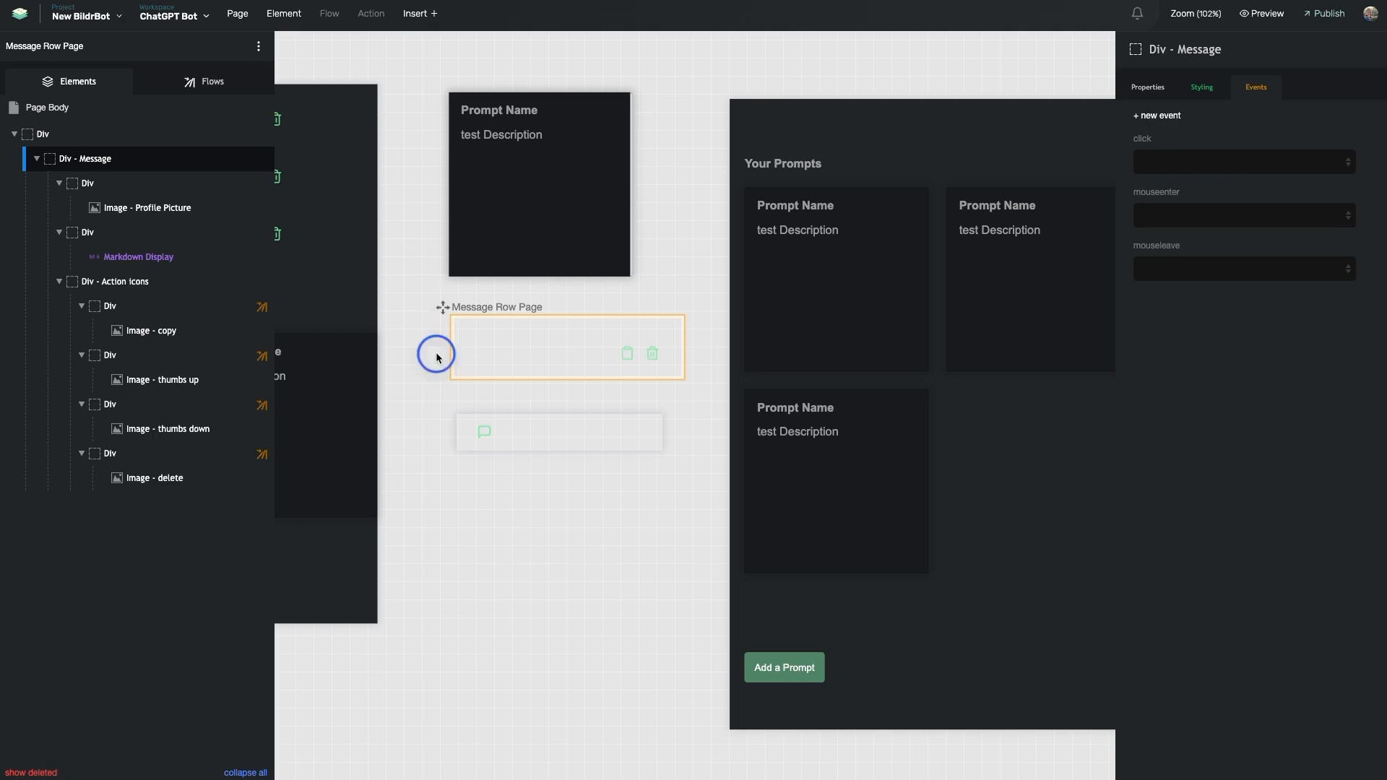
# Inspect the message row's elements: Div - Message, profile picture and Markdown Display
pyautogui.click(487, 351)
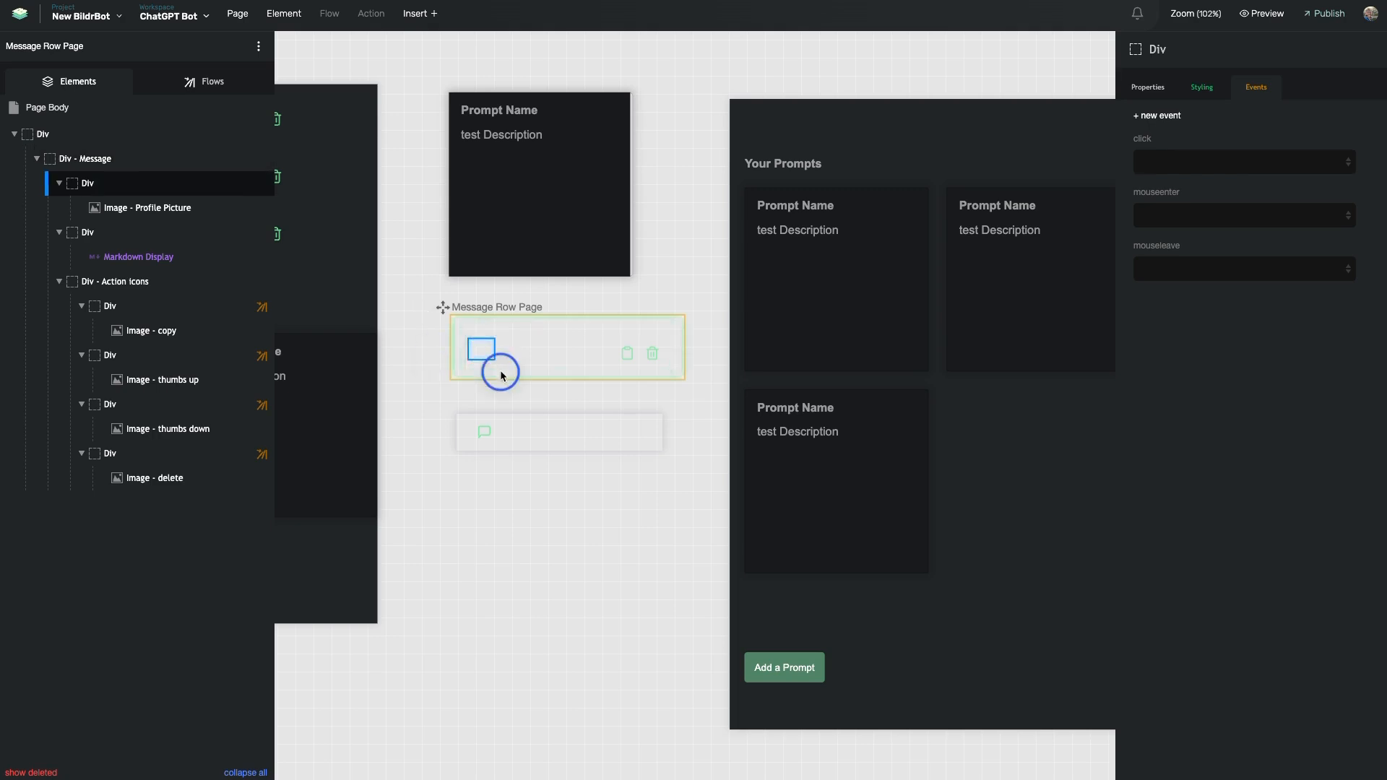
pyautogui.click(501, 372)
pyautogui.scroll(4, 501, 375)
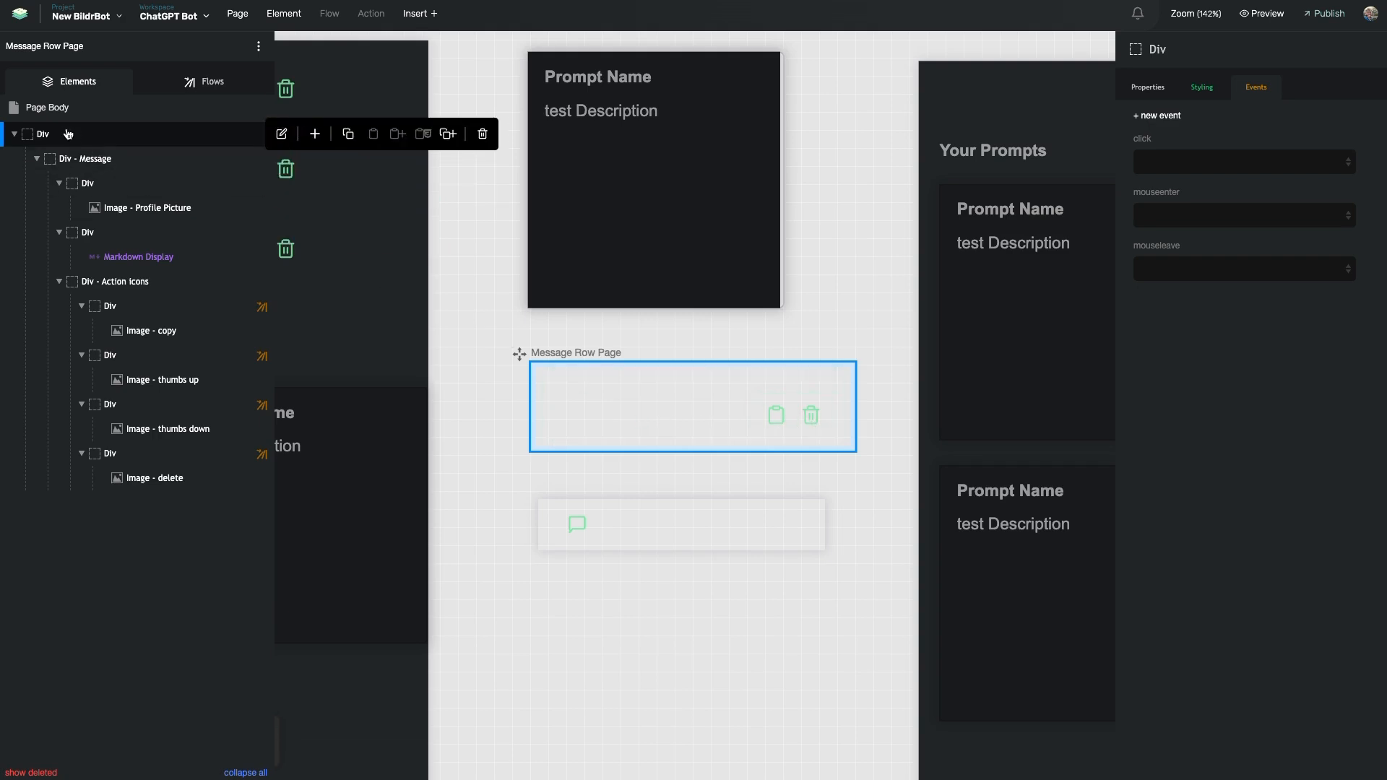
pyautogui.click(110, 161)
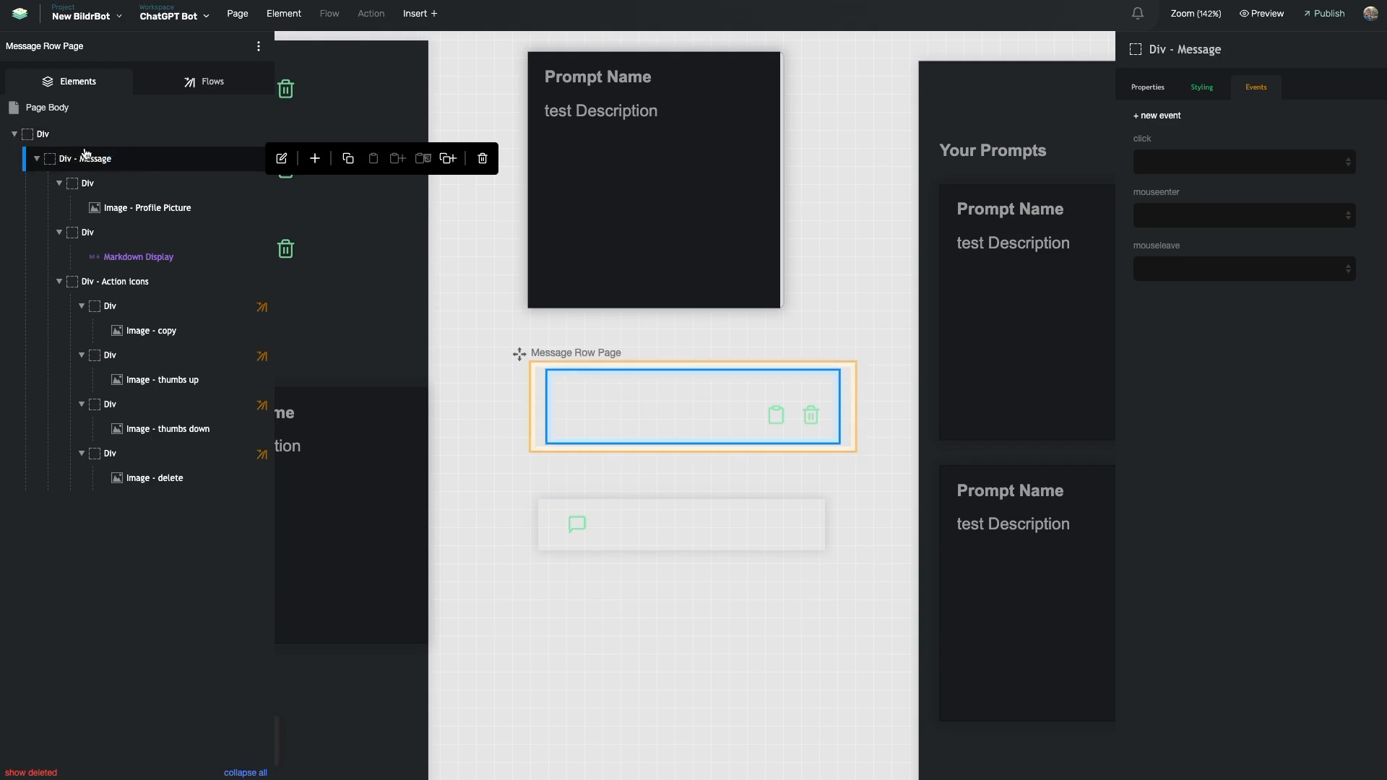
pyautogui.click(130, 211)
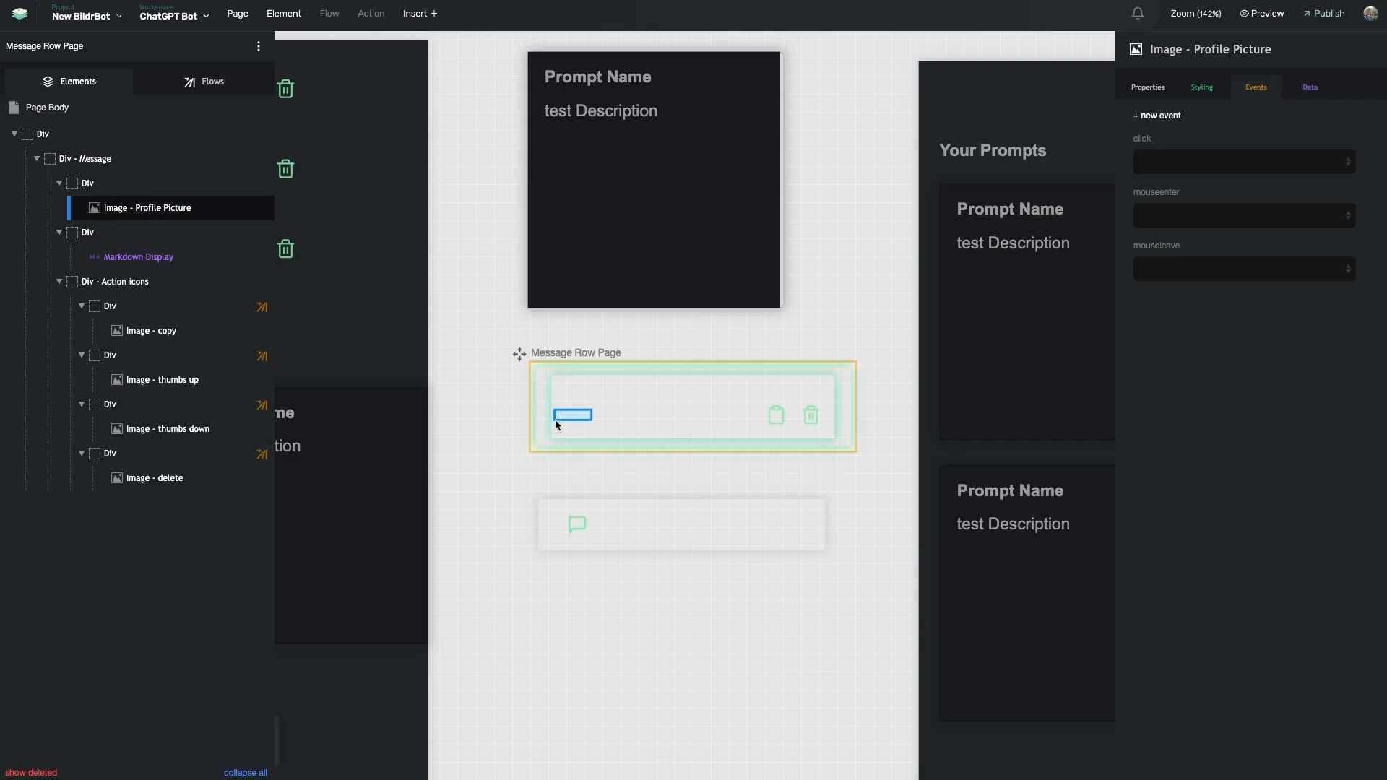
pyautogui.click(174, 260)
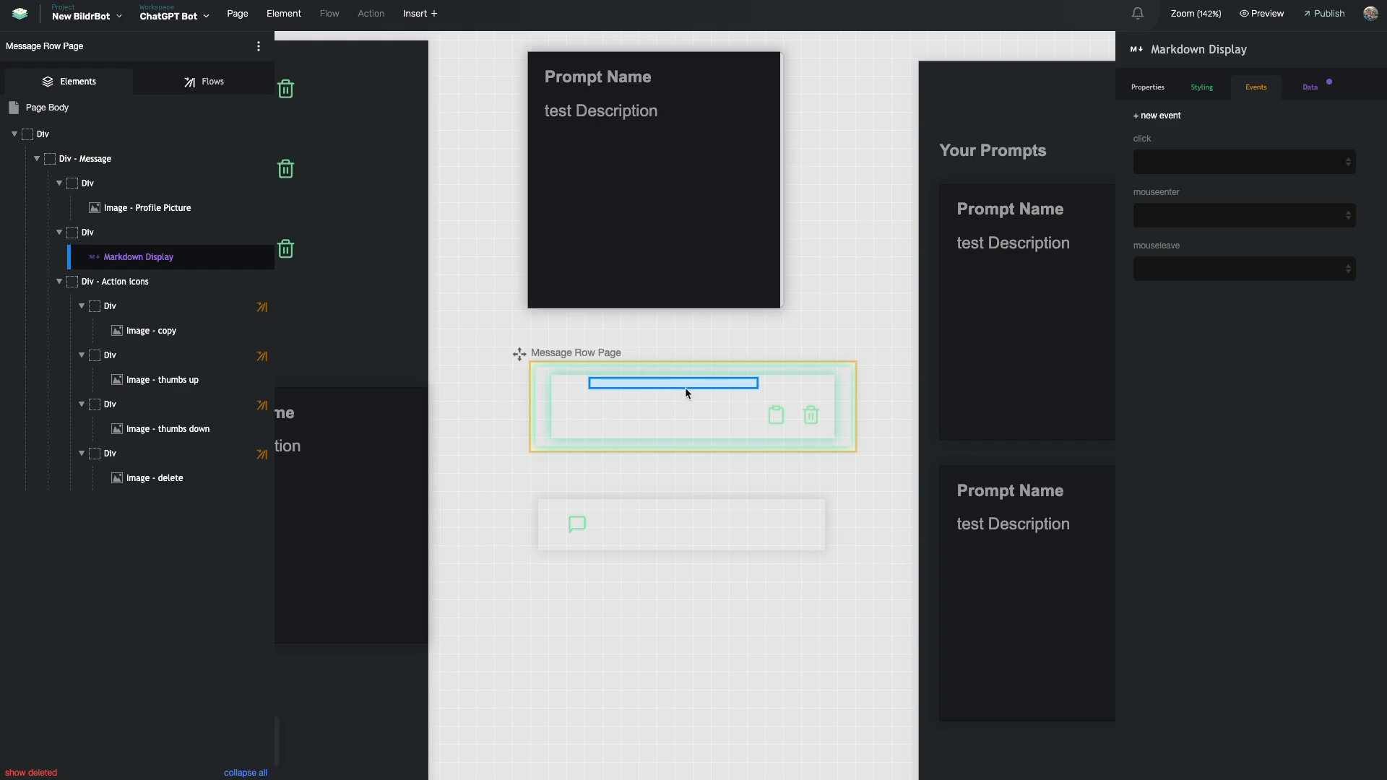
# Check the click events on the thumbs-up and thumbs-down wrappers, including Liked Message
pyautogui.click(173, 288)
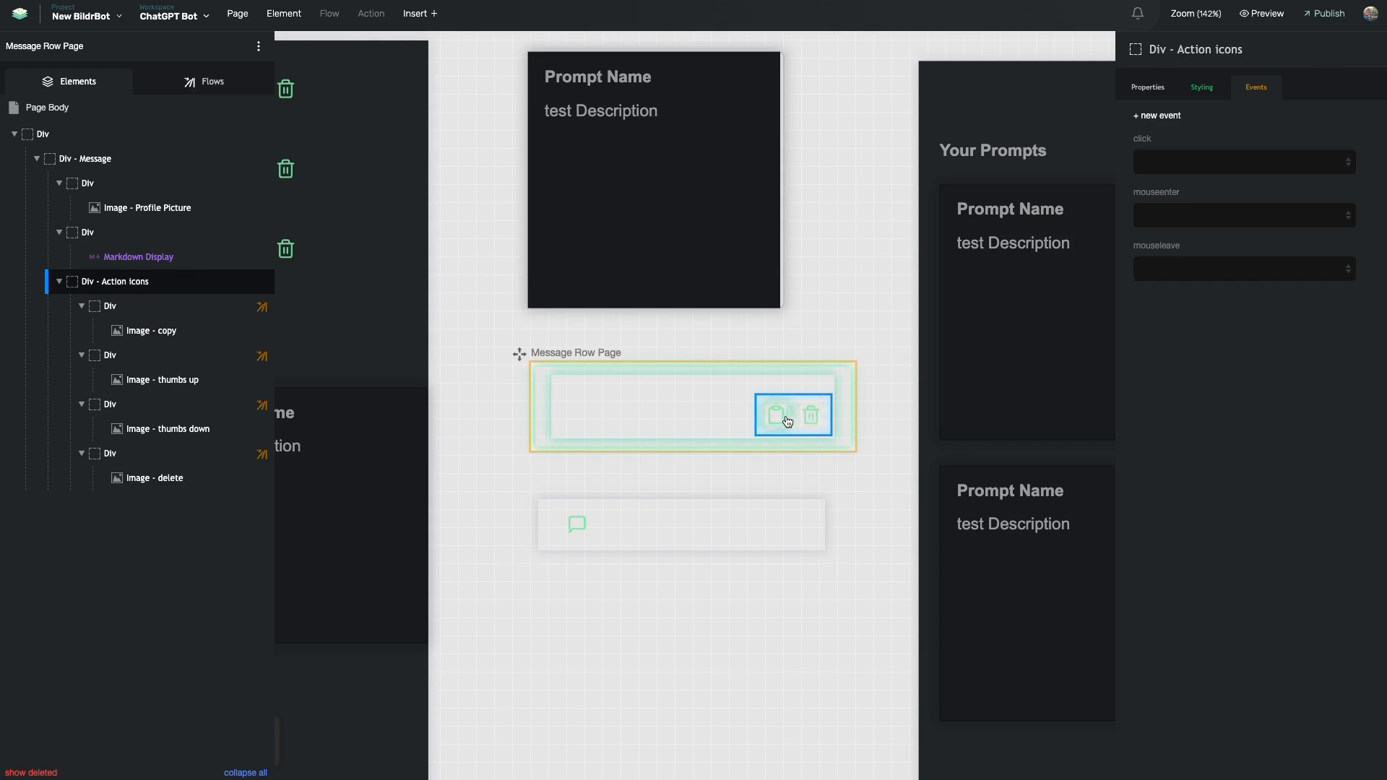
pyautogui.click(191, 361)
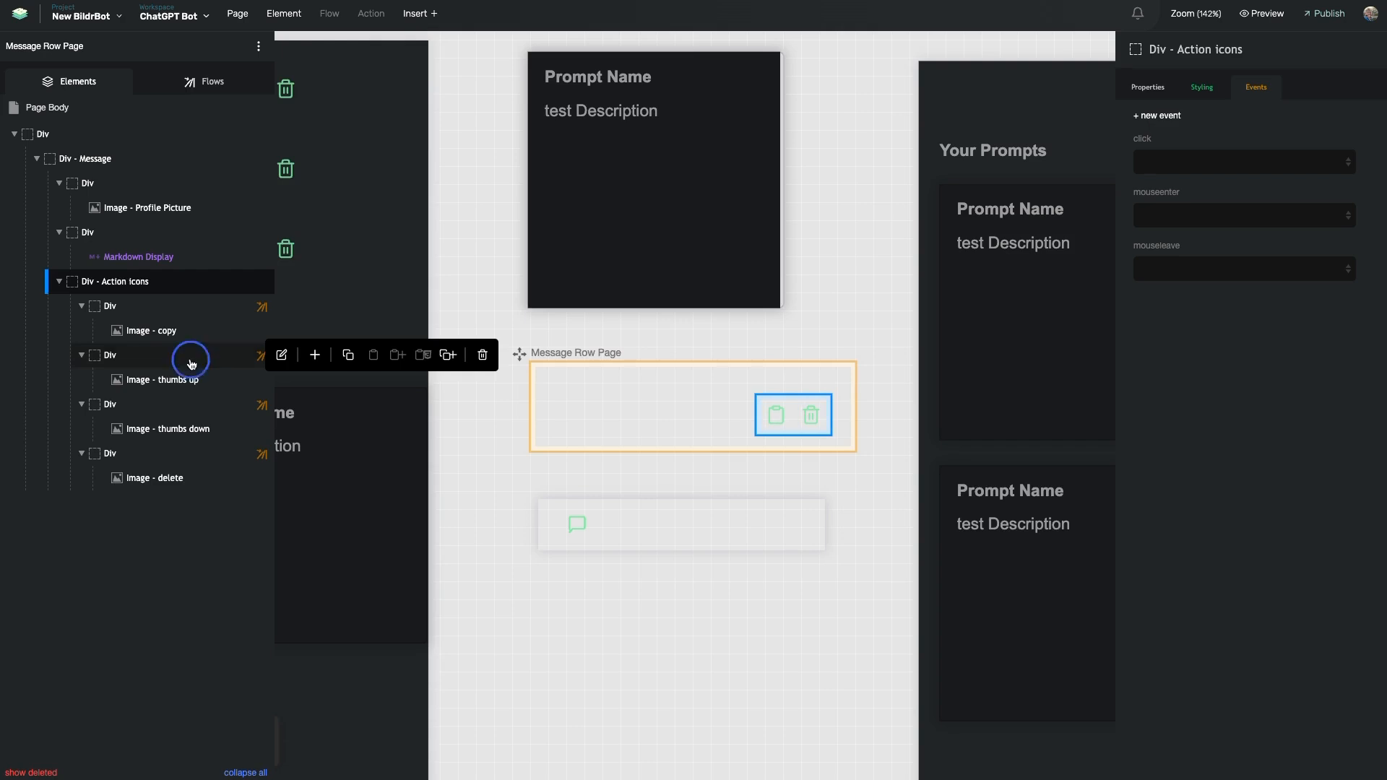
pyautogui.click(181, 404)
pyautogui.click(196, 364)
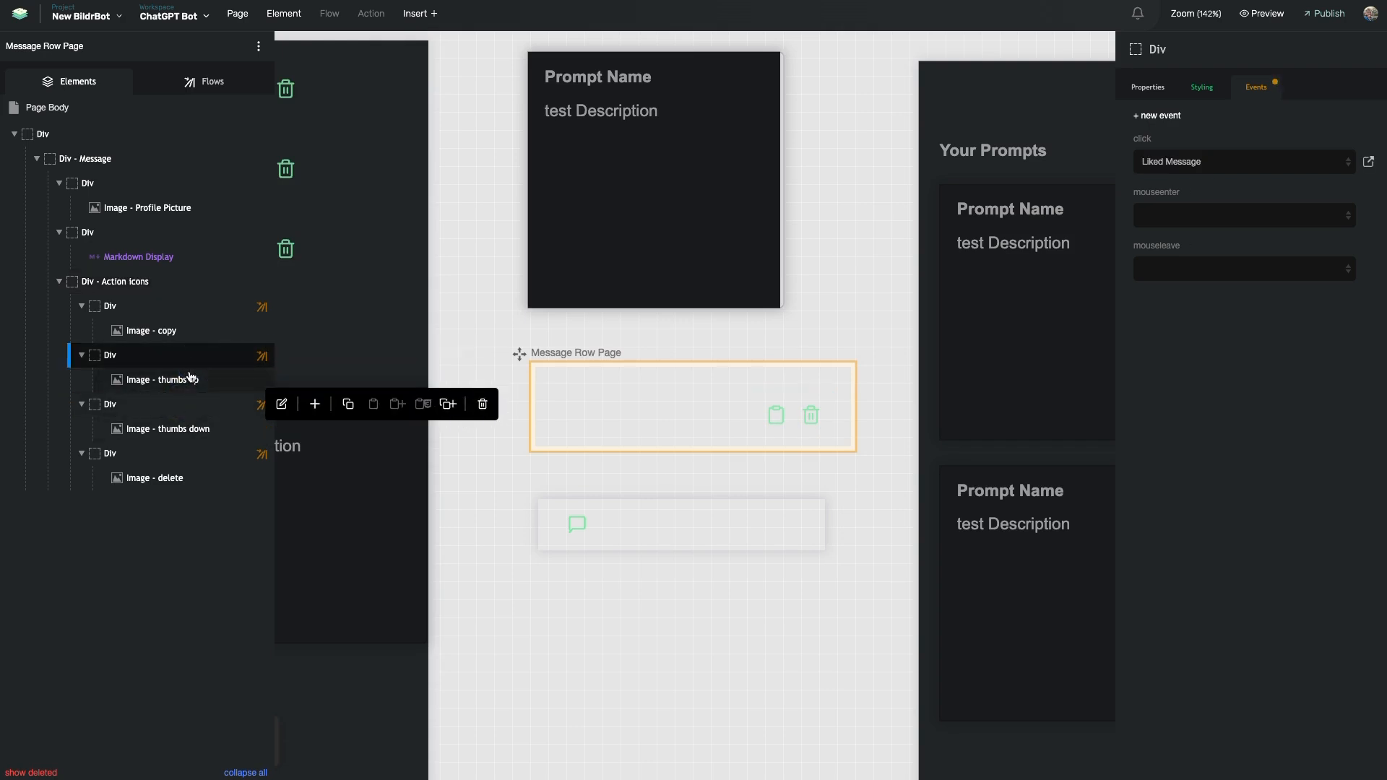
# Filter flows by 'pag' and review the Page Load flow's Page Binding action
pyautogui.click(212, 83)
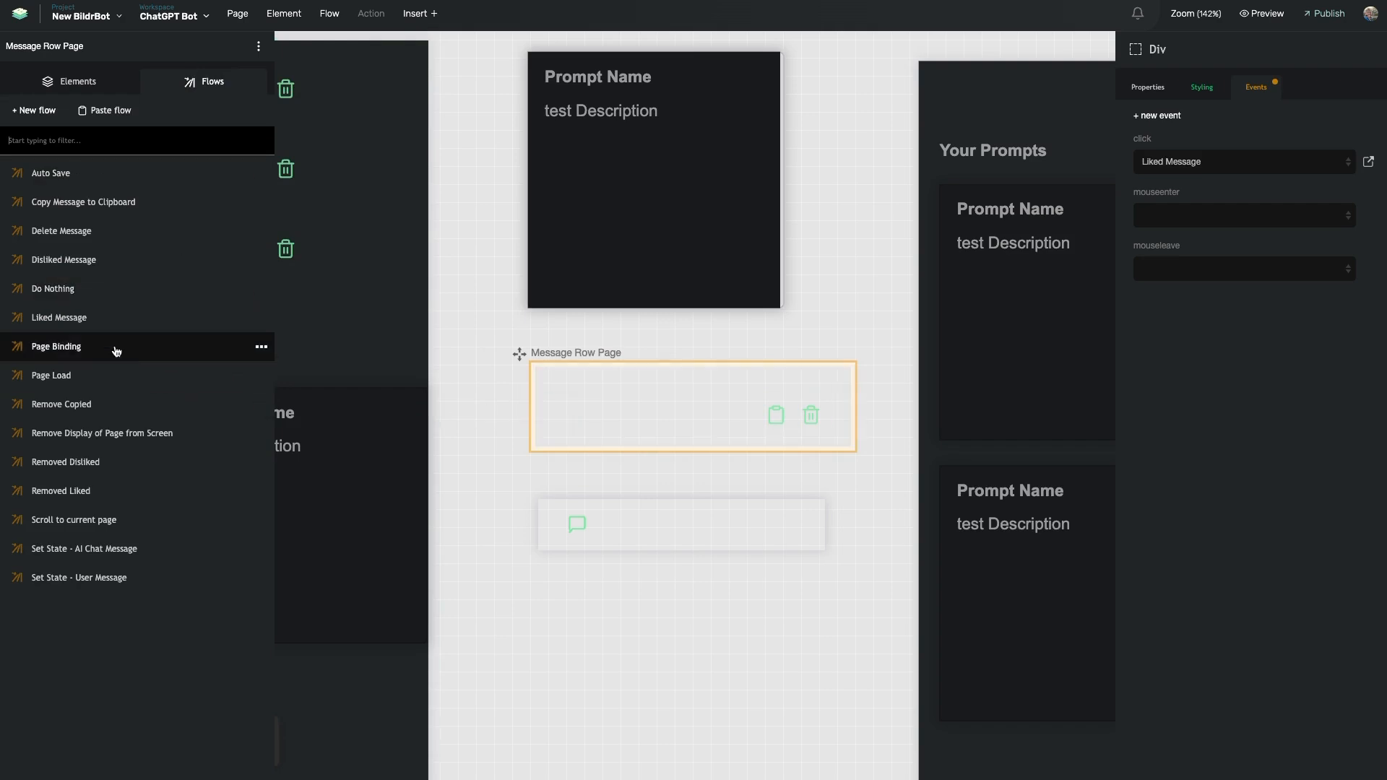
pyautogui.click(156, 143)
pyautogui.write('page')
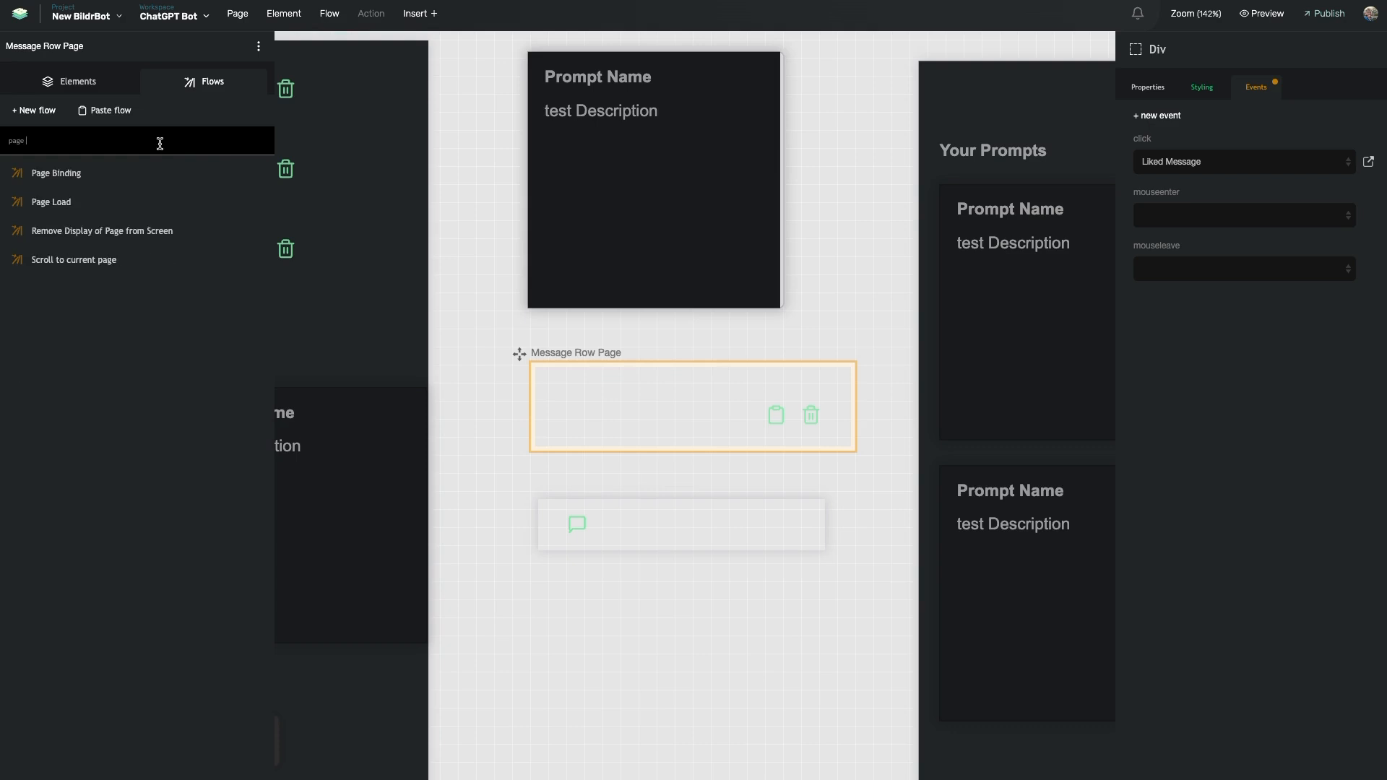
pyautogui.click(108, 200)
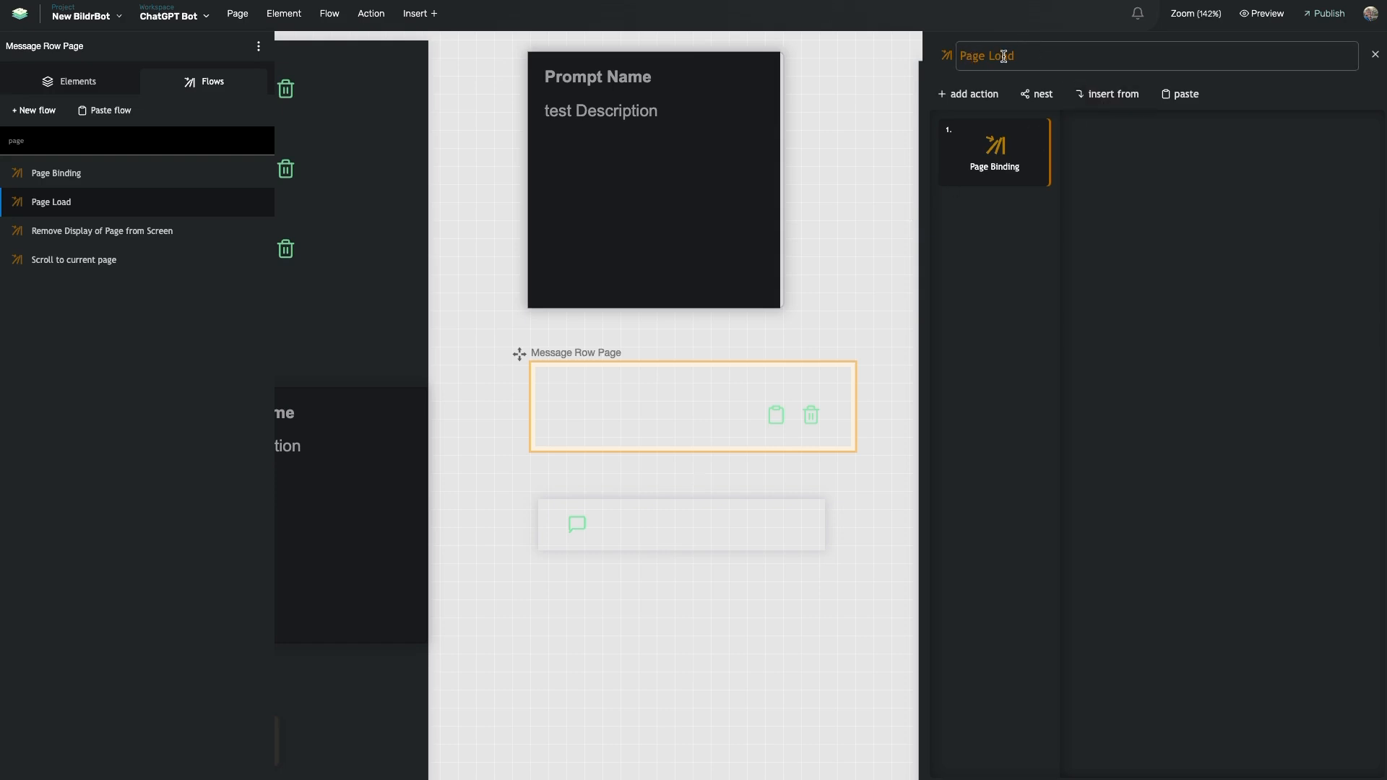
pyautogui.doubleClick(995, 173)
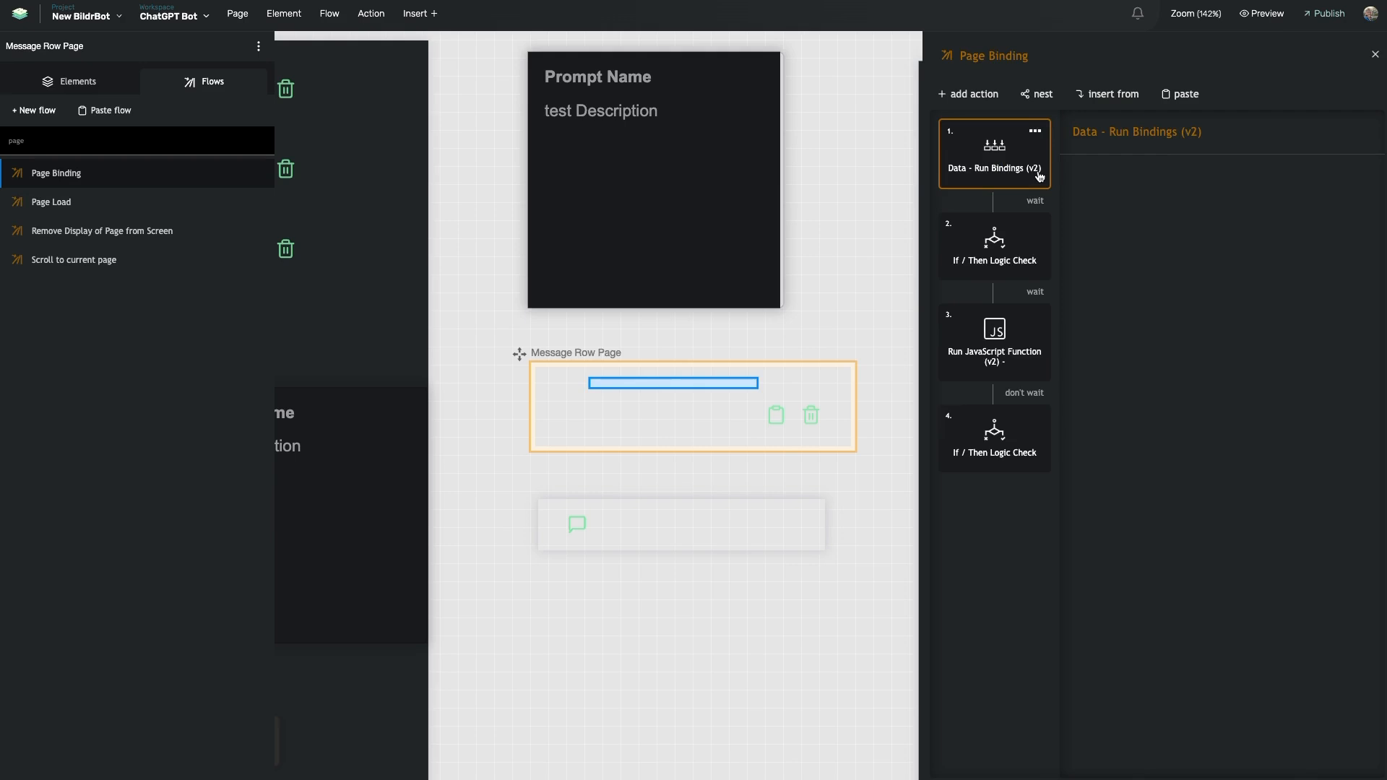
pyautogui.click(609, 410)
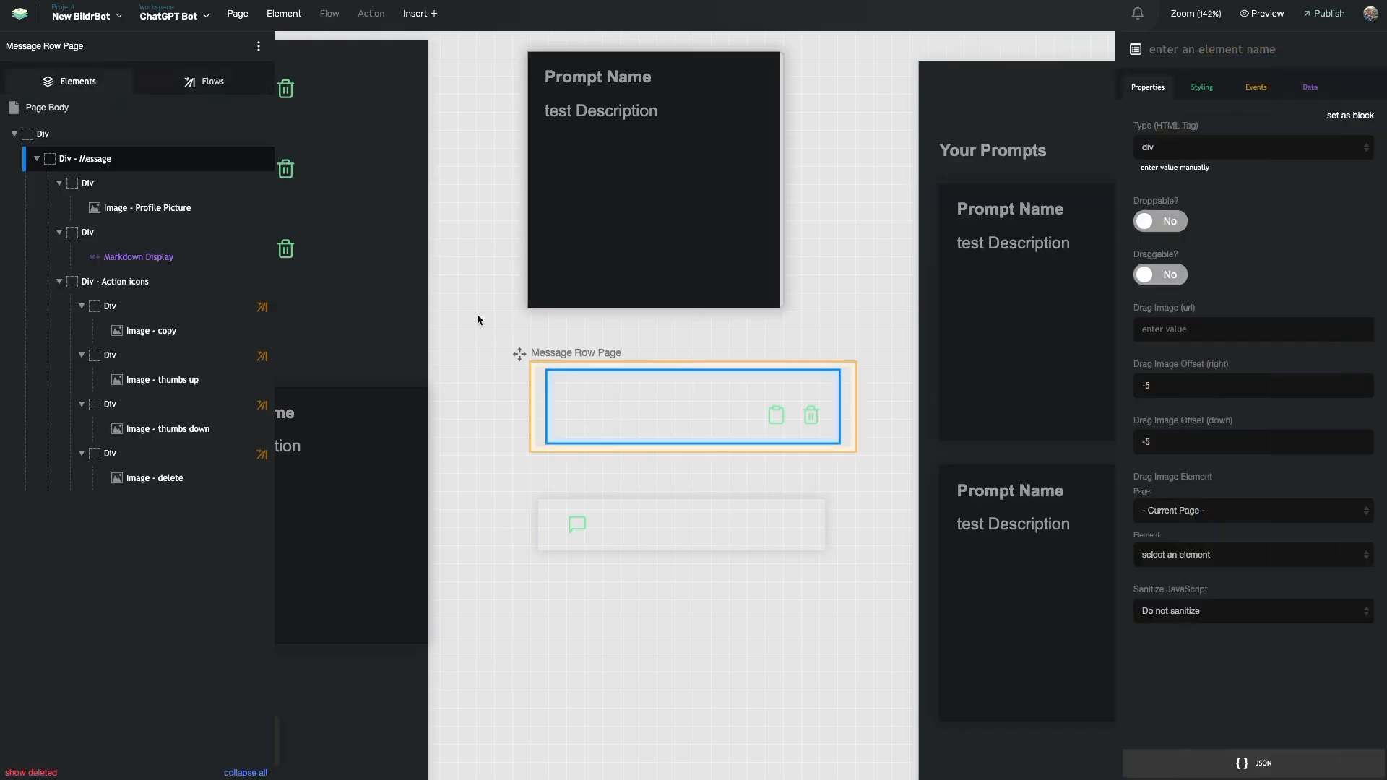
# Confirm the Markdown Display draws the Message field from Messages, then deselect it
pyautogui.click(166, 263)
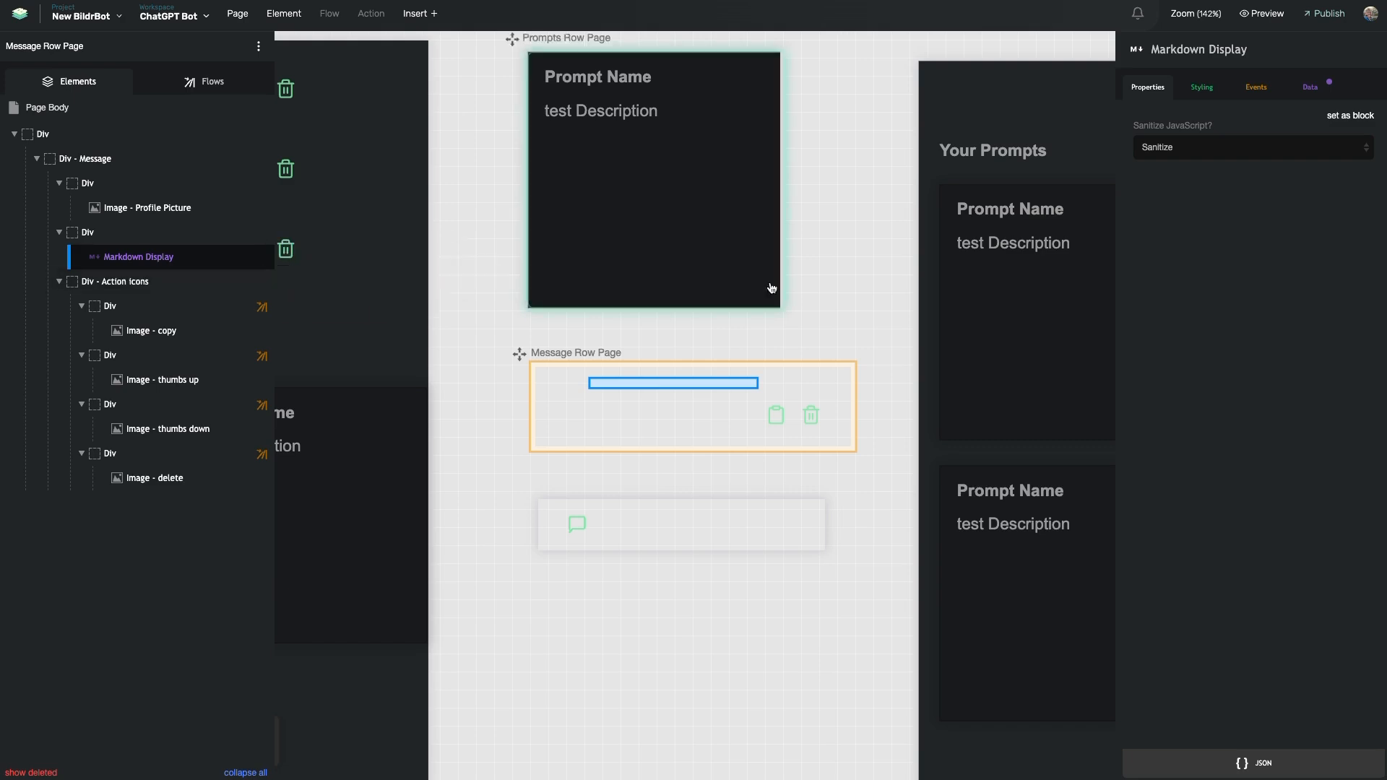
pyautogui.click(1312, 92)
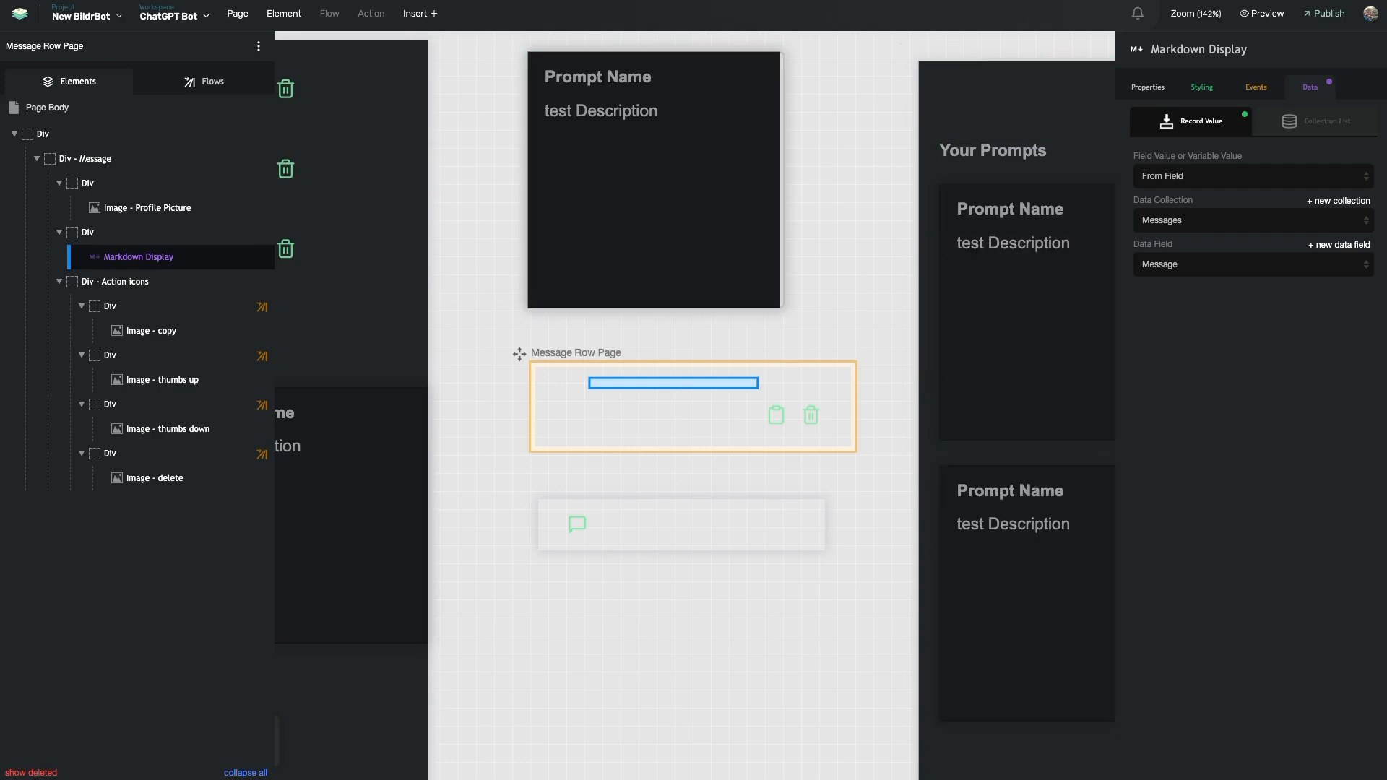
pyautogui.click(475, 198)
# Show the messages list's Messages source and its AND filter matching Conversations ID to the page Id
pyautogui.hscroll(-8, 475, 198)
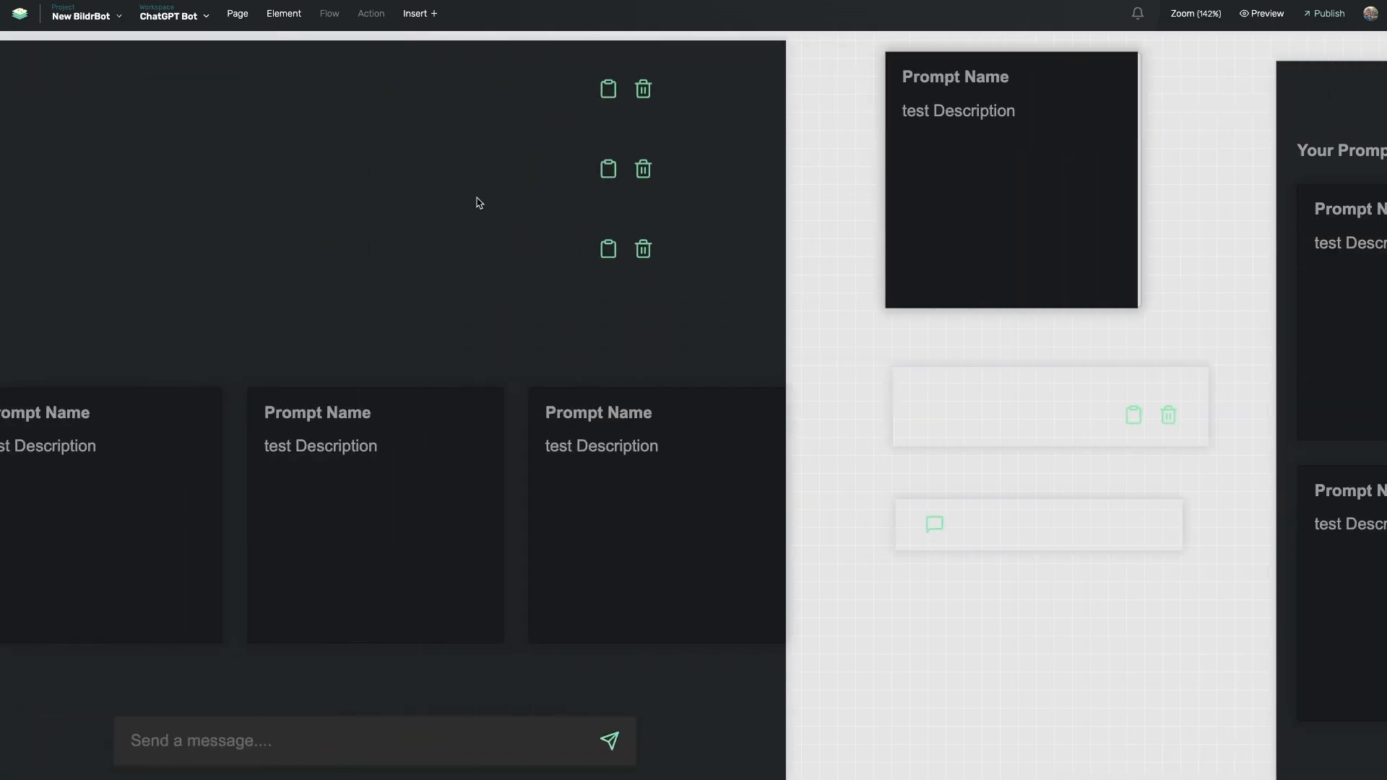
pyautogui.scroll(1, 475, 199)
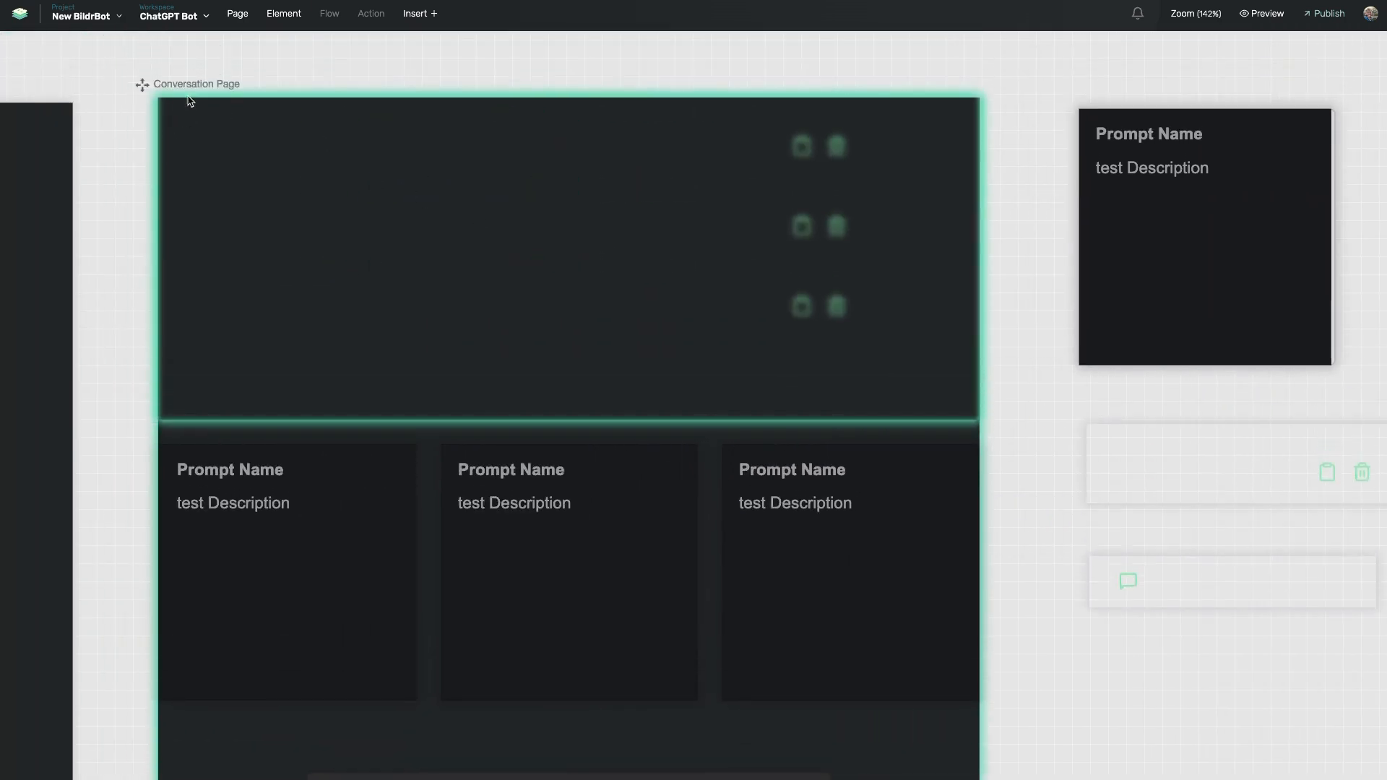
pyautogui.click(236, 102)
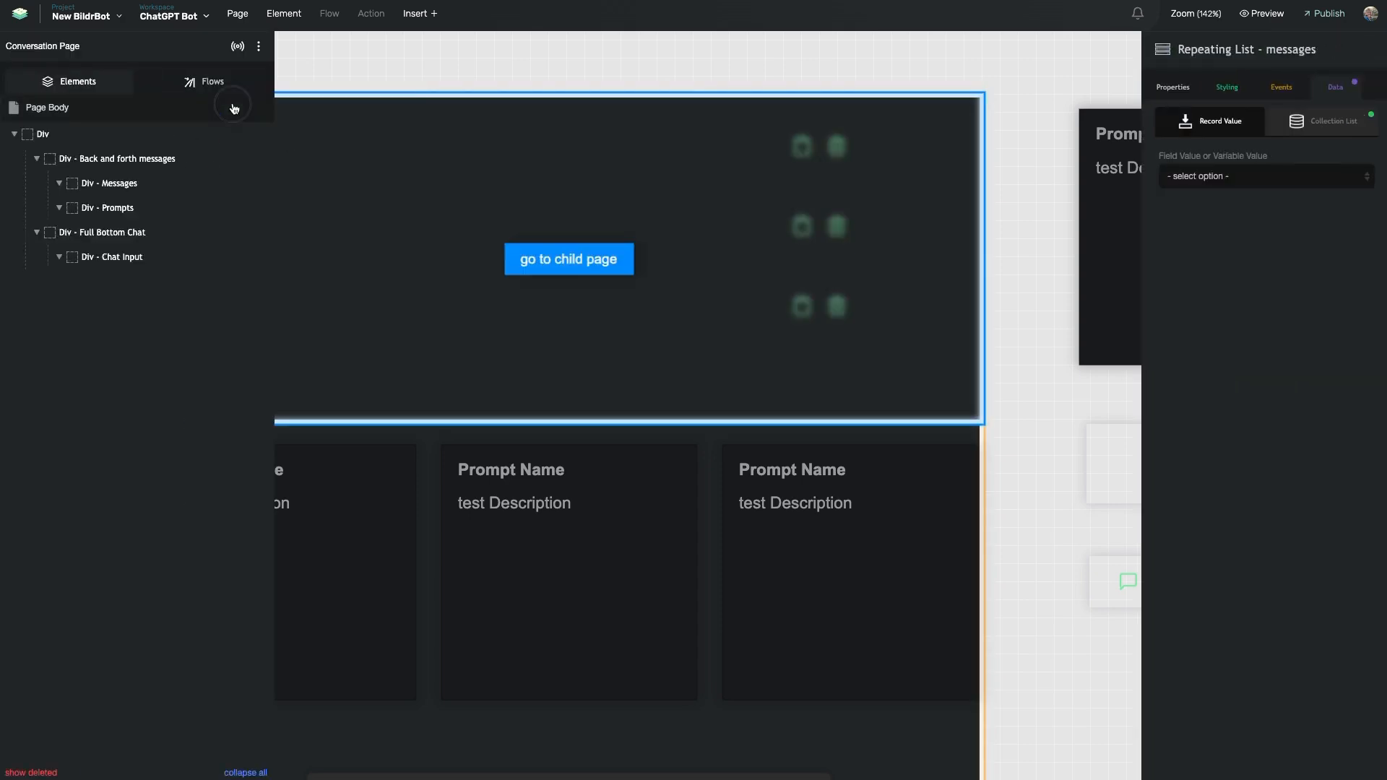
pyautogui.moveTo(175, 215)
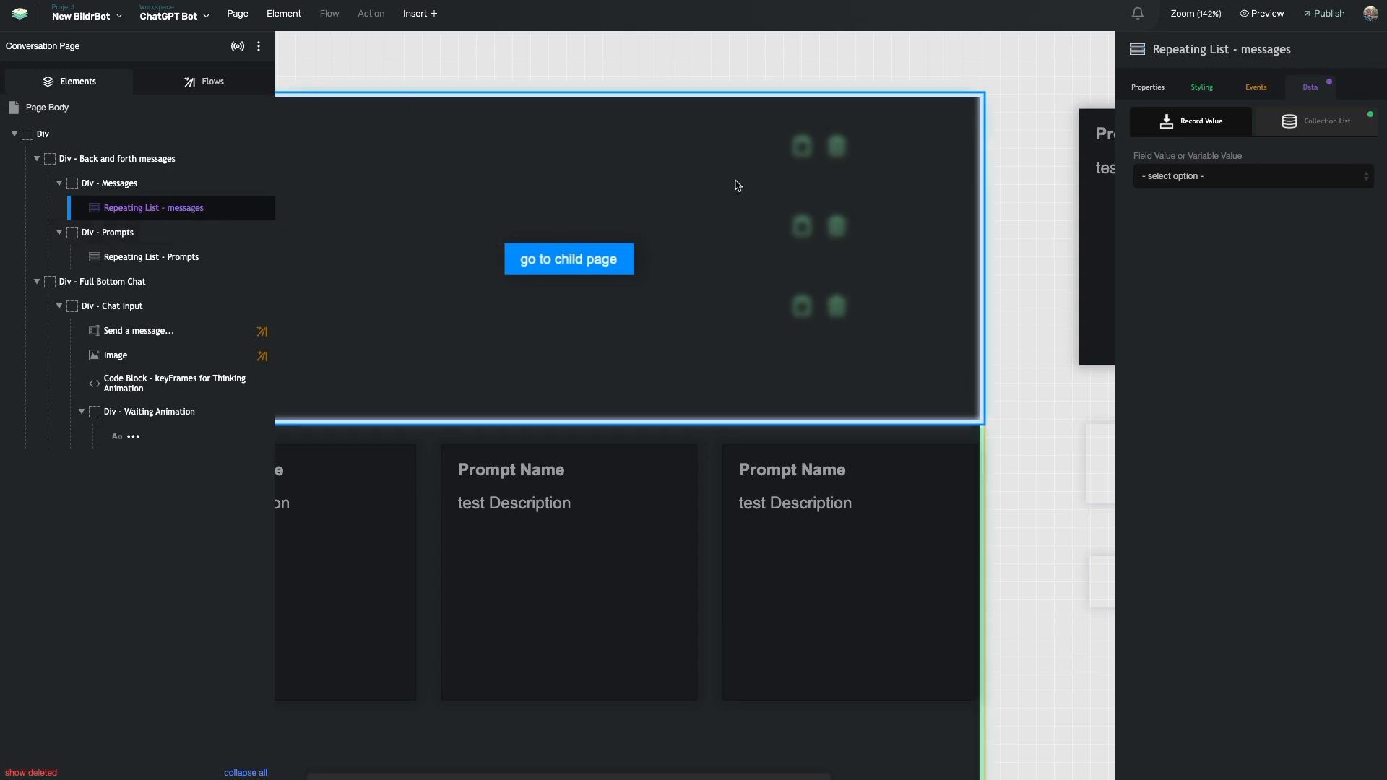
pyautogui.click(1318, 124)
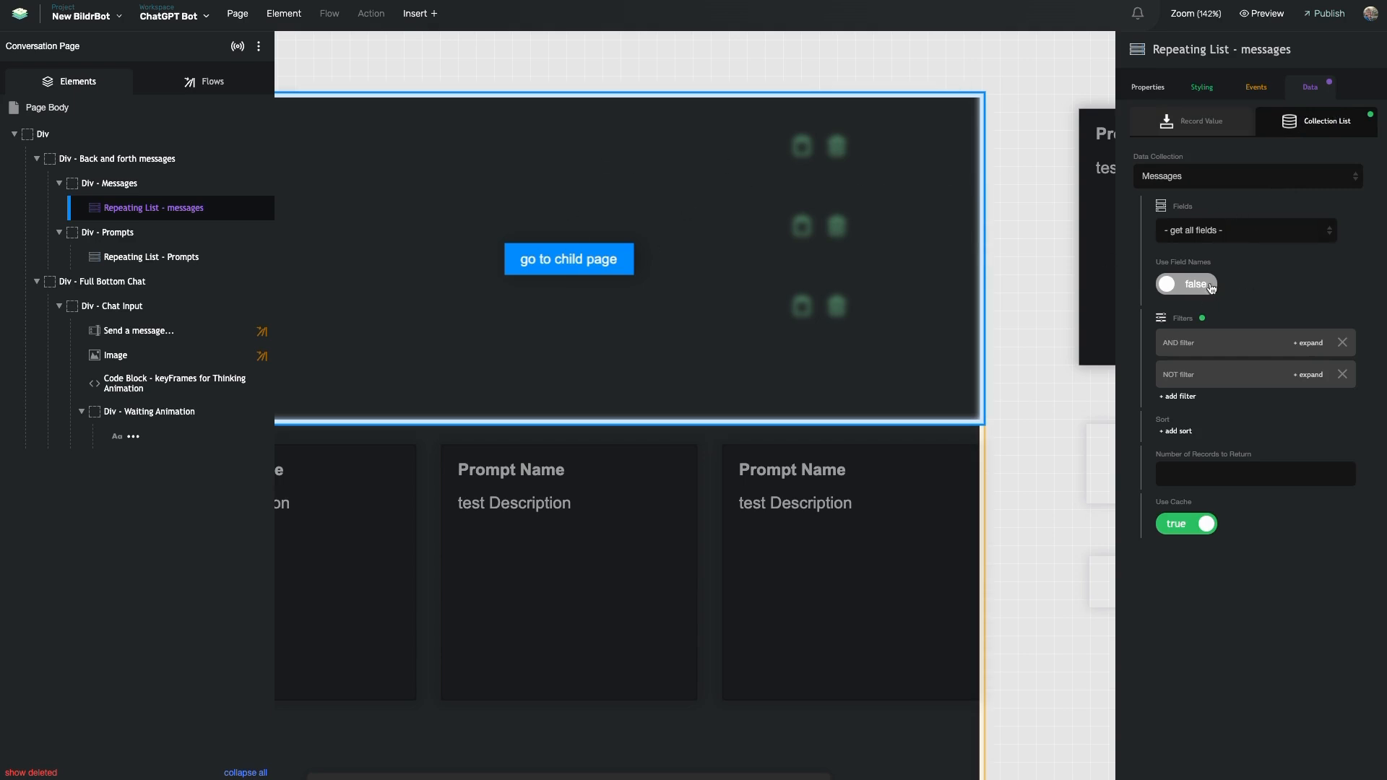
pyautogui.click(1203, 345)
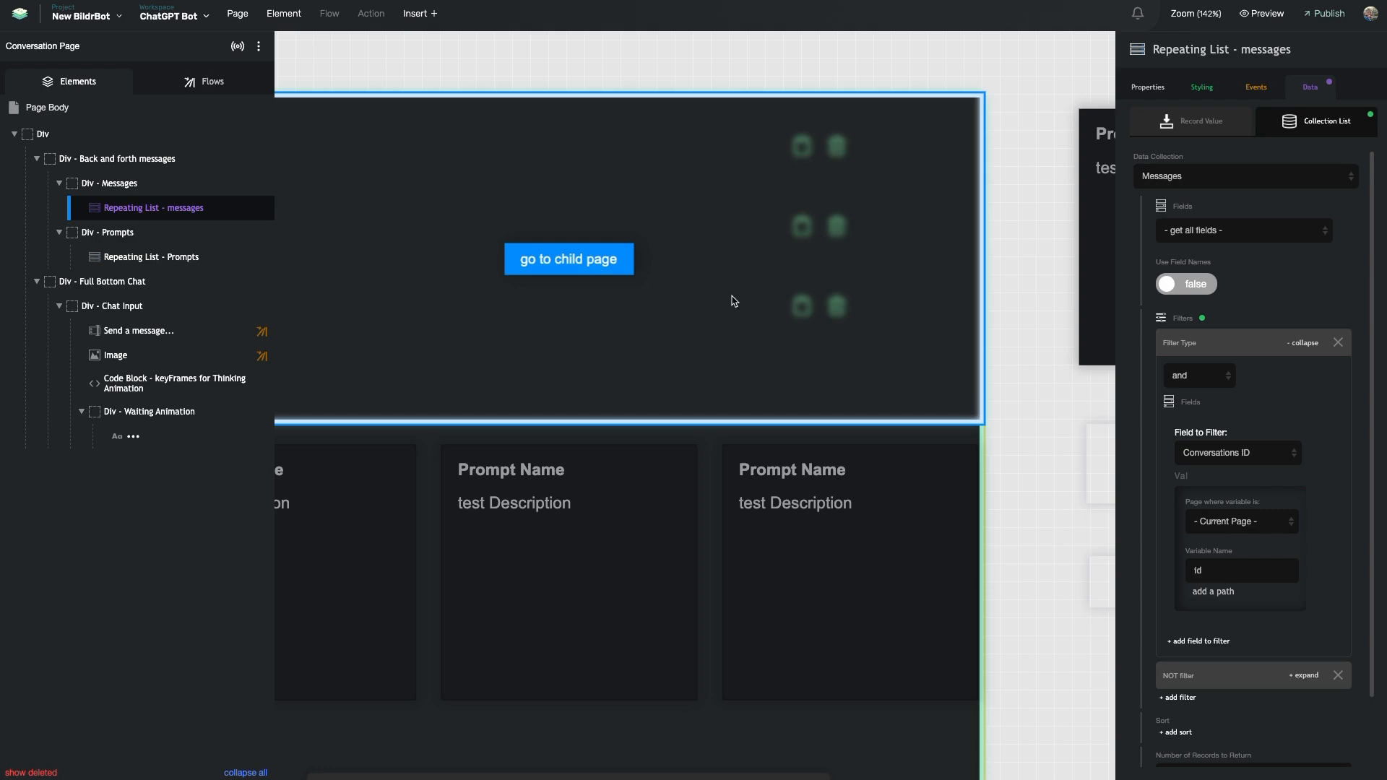
pyautogui.hscroll(2, 782, 290)
pyautogui.hscroll(-3, 782, 283)
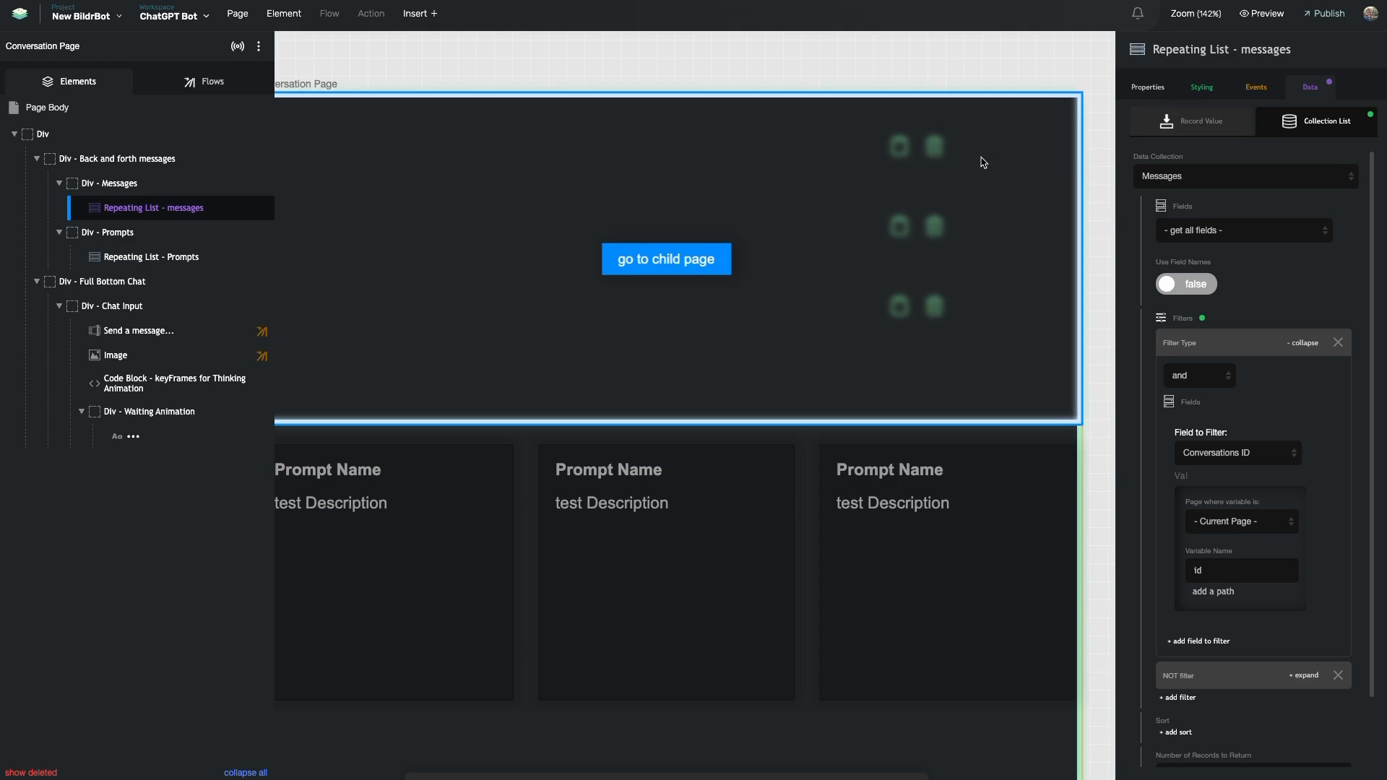
pyautogui.hscroll(1, 976, 160)
pyautogui.hscroll(10, 976, 160)
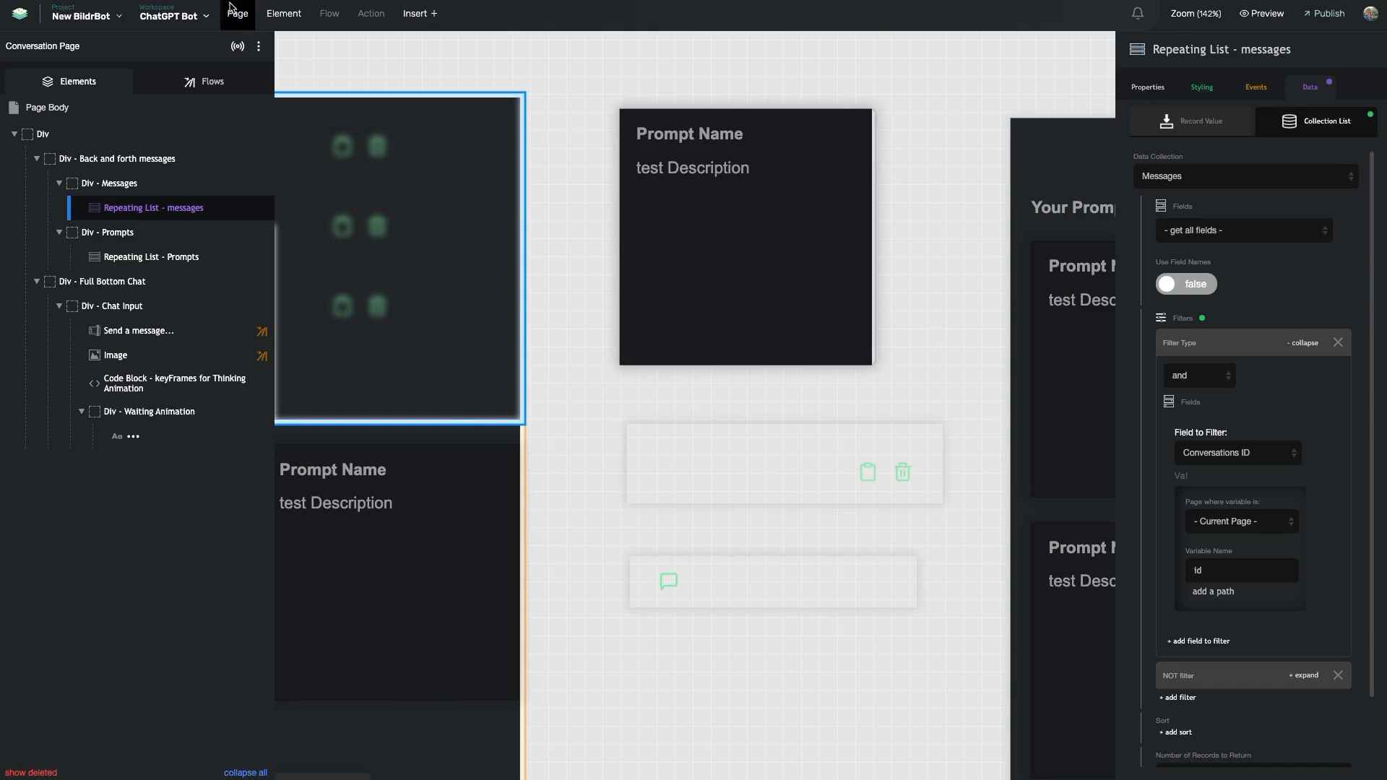
# Copy a conversation's id from Conversations and paste it into the Messages search, leaving two records
pyautogui.click(81, 10)
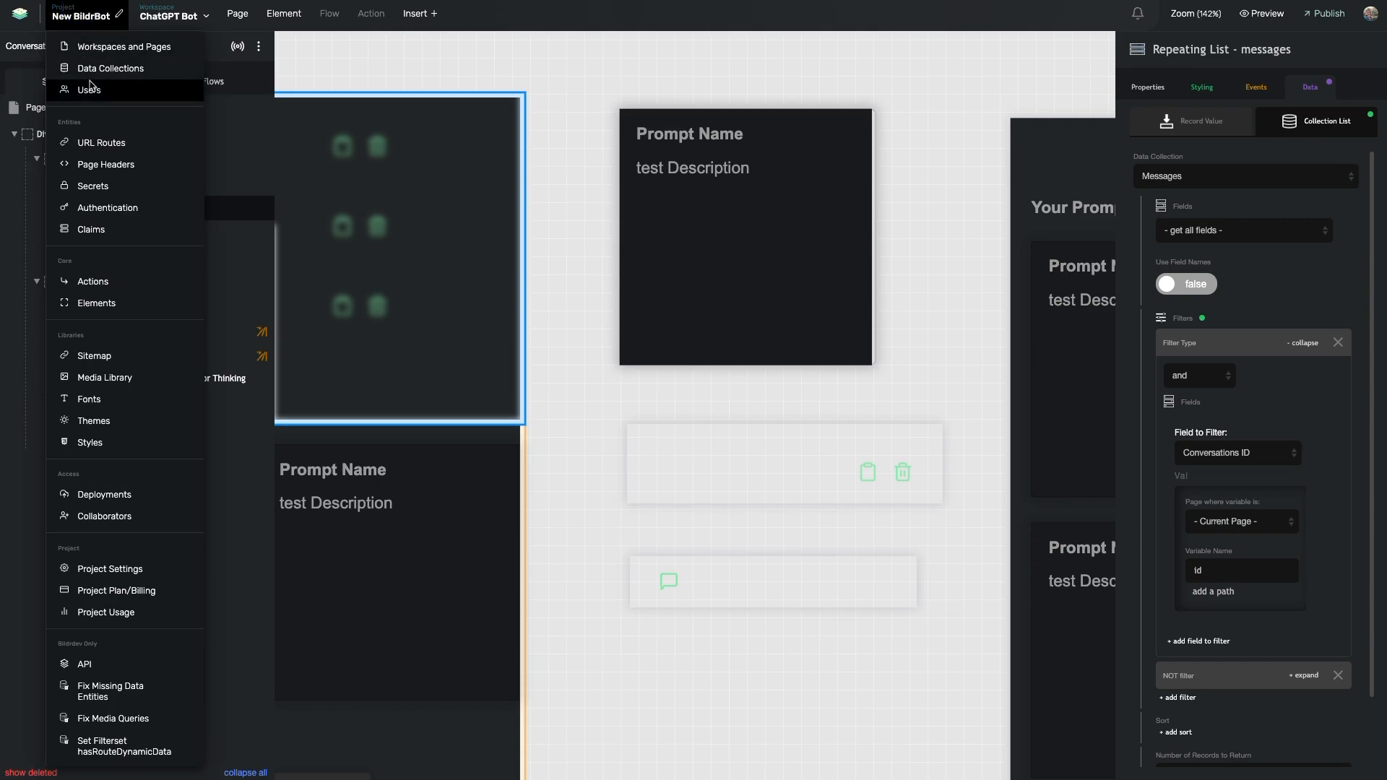
pyautogui.click(125, 74)
pyautogui.click(115, 121)
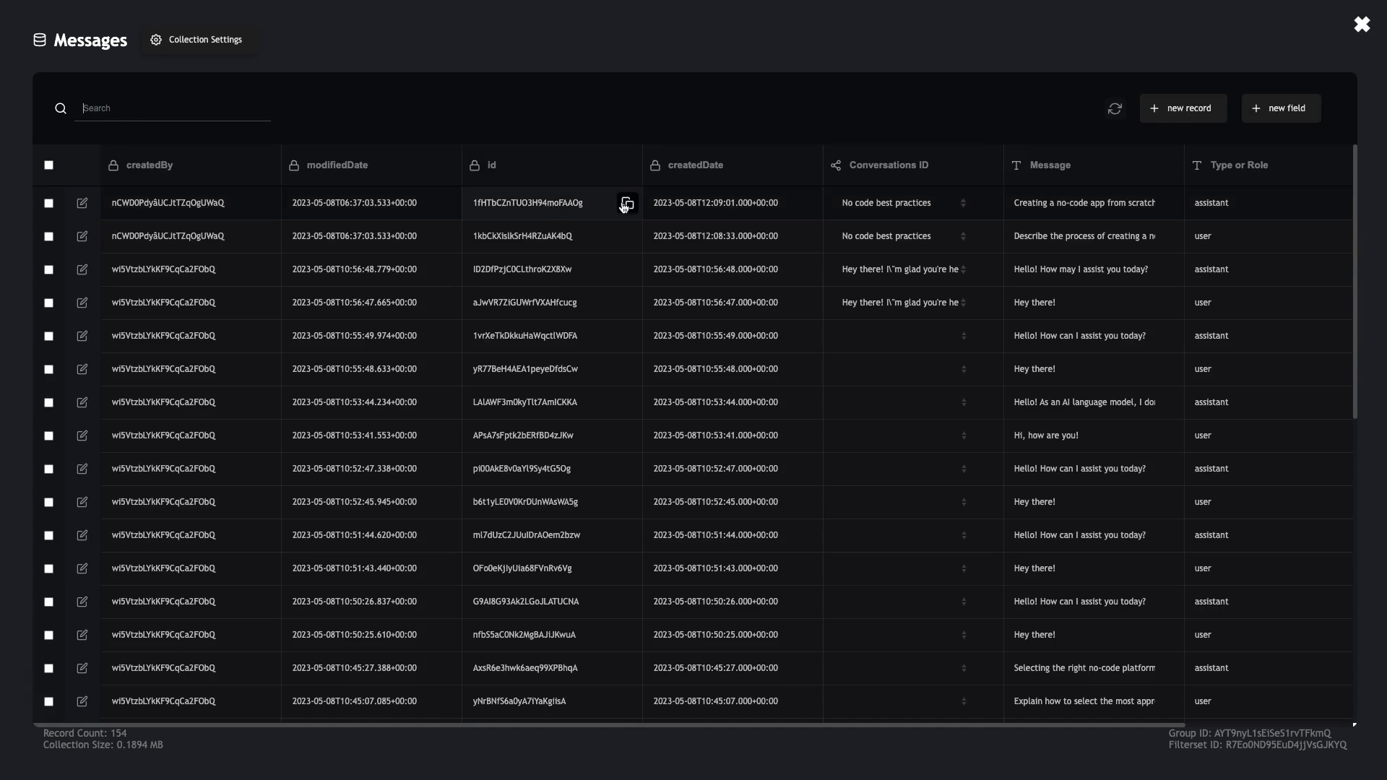
pyautogui.click(986, 236)
pyautogui.click(629, 204)
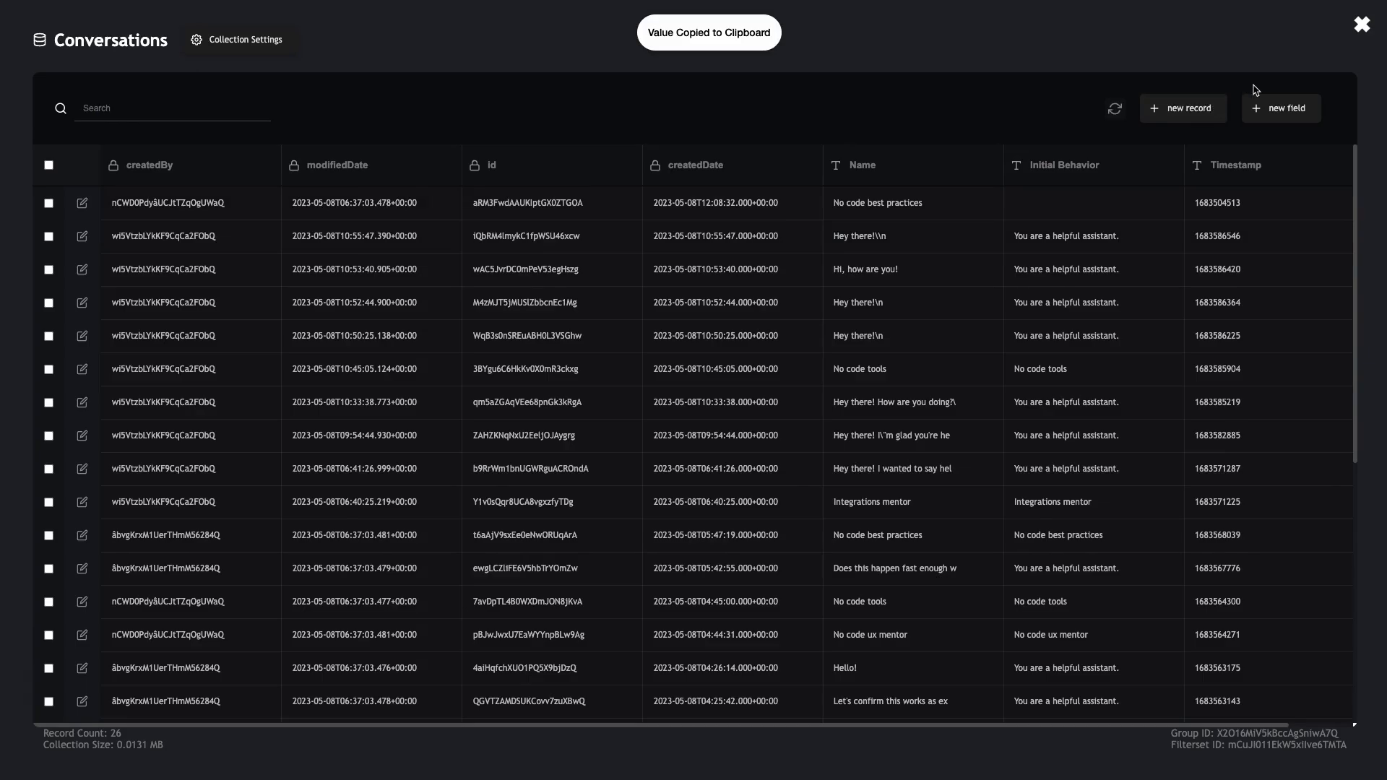
pyautogui.click(1361, 25)
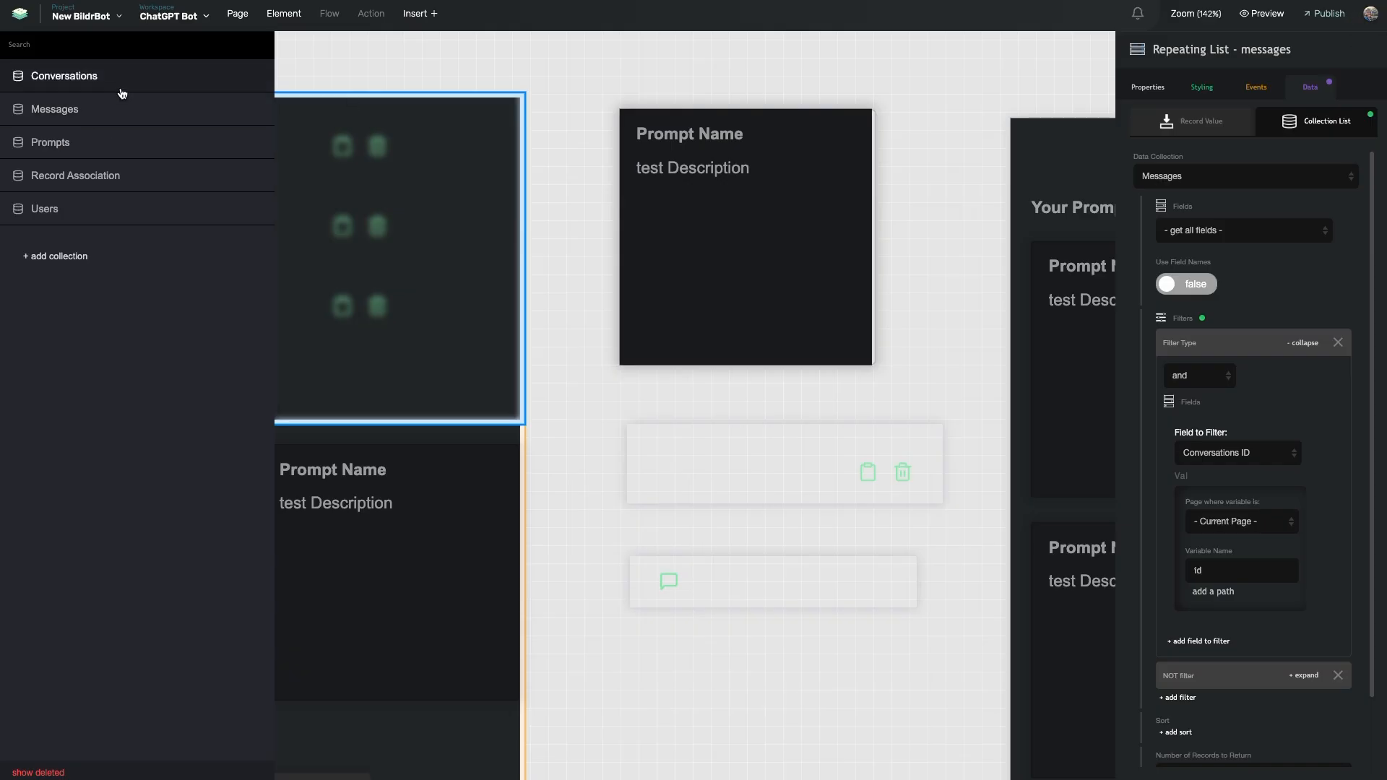
pyautogui.click(102, 110)
pyautogui.hotkey('ctrl', 'v')
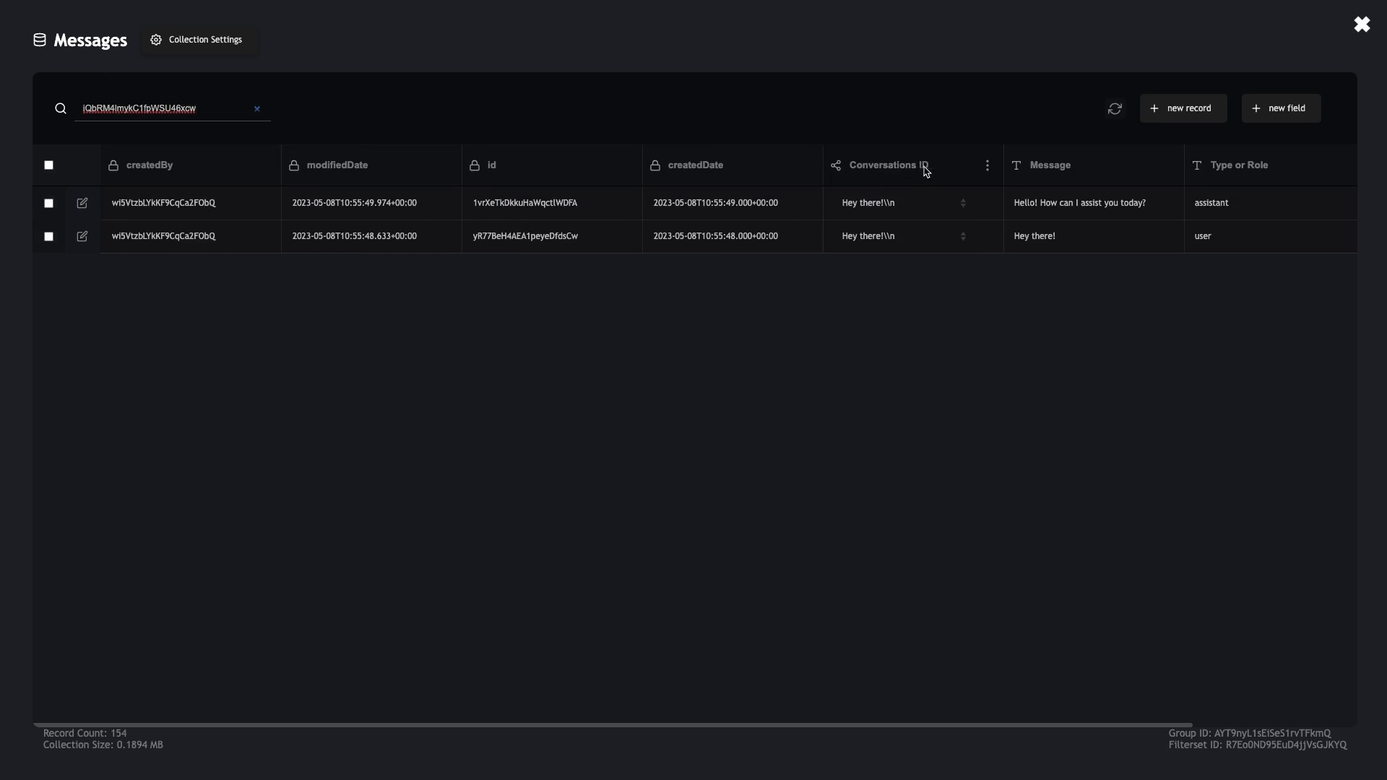
# Inspect the Conversations ID field's current Collection Relationship settings
pyautogui.click(987, 165)
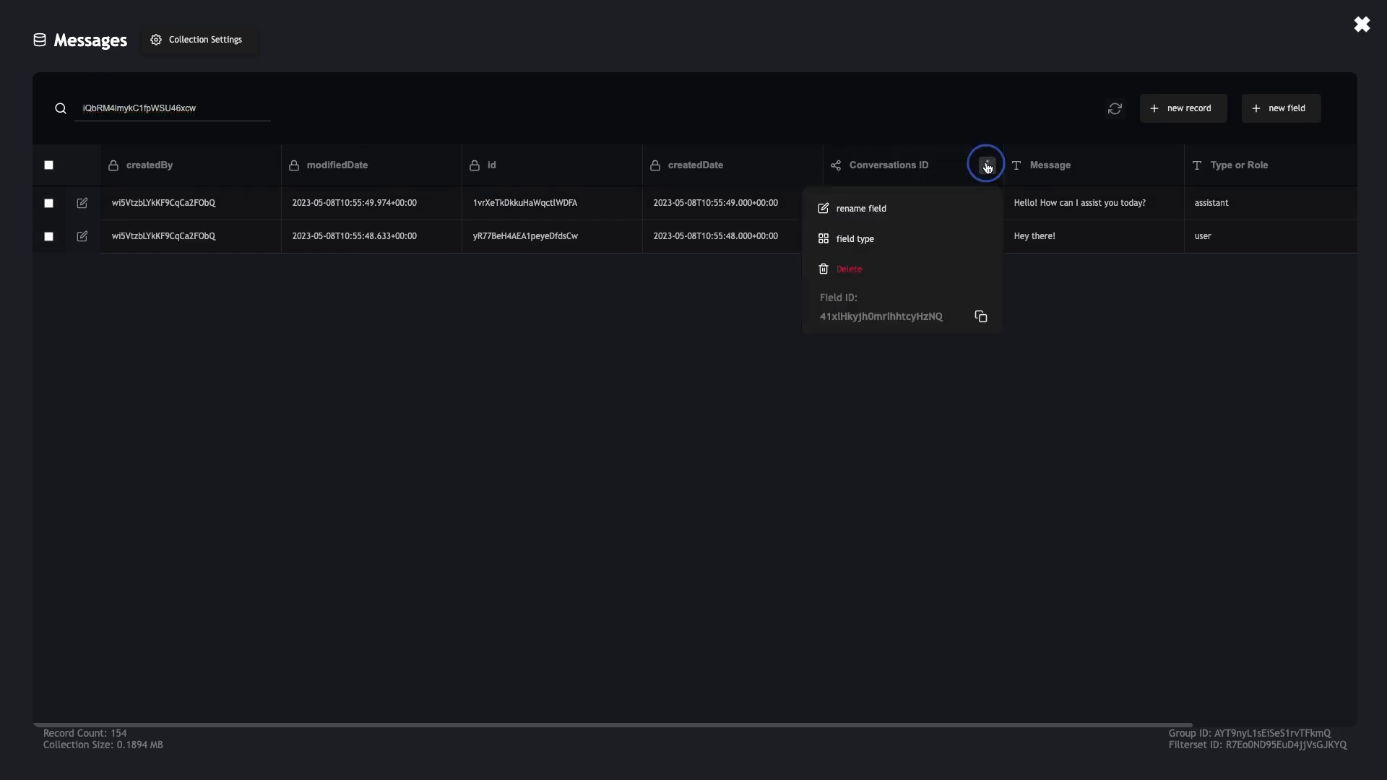
pyautogui.click(909, 240)
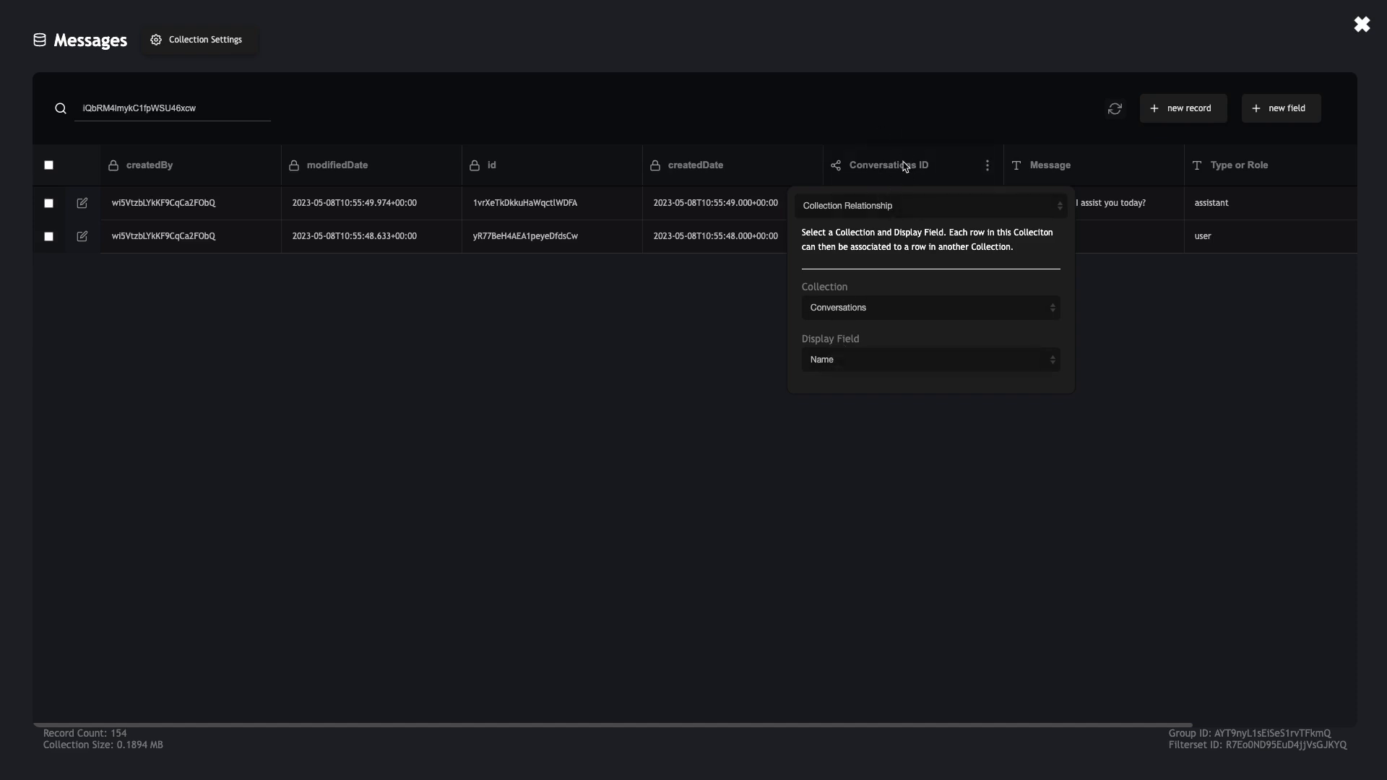
pyautogui.click(935, 137)
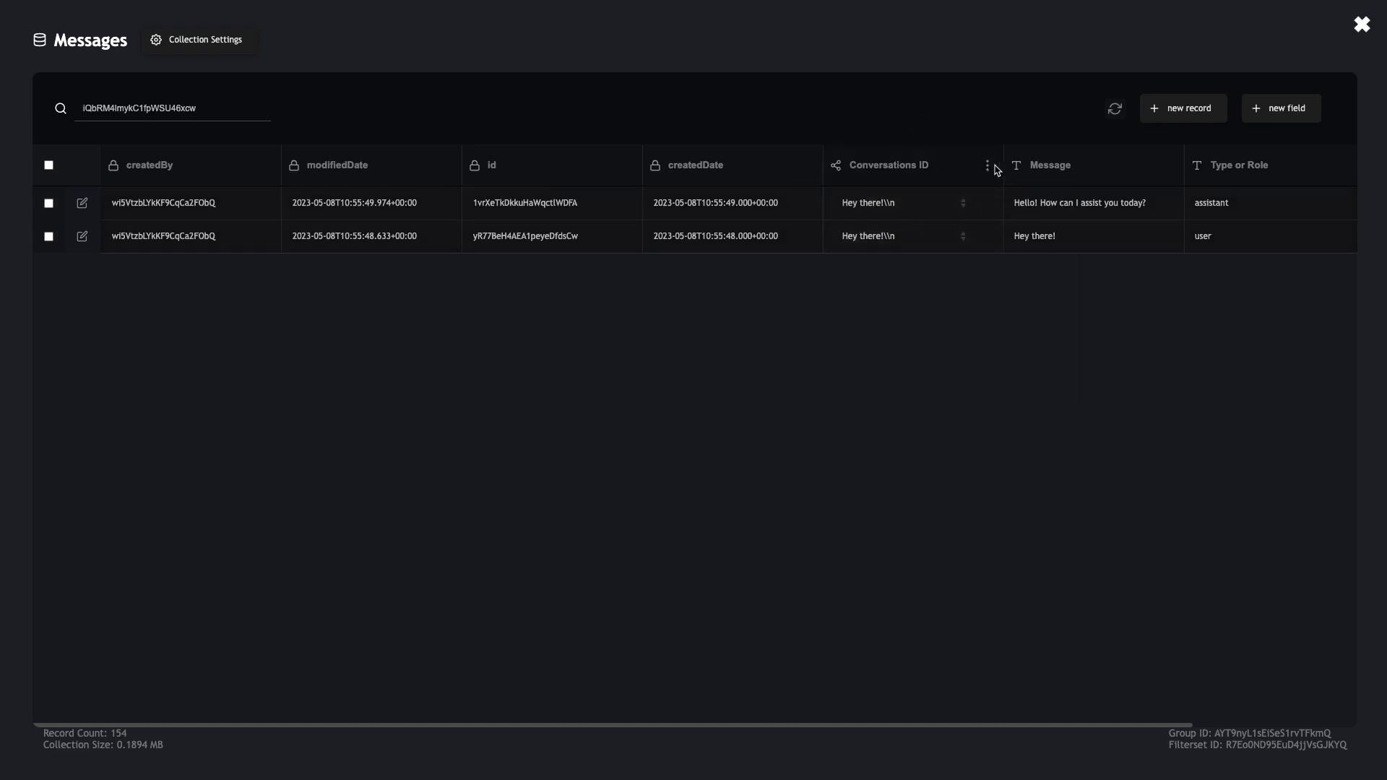
# Switch the Conversations ID field type to Single-Line Text and dismiss the settings
pyautogui.click(987, 166)
pyautogui.click(924, 235)
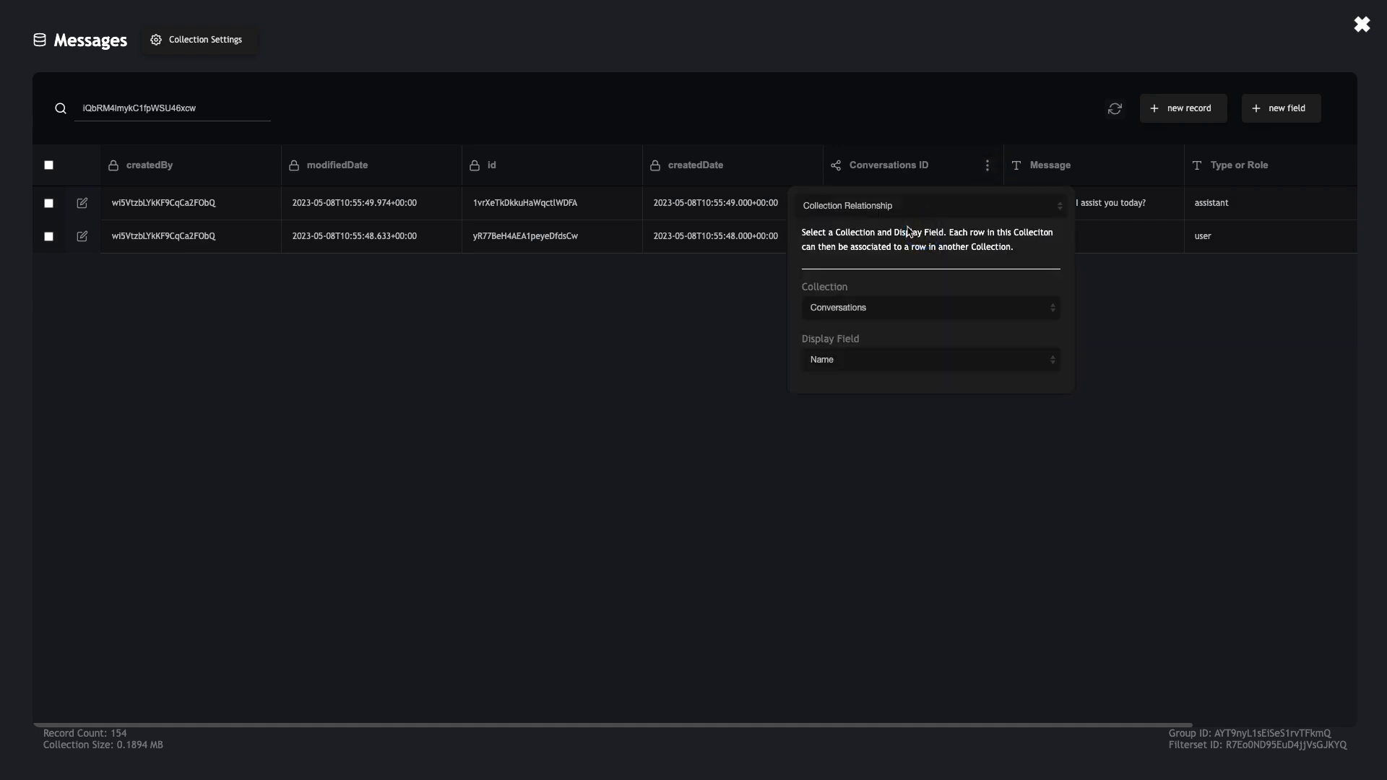
pyautogui.click(908, 208)
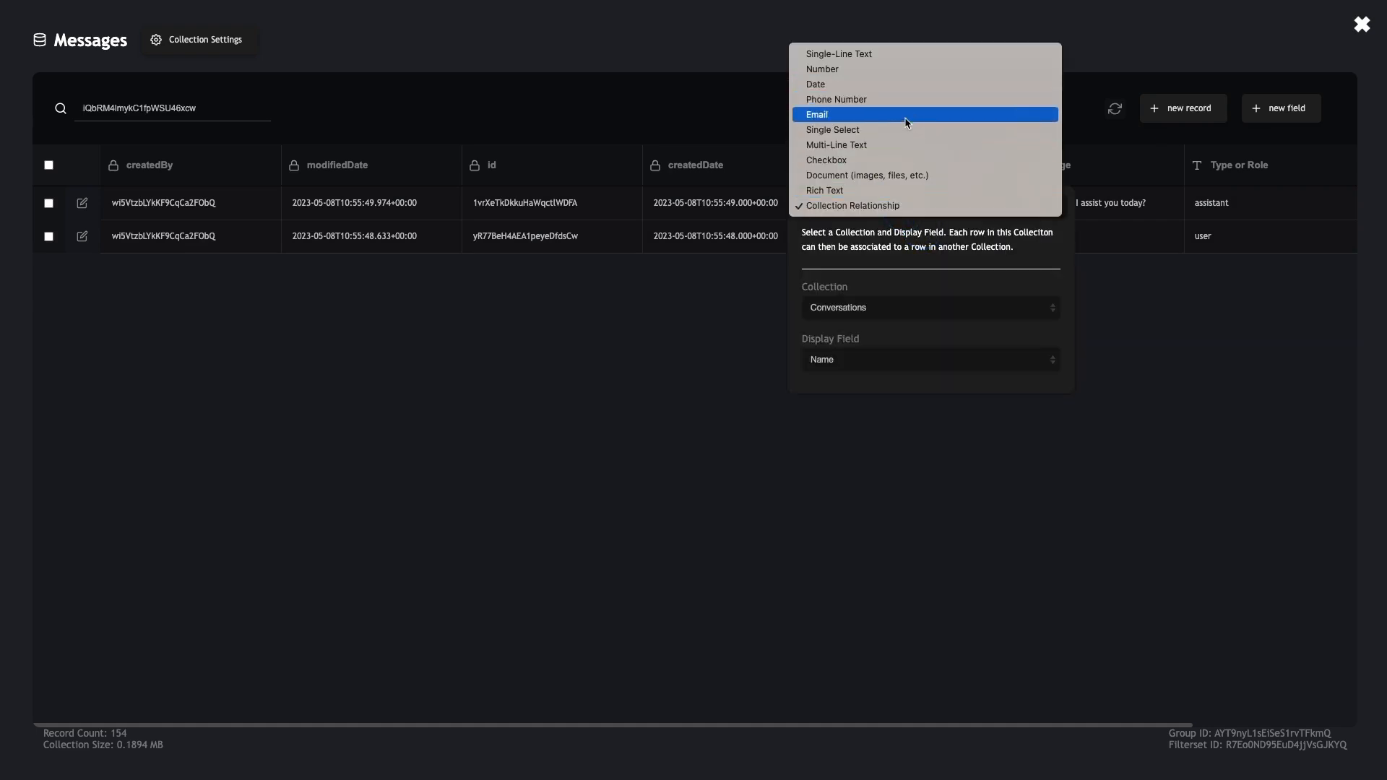
pyautogui.click(909, 57)
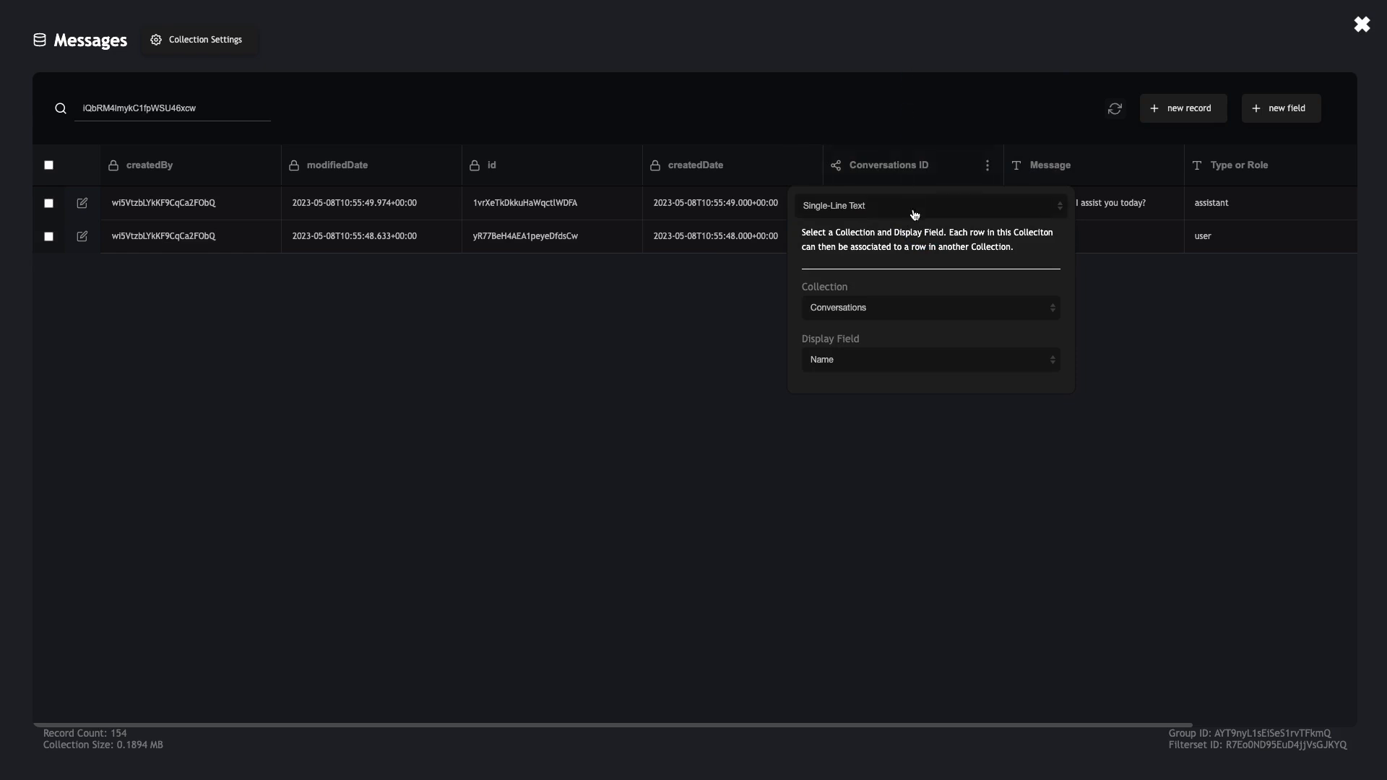
pyautogui.click(1050, 310)
pyautogui.click(1097, 282)
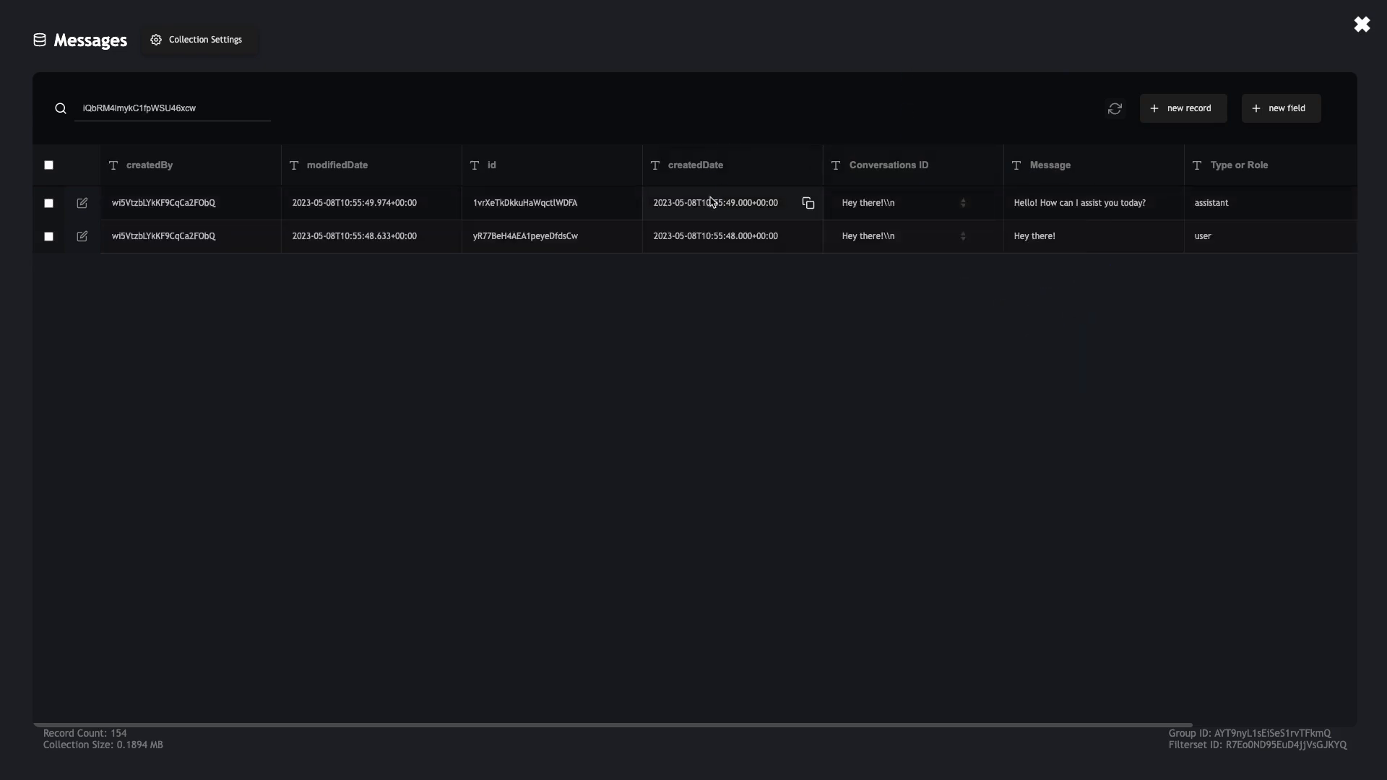
# Reopen the Messages collection filtered by the pasted conversation id
pyautogui.click(1362, 24)
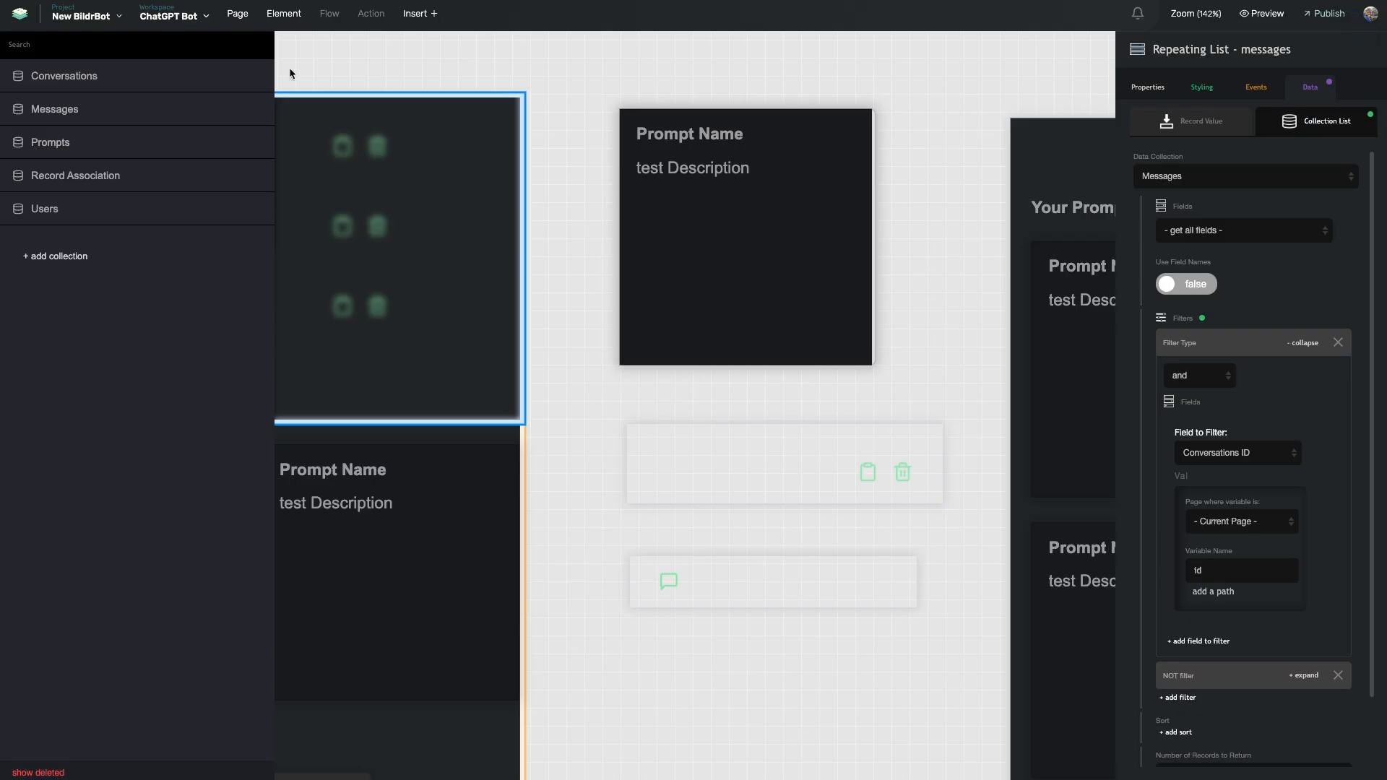
pyautogui.click(130, 109)
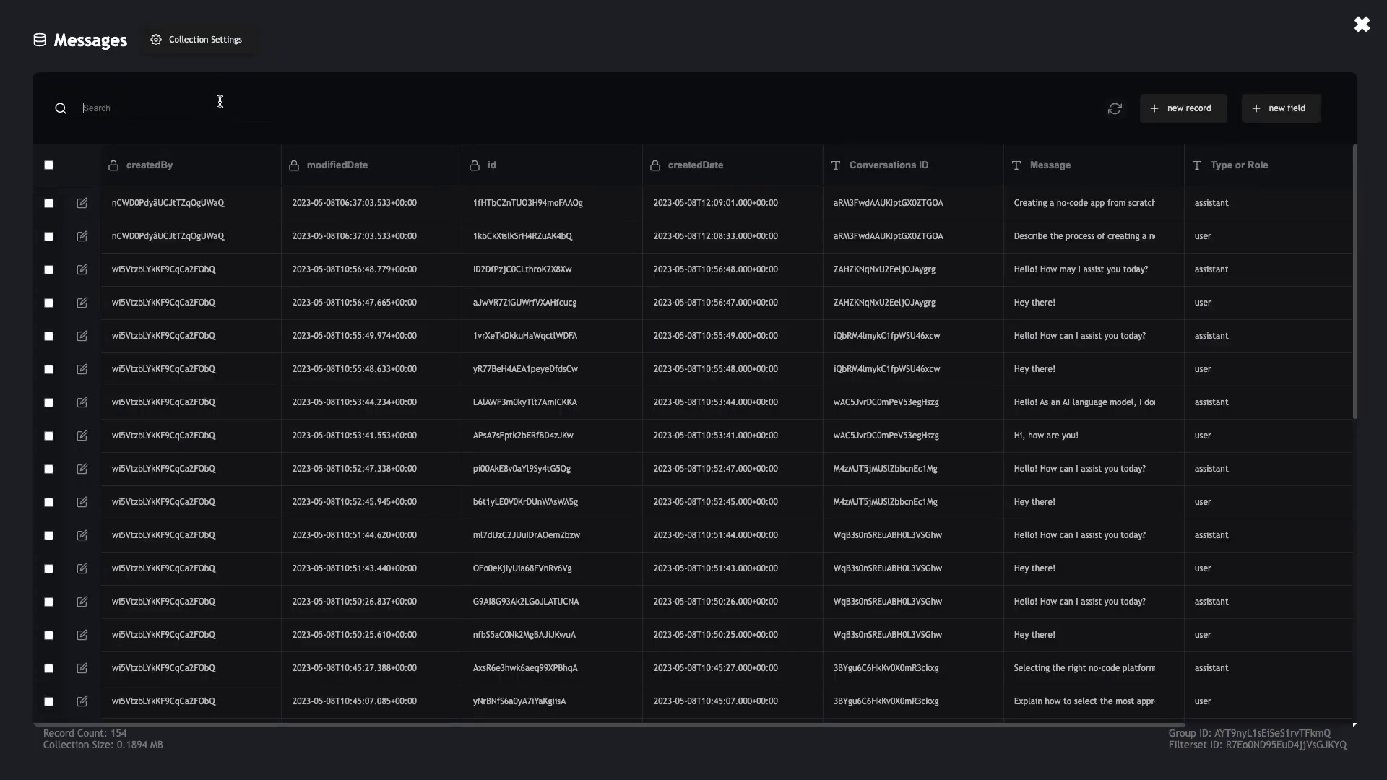
pyautogui.hotkey('ctrl', 'v')
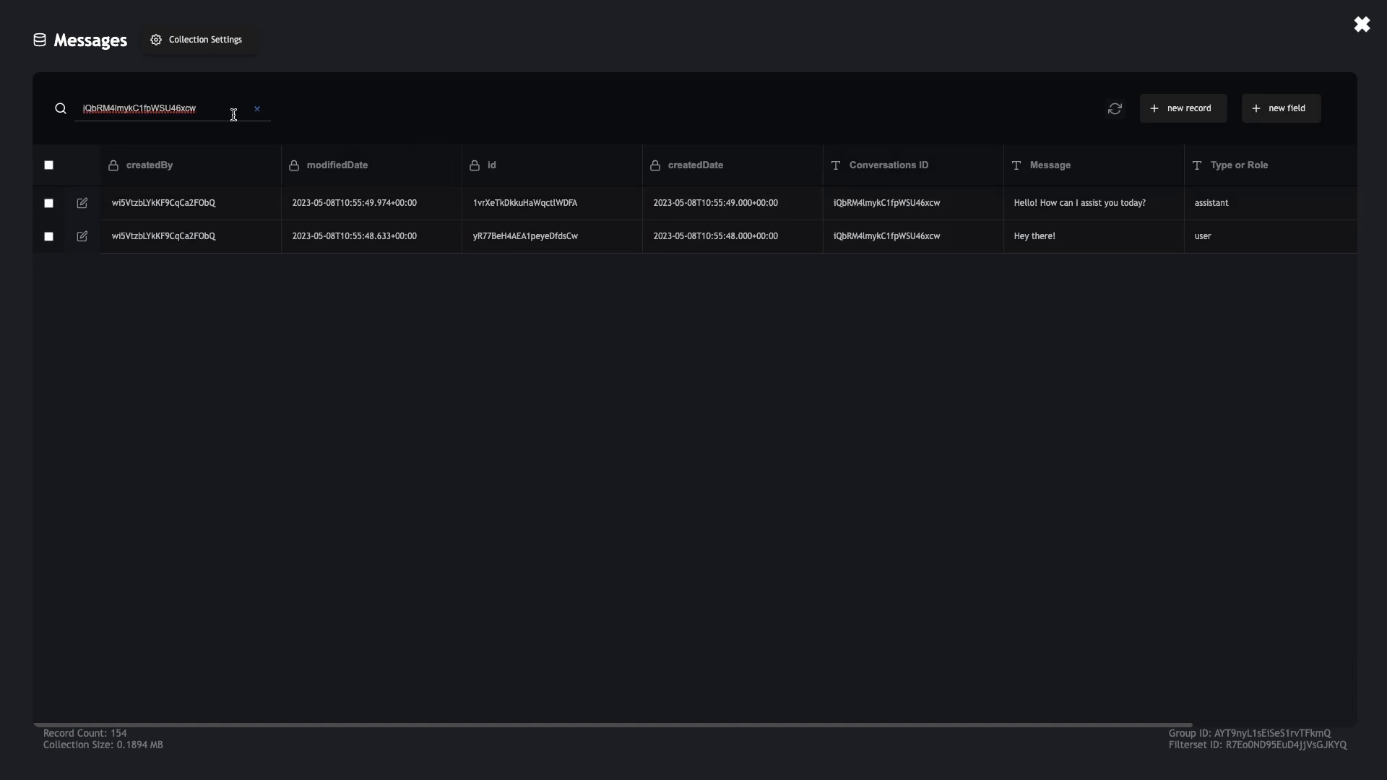
# Set Conversations ID back to Collection Relationship and close the Messages collection
pyautogui.click(987, 165)
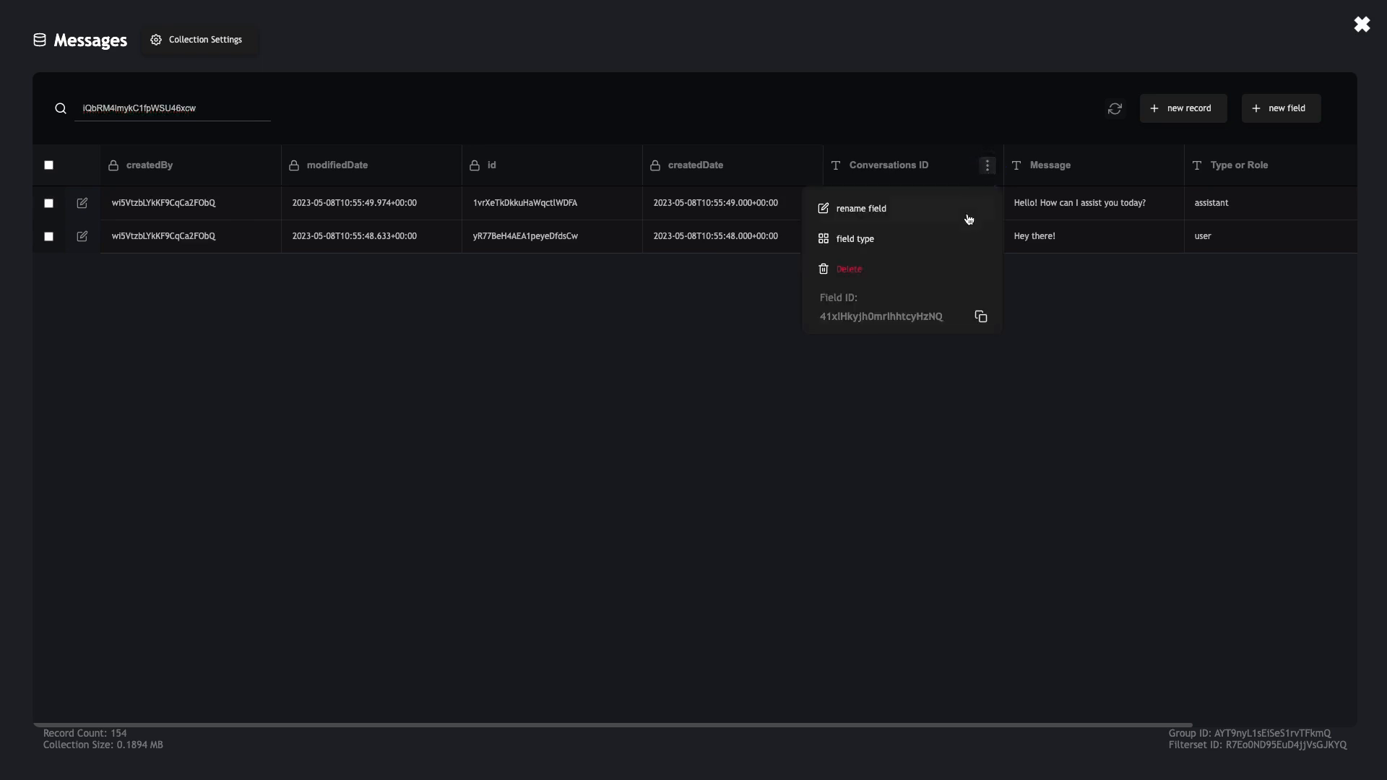
pyautogui.click(920, 247)
pyautogui.click(892, 213)
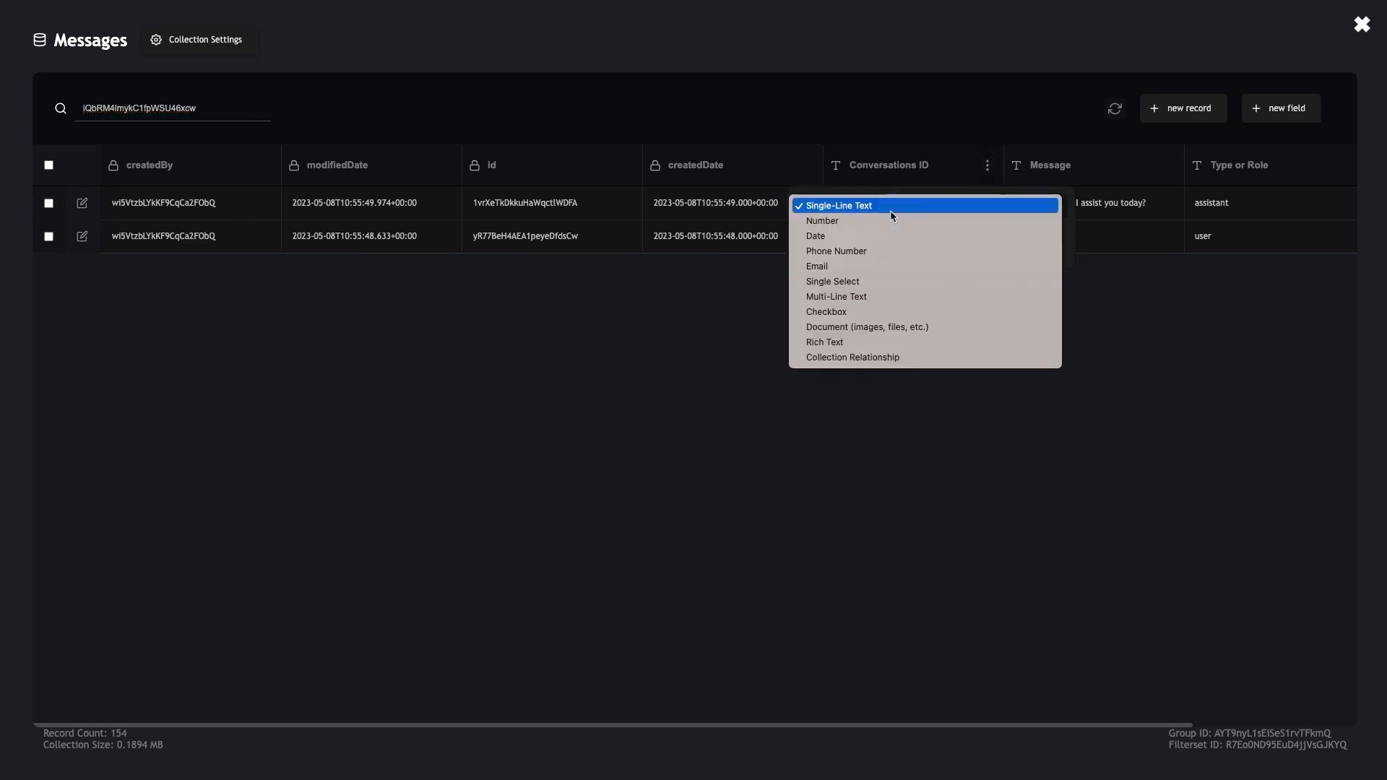
pyautogui.click(882, 358)
pyautogui.click(766, 327)
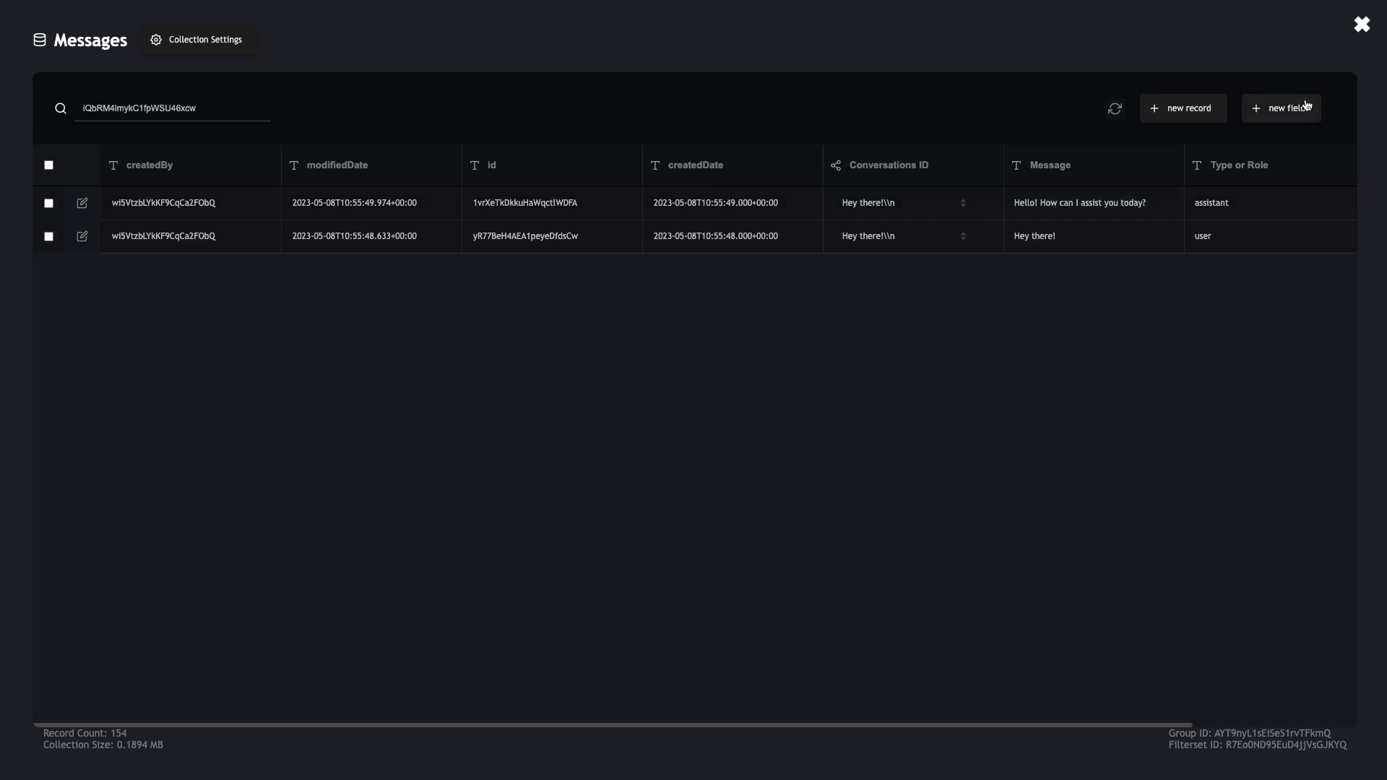
pyautogui.click(1362, 24)
# Confirm the message row's Markdown Display binds to the Message field, then show the page's flows
pyautogui.hscroll(-3, 853, 208)
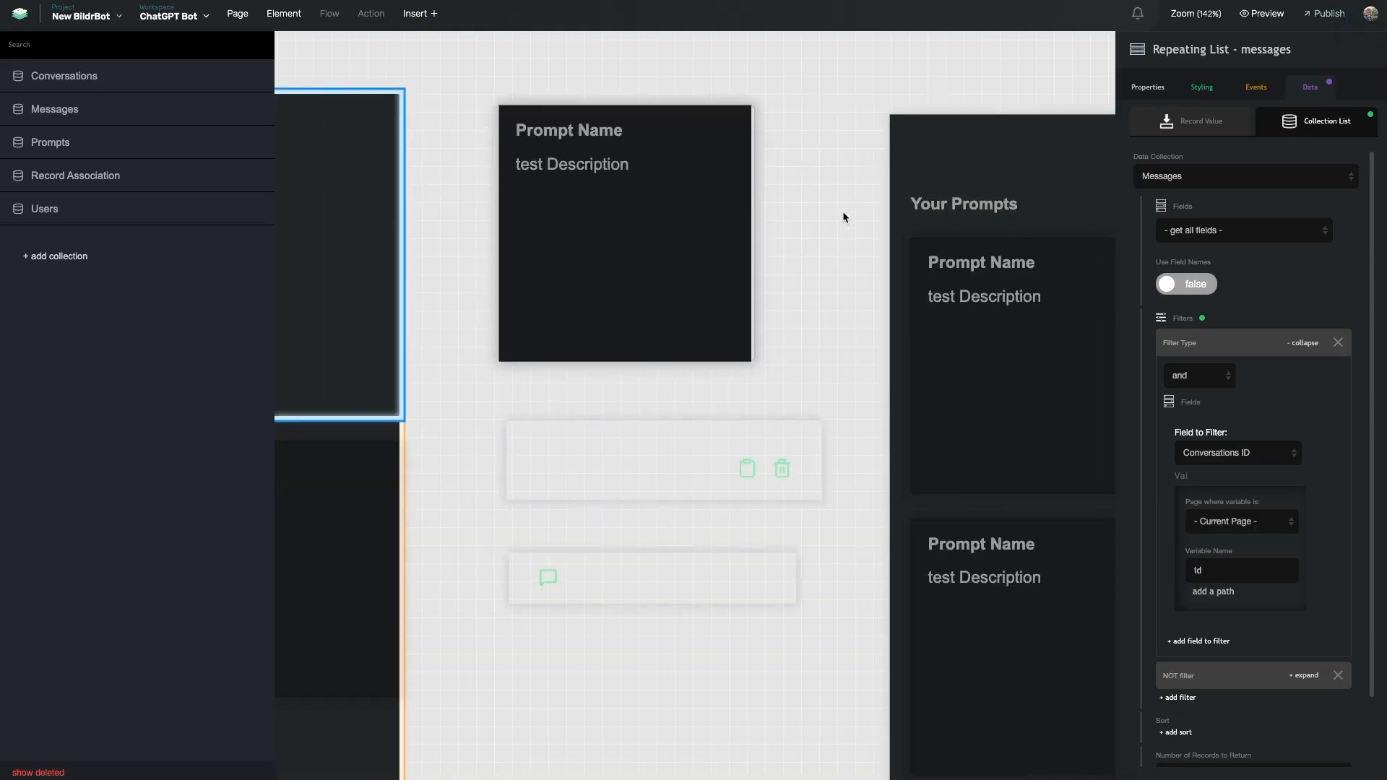
pyautogui.hscroll(-5, 723, 369)
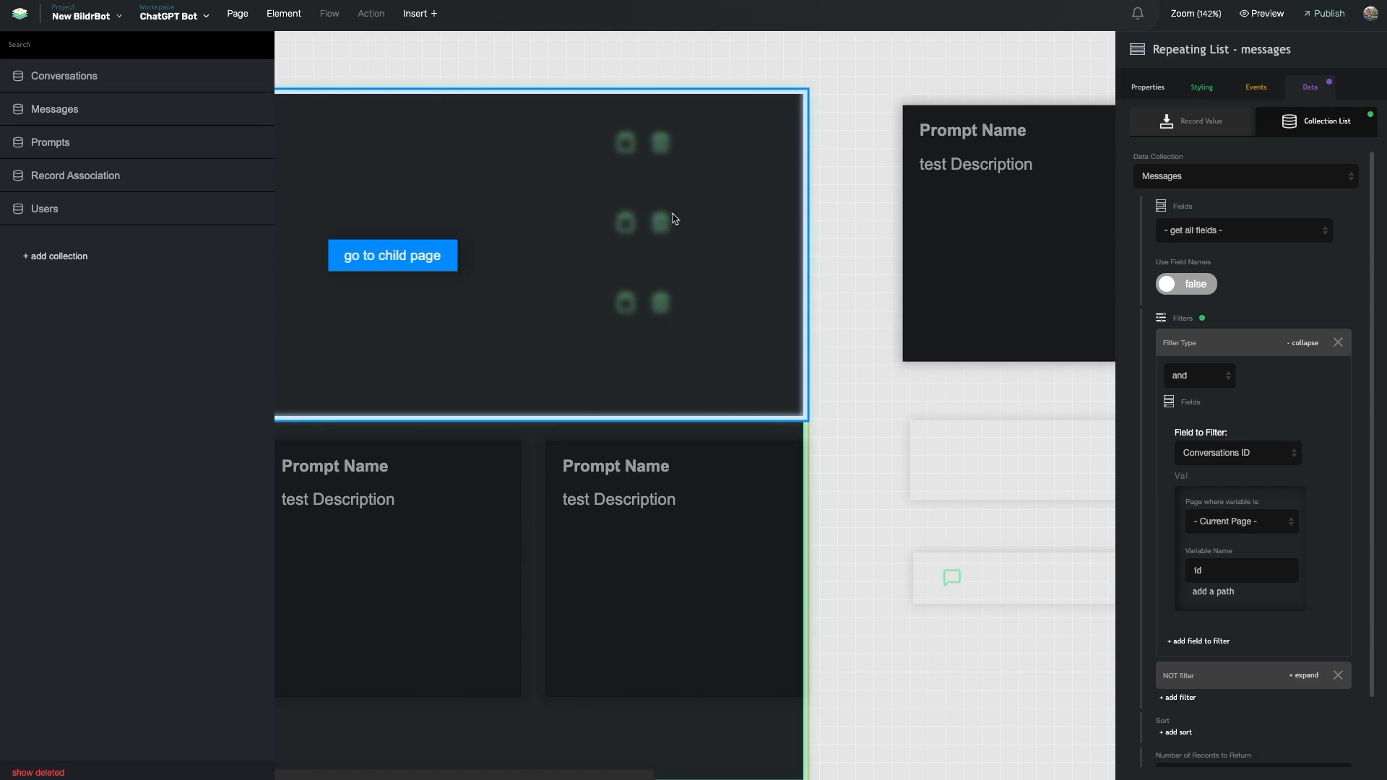
pyautogui.hscroll(3, 962, 476)
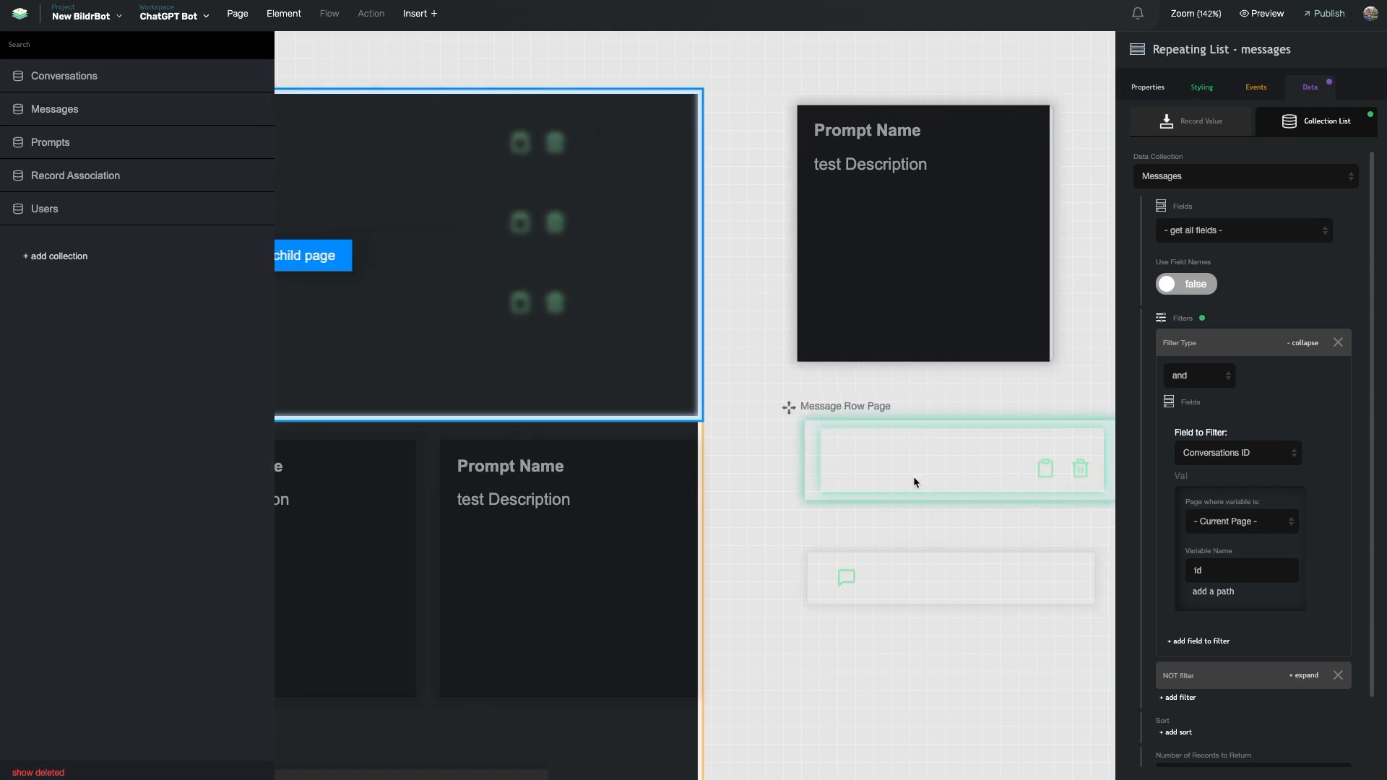
pyautogui.click(891, 476)
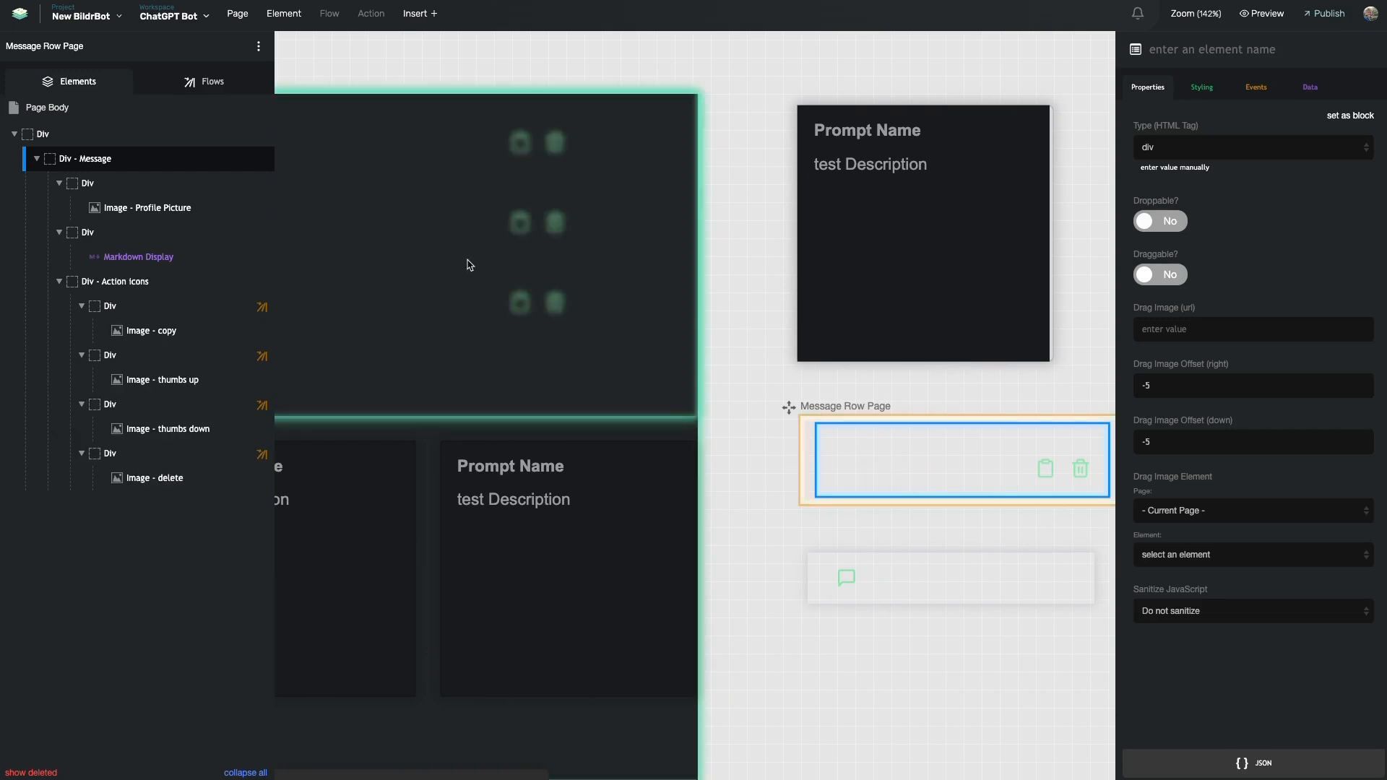
pyautogui.click(267, 257)
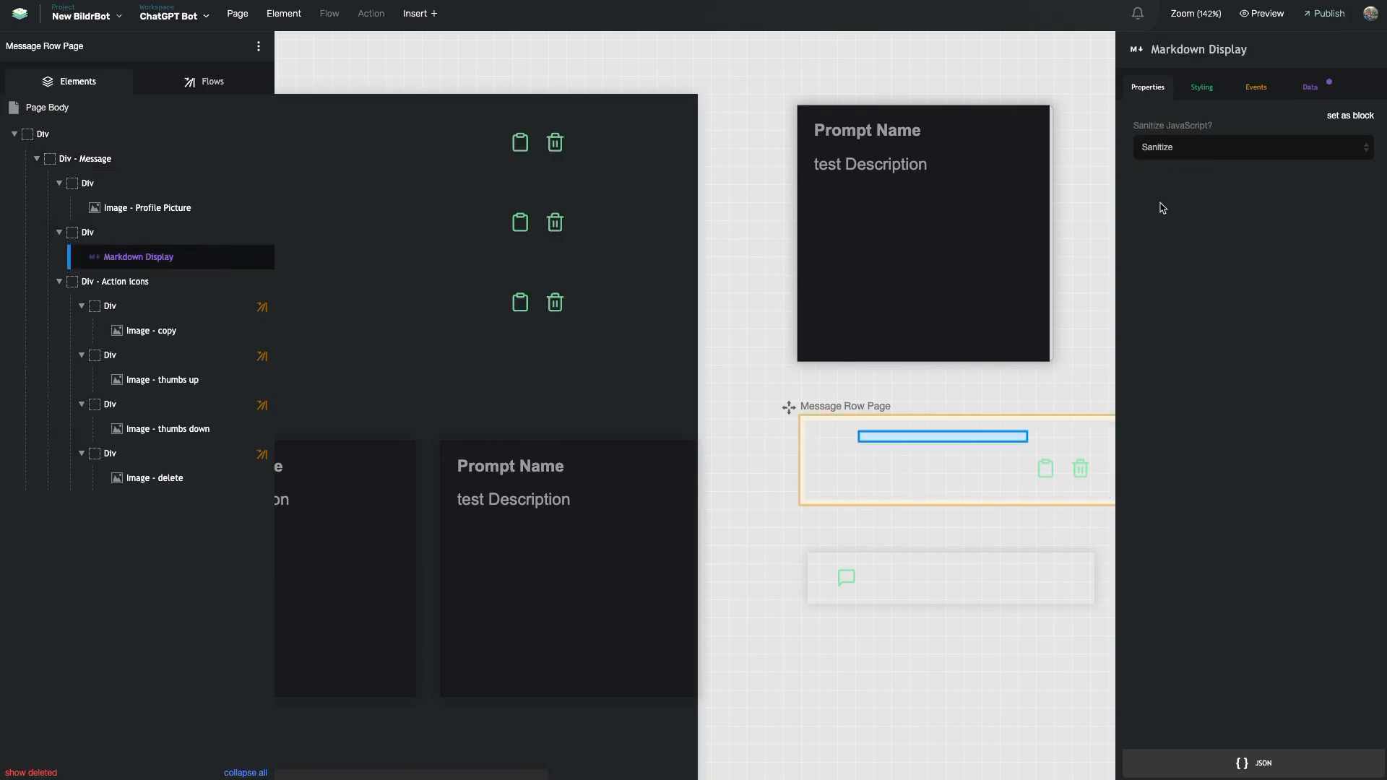
pyautogui.click(1310, 88)
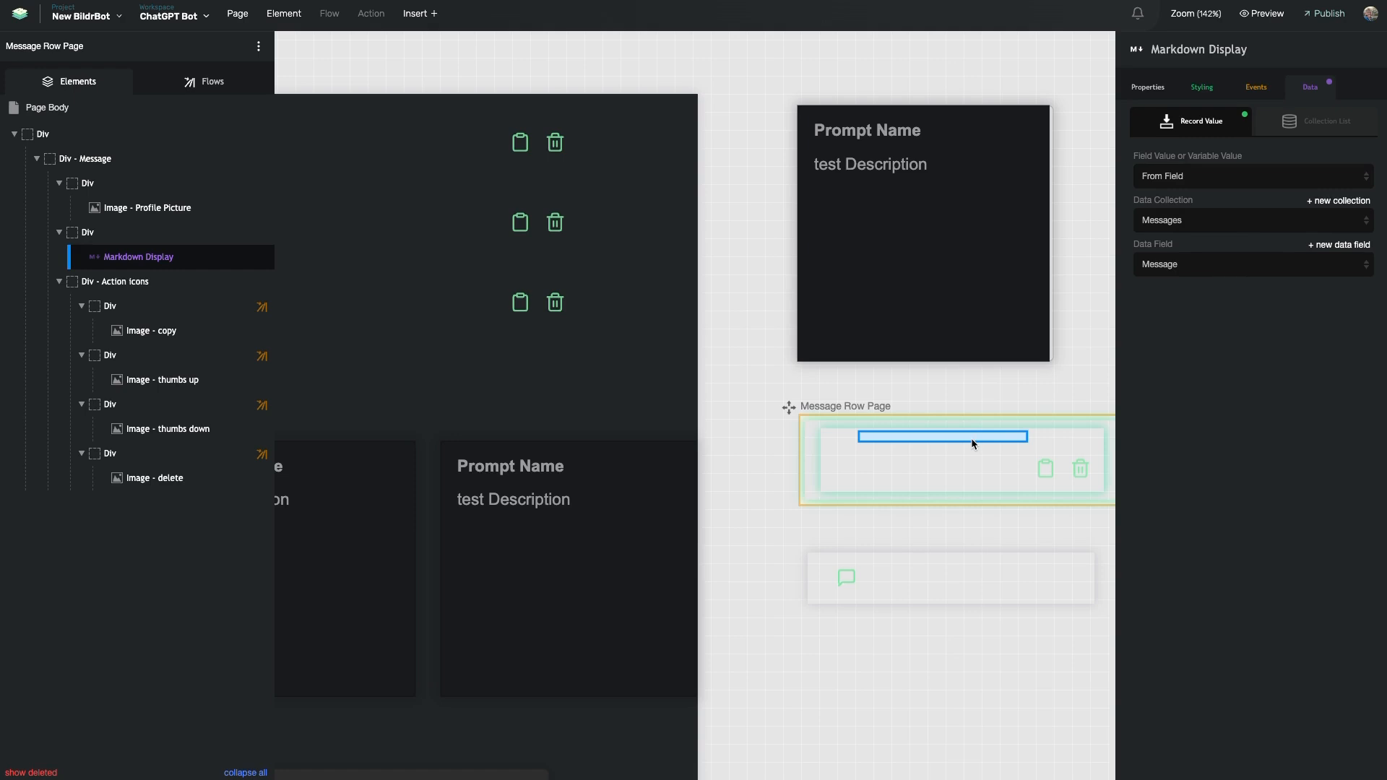
pyautogui.click(230, 92)
# Open Page Load's Page Binding flow and review the If / Then check sending 'user' messages to Set State - User Message
pyautogui.click(111, 380)
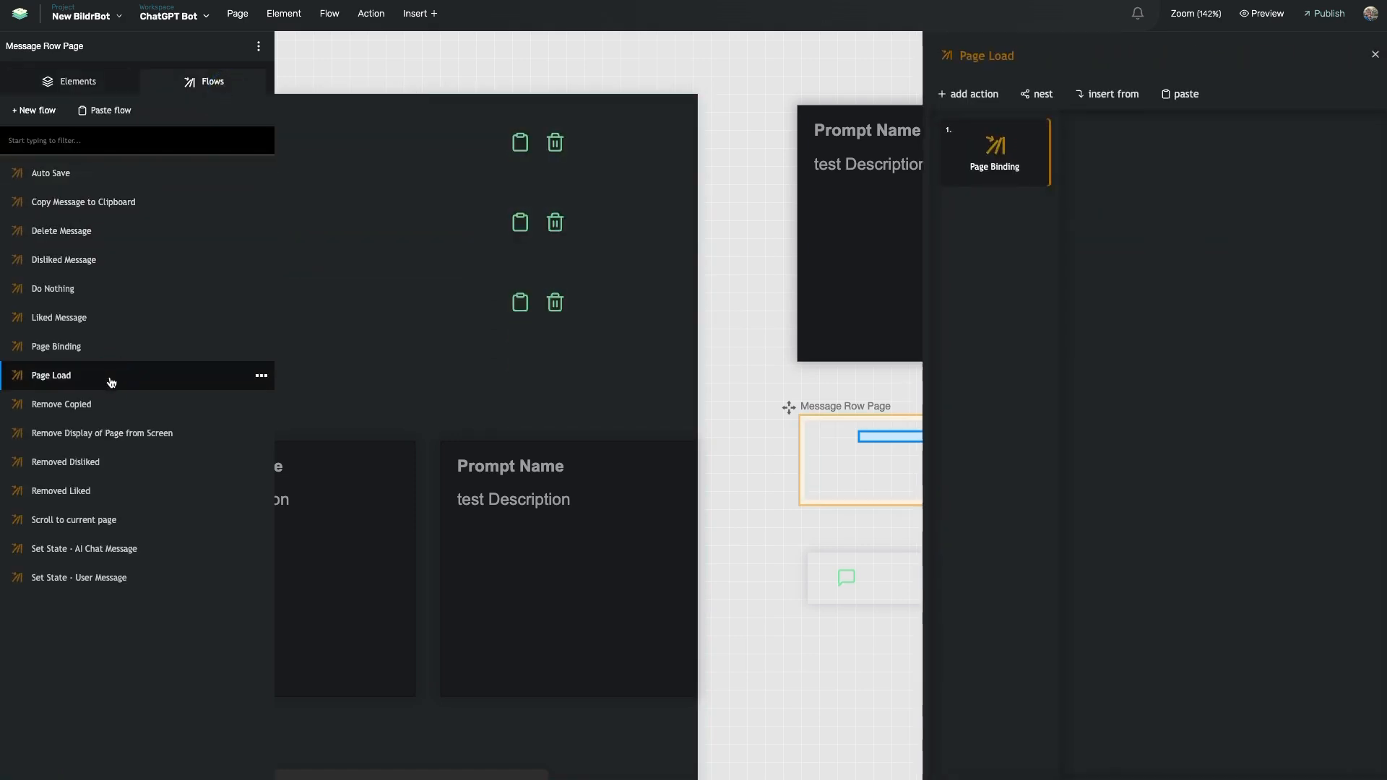
pyautogui.doubleClick(986, 165)
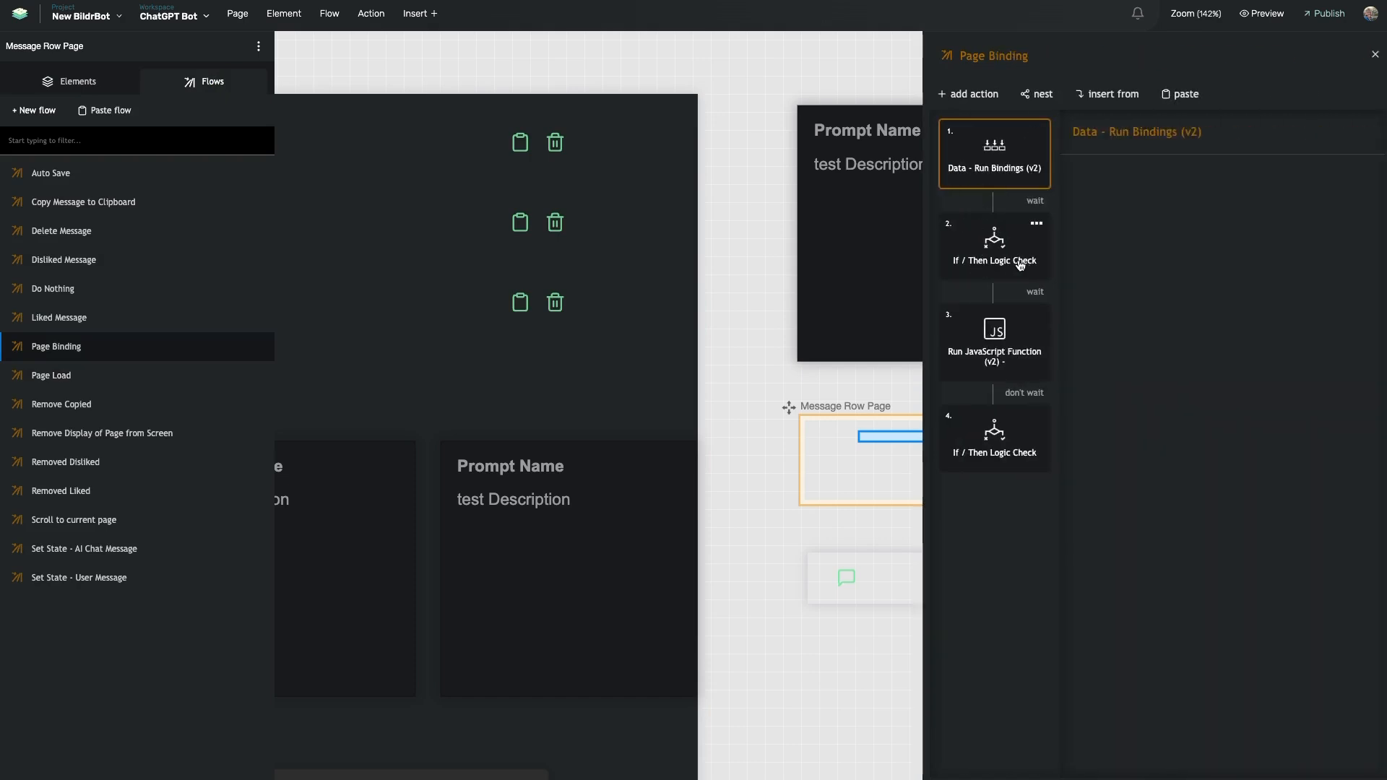
pyautogui.click(989, 253)
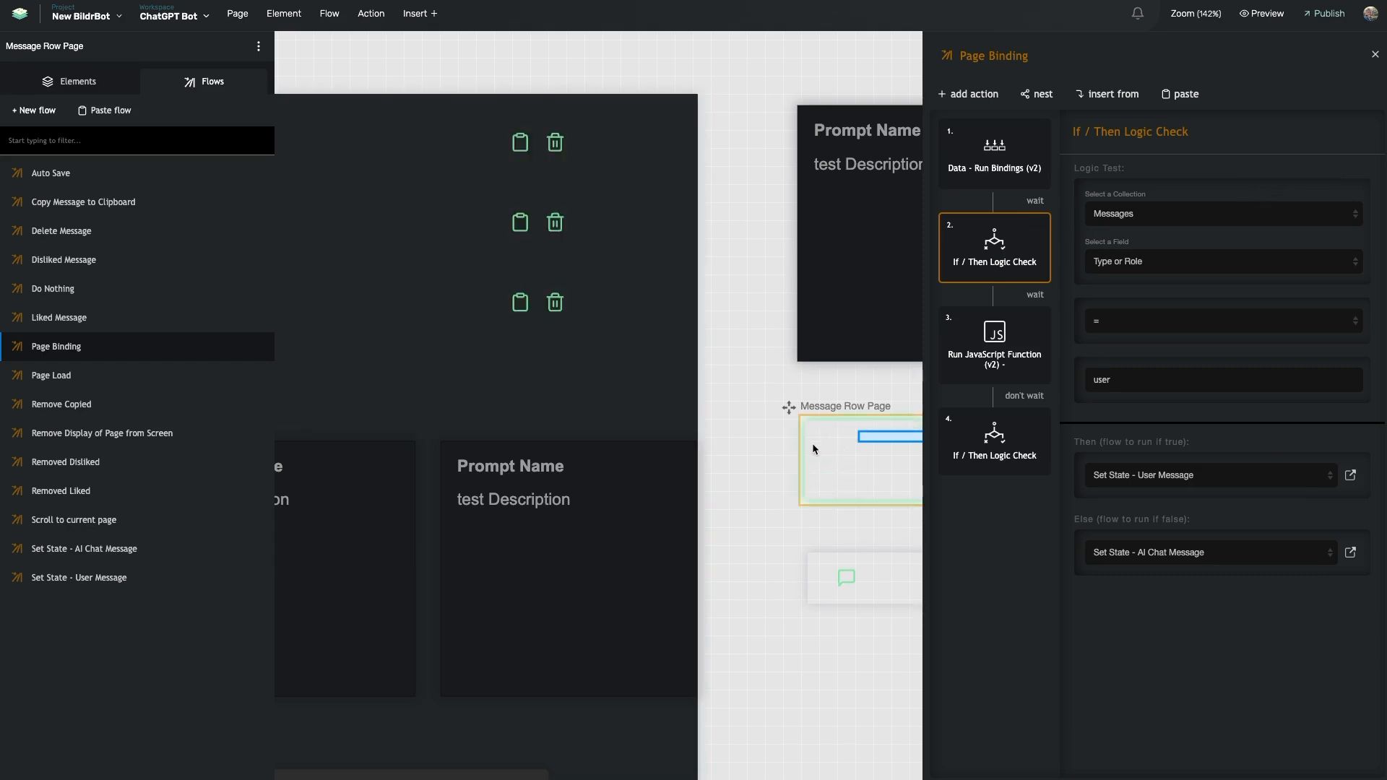
pyautogui.moveTo(1034, 325)
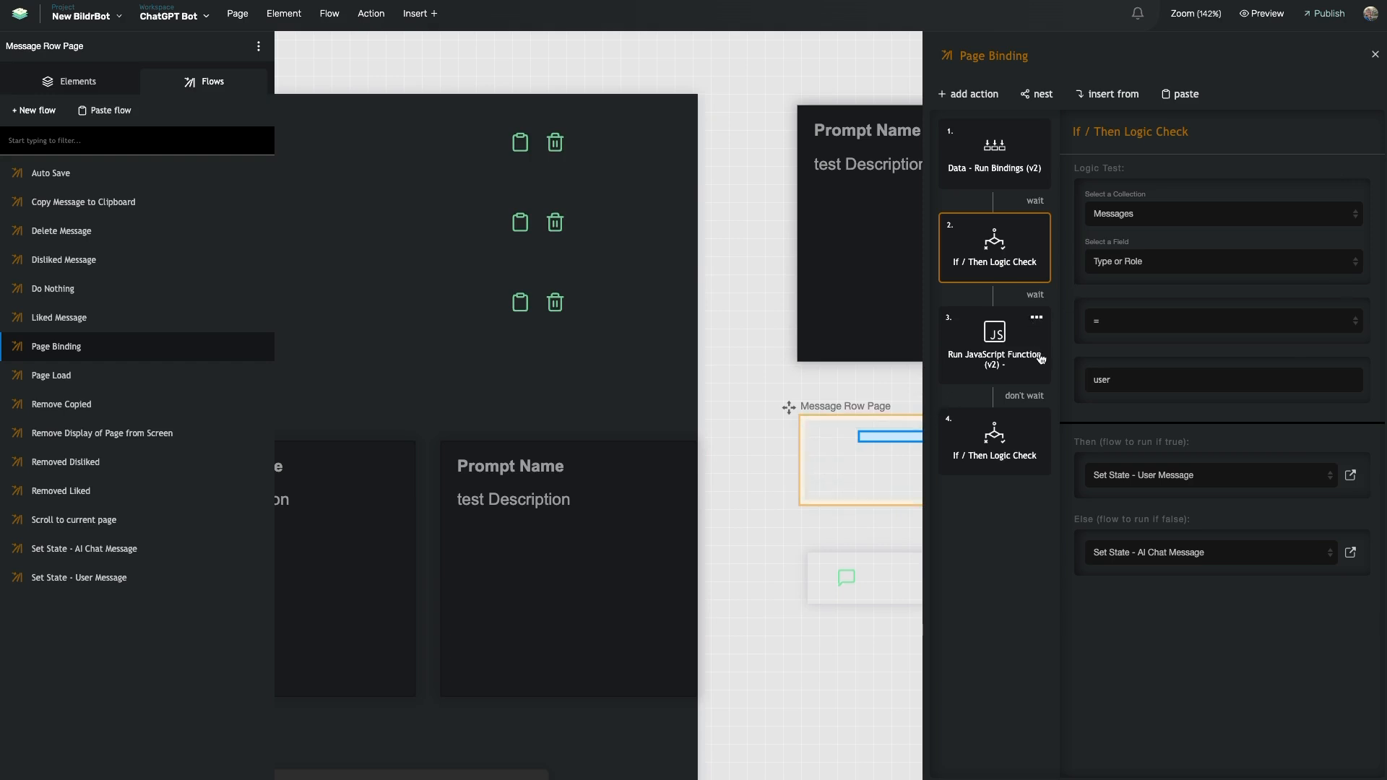
pyautogui.moveTo(1301, 169)
pyautogui.click(972, 94)
pyautogui.write('if then m')
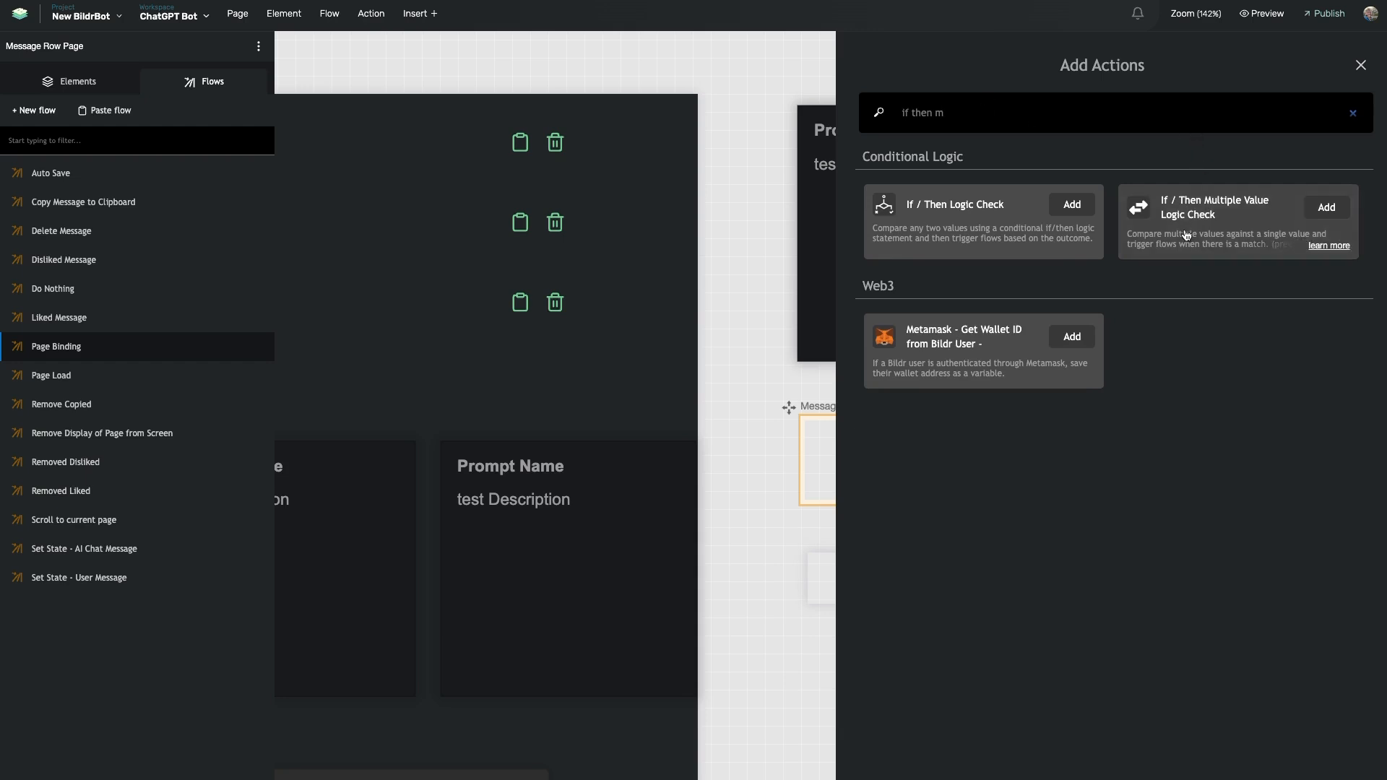
pyautogui.click(1185, 227)
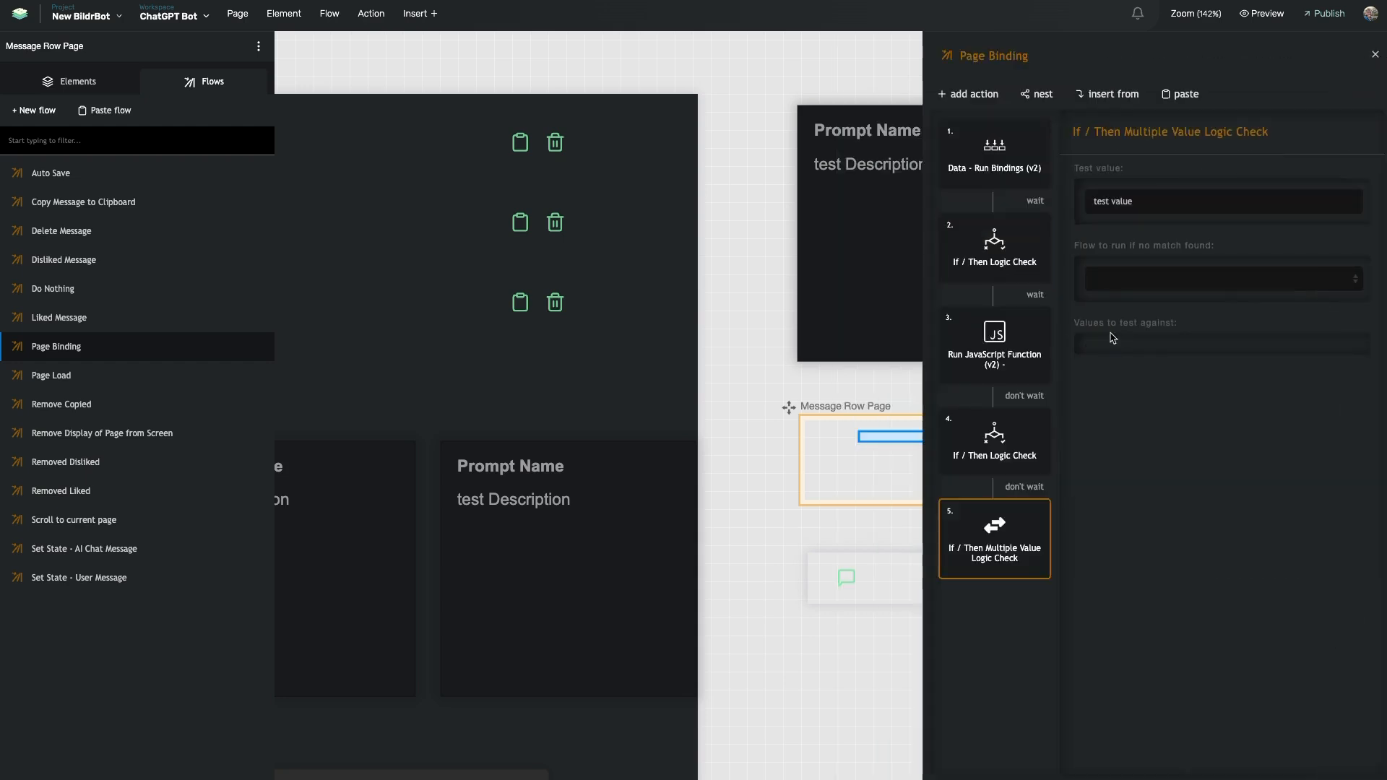
pyautogui.click(1100, 532)
pyautogui.click(1101, 531)
pyautogui.click(1101, 532)
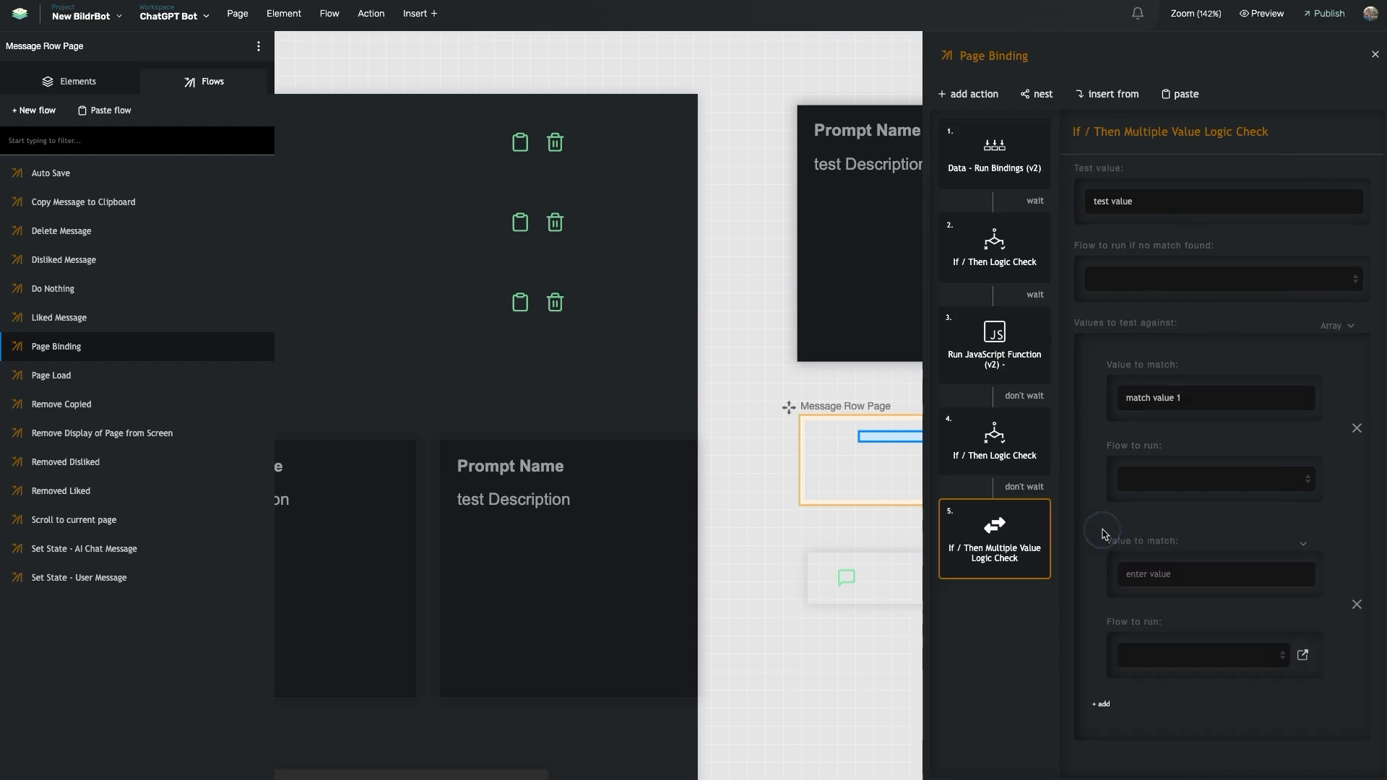
pyautogui.click(1104, 702)
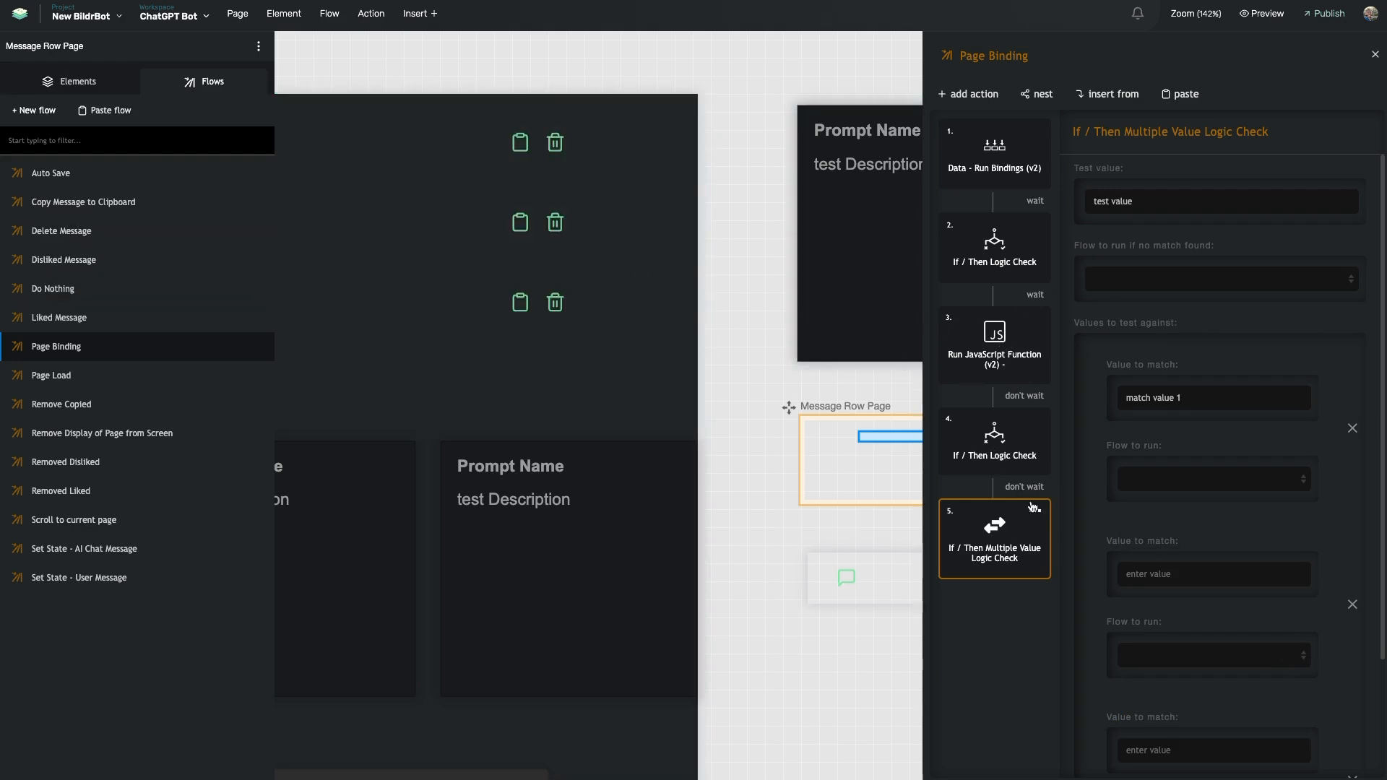
pyautogui.tripleClick(1155, 399)
pyautogui.press('BackSpace')
pyautogui.write('us')
pyautogui.click(1184, 574)
pyautogui.write('sys')
pyautogui.scroll(-2, 1178, 604)
pyautogui.click(1177, 607)
pyautogui.write('assistant')
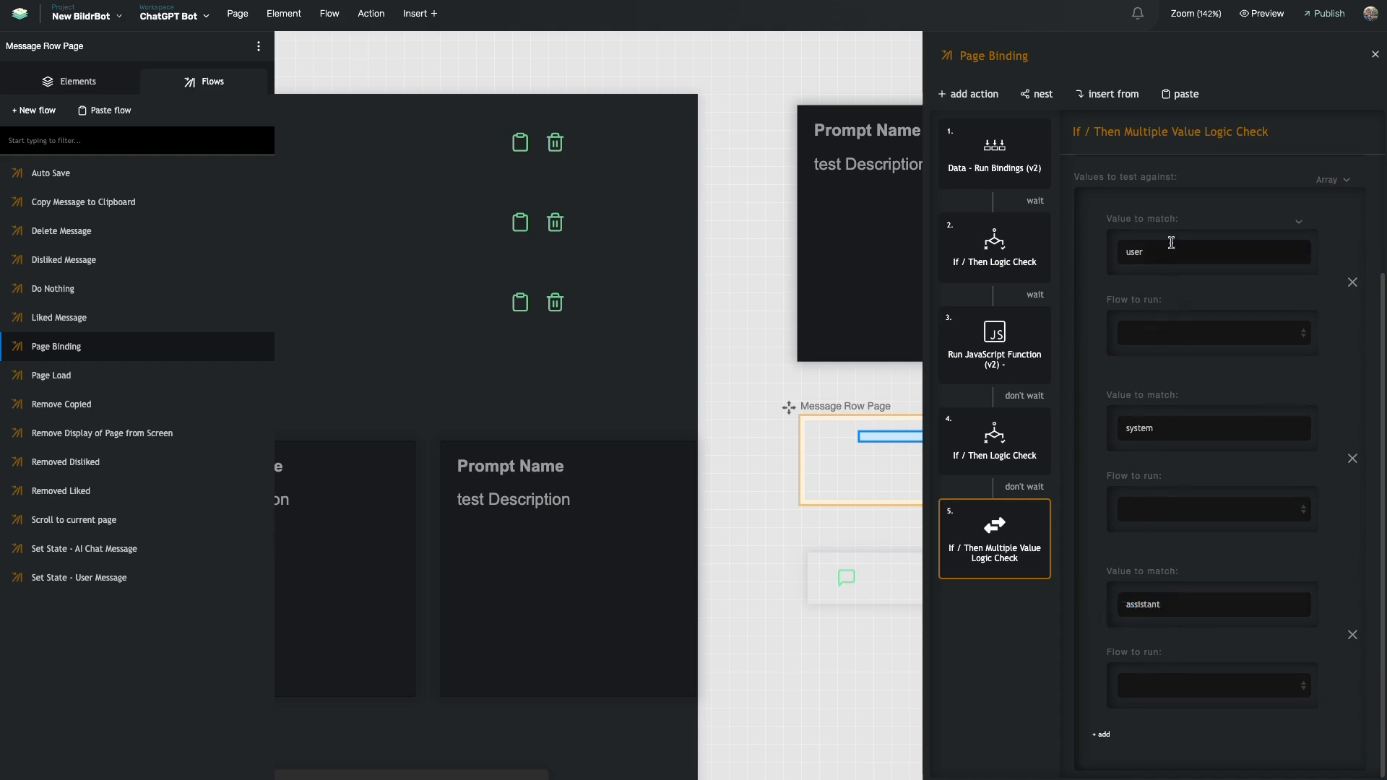
pyautogui.scroll(2, 1171, 242)
pyautogui.click(1034, 511)
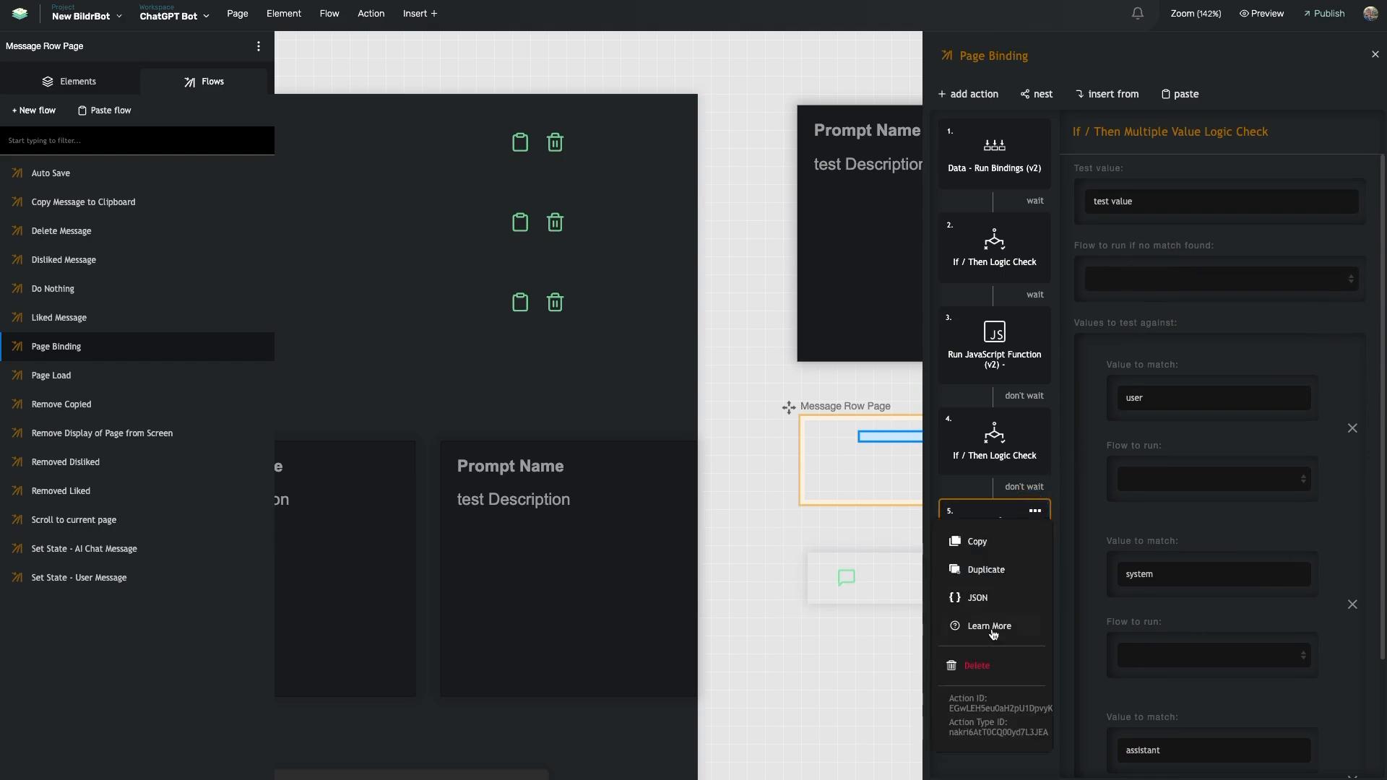
pyautogui.click(982, 666)
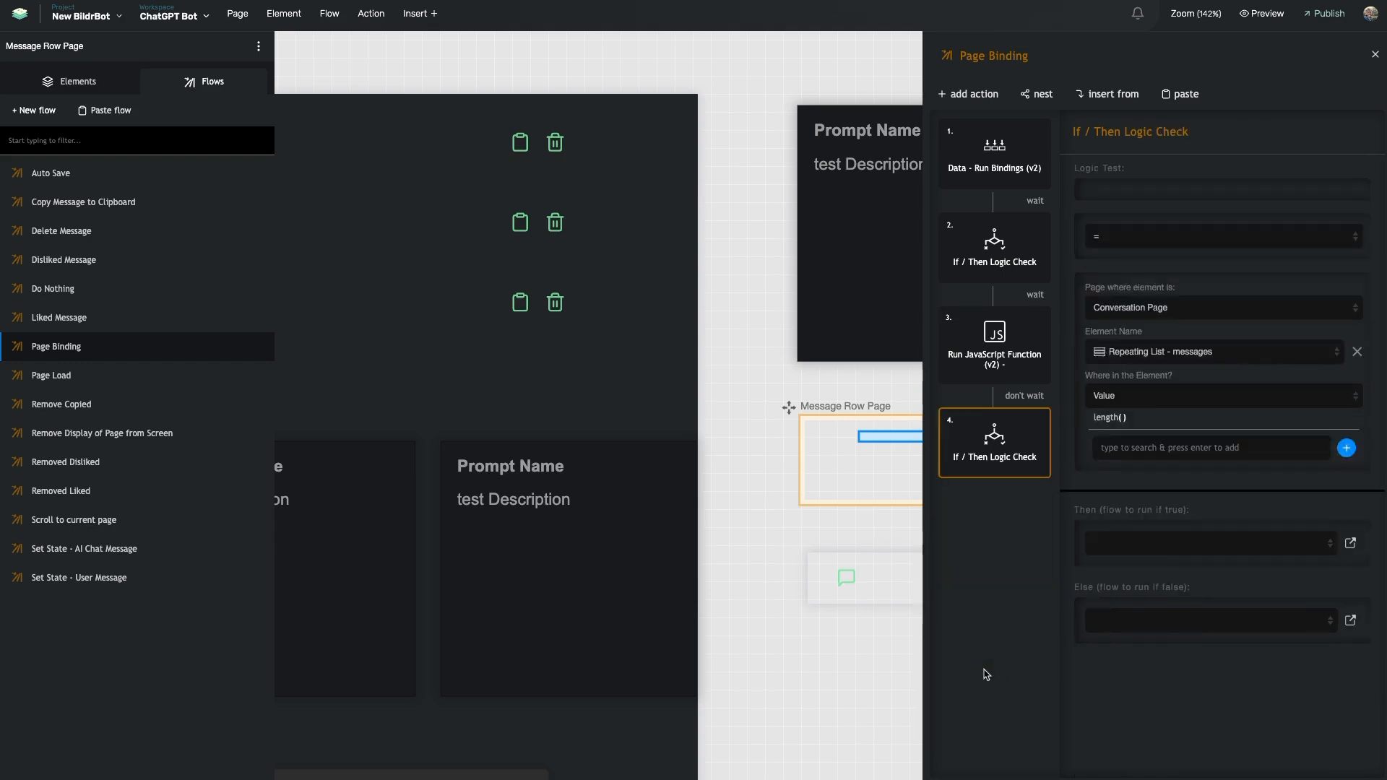
# Review the second If / Then check, then select the message row containers on the canvas
pyautogui.click(994, 246)
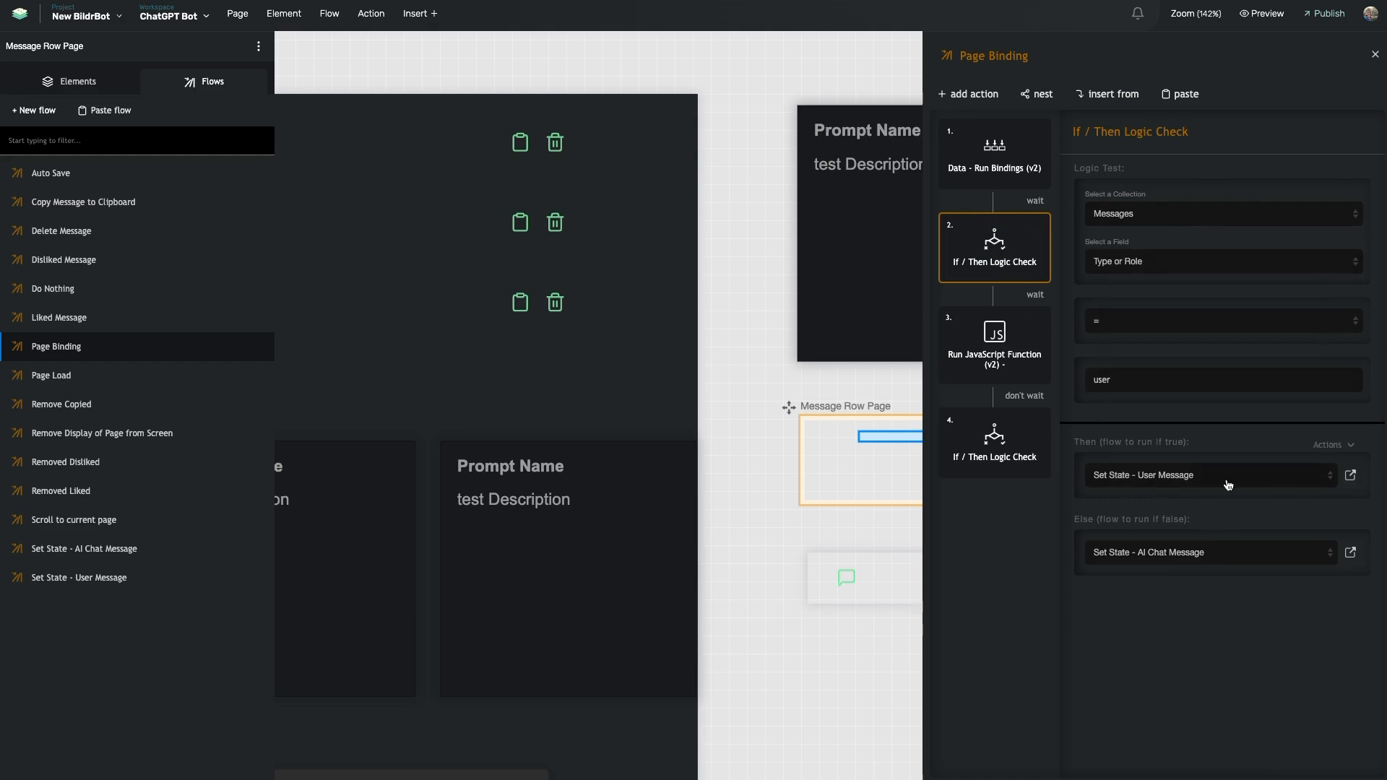
pyautogui.click(1348, 476)
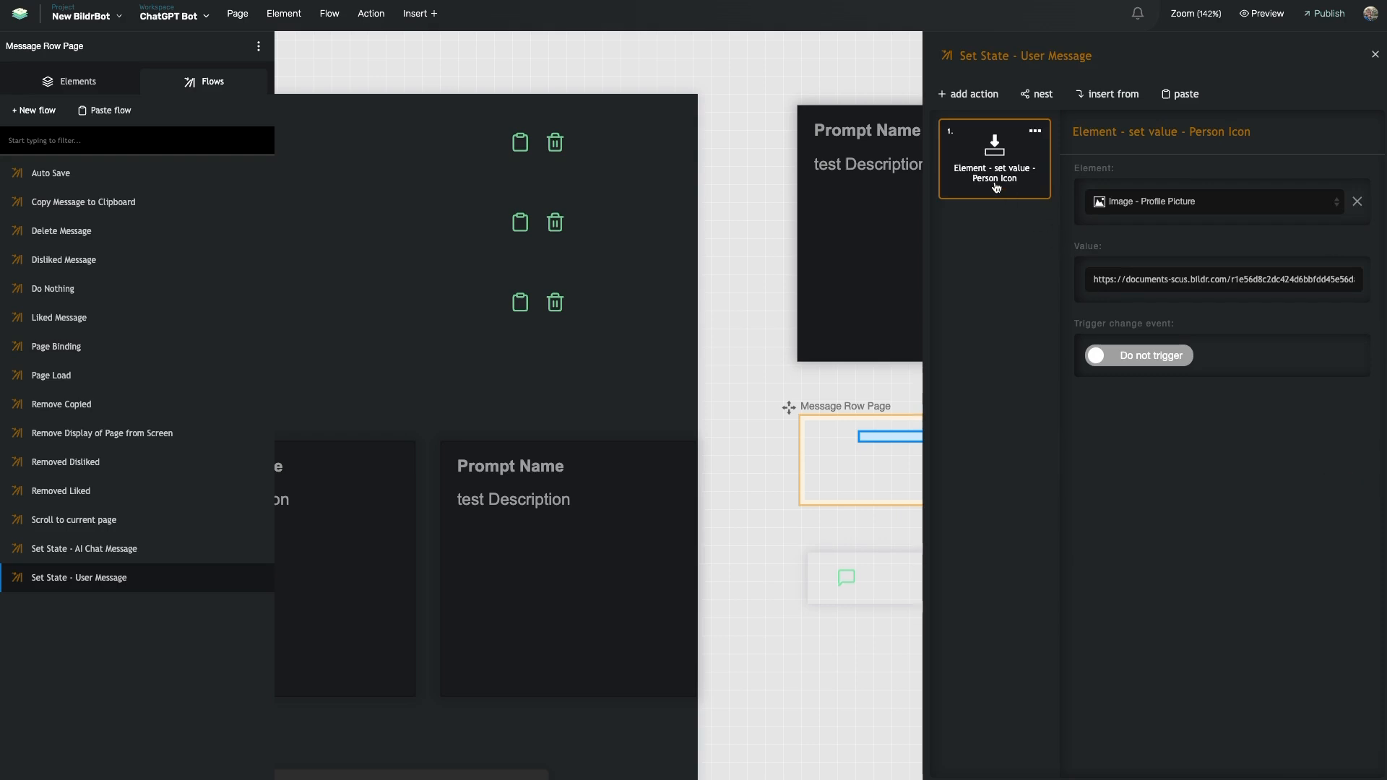
pyautogui.click(837, 448)
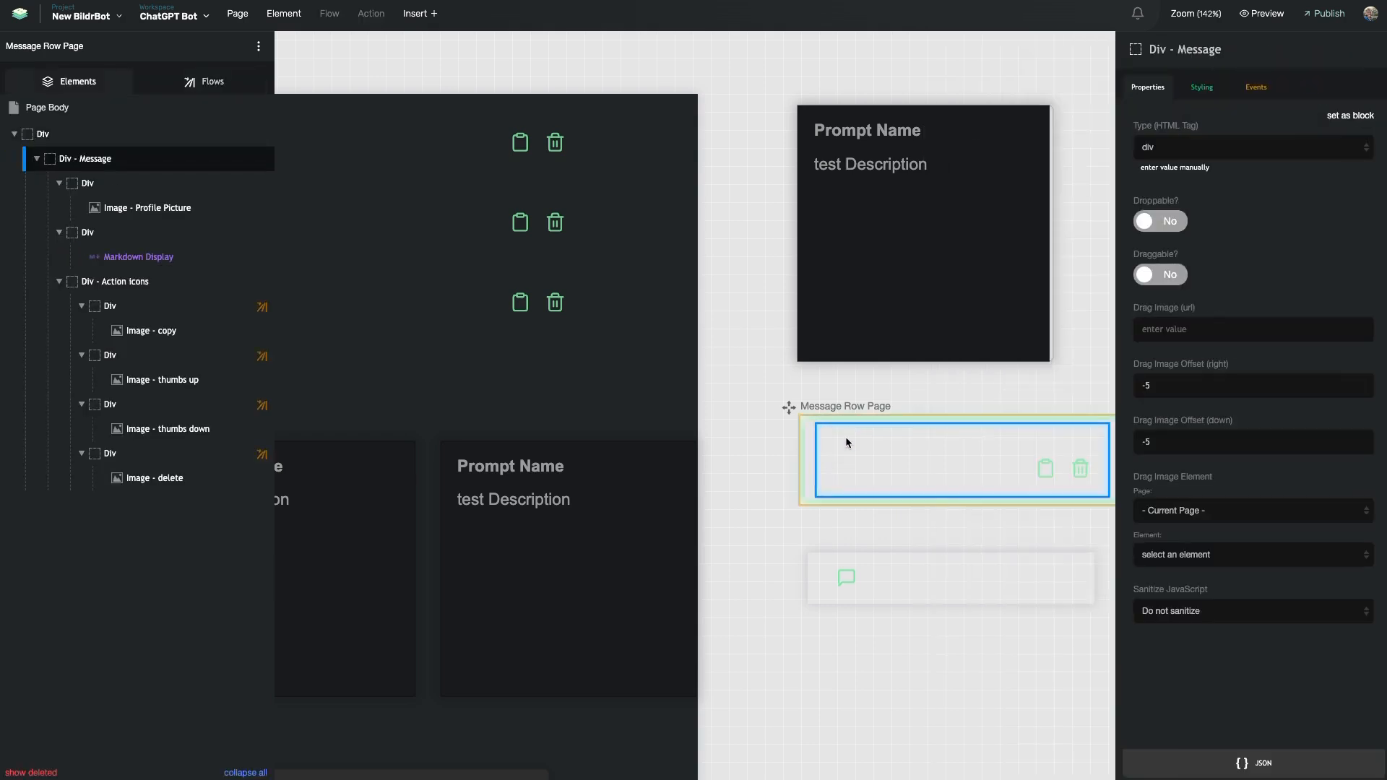
pyautogui.click(840, 468)
pyautogui.click(885, 497)
# Open the Set State - User Message flow and select its full profile image URL
pyautogui.click(204, 81)
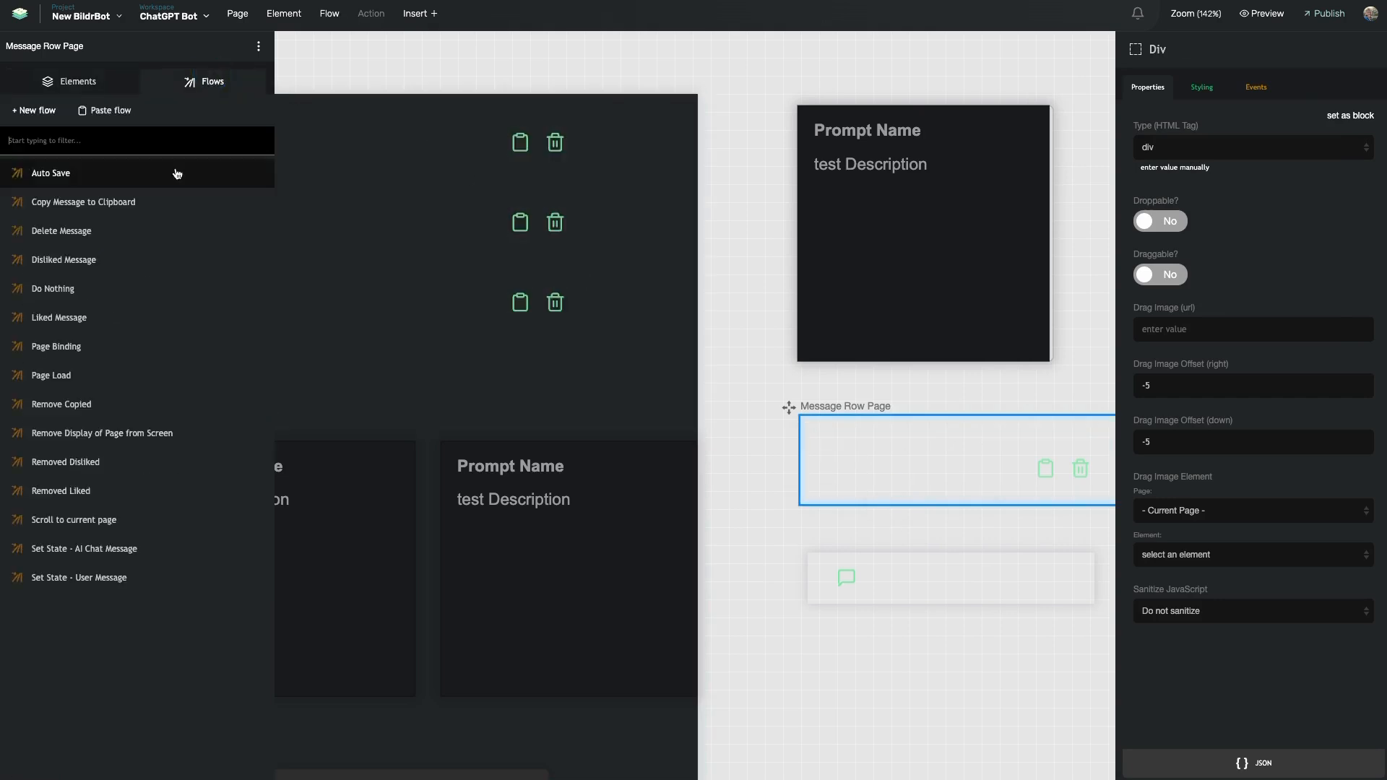
pyautogui.click(80, 577)
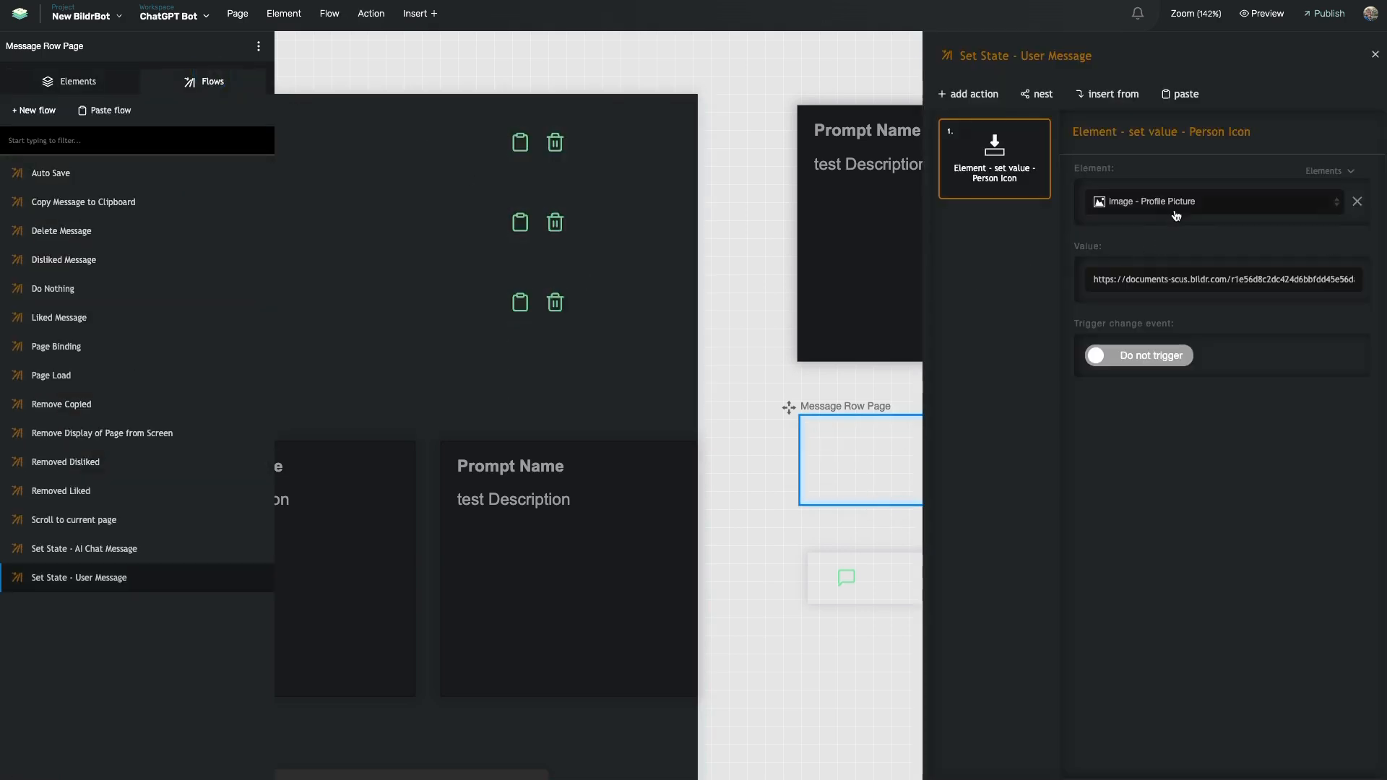
pyautogui.tripleClick(1131, 280)
pyautogui.tripleClick(1197, 280)
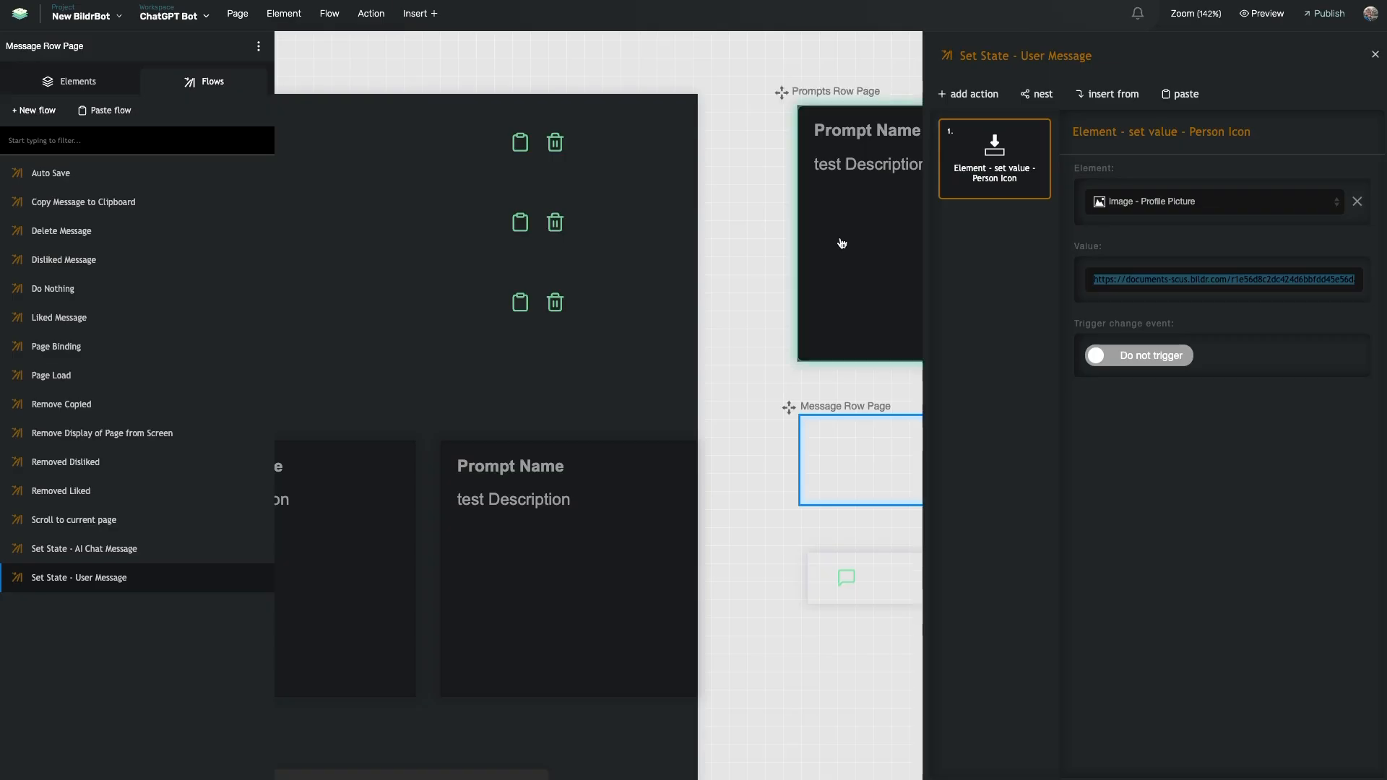
# Review the Set State - AI Chat Message flow's show thumbs up and thumbs down actions
pyautogui.click(126, 548)
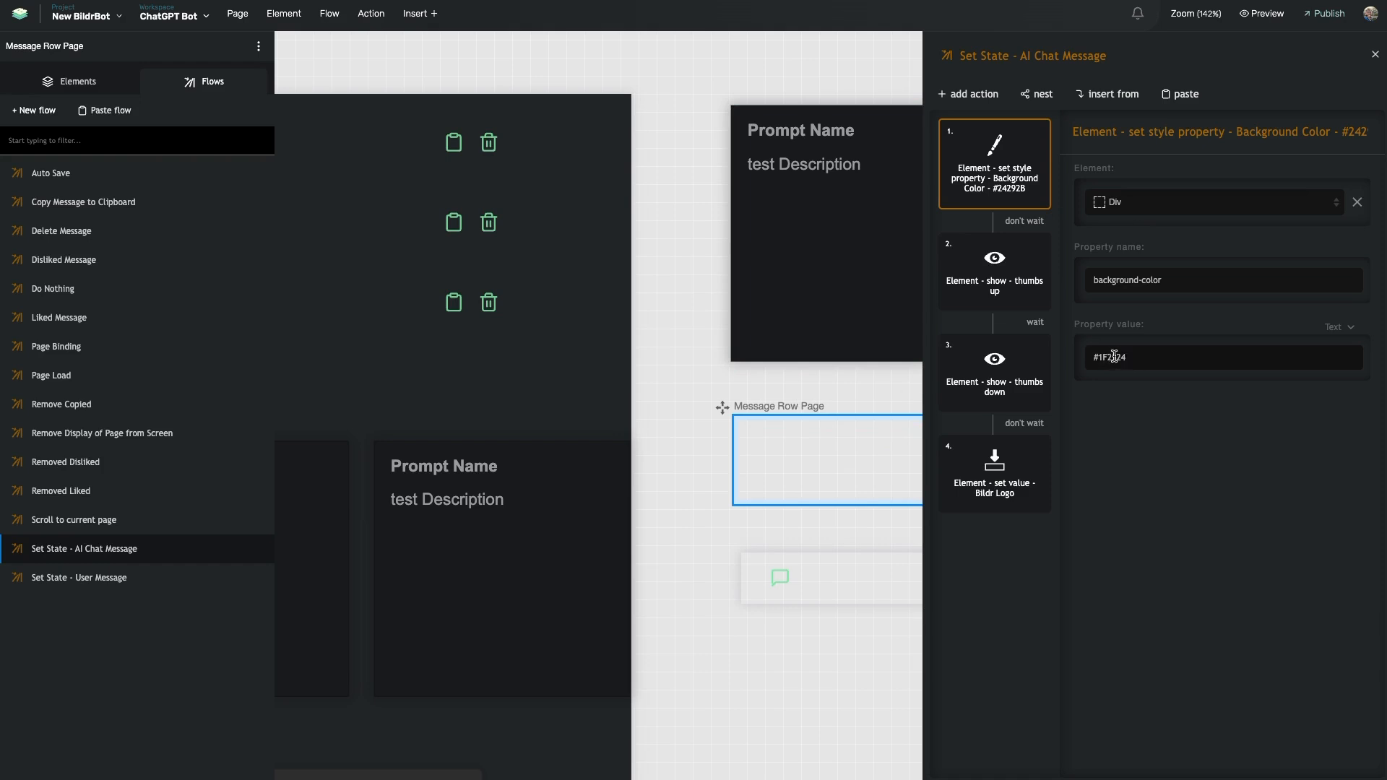
pyautogui.click(1013, 288)
pyautogui.click(989, 384)
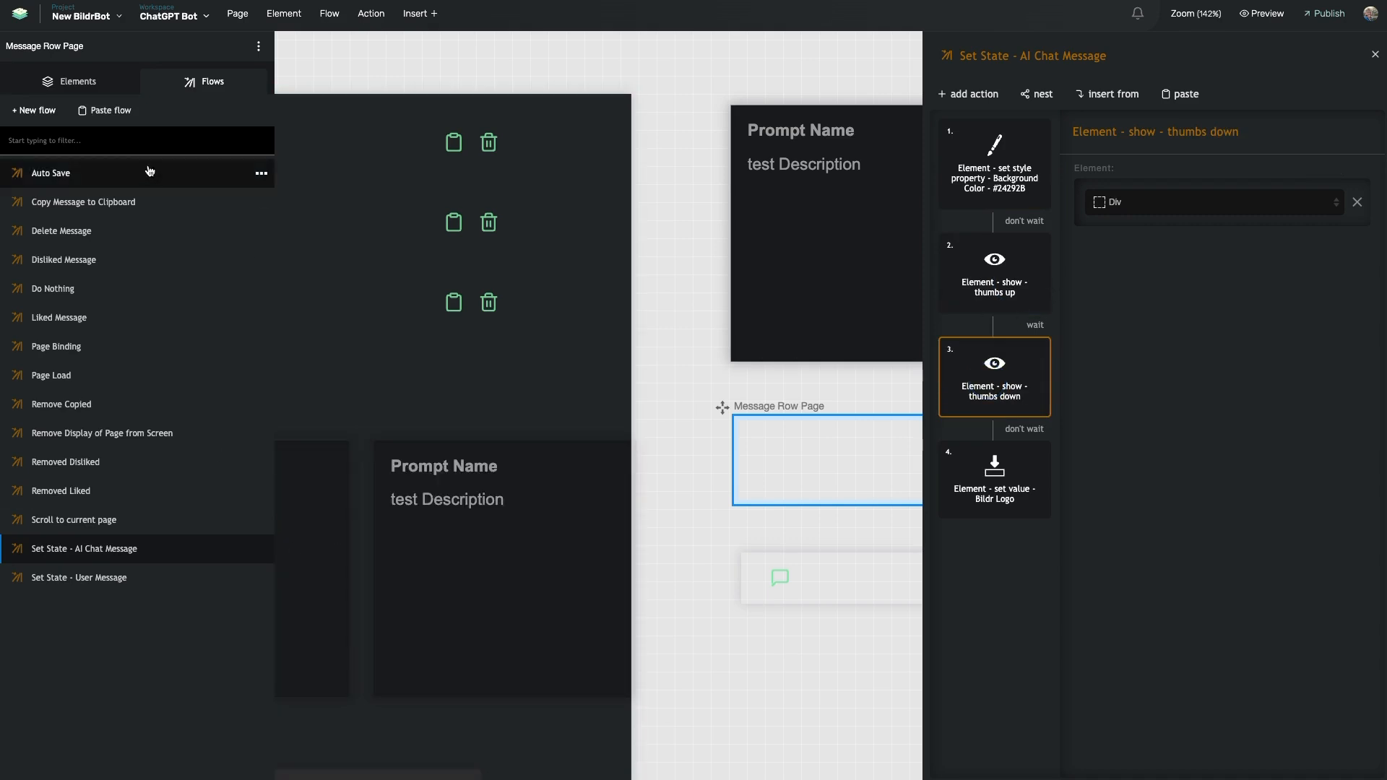
pyautogui.click(72, 81)
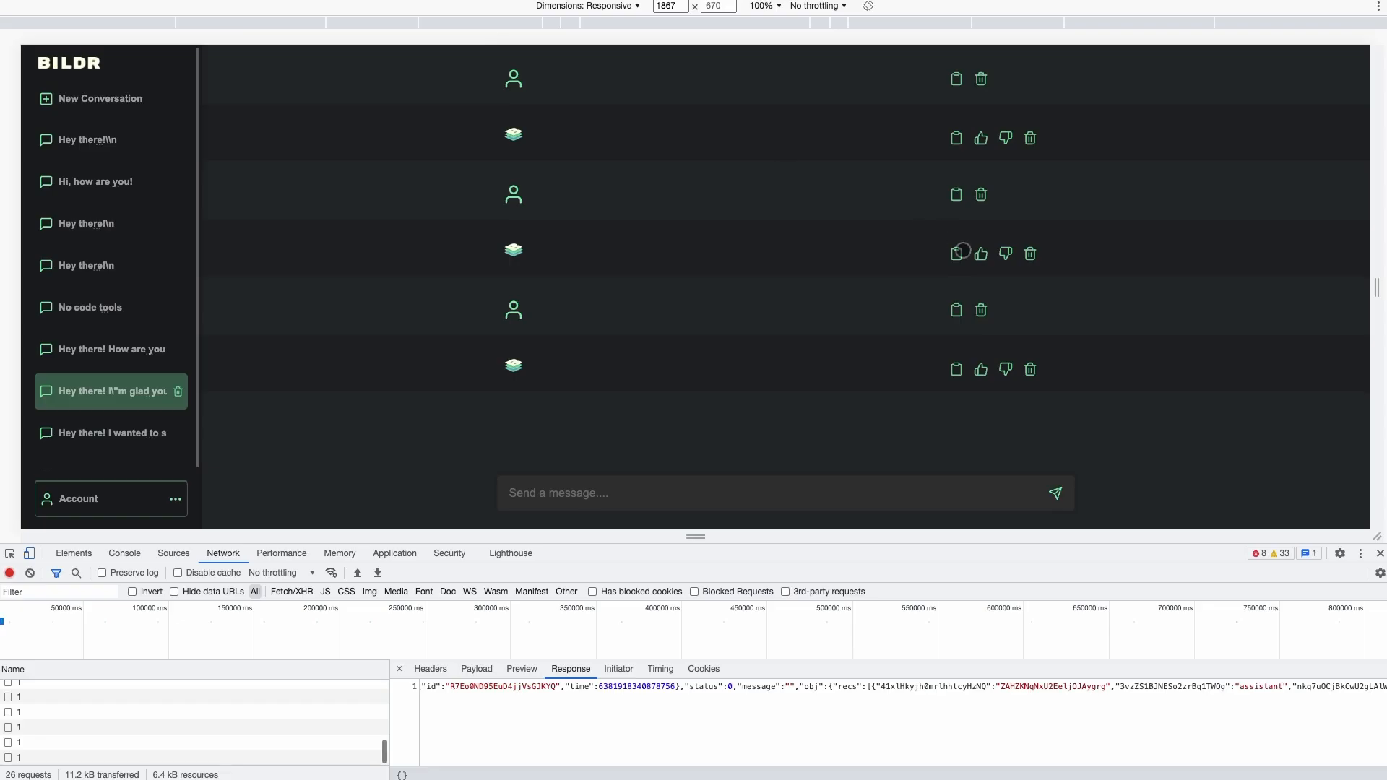
# Like, dislike and copy the second bot reply repeatedly, checking each notice appears
pyautogui.click(981, 254)
pyautogui.click(1005, 253)
pyautogui.click(957, 253)
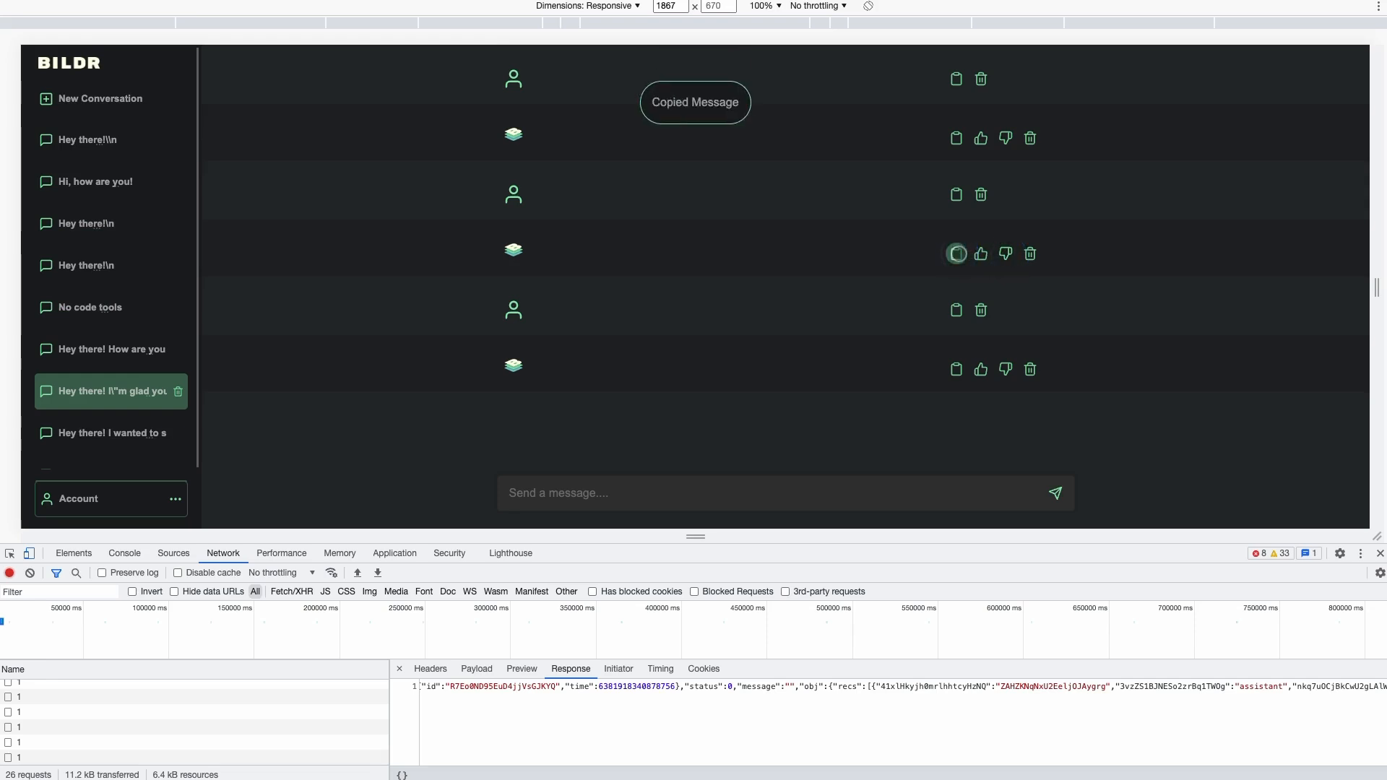
pyautogui.click(980, 253)
pyautogui.click(1006, 258)
pyautogui.click(979, 254)
pyautogui.click(957, 254)
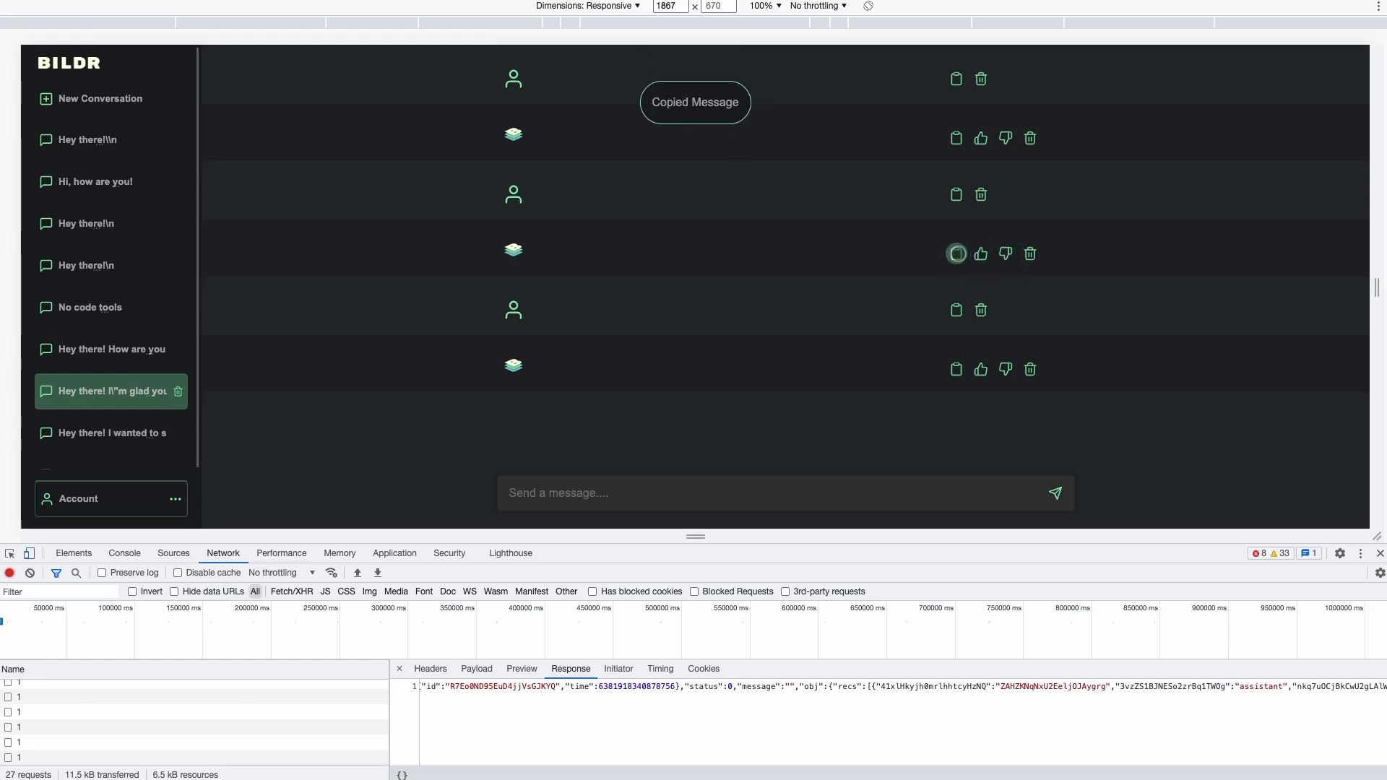
pyautogui.click(982, 254)
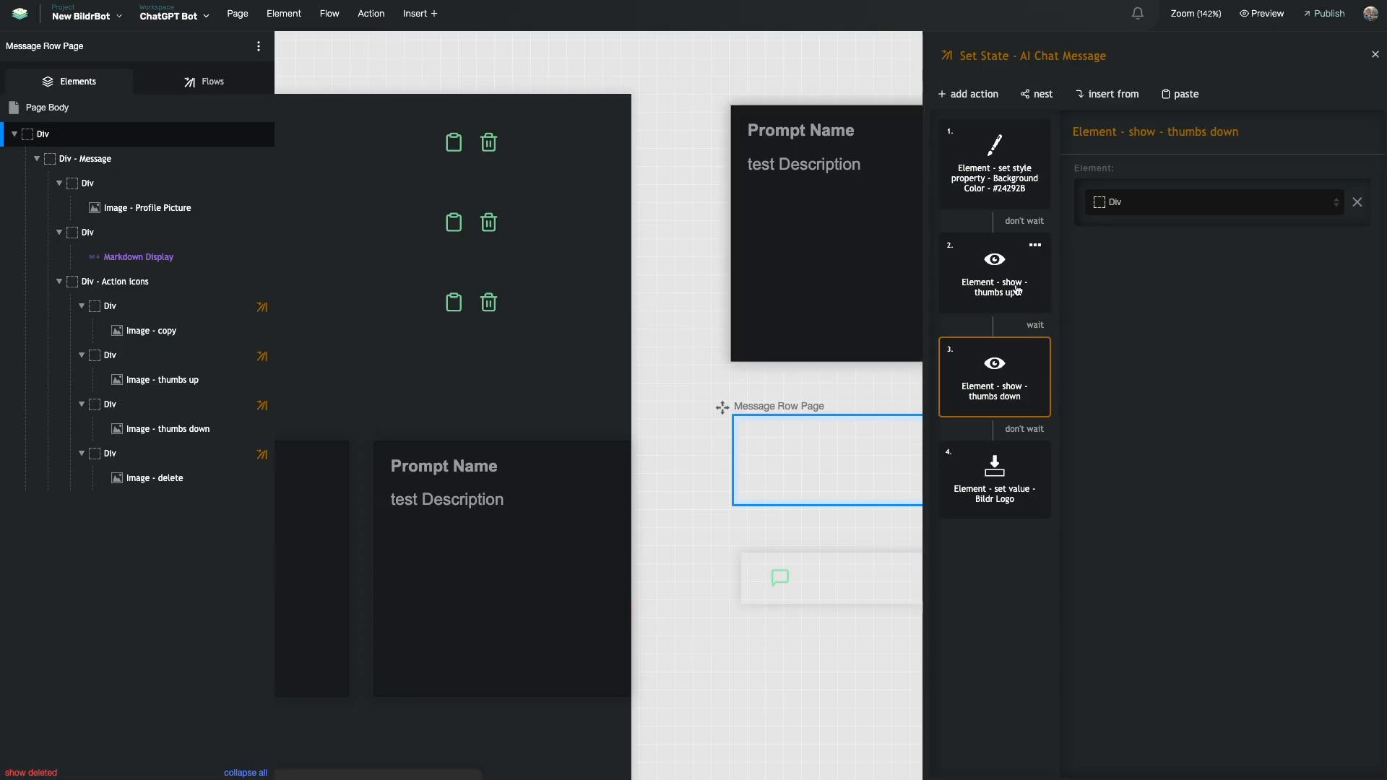
# Select the full Bildr logo URL that action 4 assigns to the Profile Picture image
pyautogui.click(1001, 514)
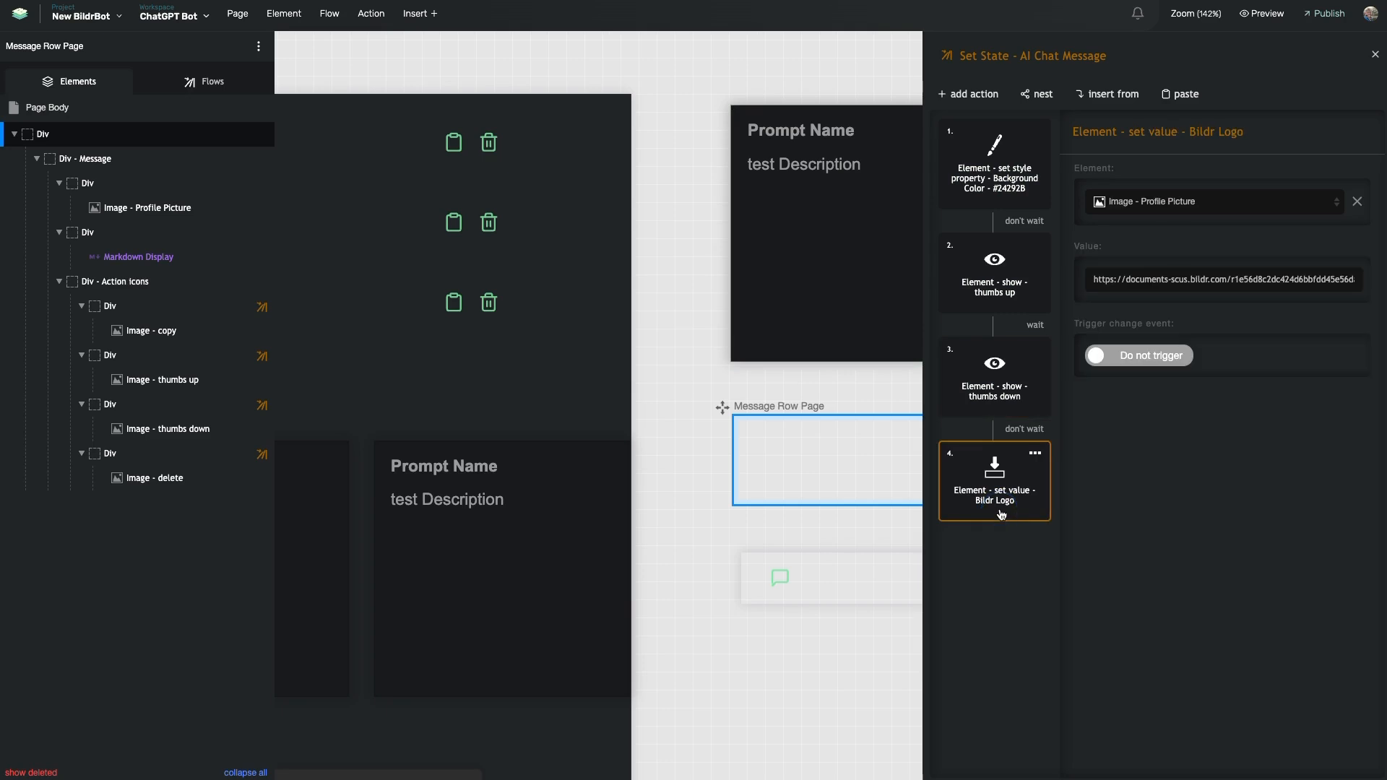
pyautogui.tripleClick(1176, 280)
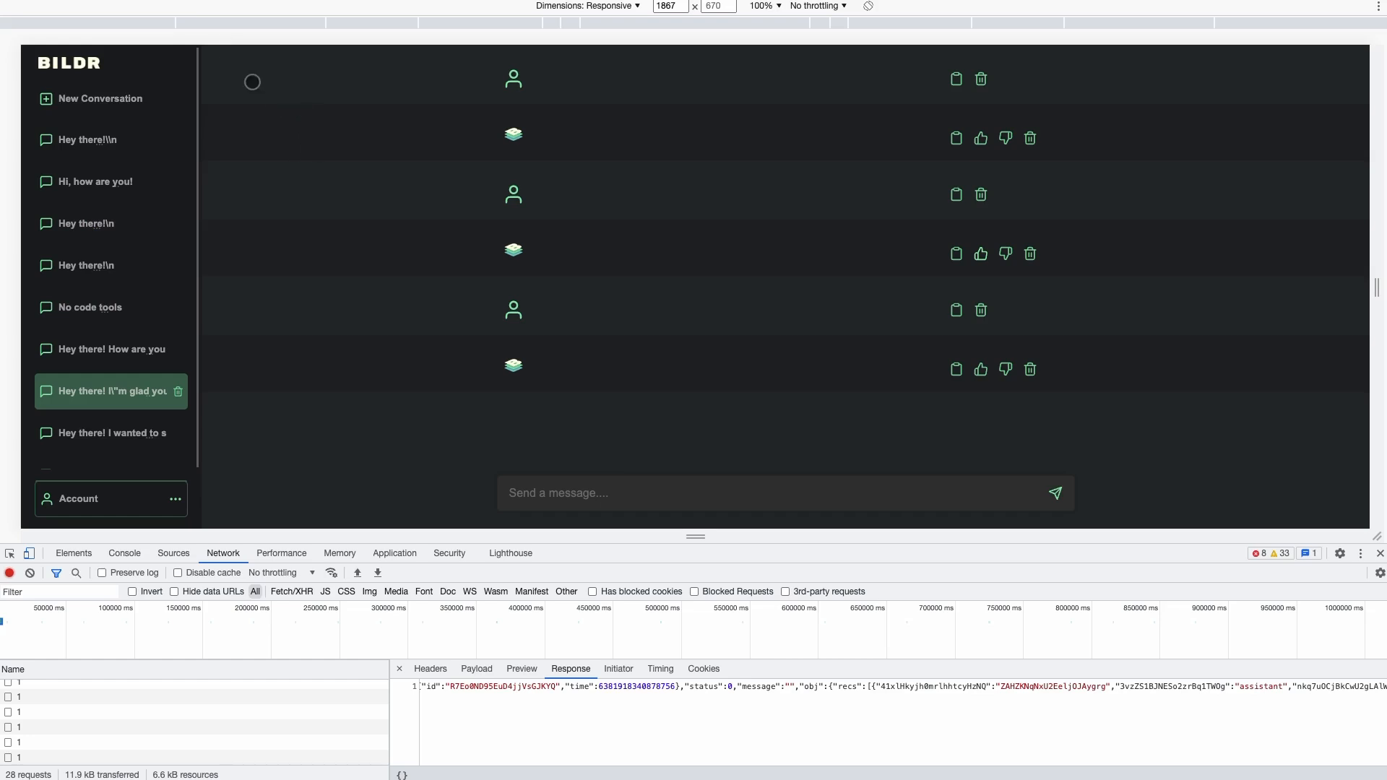
pyautogui.scroll(-2, 139, 192)
pyautogui.scroll(2, 156, 195)
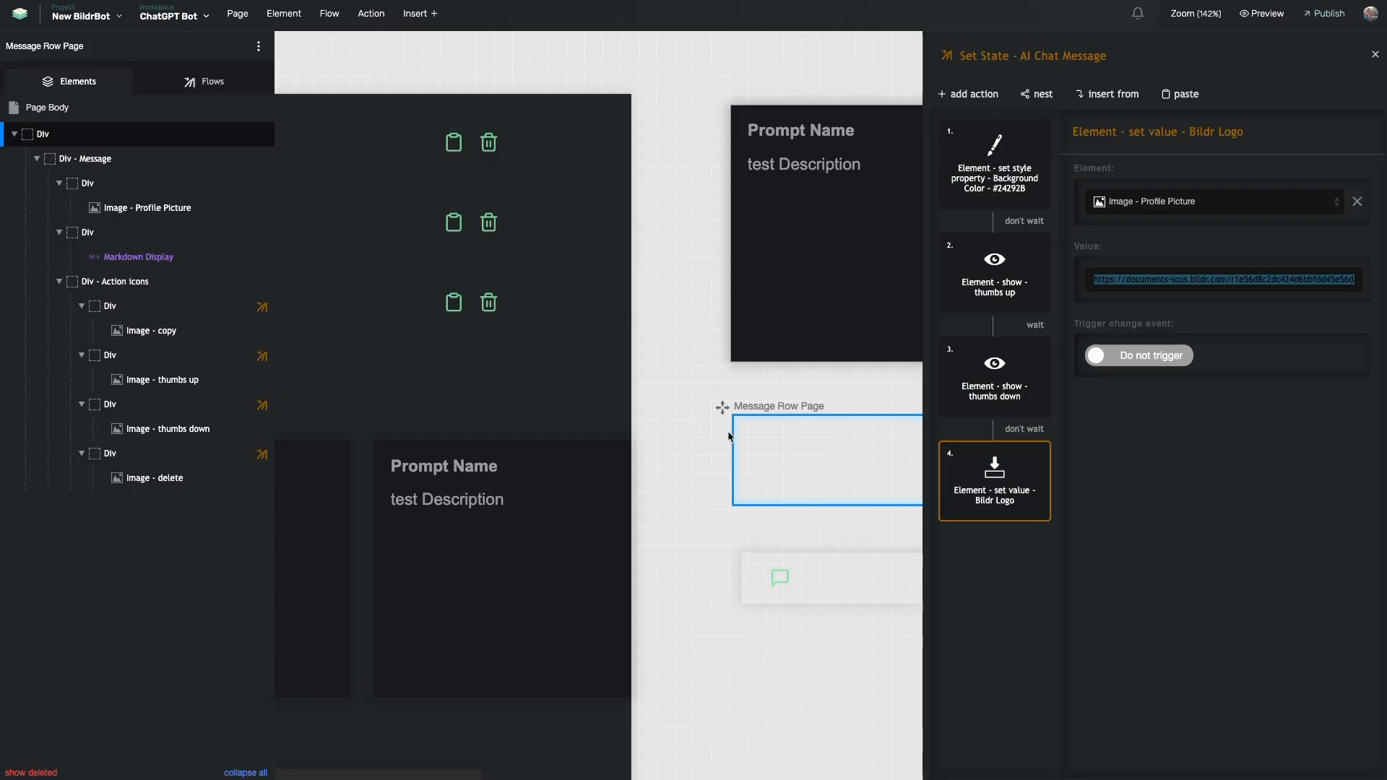
# Select the Message Row Page's page body and bring up its Page styling settings
pyautogui.click(730, 437)
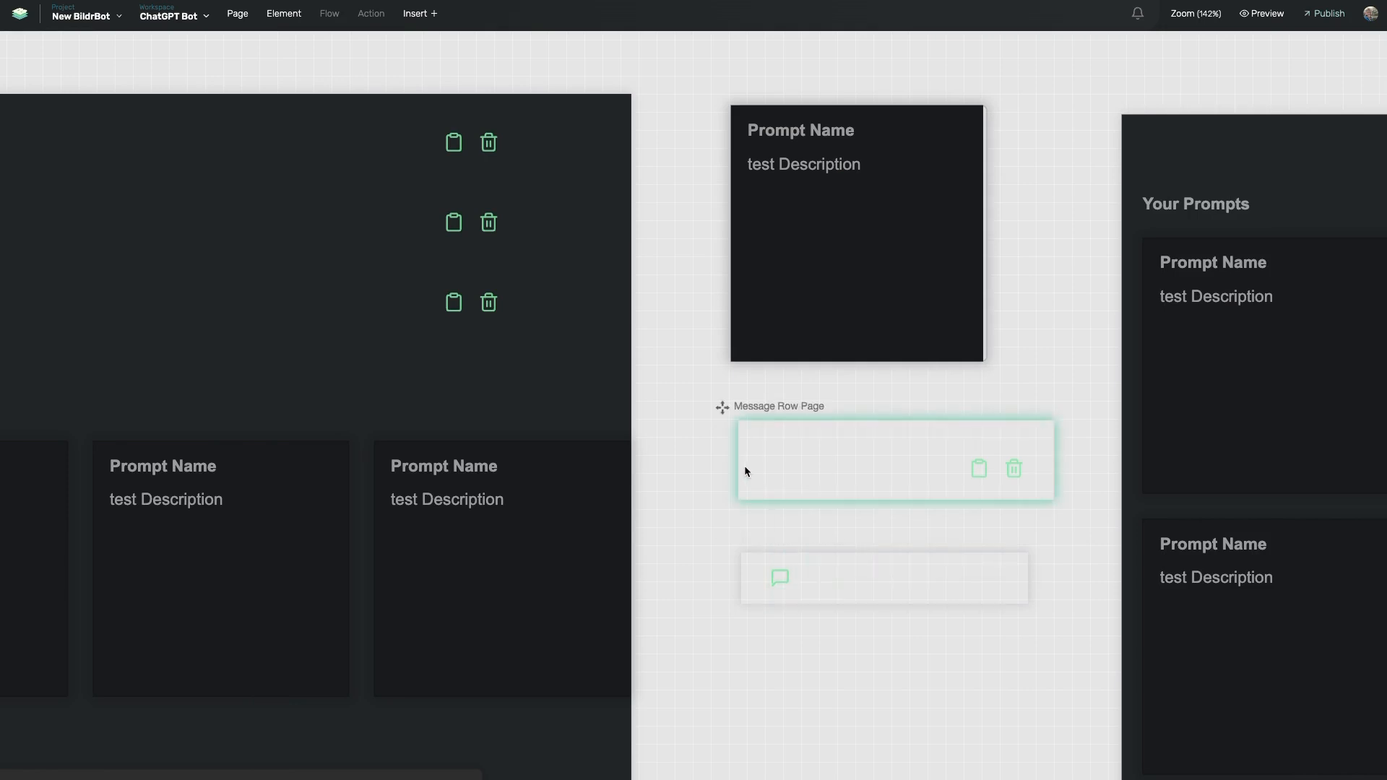
pyautogui.click(742, 448)
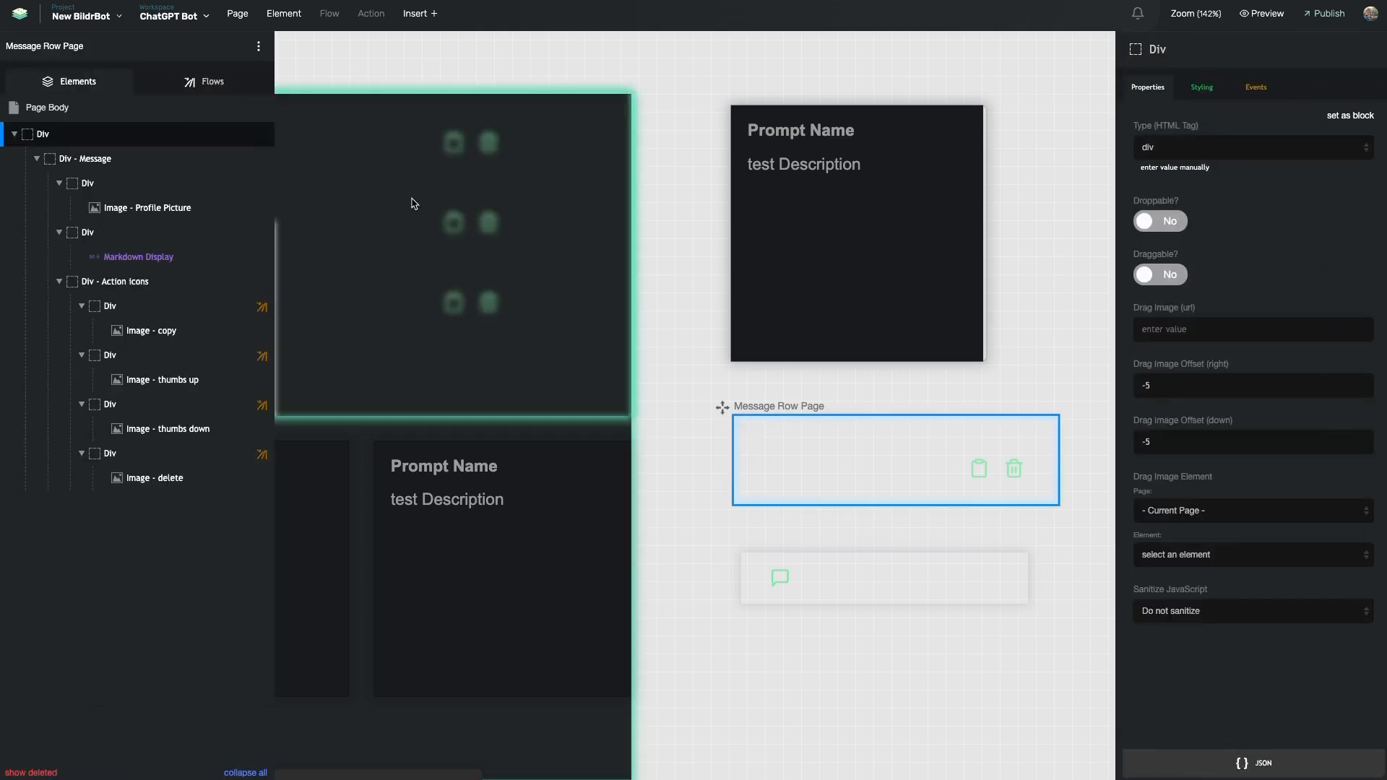
pyautogui.click(207, 107)
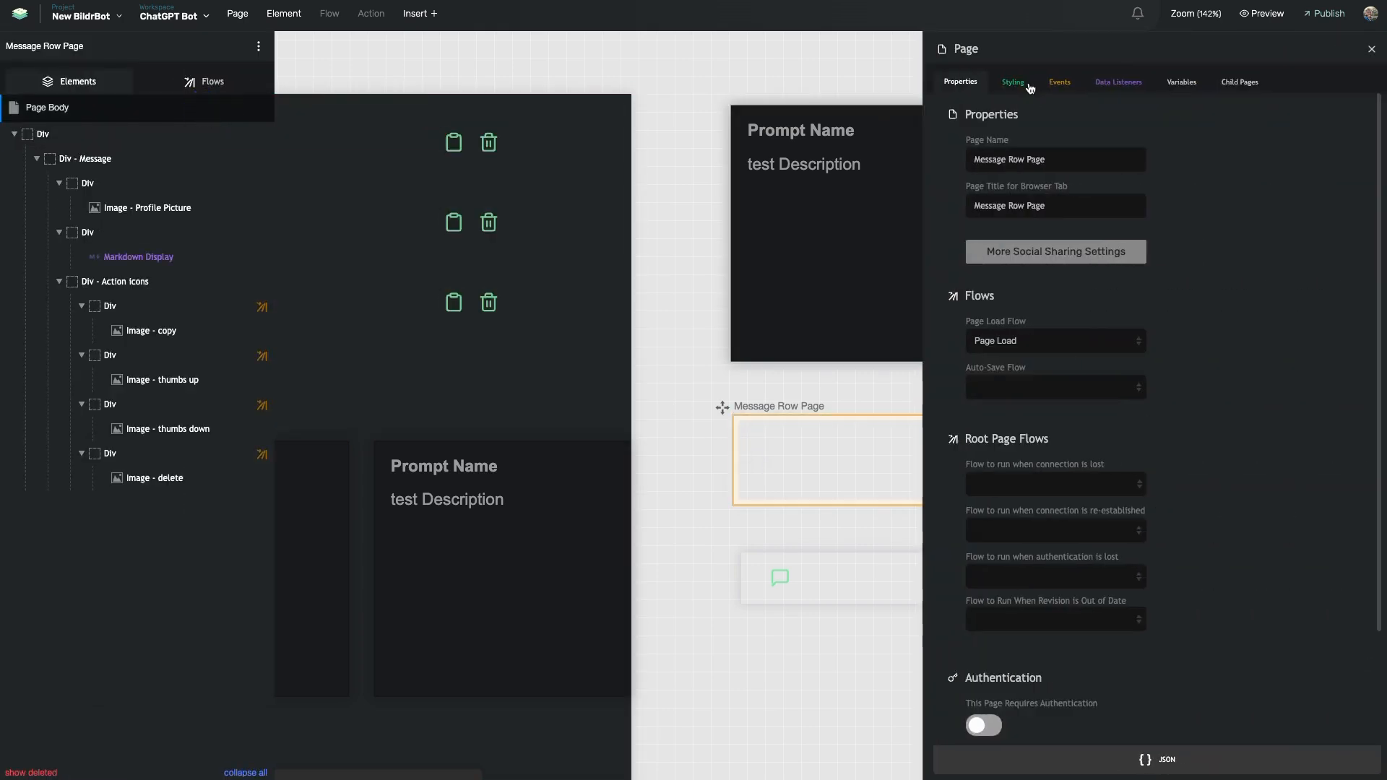
pyautogui.click(1013, 83)
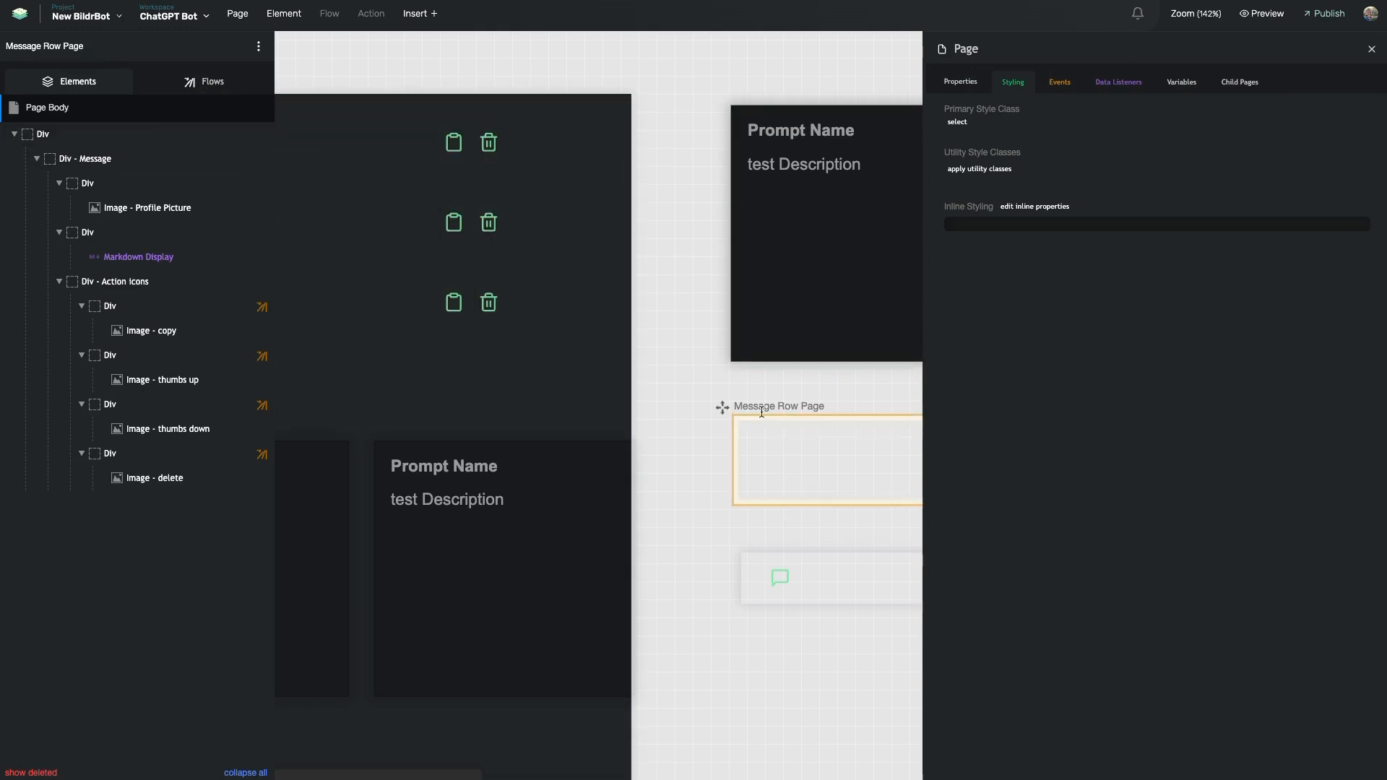
pyautogui.hscroll(4, 764, 461)
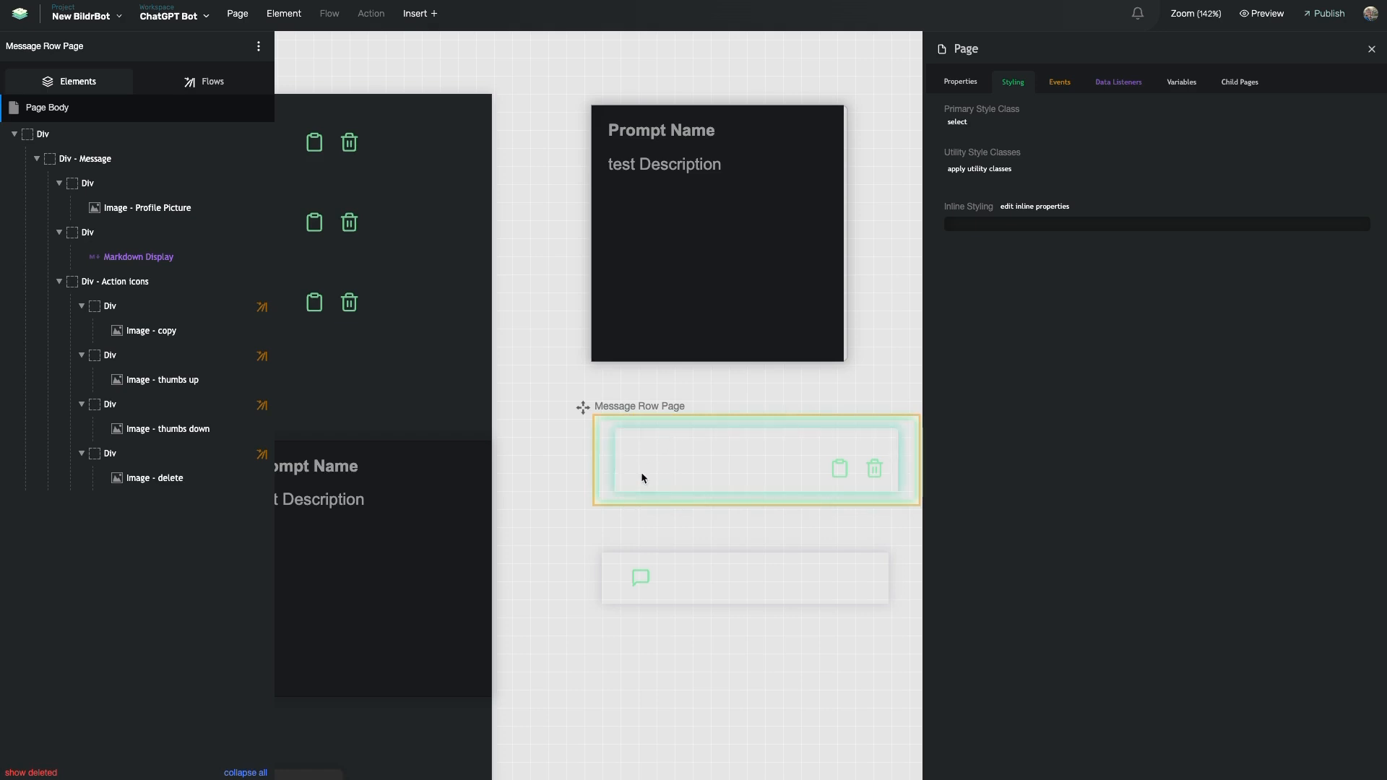
pyautogui.hscroll(-3, 640, 470)
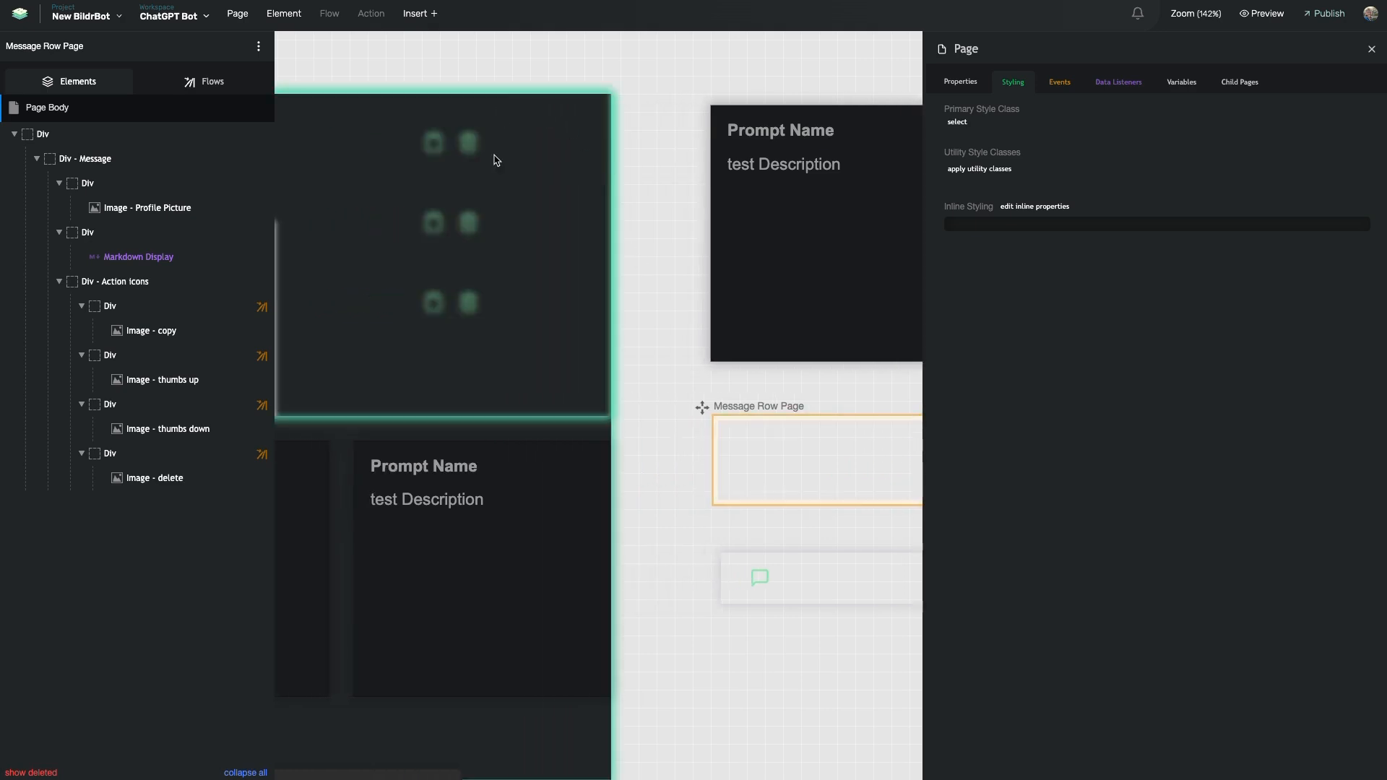
pyautogui.hscroll(-4, 496, 144)
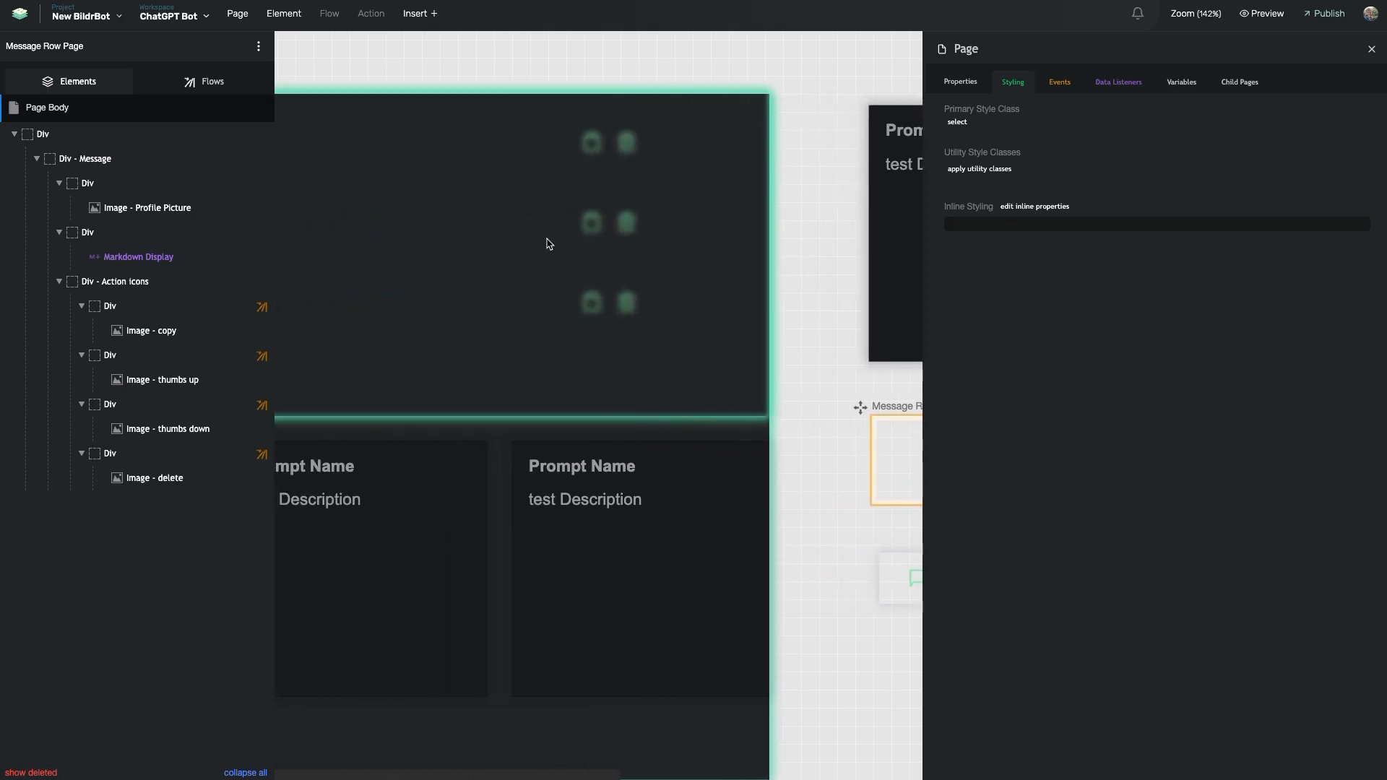
pyautogui.hscroll(-3, 536, 279)
pyautogui.hscroll(-6, 625, 164)
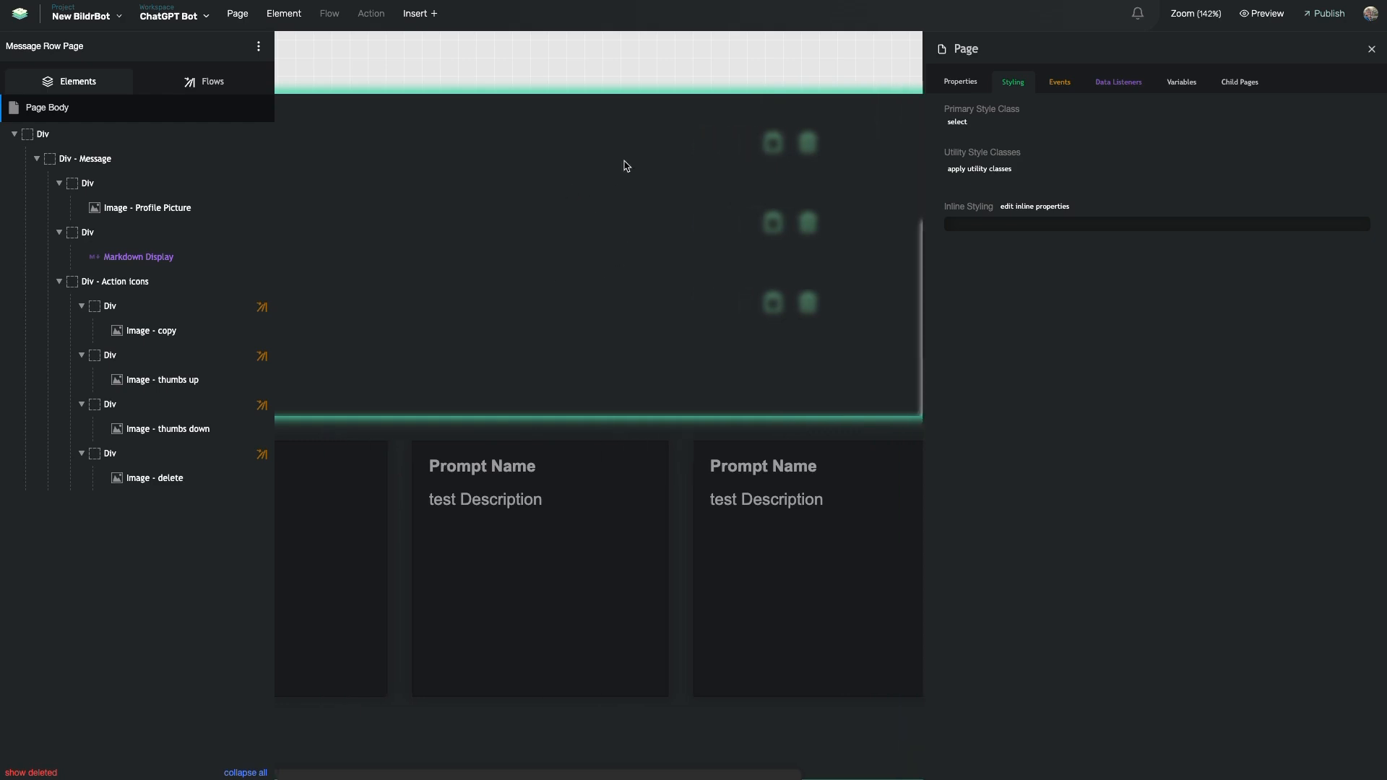
pyautogui.hscroll(7, 513, 179)
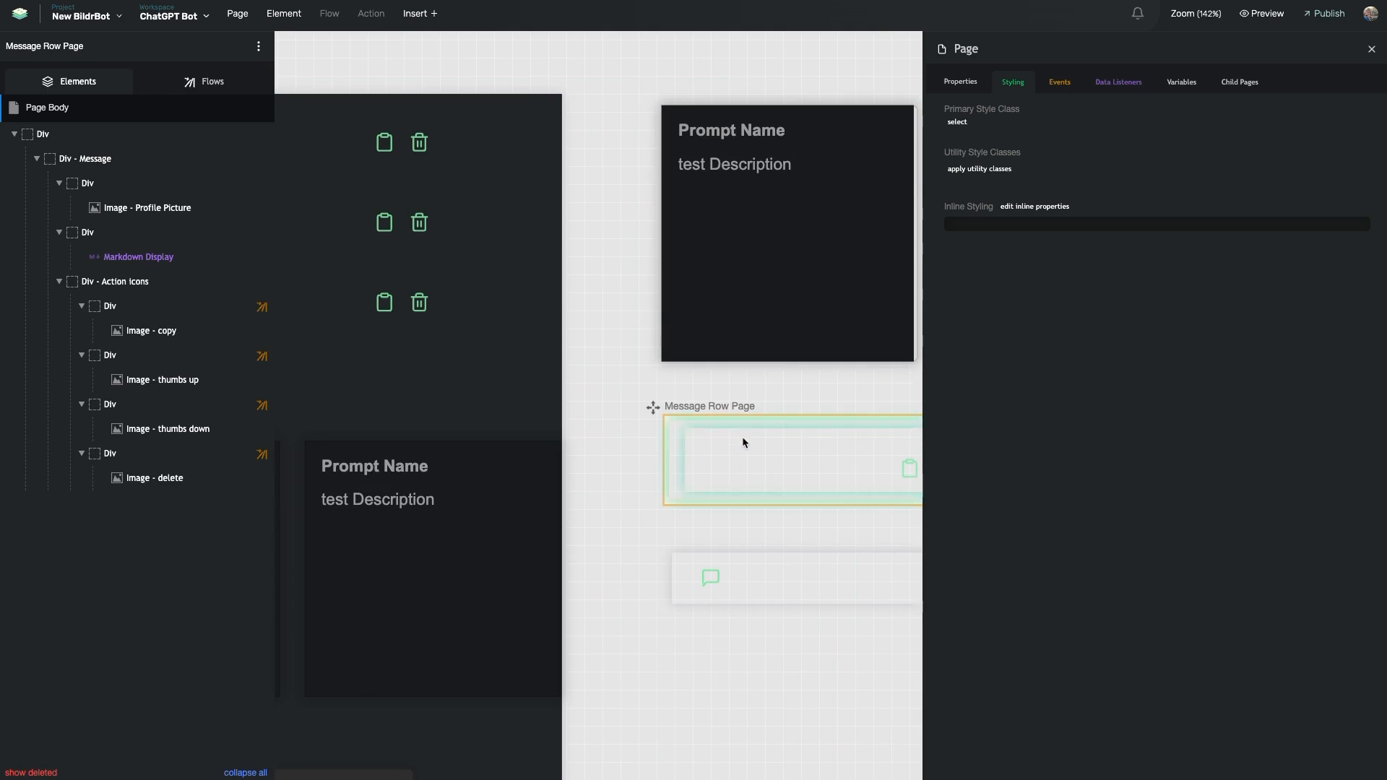
pyautogui.hscroll(-9, 731, 466)
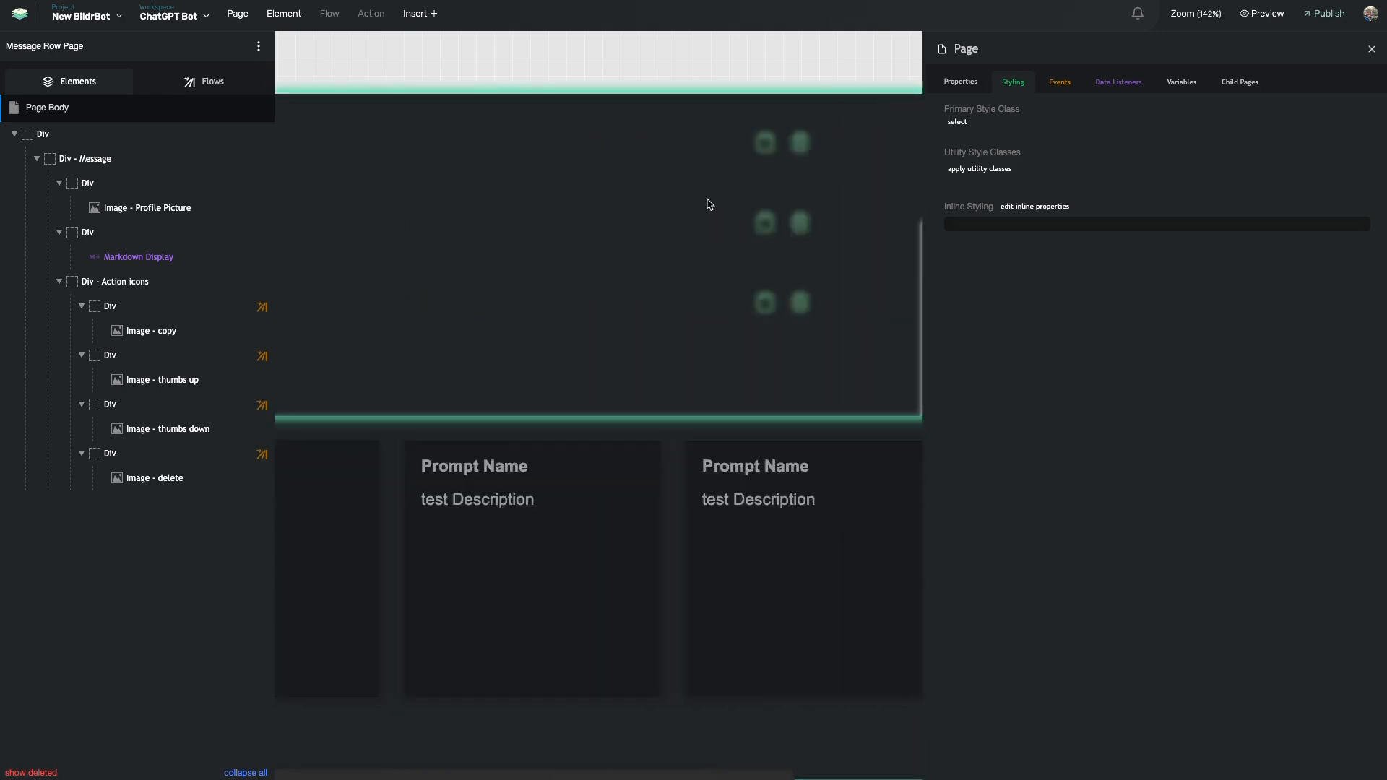
pyautogui.hscroll(4, 650, 181)
pyautogui.hscroll(1, 621, 152)
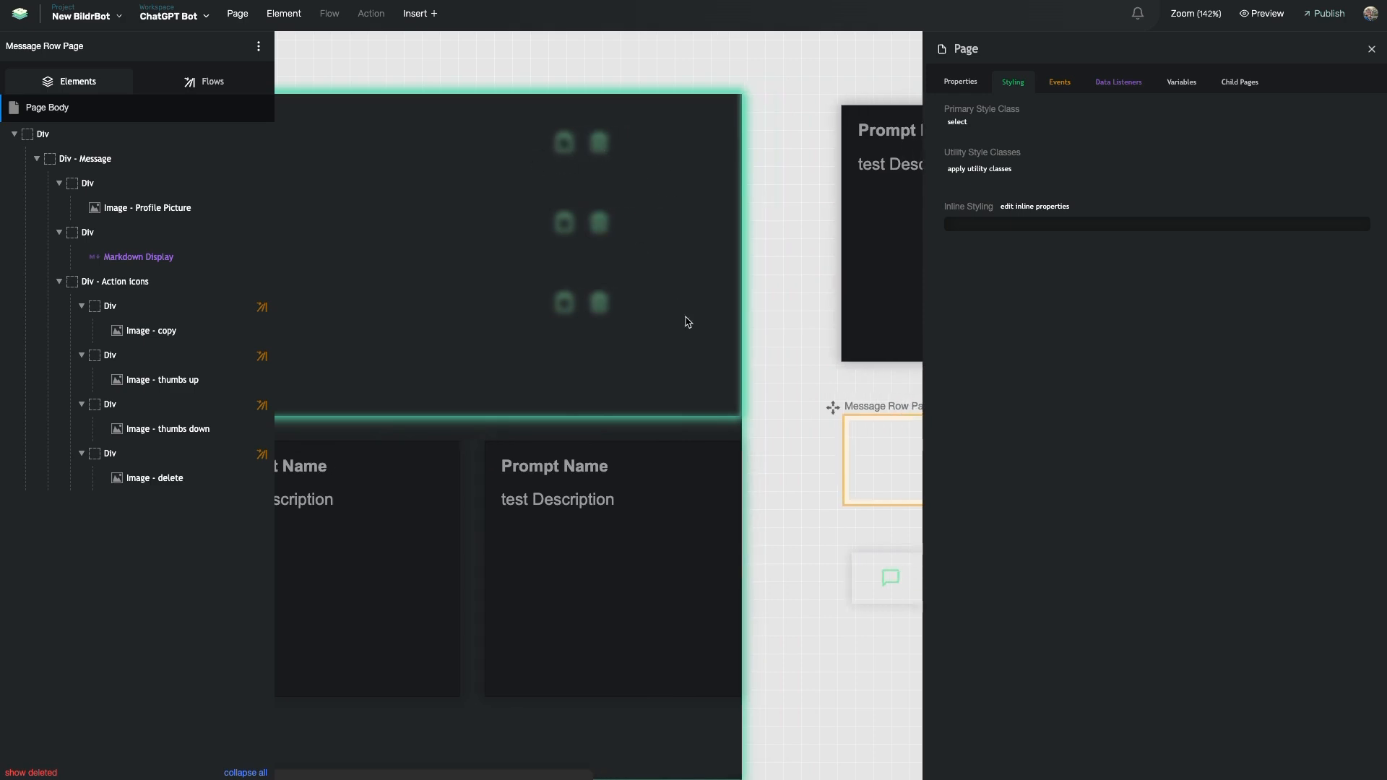
pyautogui.hscroll(4, 688, 322)
# Search 'pa' in Primary Style Class and apply Page Body to the page body
pyautogui.click(707, 478)
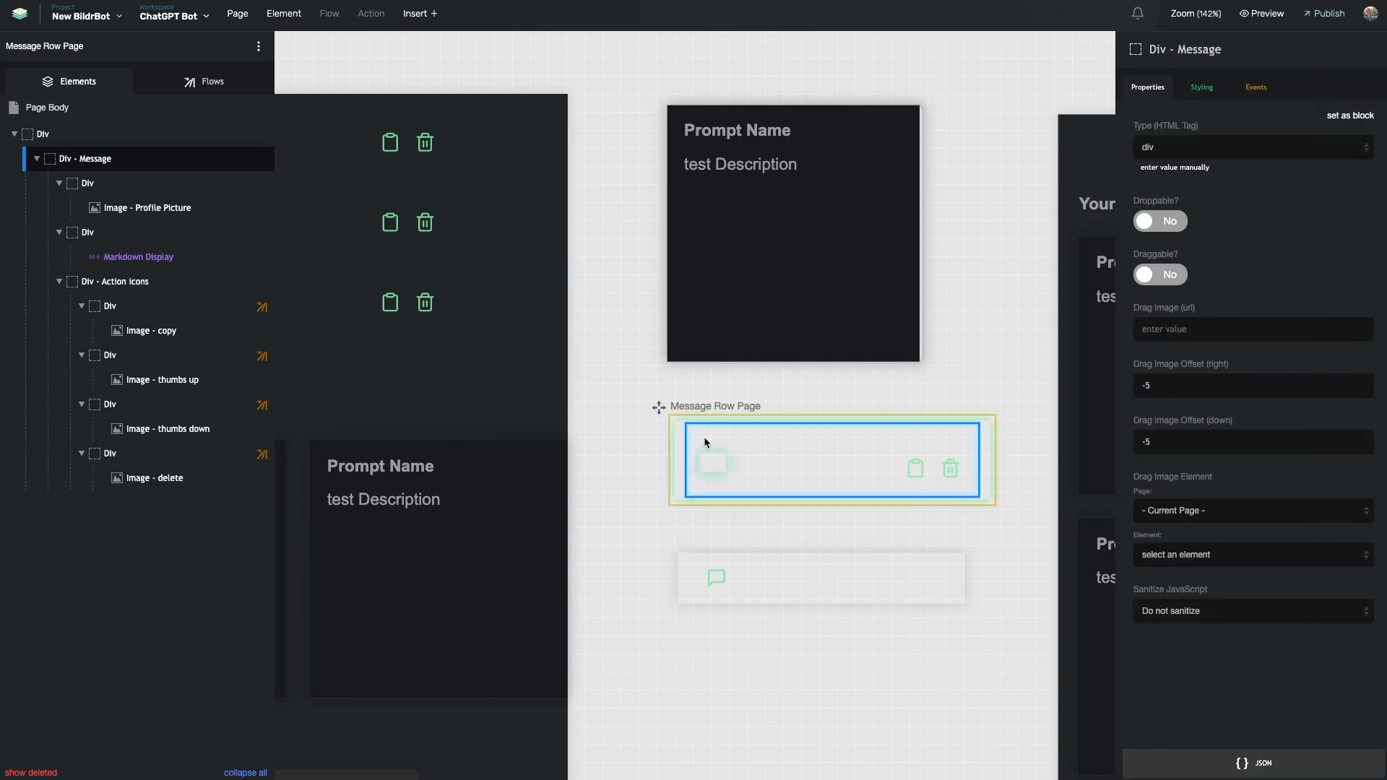
pyautogui.click(87, 107)
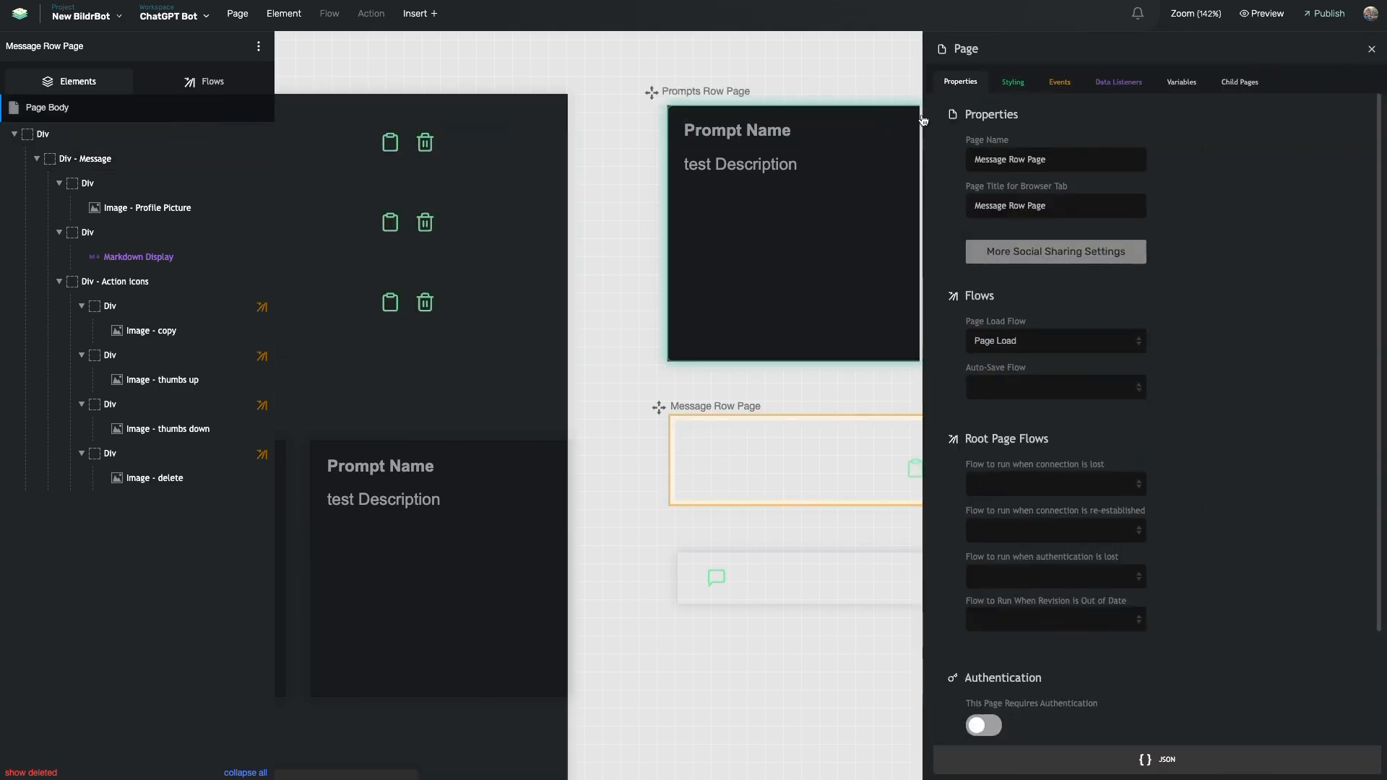
pyautogui.click(1012, 82)
pyautogui.click(968, 124)
pyautogui.write('pa')
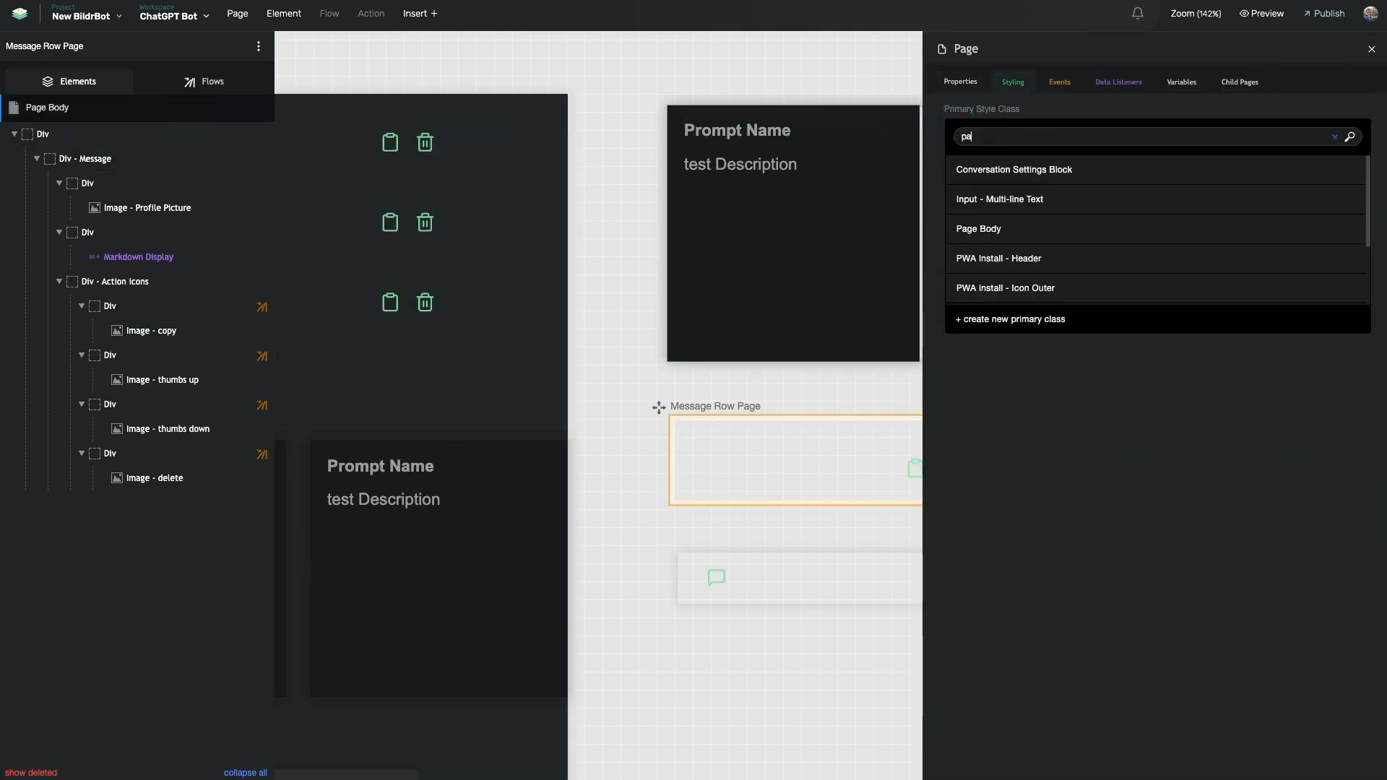
pyautogui.click(1000, 230)
pyautogui.click(652, 419)
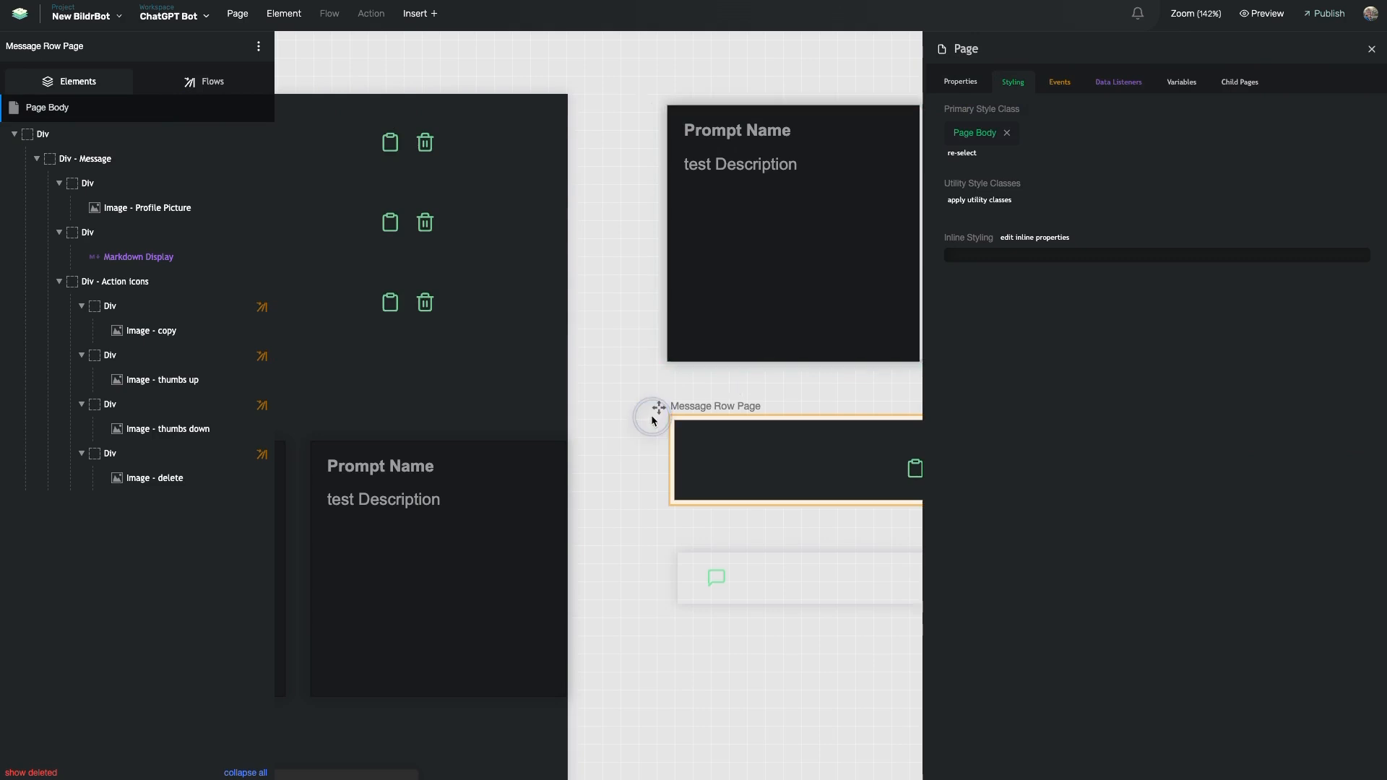
pyautogui.click(665, 503)
pyautogui.scroll(-1, 666, 501)
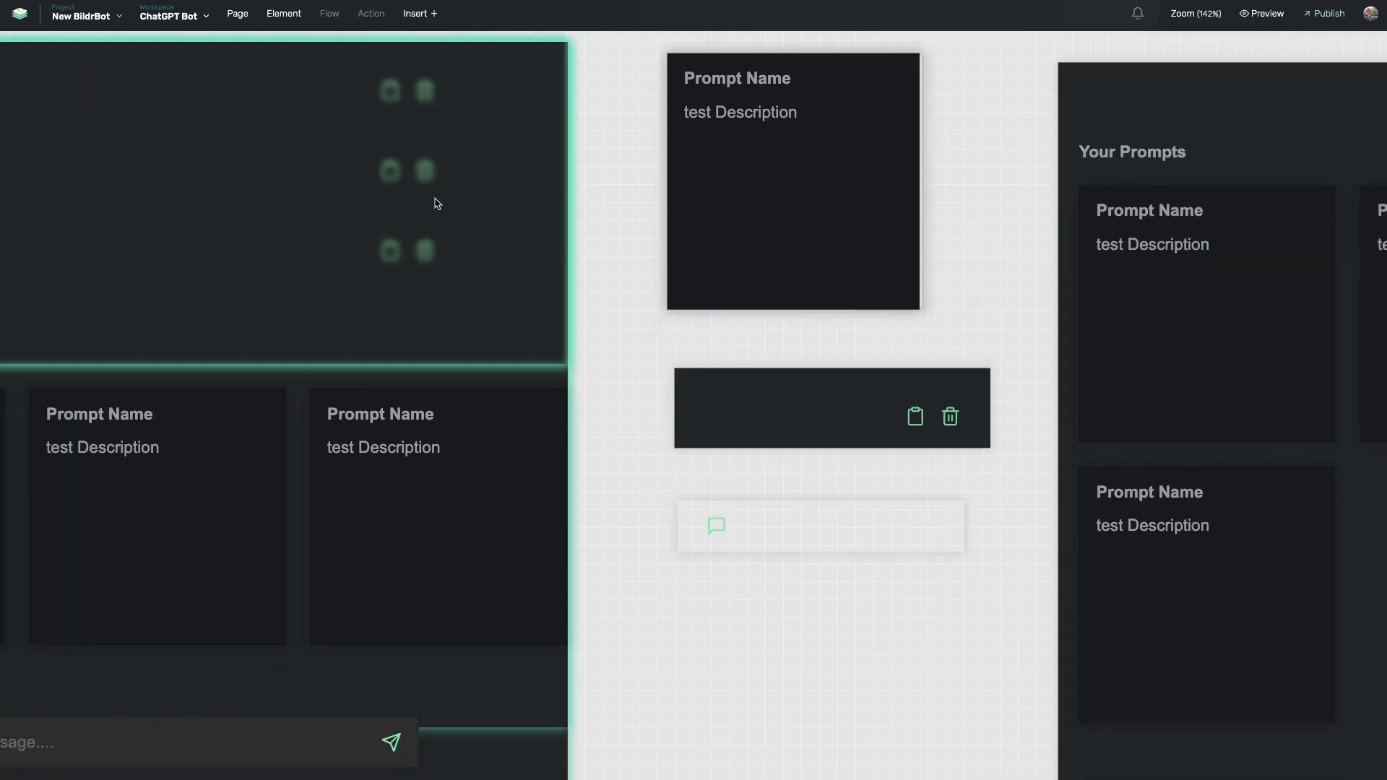
pyautogui.hscroll(-4, 435, 202)
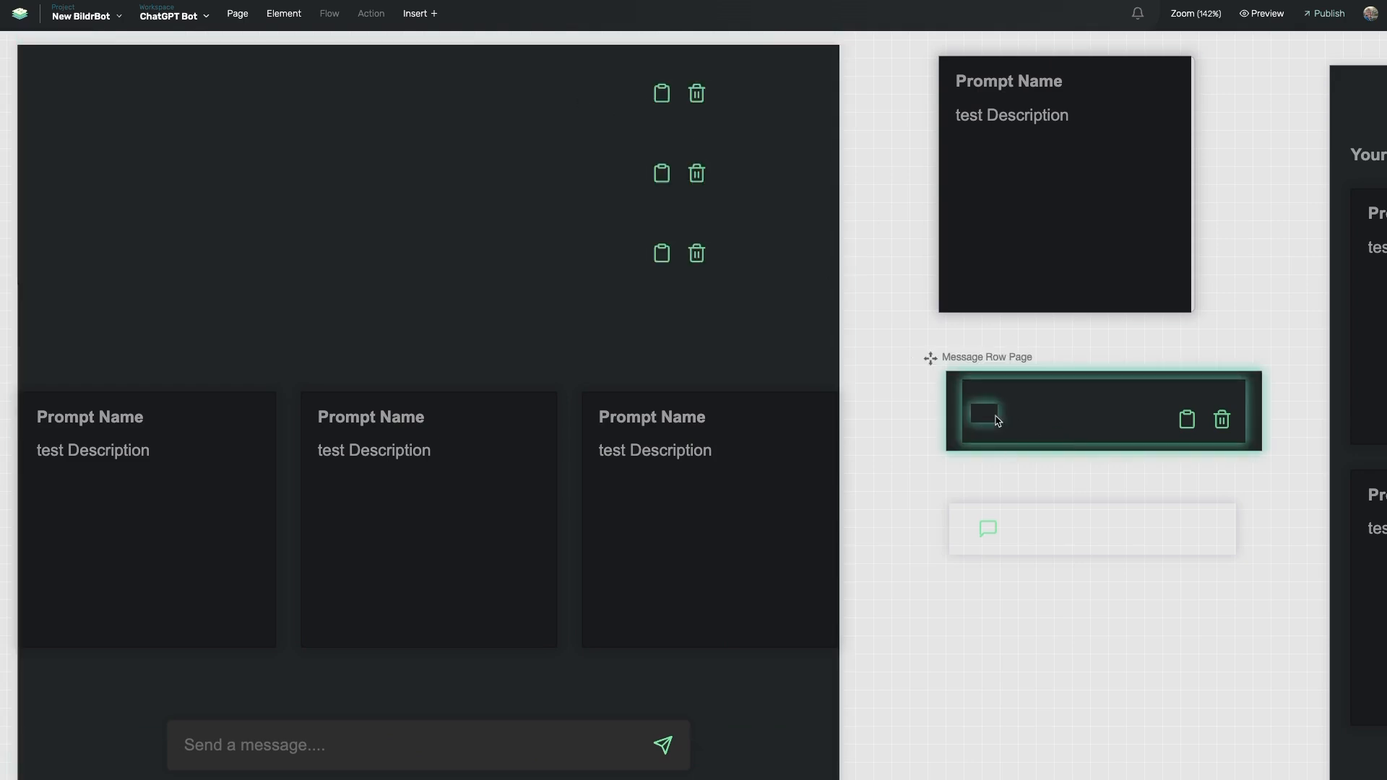
# Select the Conversation Name Row Page element, then open and reload the chatbot preview
pyautogui.click(966, 536)
pyautogui.moveTo(250, 183)
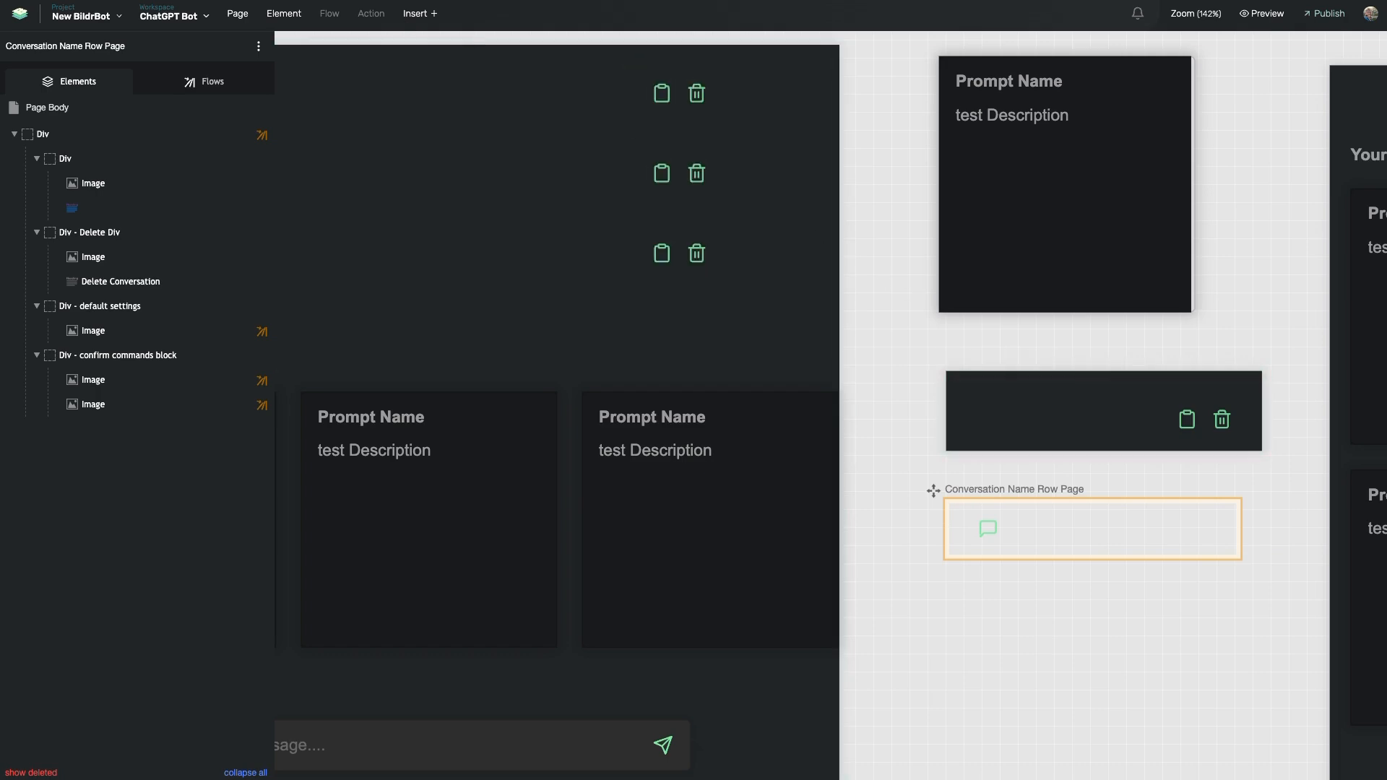
pyautogui.press('super+Tab')
pyautogui.press('super+r')
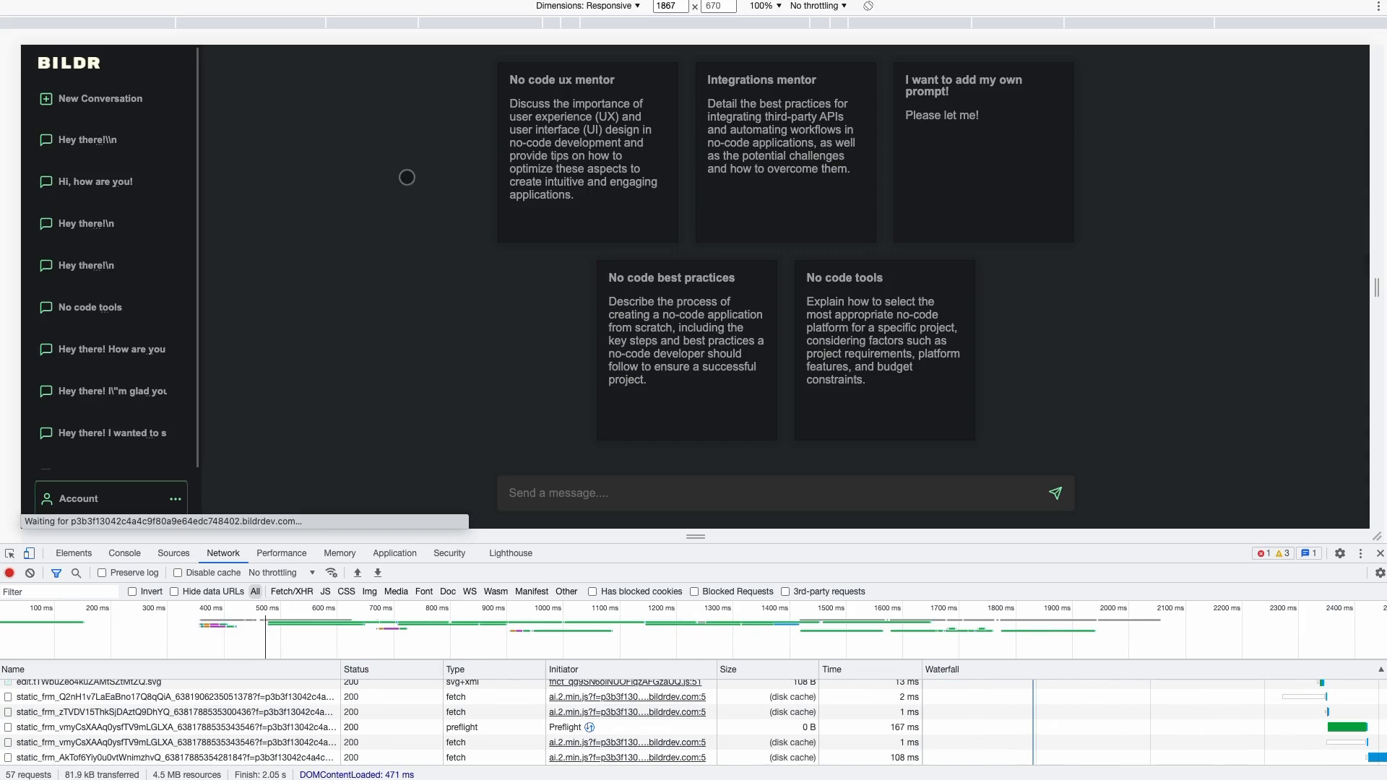
# Open the 'Hi, how are you!' conversation from the preview sidebar
pyautogui.click(116, 182)
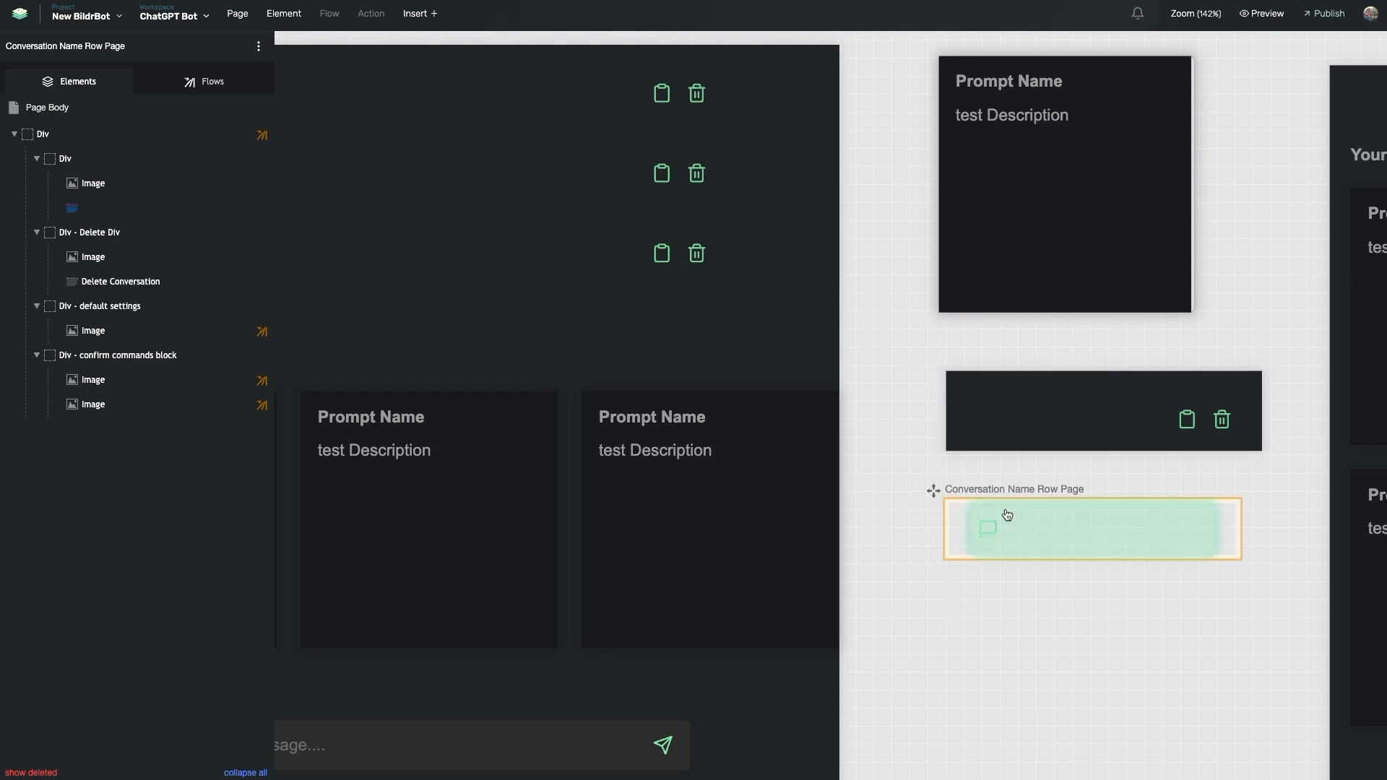
pyautogui.moveTo(955, 530); pyautogui.dragTo(487, 167)
pyautogui.click(202, 110)
pyautogui.click(1013, 82)
pyautogui.click(957, 122)
pyautogui.write('page')
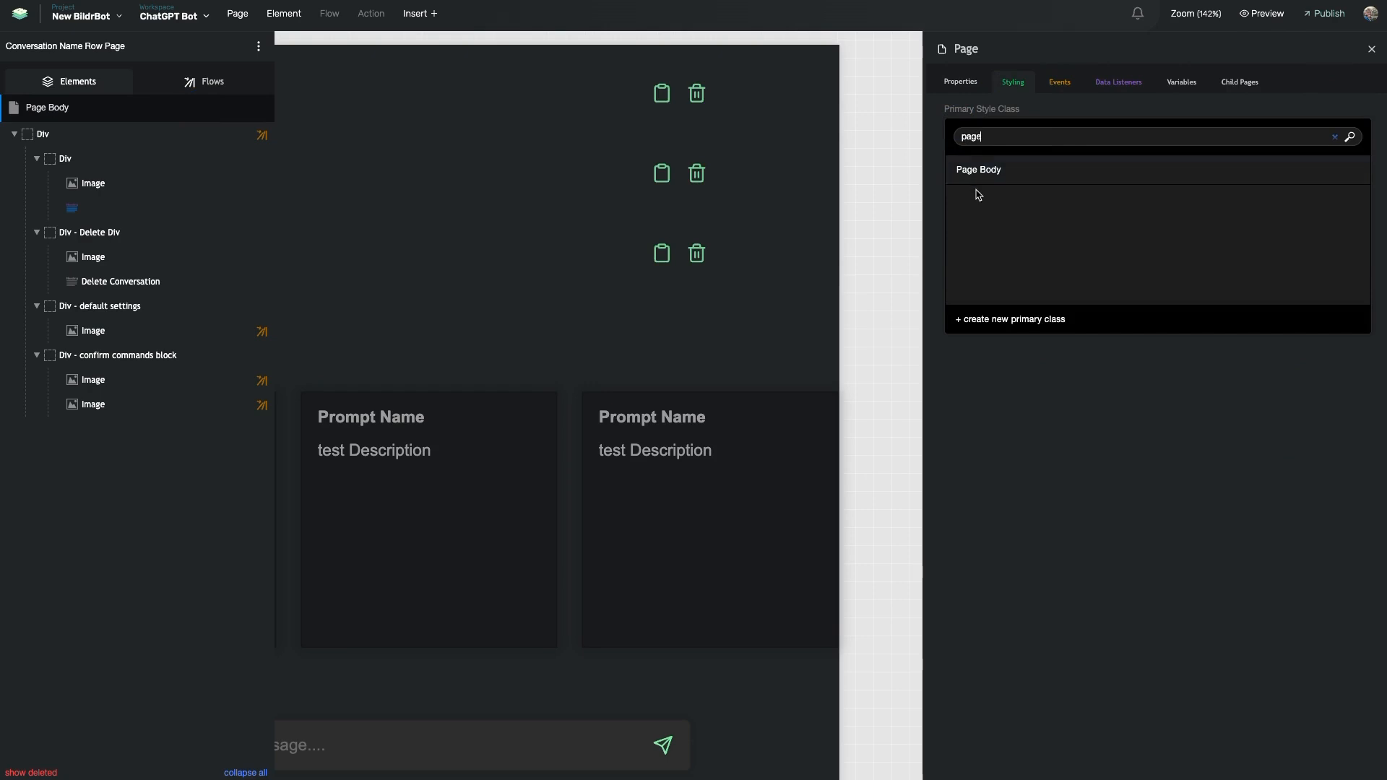
pyautogui.click(995, 169)
pyautogui.click(888, 279)
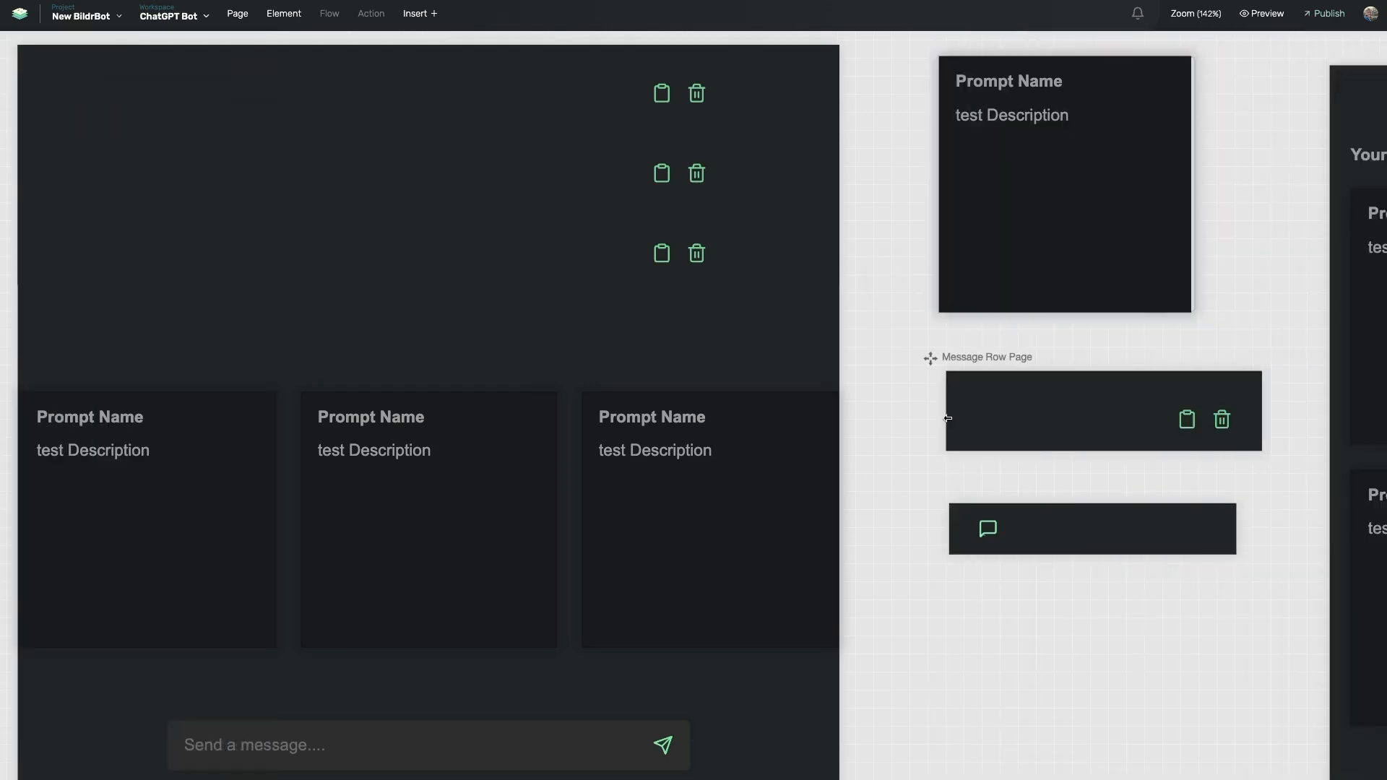
pyautogui.hscroll(-10, 901, 517)
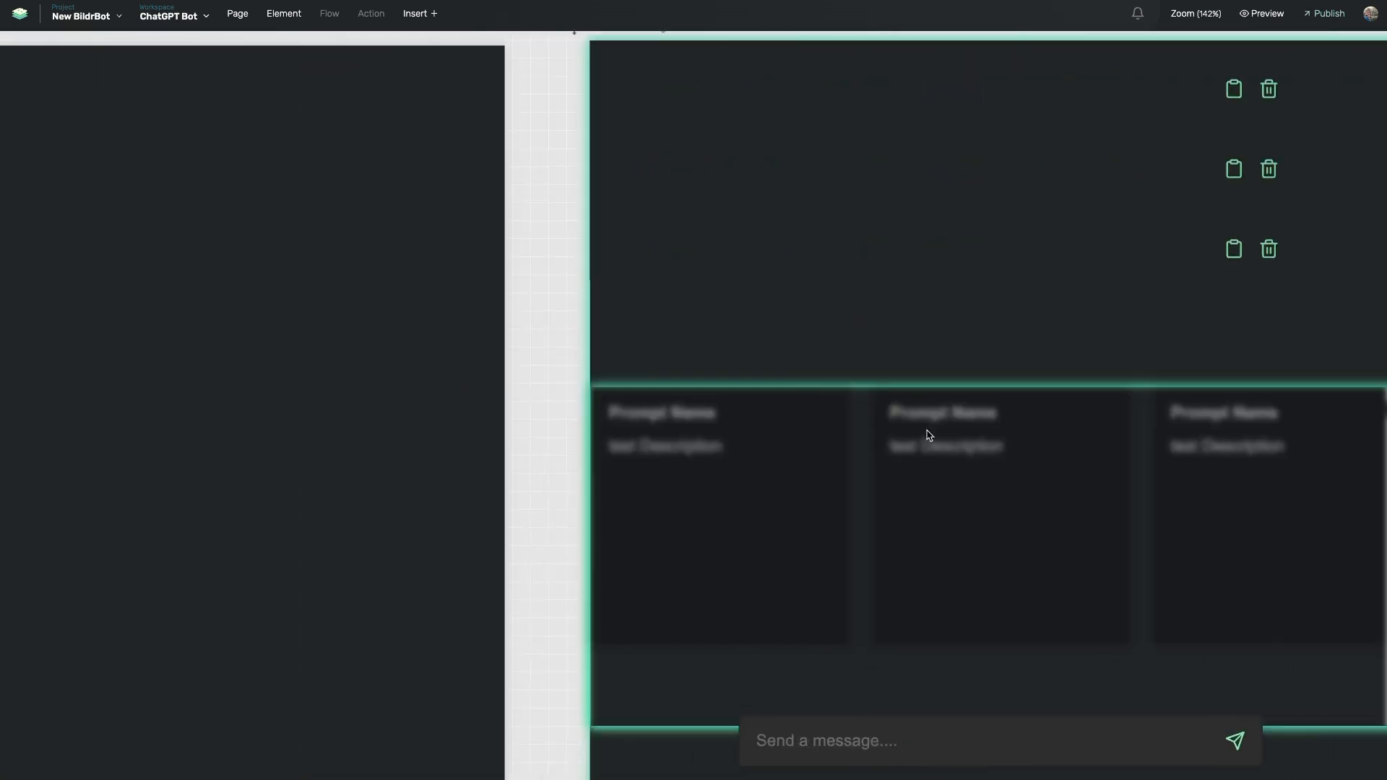
pyautogui.hscroll(9, 817, 372)
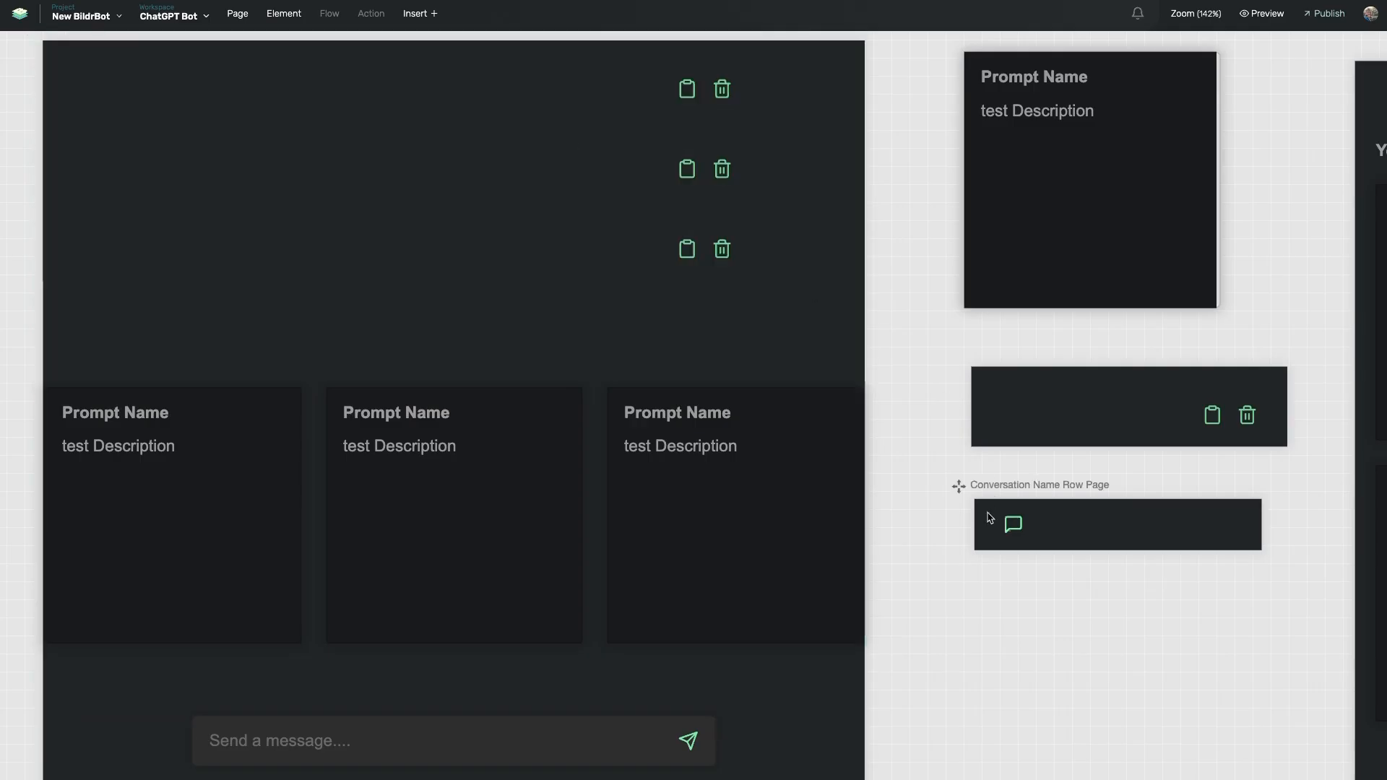
# View the Conversation Name Row Page's page body styling settings, then close the panels
pyautogui.click(990, 518)
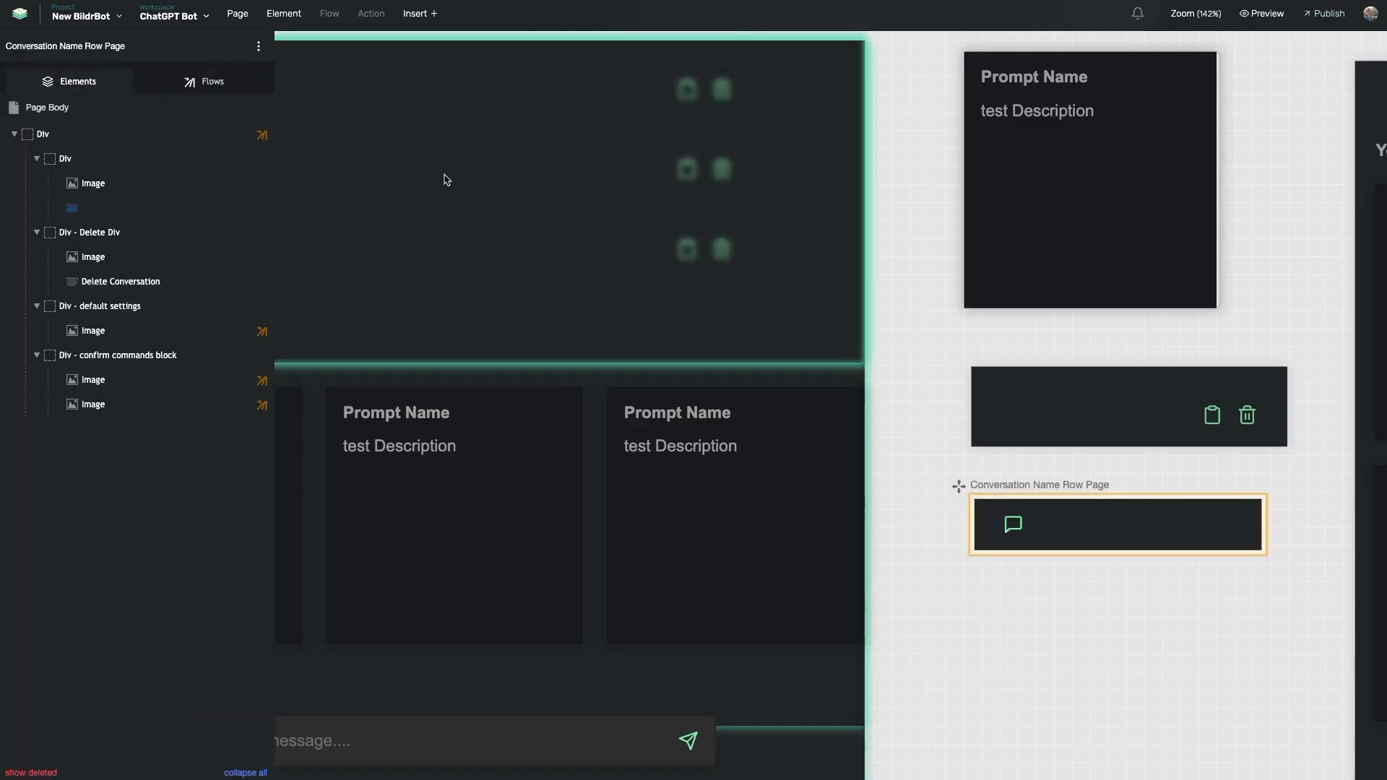
pyautogui.click(160, 107)
pyautogui.click(1012, 82)
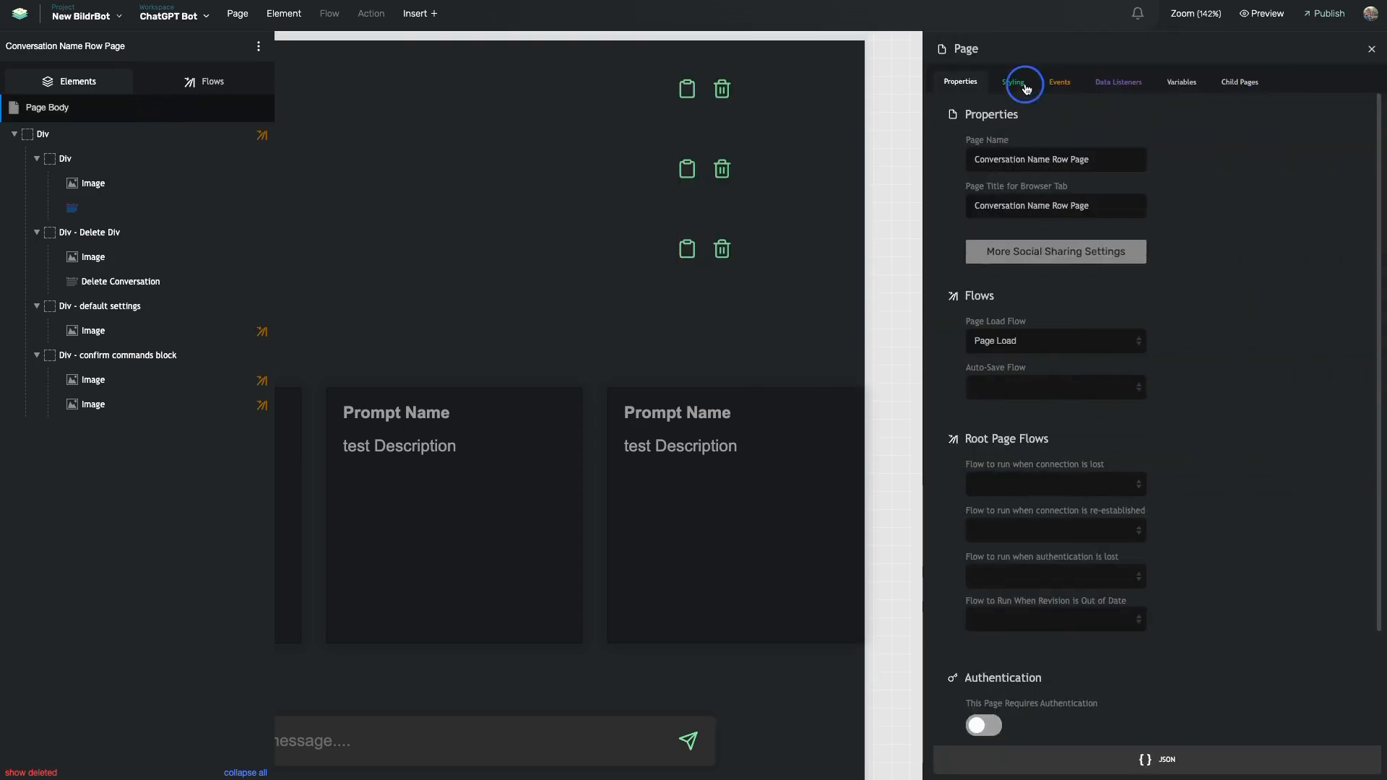
pyautogui.click(915, 204)
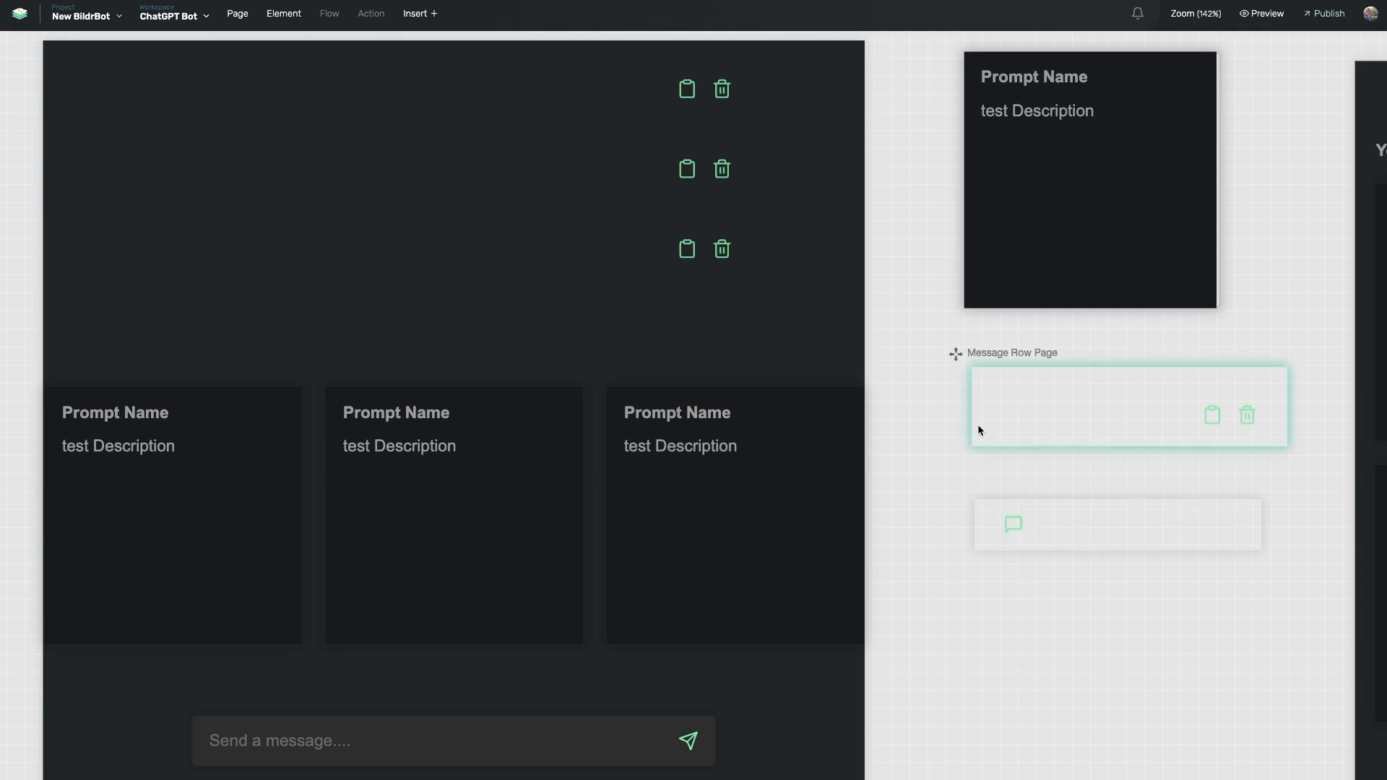
# Widen the Prompts Row Page slightly and select the Message Row Page
pyautogui.hscroll(-1, 681, 327)
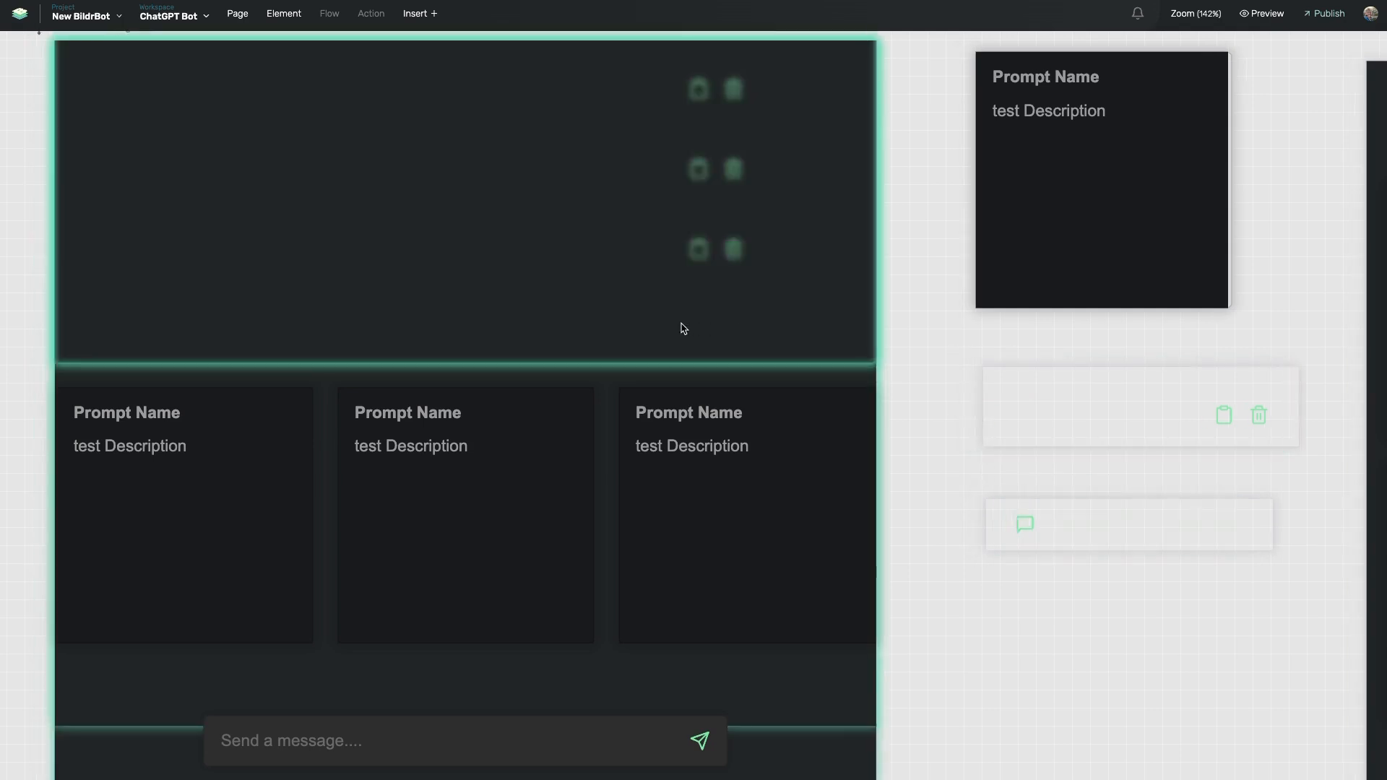
pyautogui.hscroll(2, 898, 381)
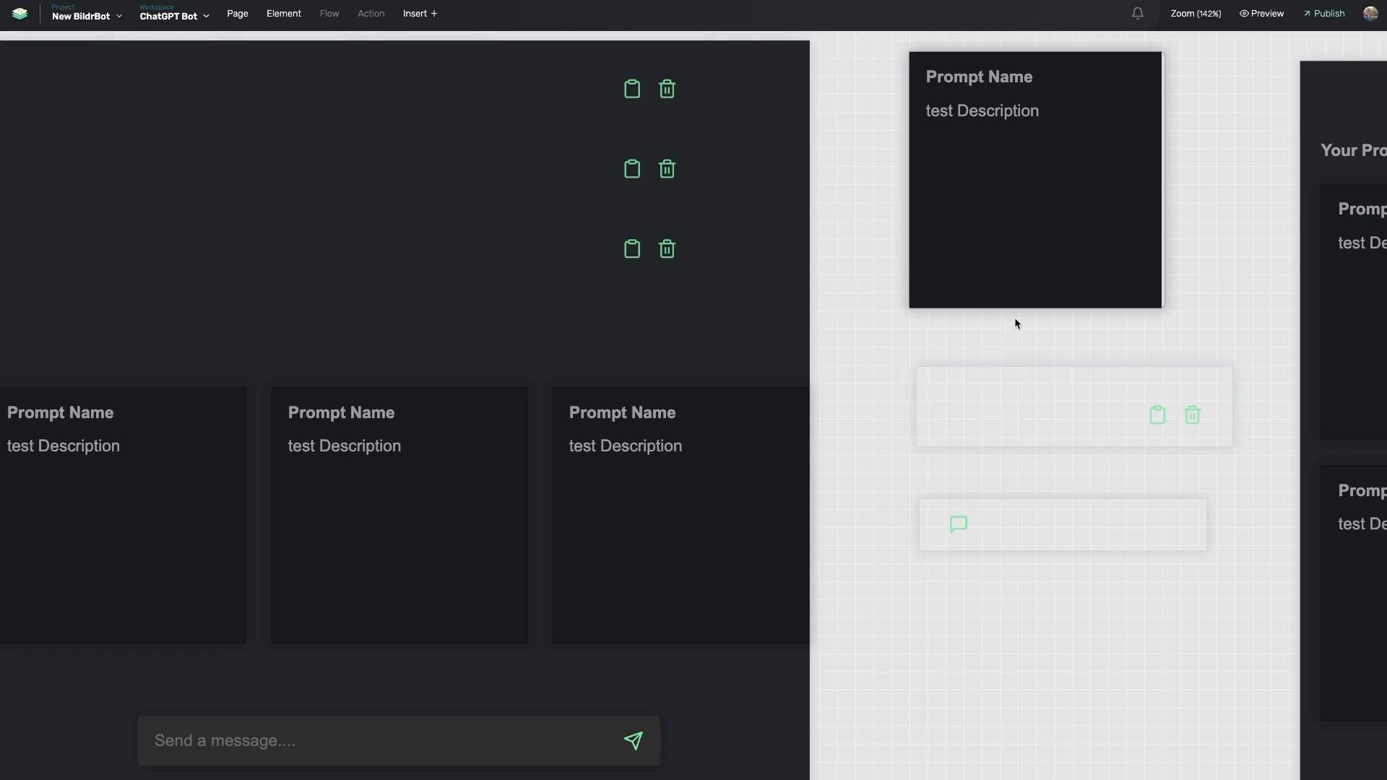
pyautogui.scroll(1, 1083, 247)
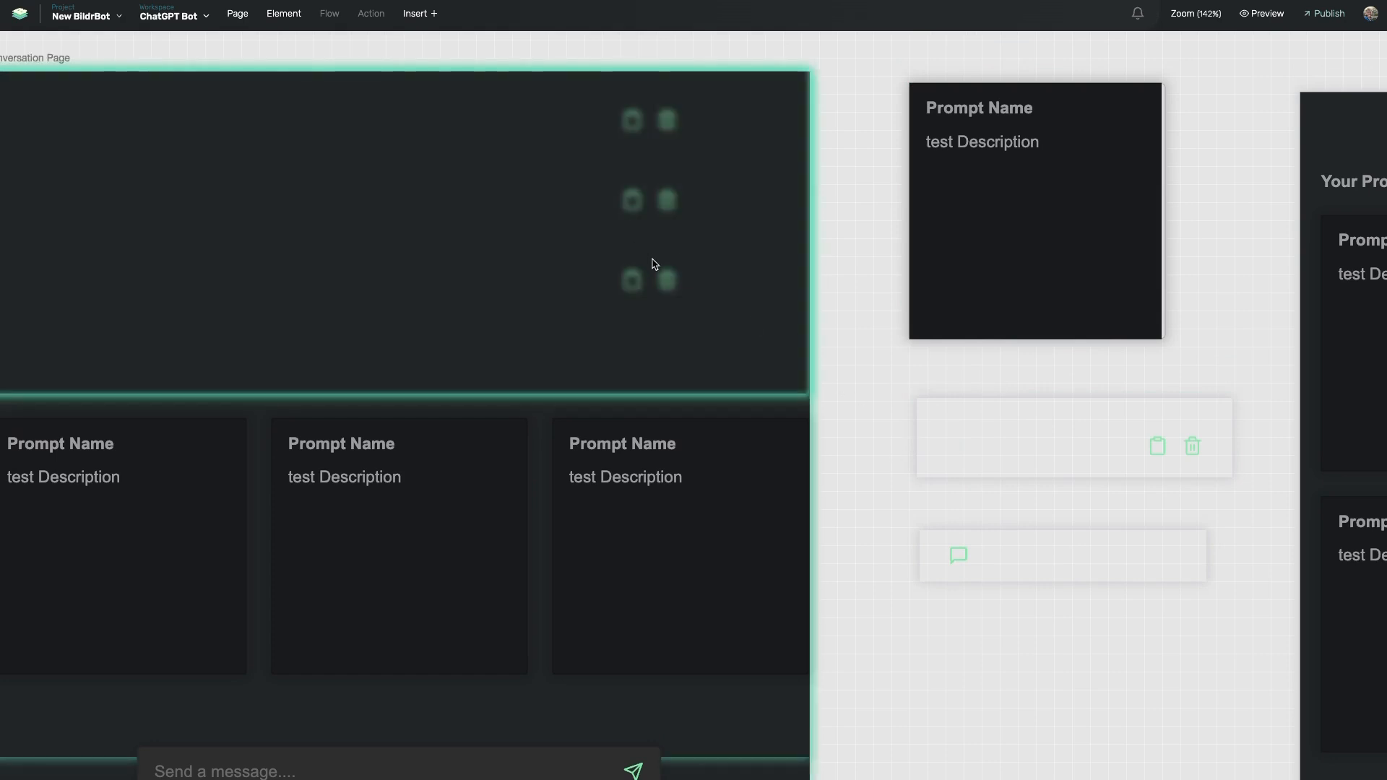
pyautogui.hscroll(-3, 570, 257)
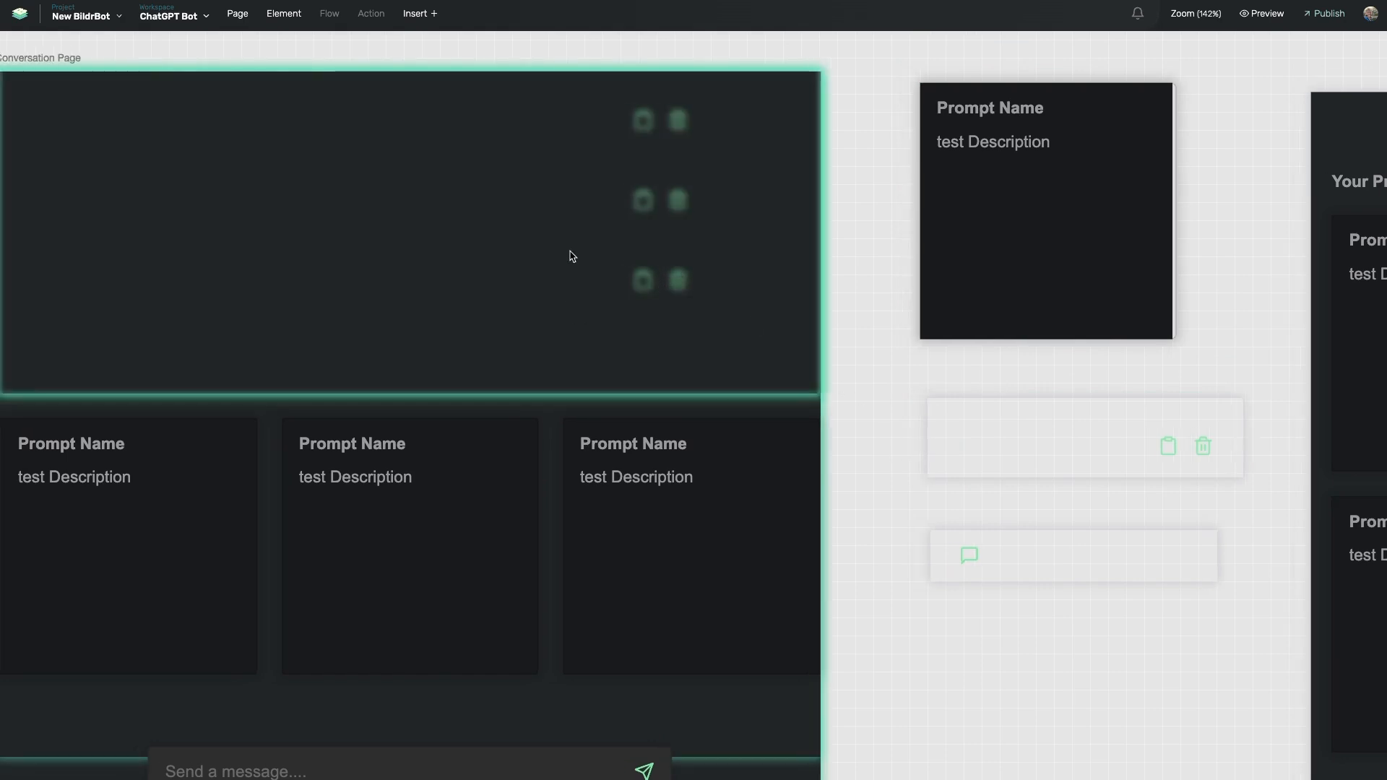
pyautogui.hscroll(3, 573, 259)
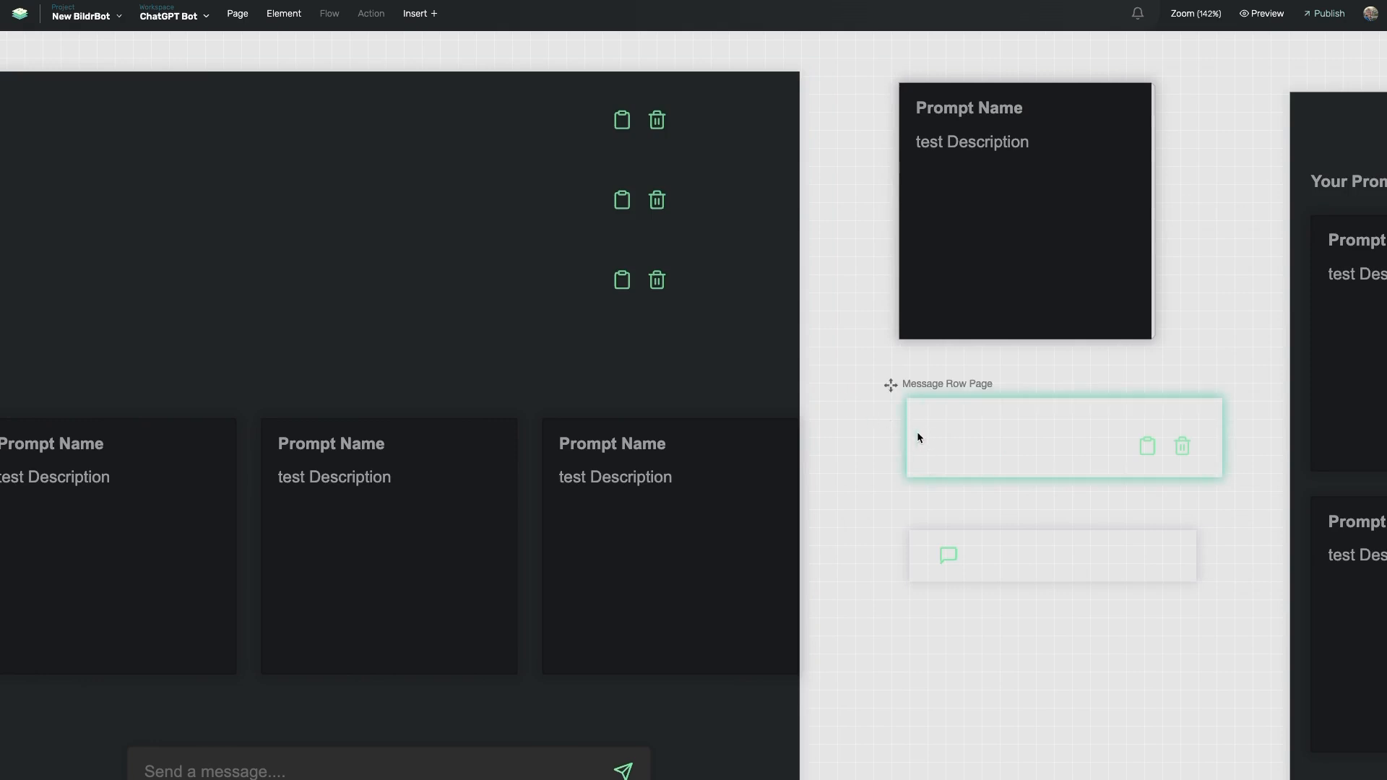
pyautogui.hscroll(-2, 637, 263)
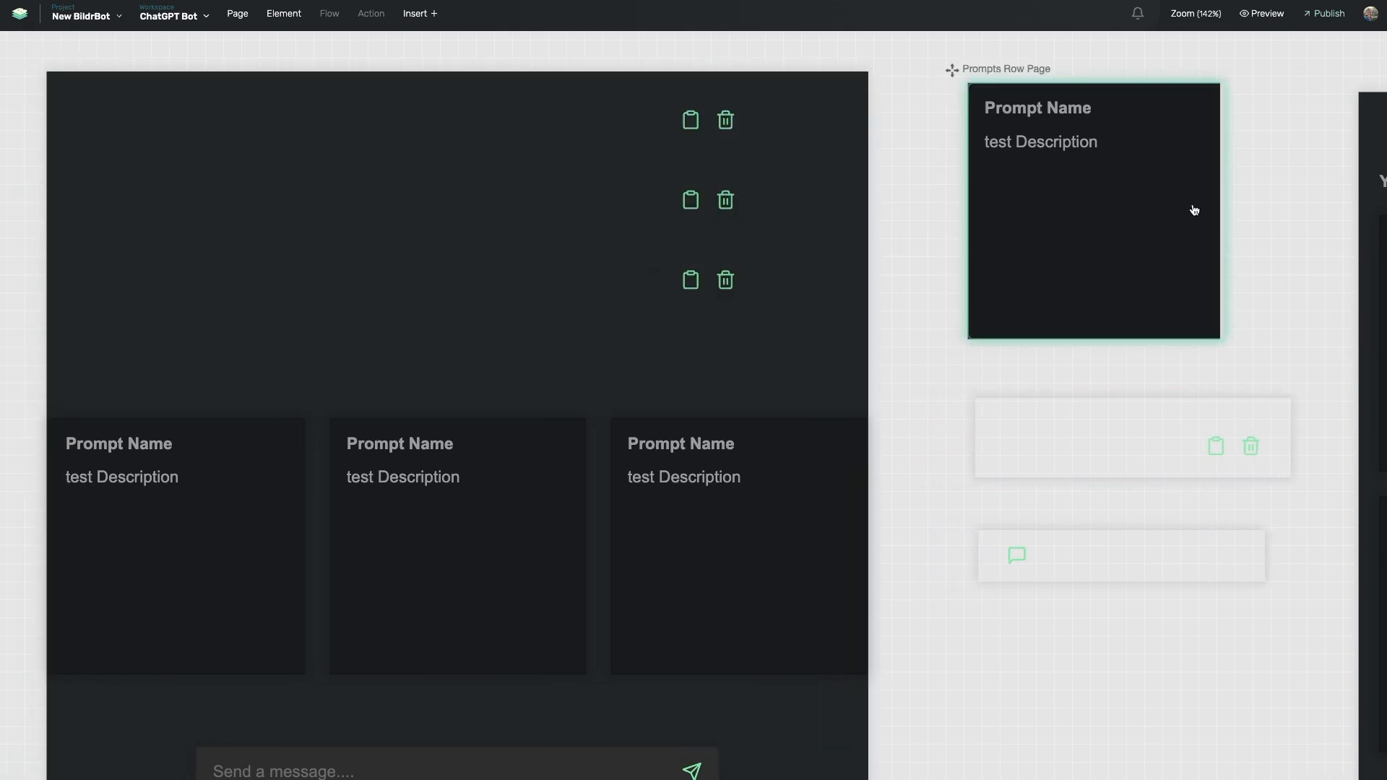
pyautogui.moveTo(1223, 194); pyautogui.dragTo(1235, 199)
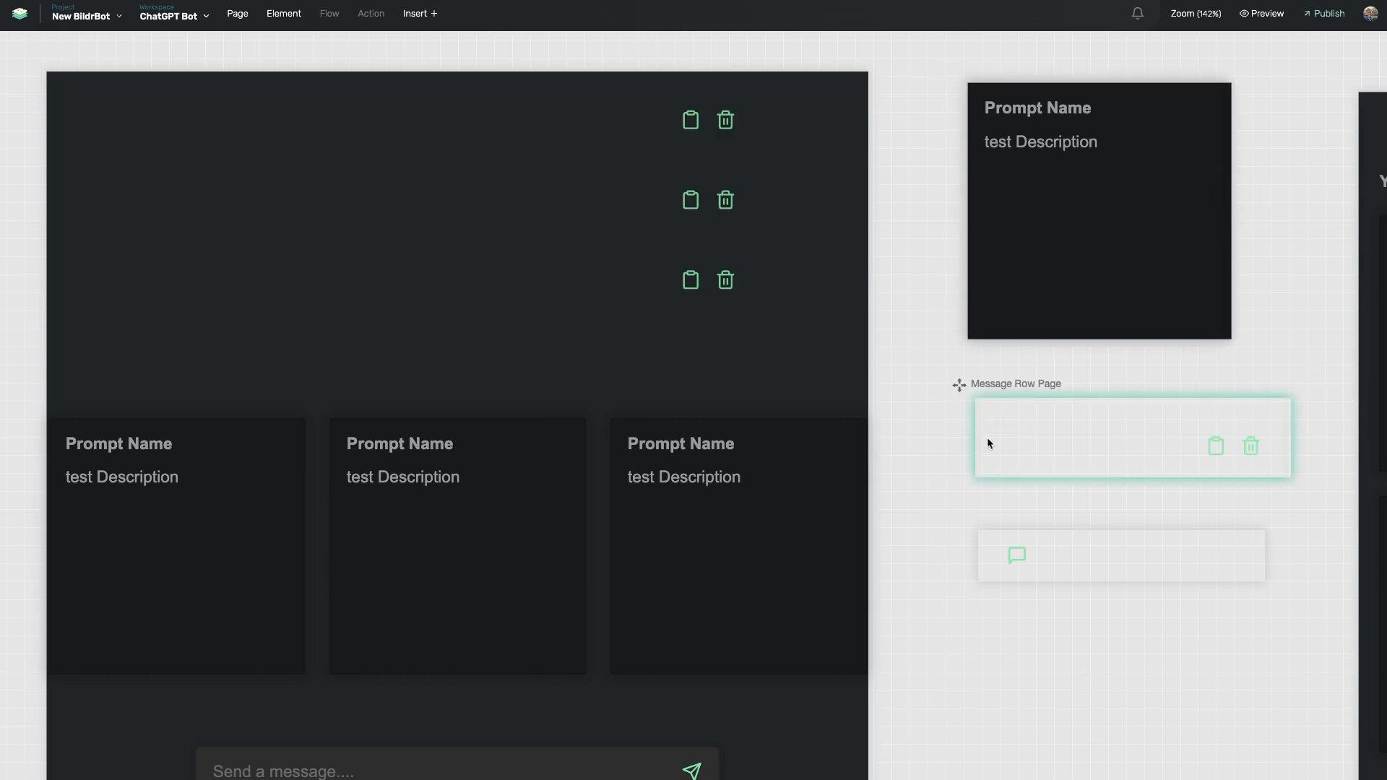
pyautogui.click(983, 474)
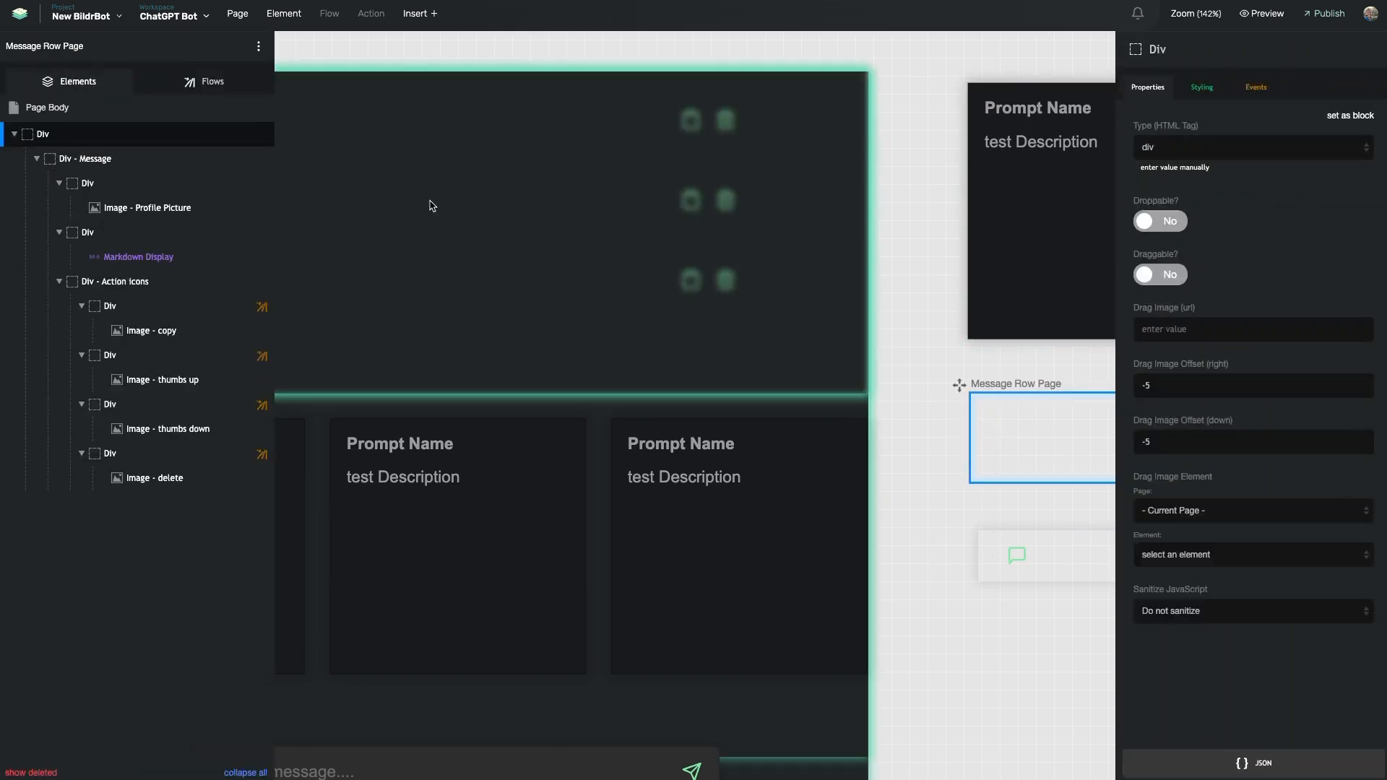
# In Flows, open Page Binding and view its If / Then Logic Check and Run JavaScript Function cards
pyautogui.click(211, 83)
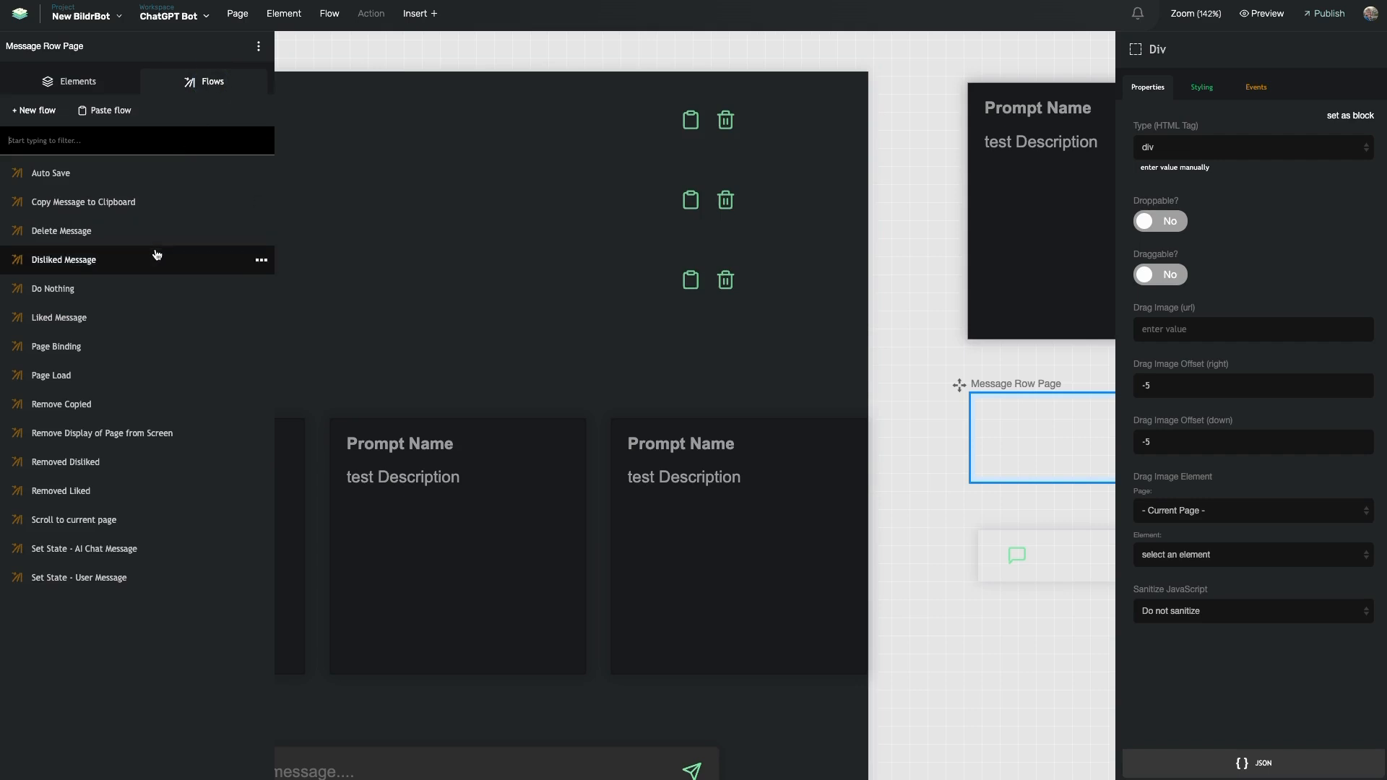
pyautogui.click(121, 372)
pyautogui.click(123, 349)
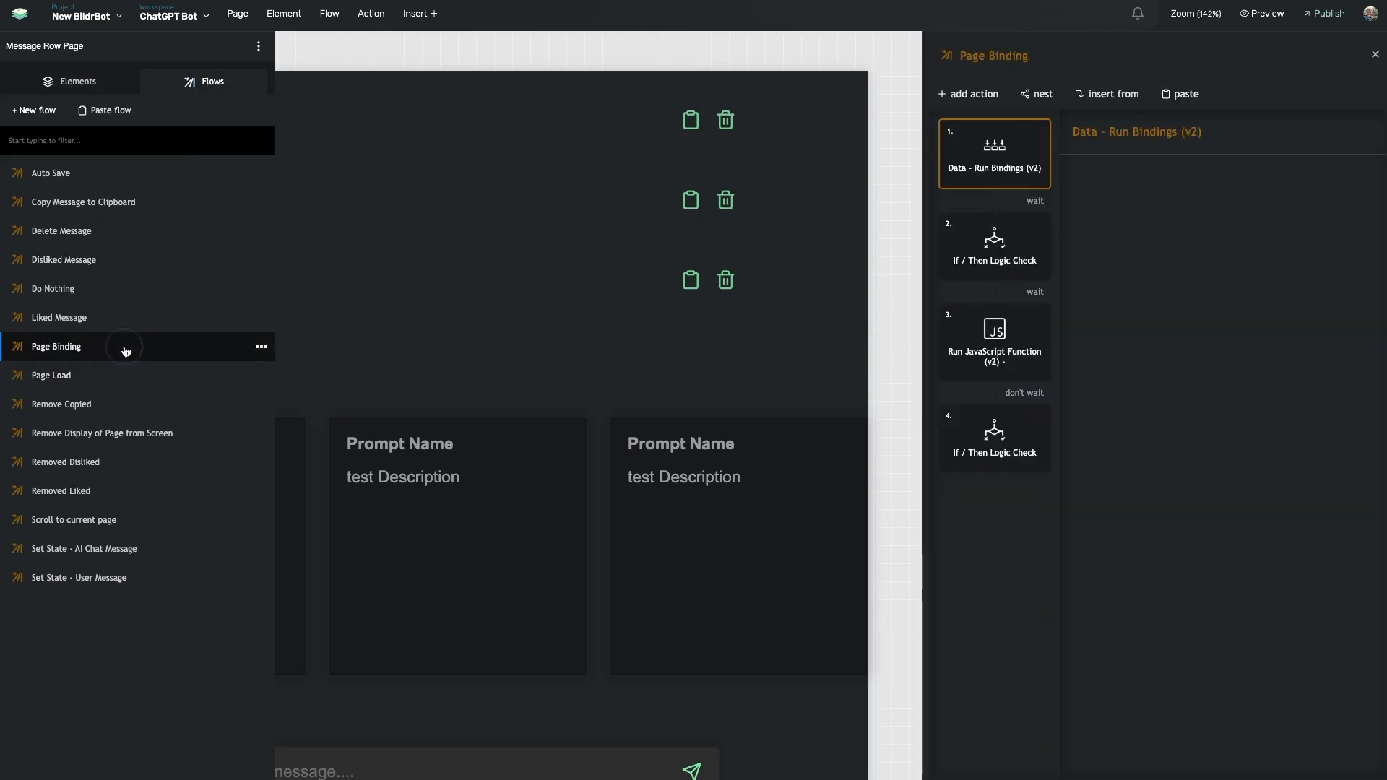
pyautogui.click(994, 244)
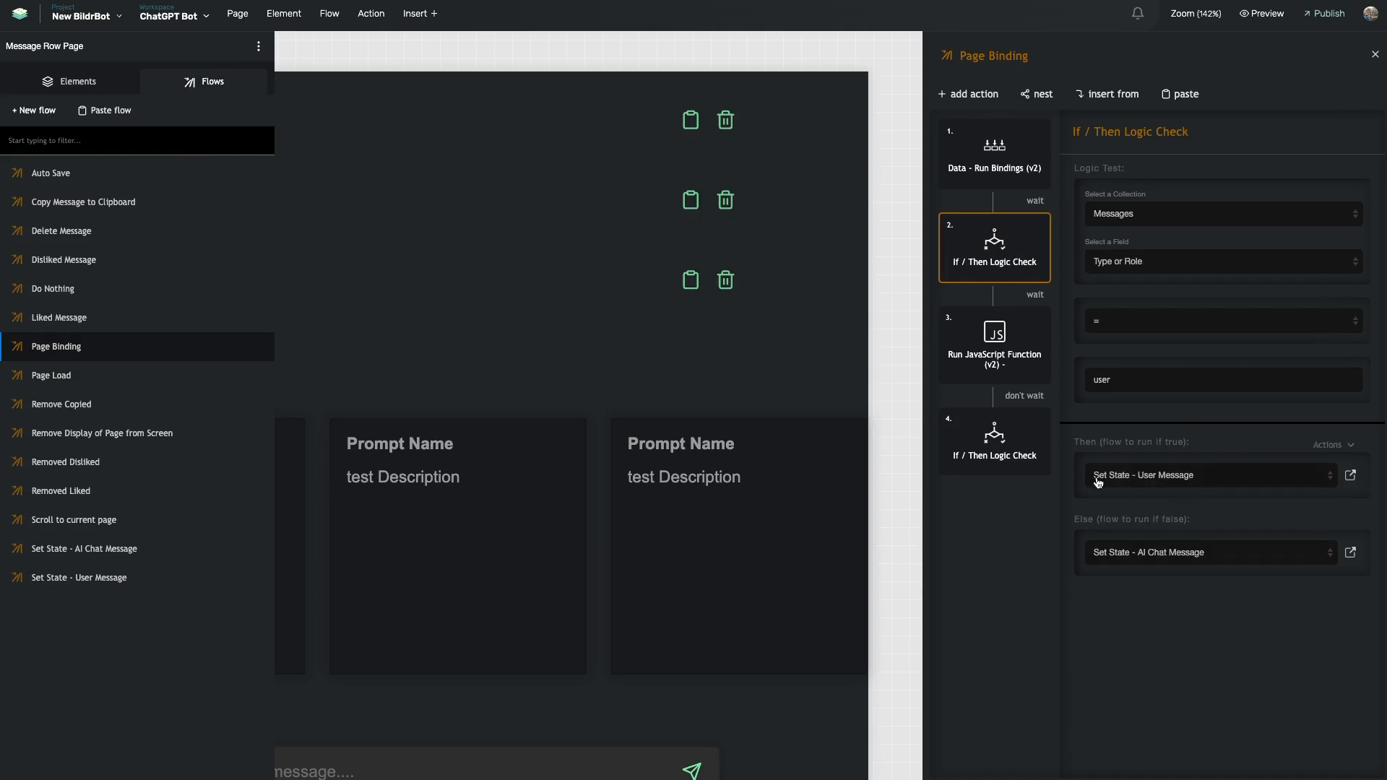
pyautogui.click(1036, 312)
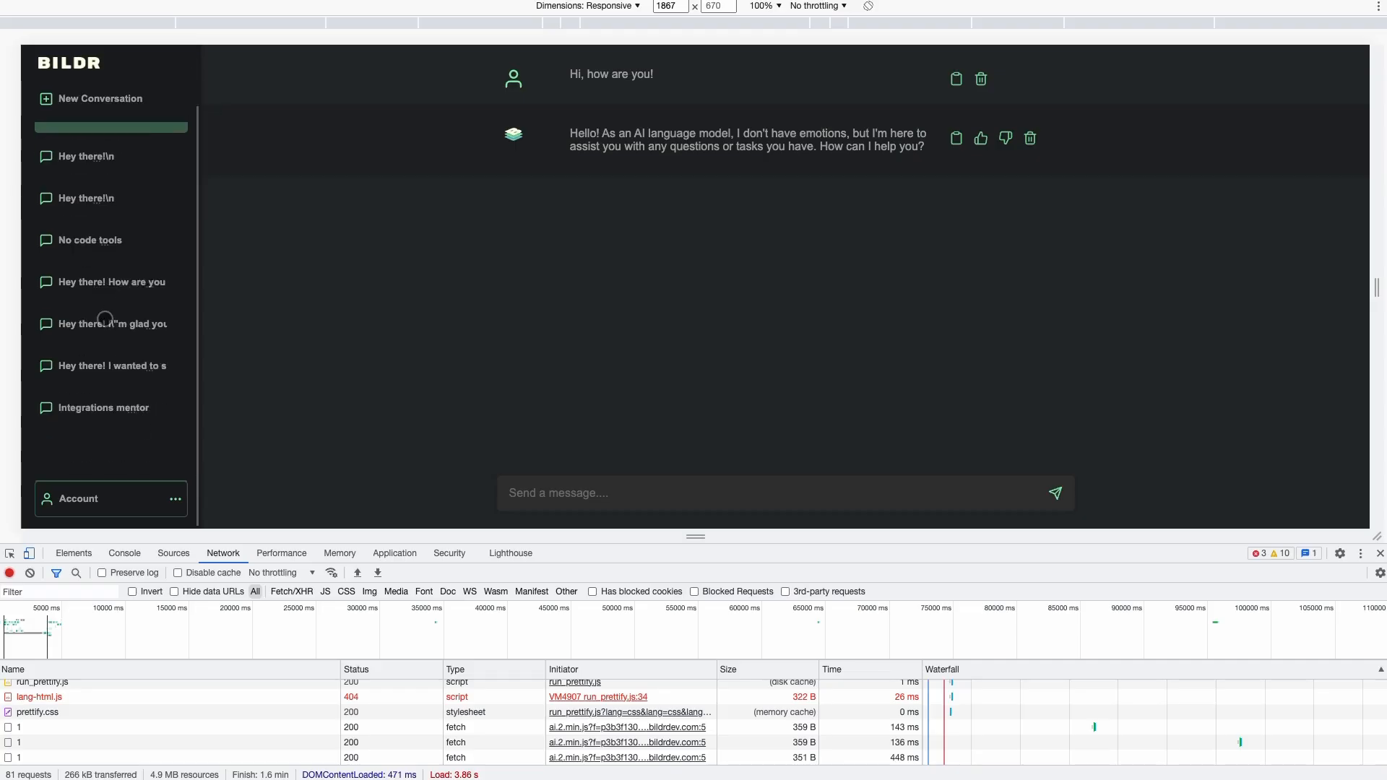
# Open Integrations mentor and type a message asking for JSON, CSS, HTML, Javascript and Python examples
pyautogui.click(94, 365)
pyautogui.click(85, 411)
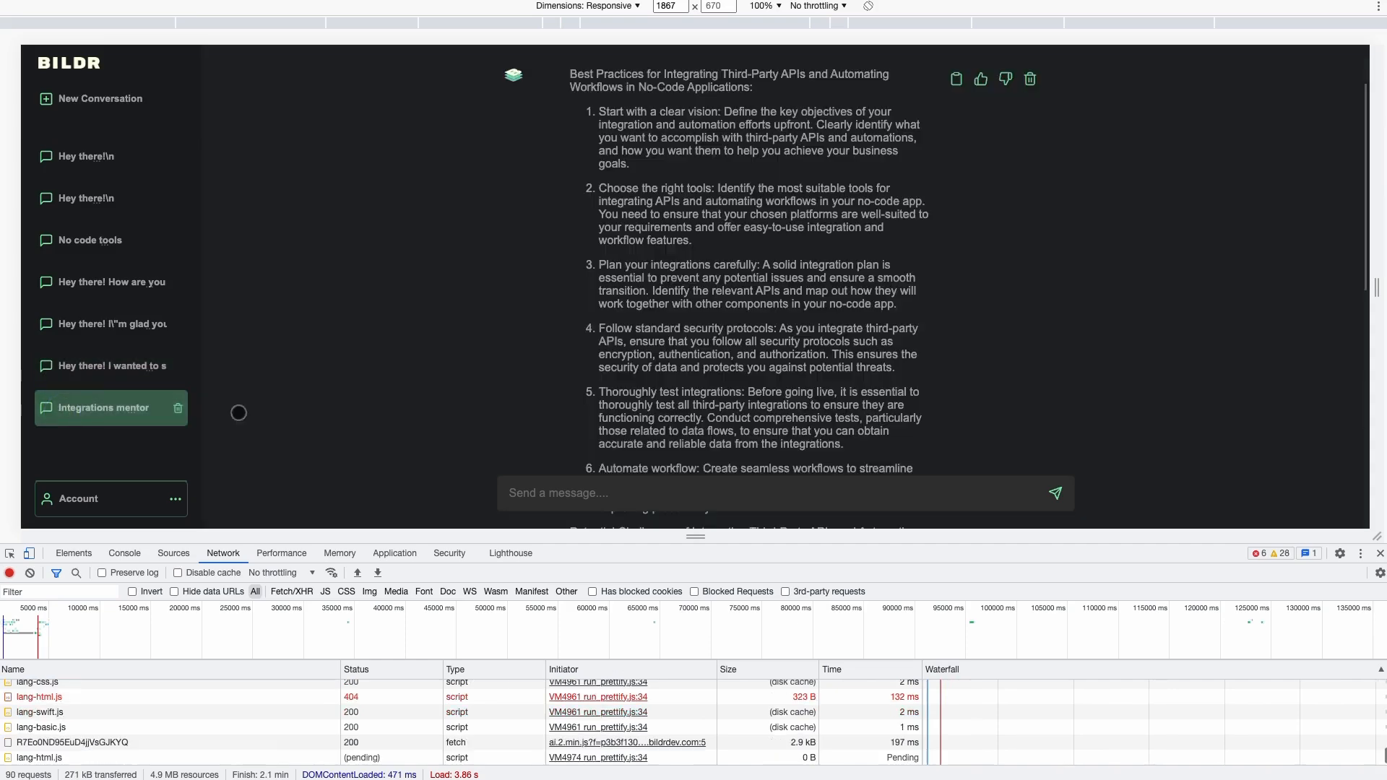
pyautogui.click(573, 493)
pyautogui.write('Heyk')
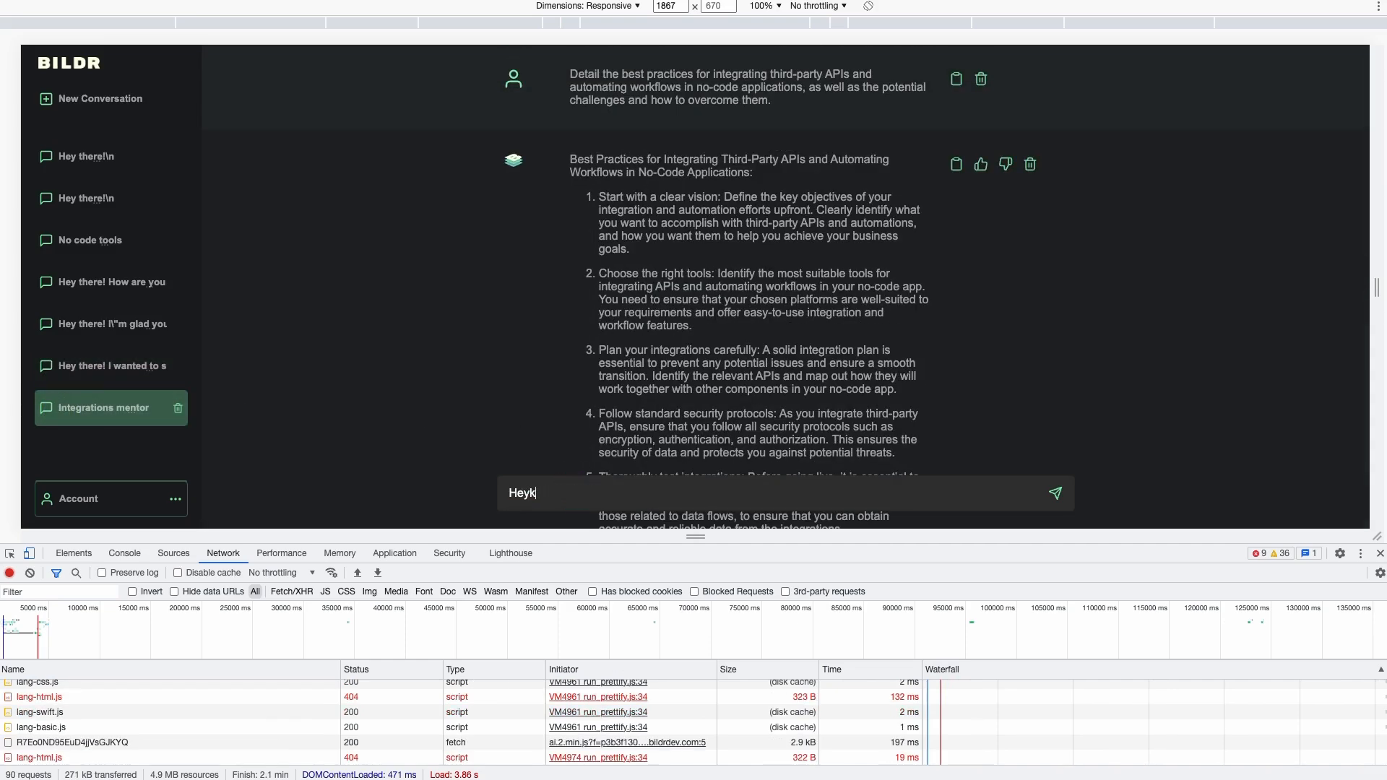
pyautogui.write(' cacan you gib')
pyautogui.press('BackSpace')
pyautogui.write('ve me examples ')
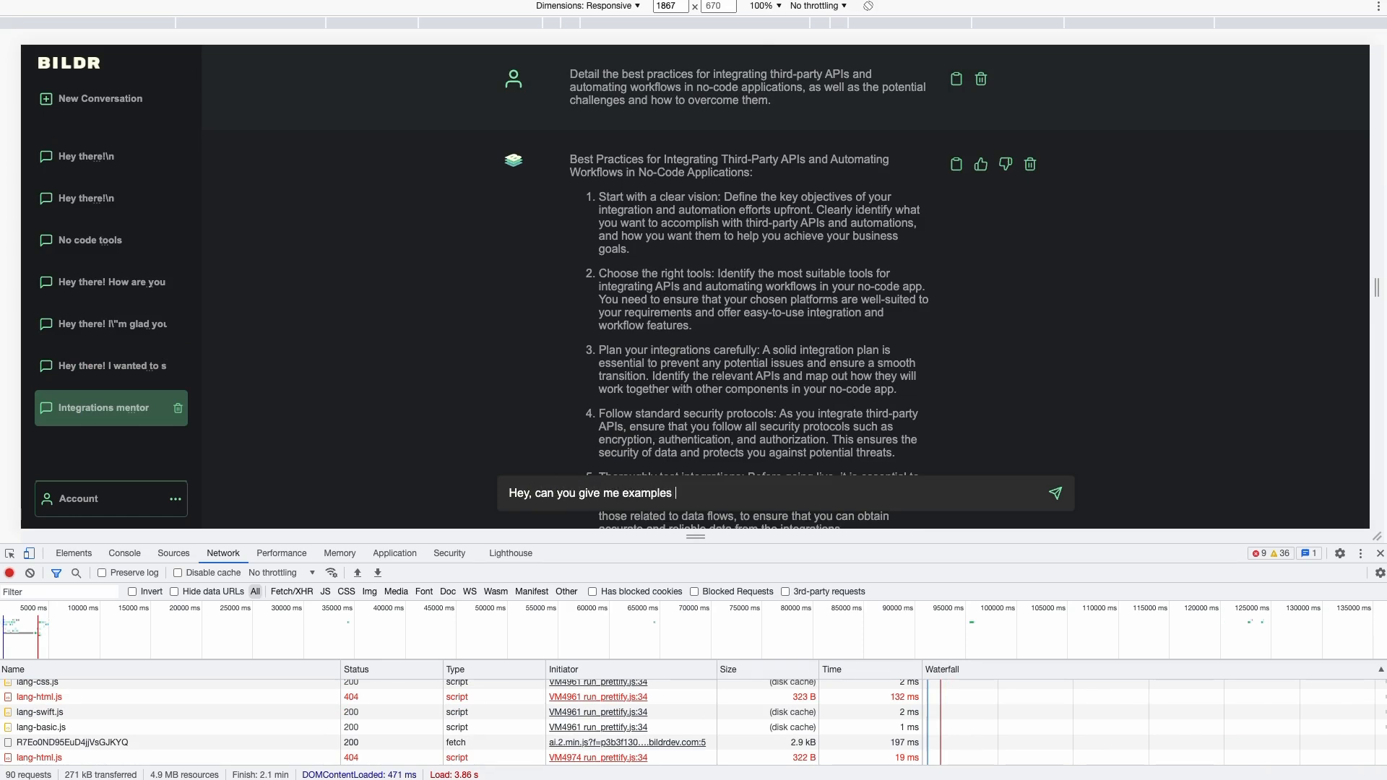
pyautogui.write('of JSON ')
pyautogui.write('CSS, HTMLS')
pyautogui.write('Javas')
pyautogui.write('cript, and Python?')
# Send the examples request and scroll through the reply's highlighted JSON and CSS code blocks
pyautogui.press('Return')
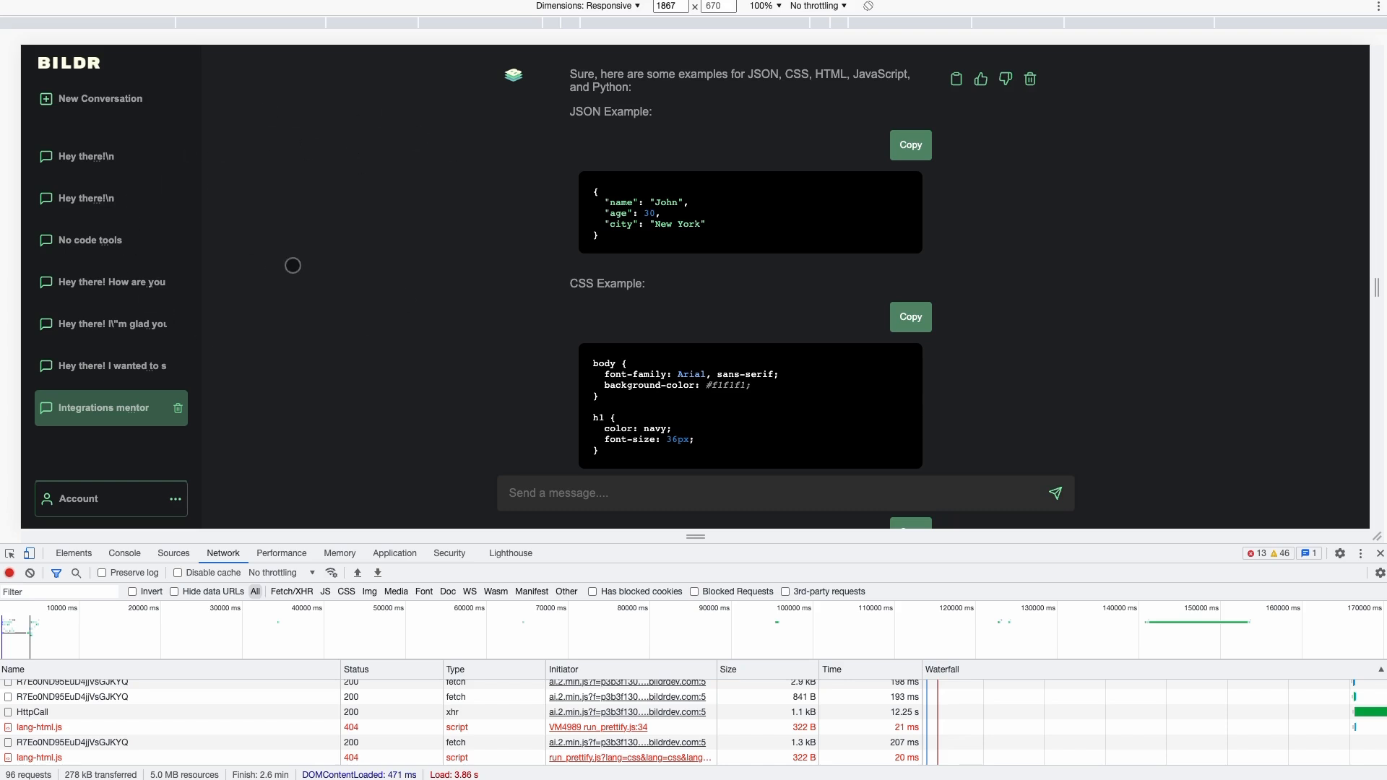
pyautogui.scroll(1, 408, 304)
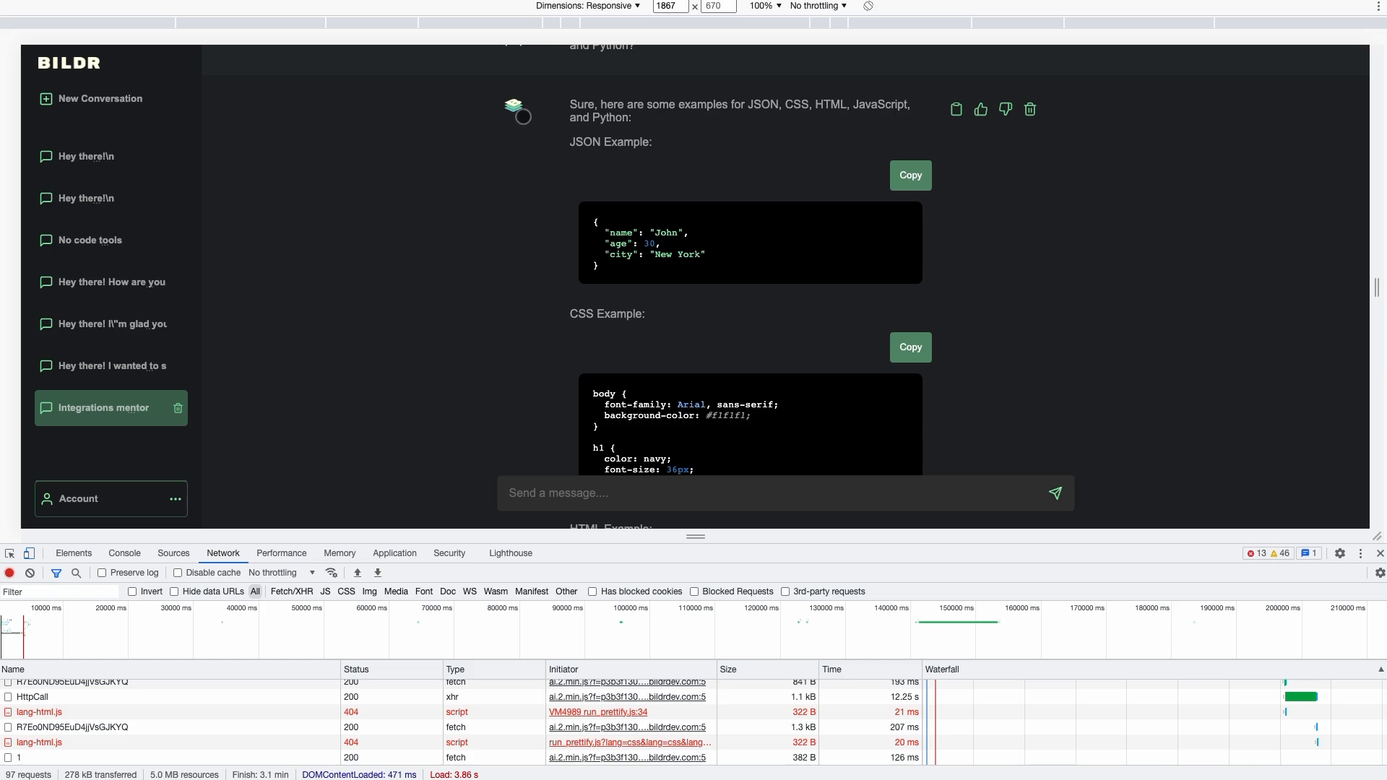
pyautogui.scroll(-2, 481, 164)
pyautogui.scroll(2, 481, 164)
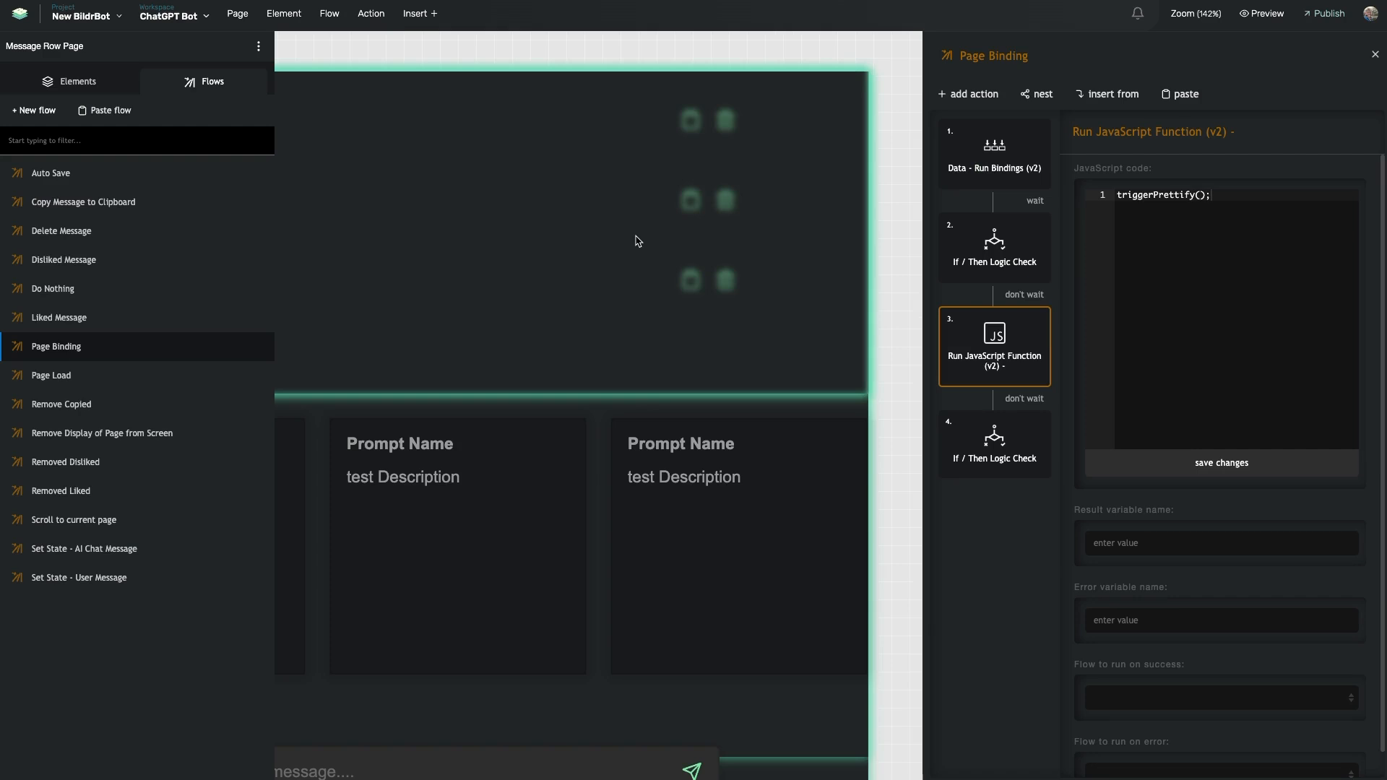
pyautogui.hscroll(-3, 707, 260)
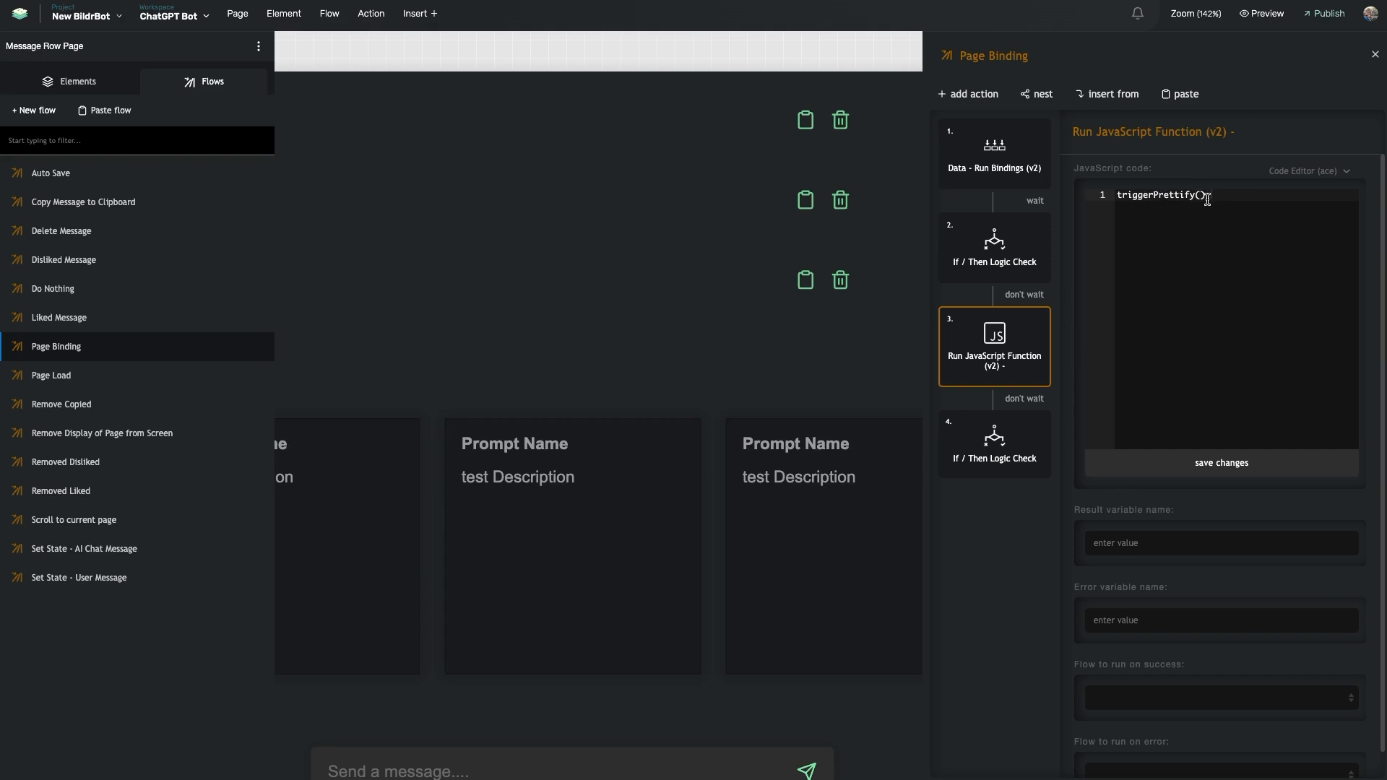
# From the New BildrBot menu, open Page Headers and the 'Code block response - Google Prettify Library' header
pyautogui.click(115, 14)
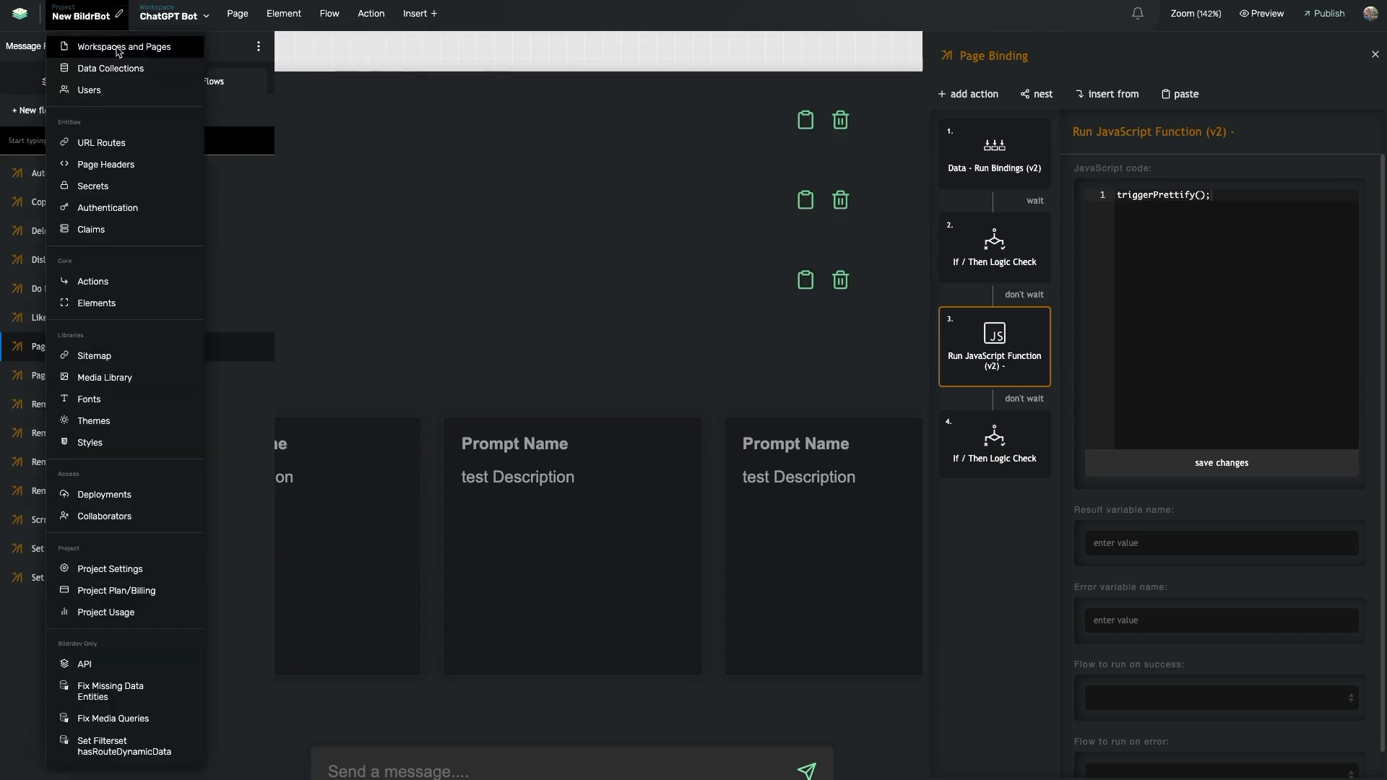
pyautogui.click(107, 165)
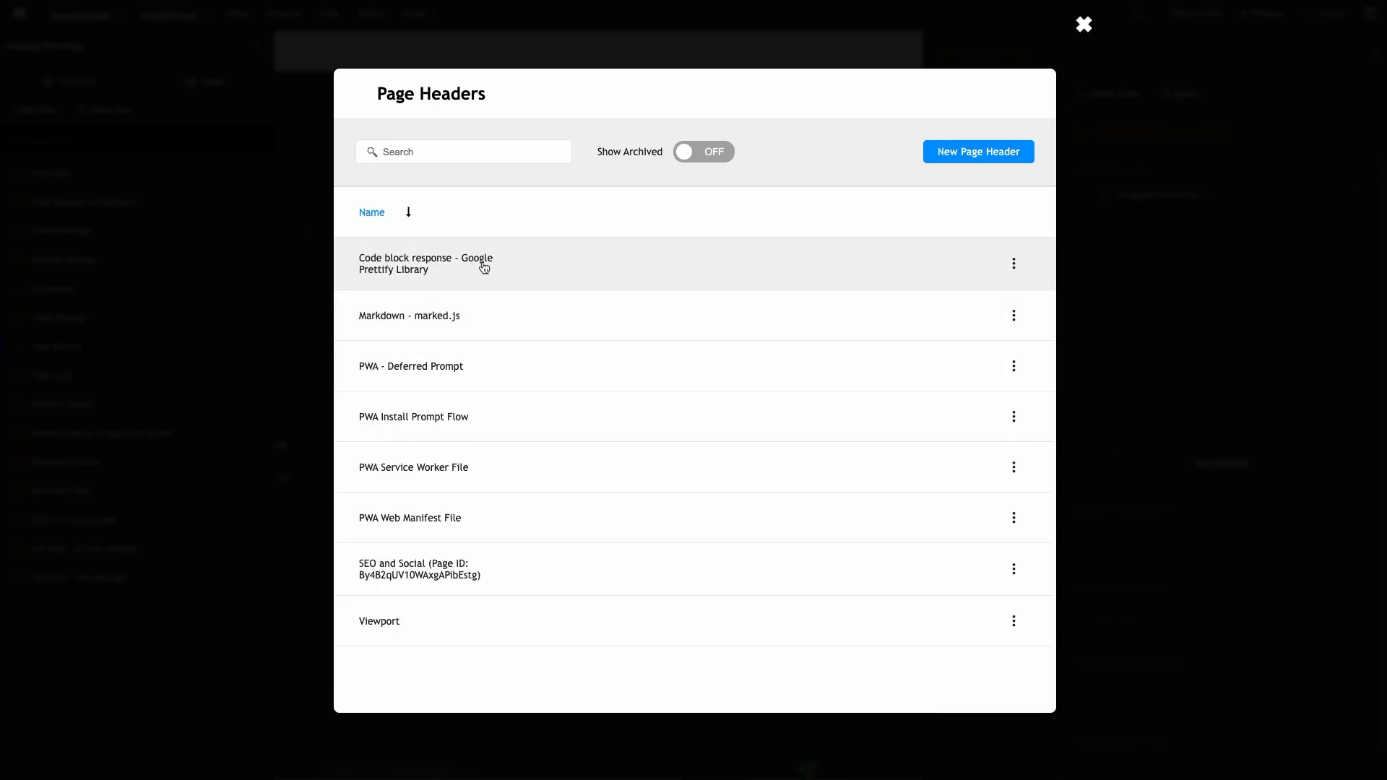
pyautogui.click(448, 281)
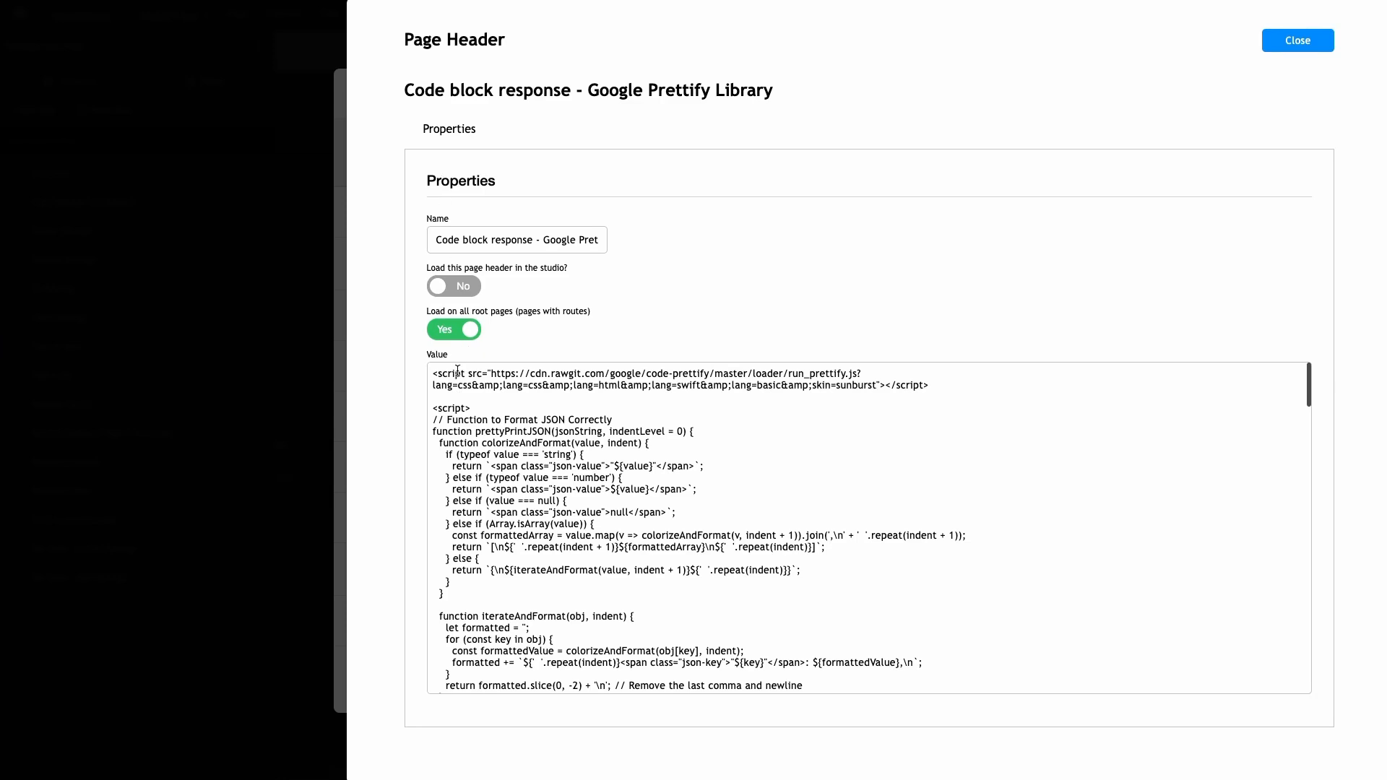
pyautogui.click(429, 369)
pyautogui.moveTo(429, 369); pyautogui.dragTo(905, 380)
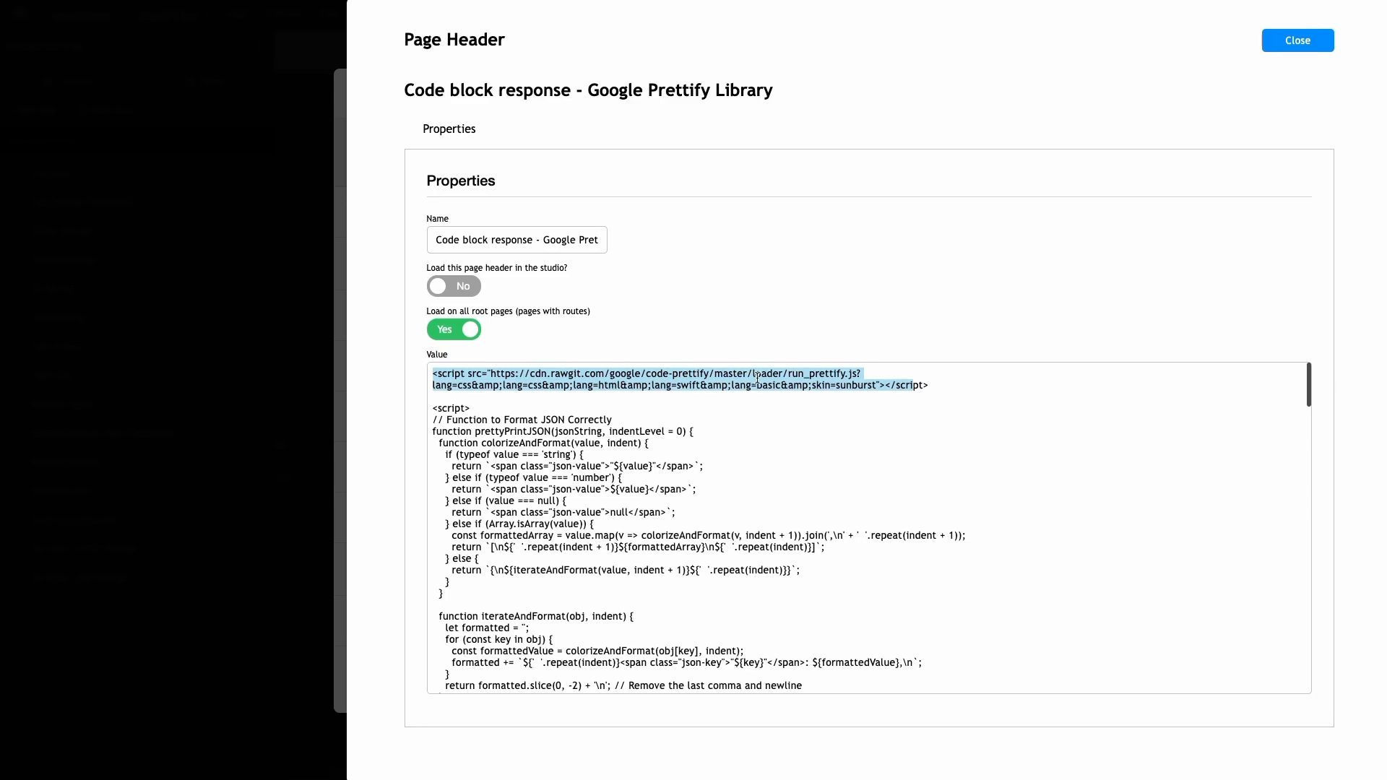
pyautogui.click(874, 384)
pyautogui.moveTo(929, 385); pyautogui.dragTo(428, 375)
pyautogui.scroll(-1, 484, 422)
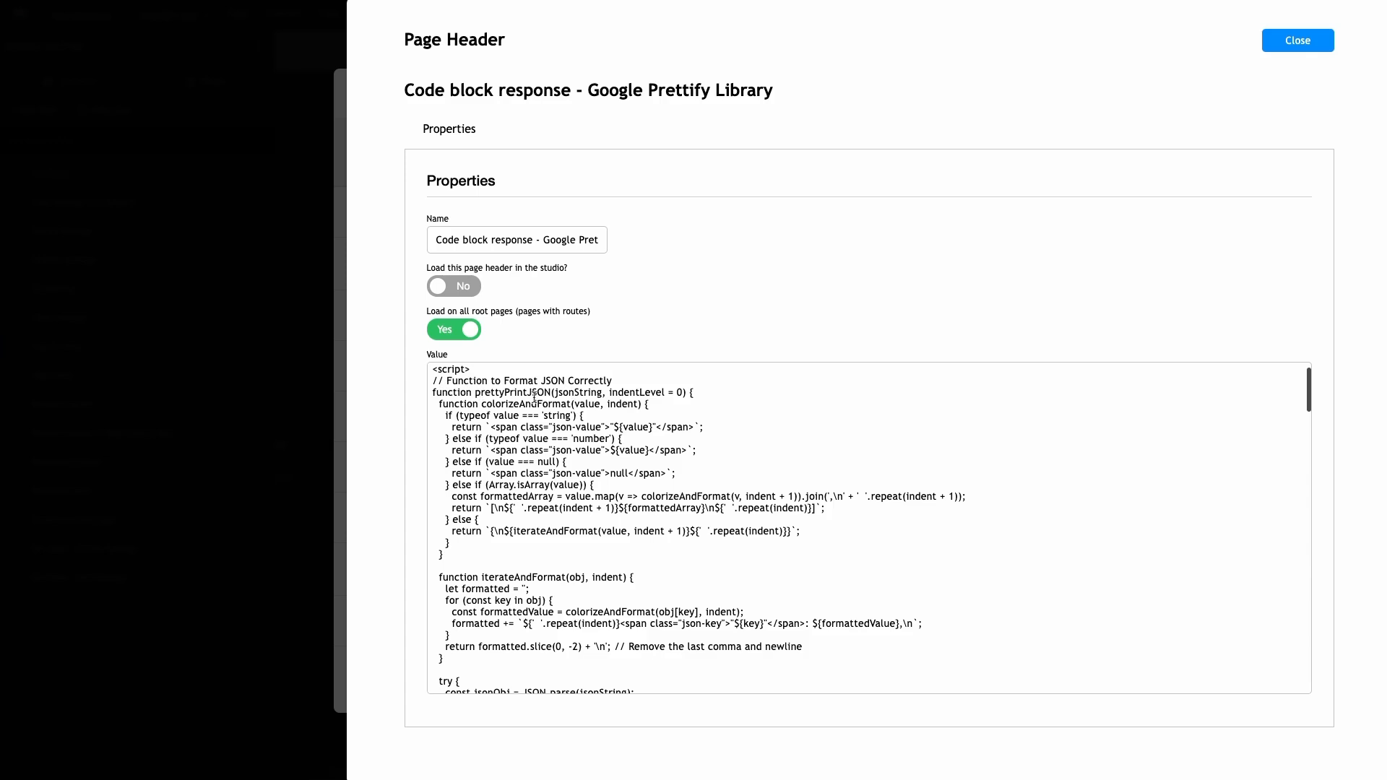
pyautogui.scroll(-1, 535, 395)
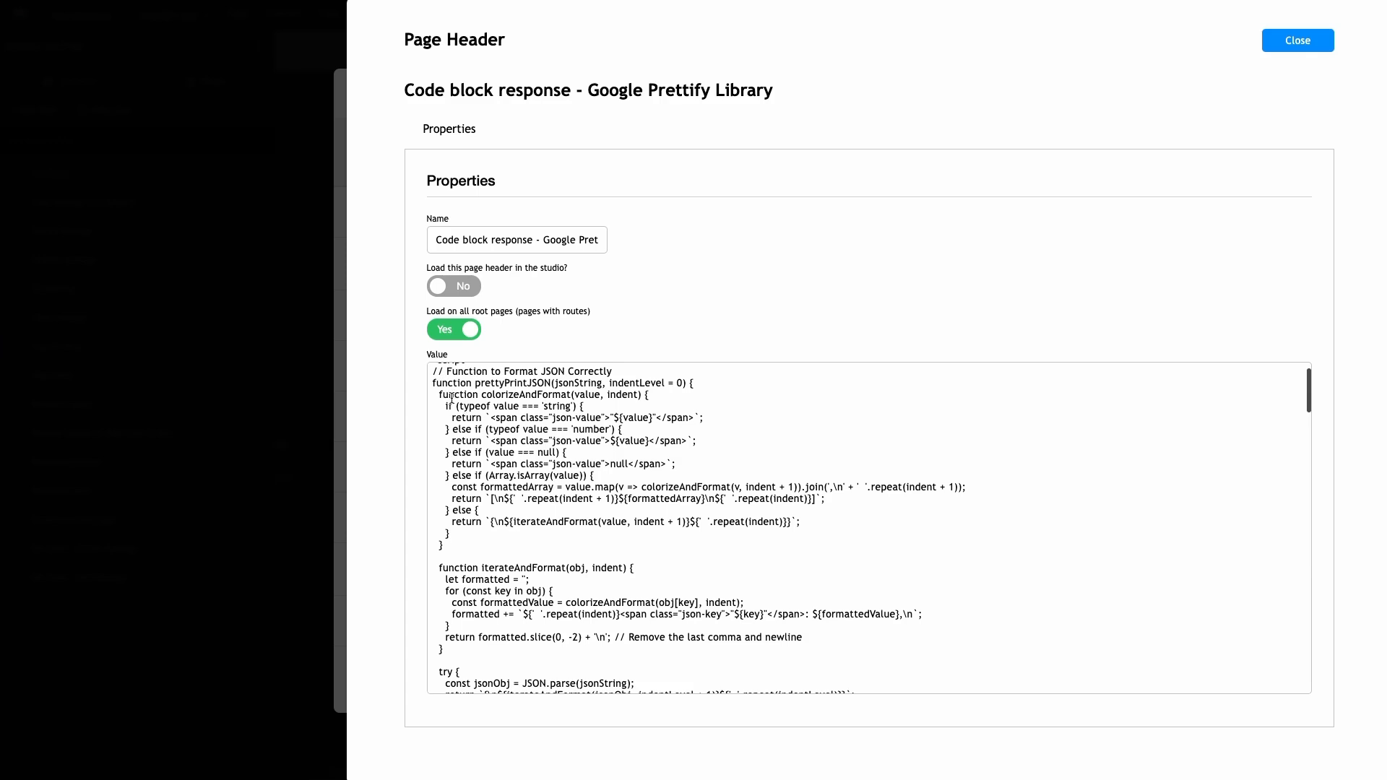
pyautogui.scroll(-3, 527, 503)
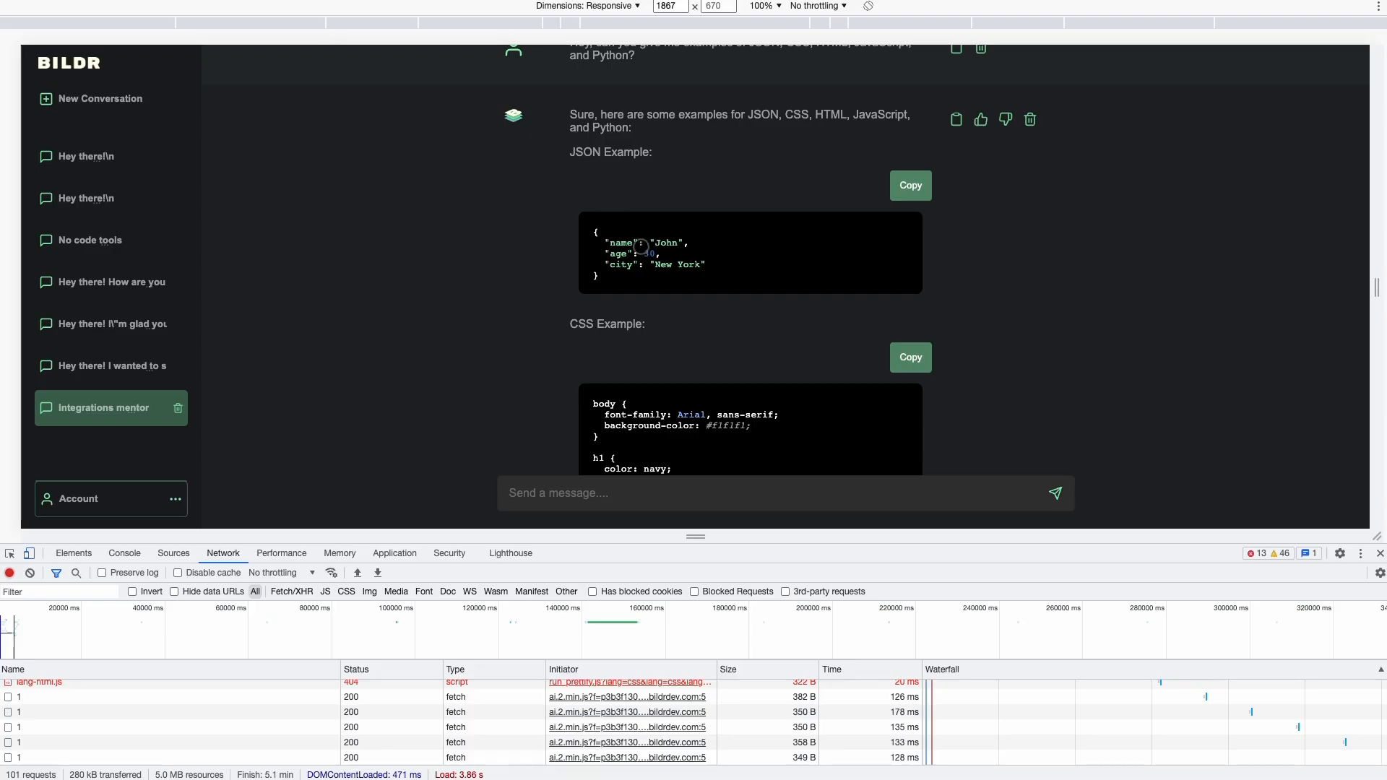
pyautogui.scroll(-6, 619, 242)
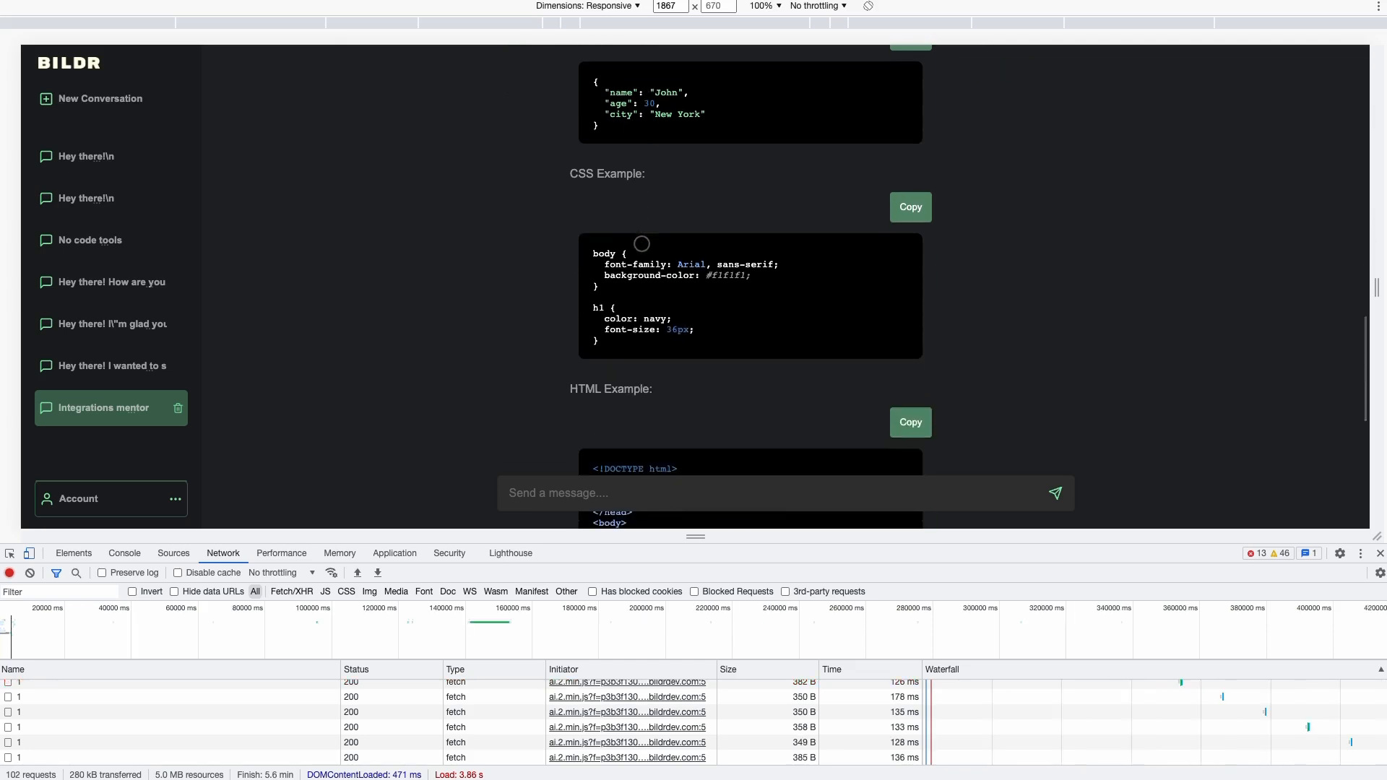
pyautogui.scroll(-3, 642, 244)
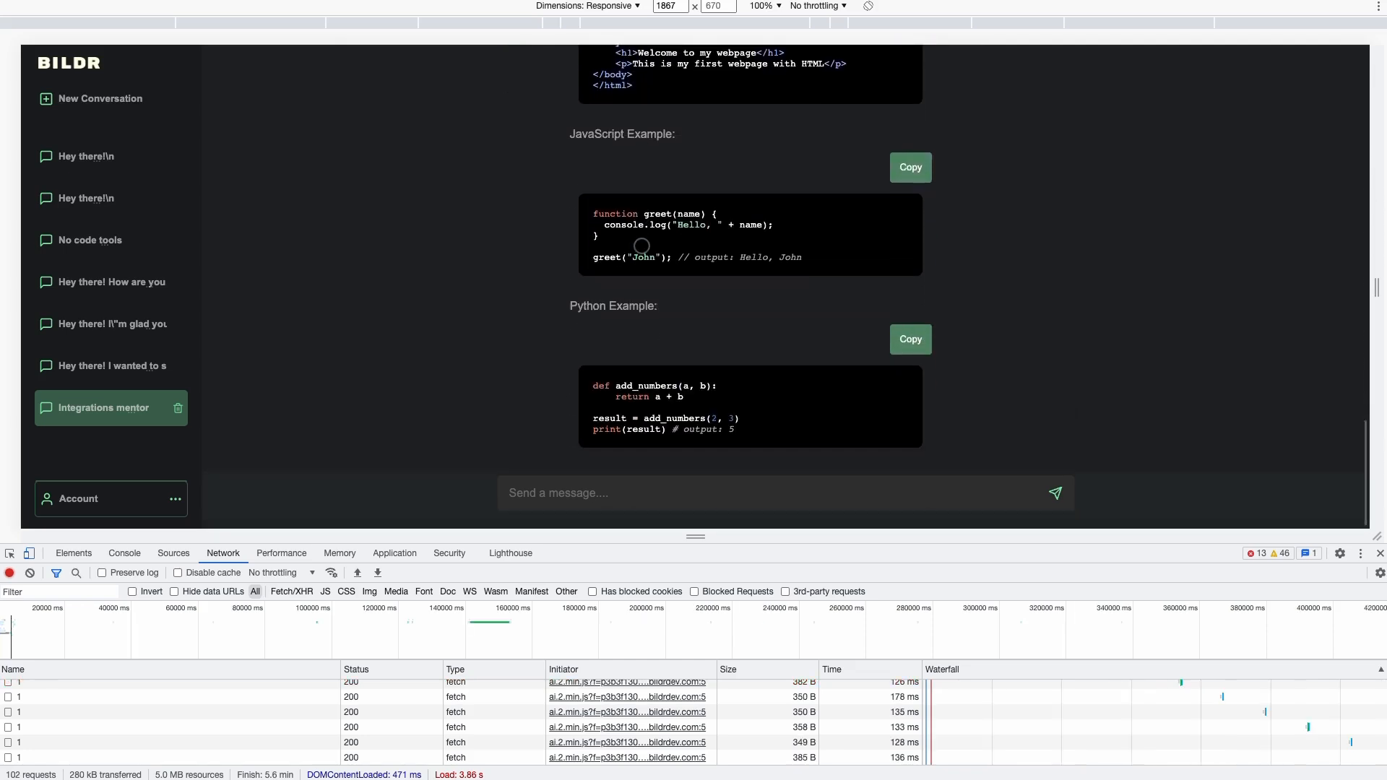
pyautogui.scroll(7, 640, 245)
pyautogui.scroll(1, 650, 202)
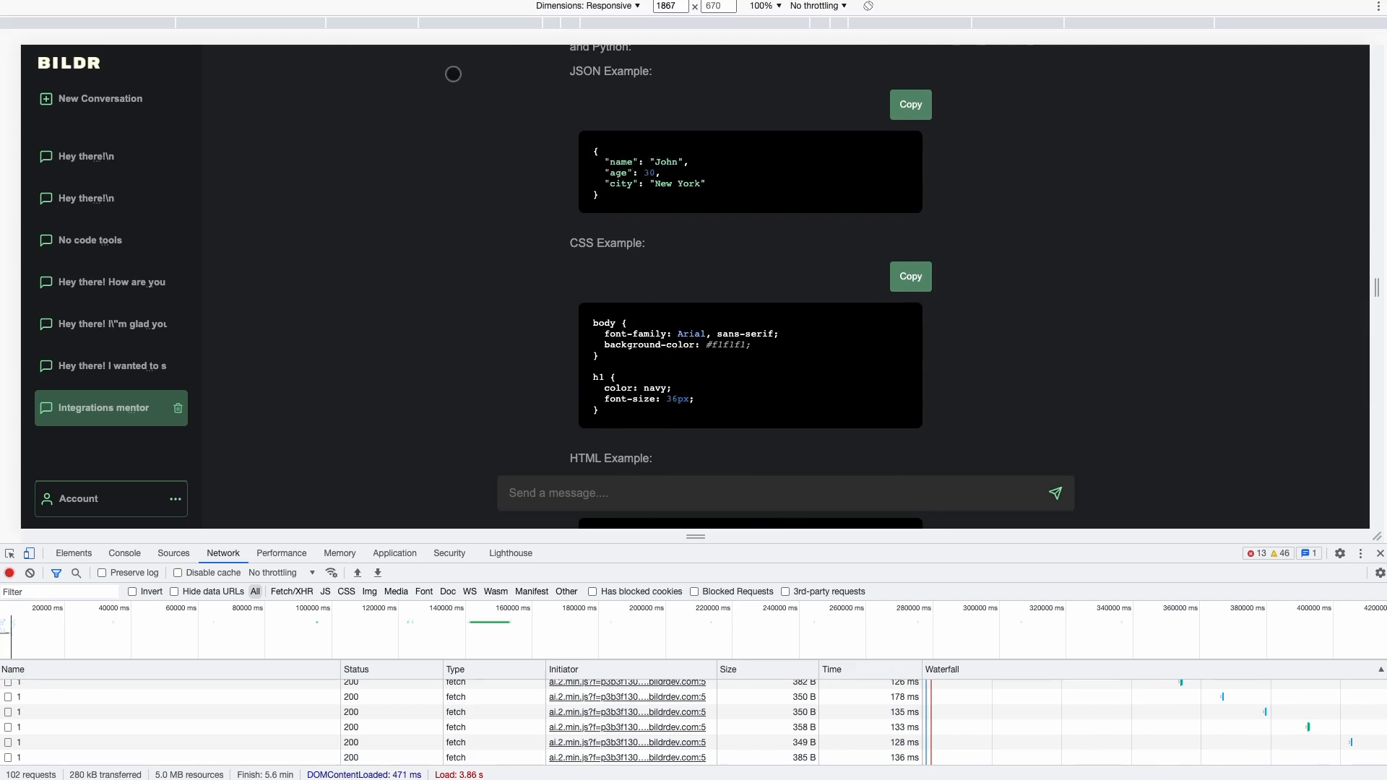
pyautogui.scroll(-1, 446, 156)
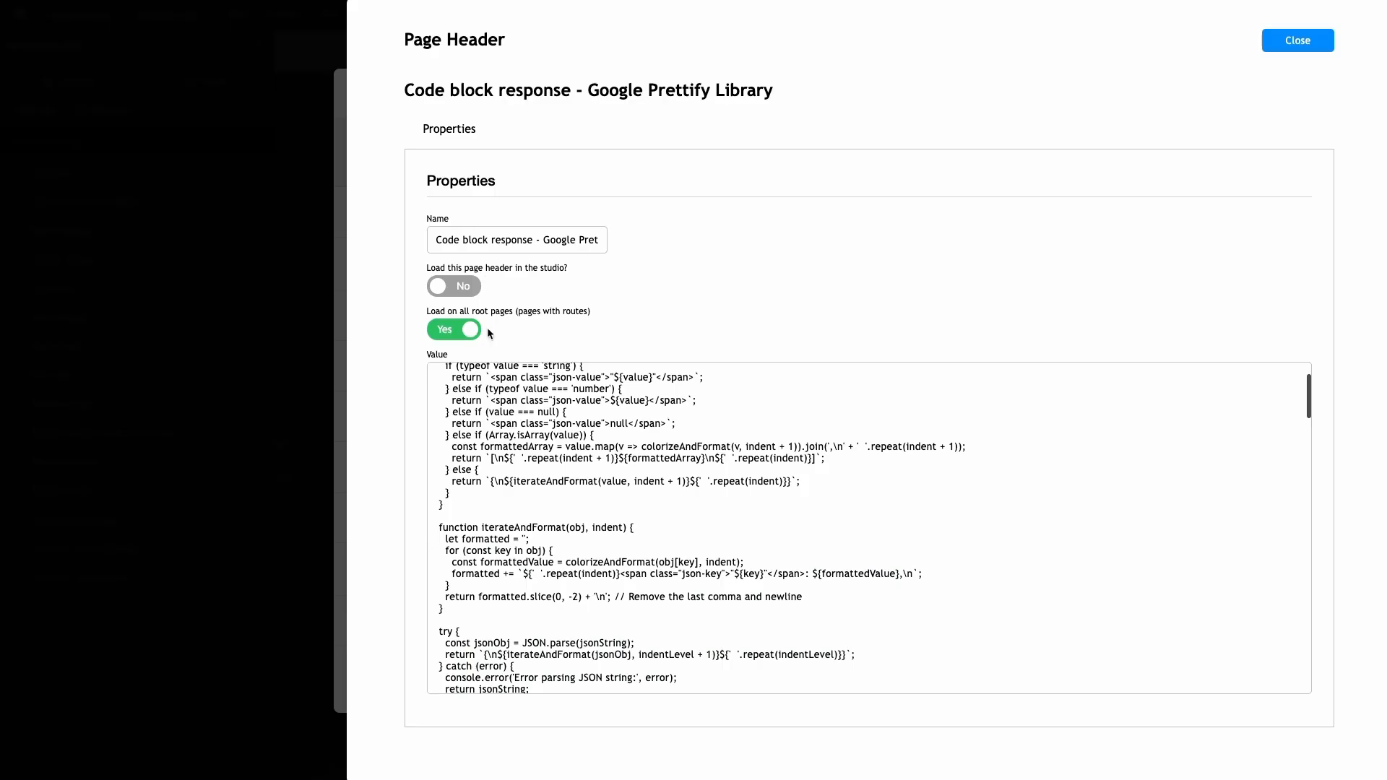
pyautogui.scroll(-1, 503, 438)
pyautogui.scroll(-1, 502, 477)
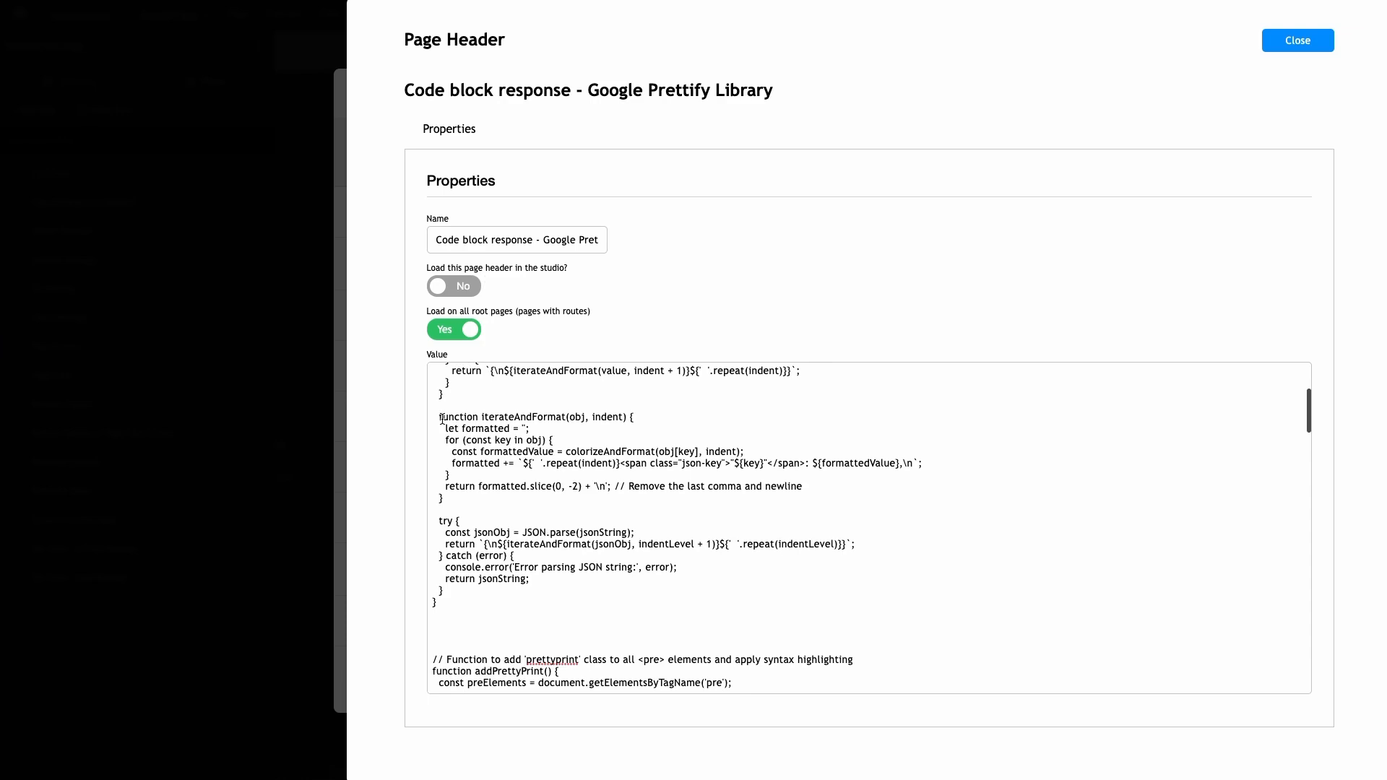
pyautogui.scroll(3, 443, 422)
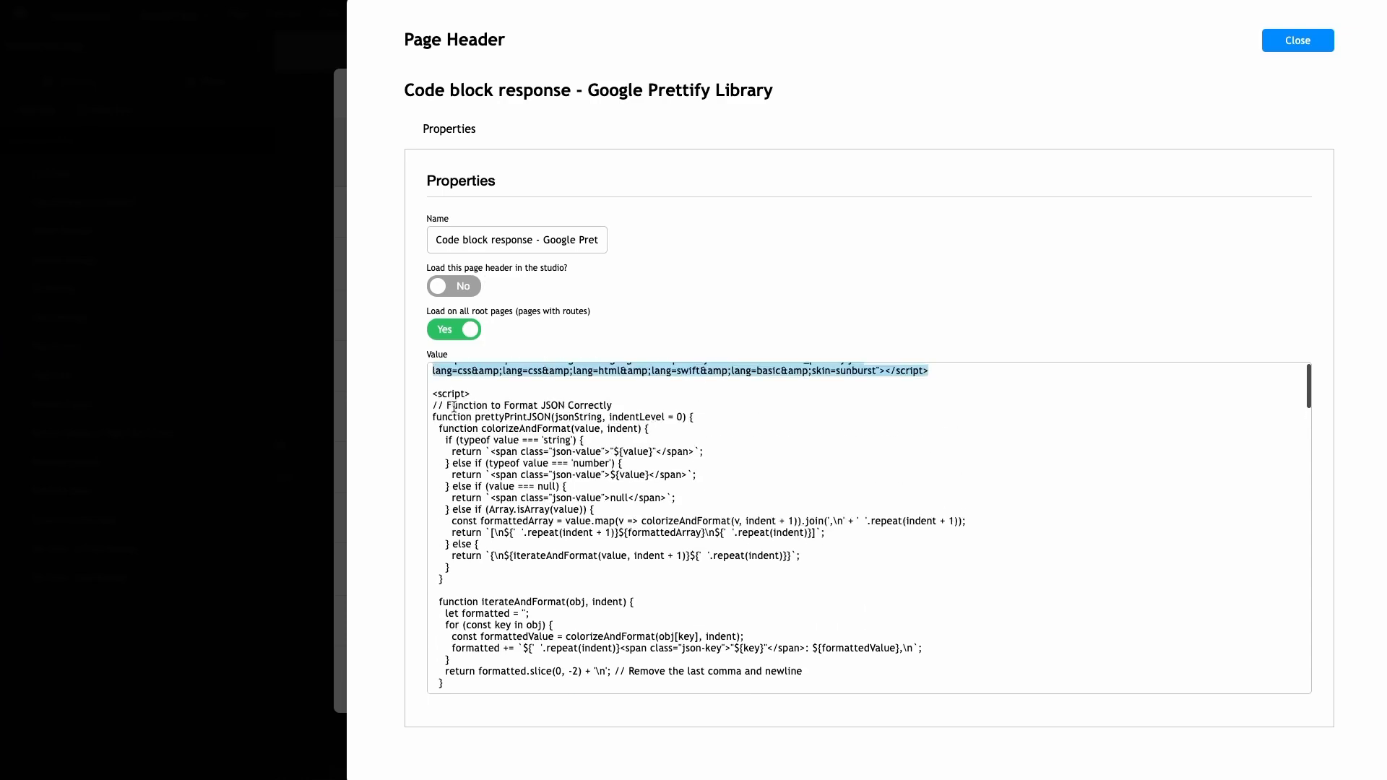
pyautogui.scroll(-1, 452, 482)
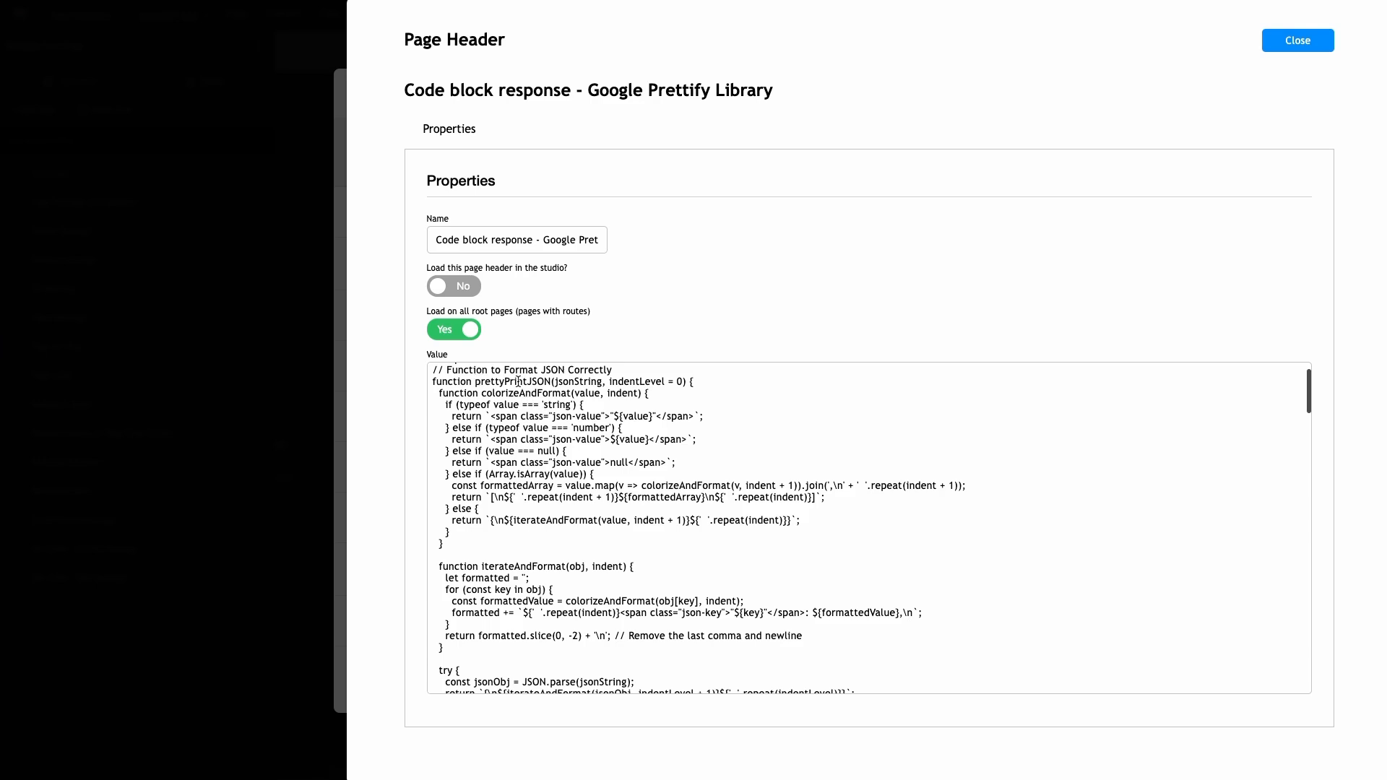
pyautogui.scroll(-3, 540, 413)
pyautogui.scroll(-1, 539, 480)
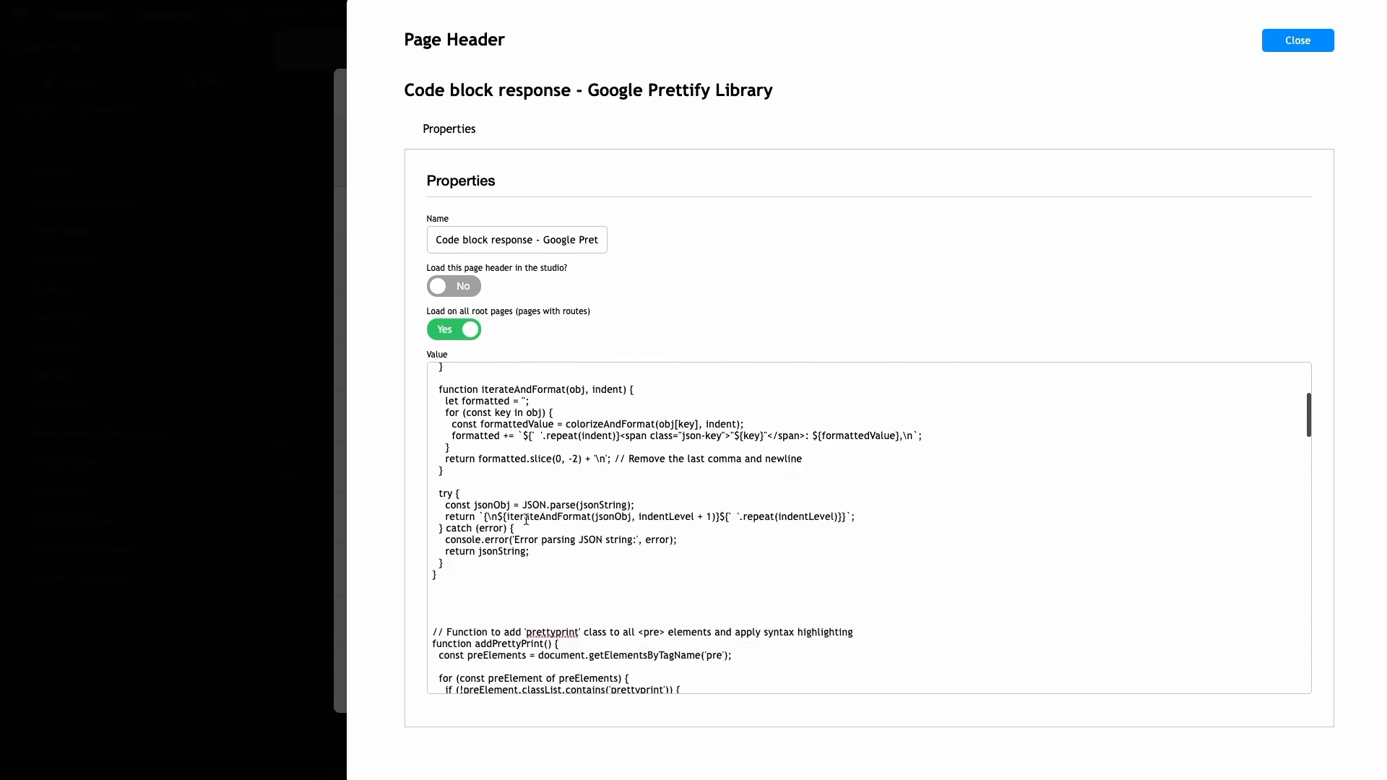
pyautogui.scroll(3, 513, 521)
pyautogui.scroll(2, 516, 419)
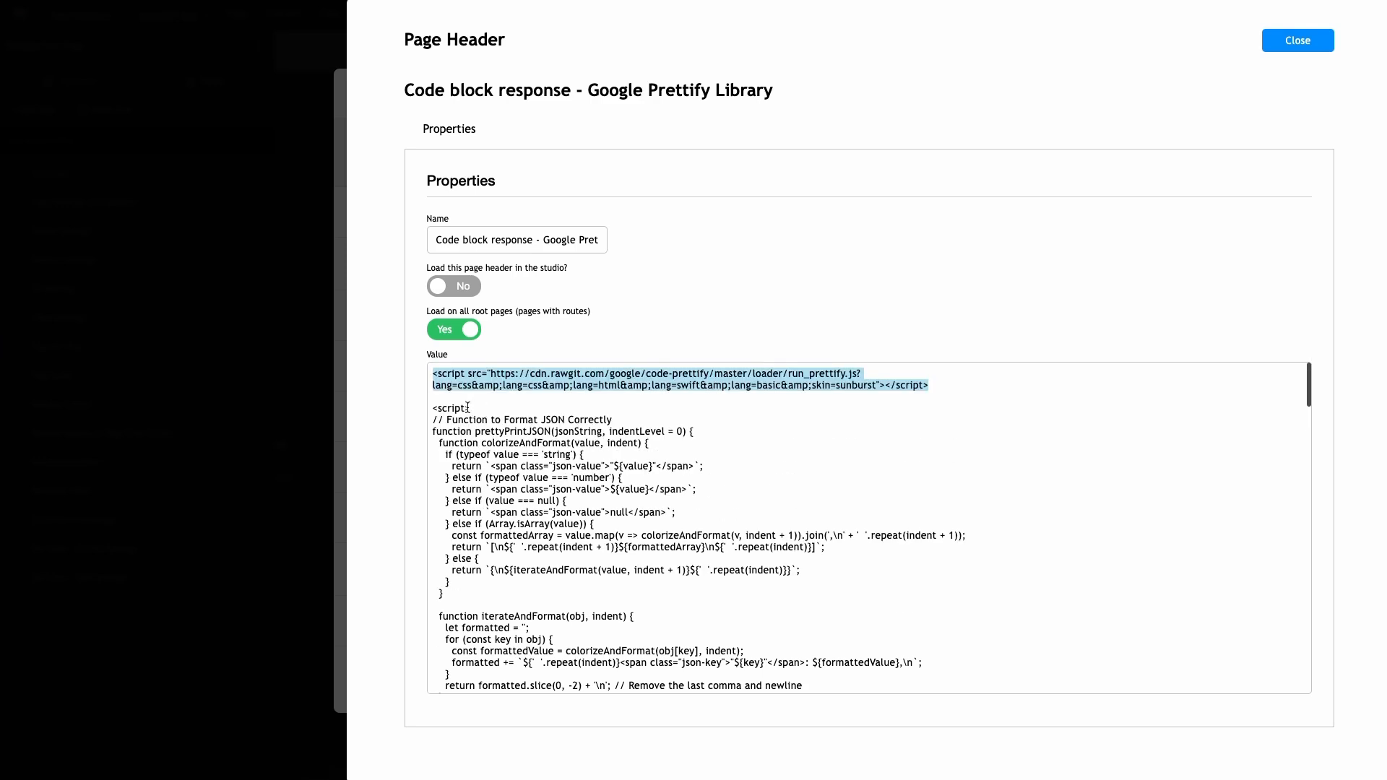
pyautogui.scroll(-2, 562, 440)
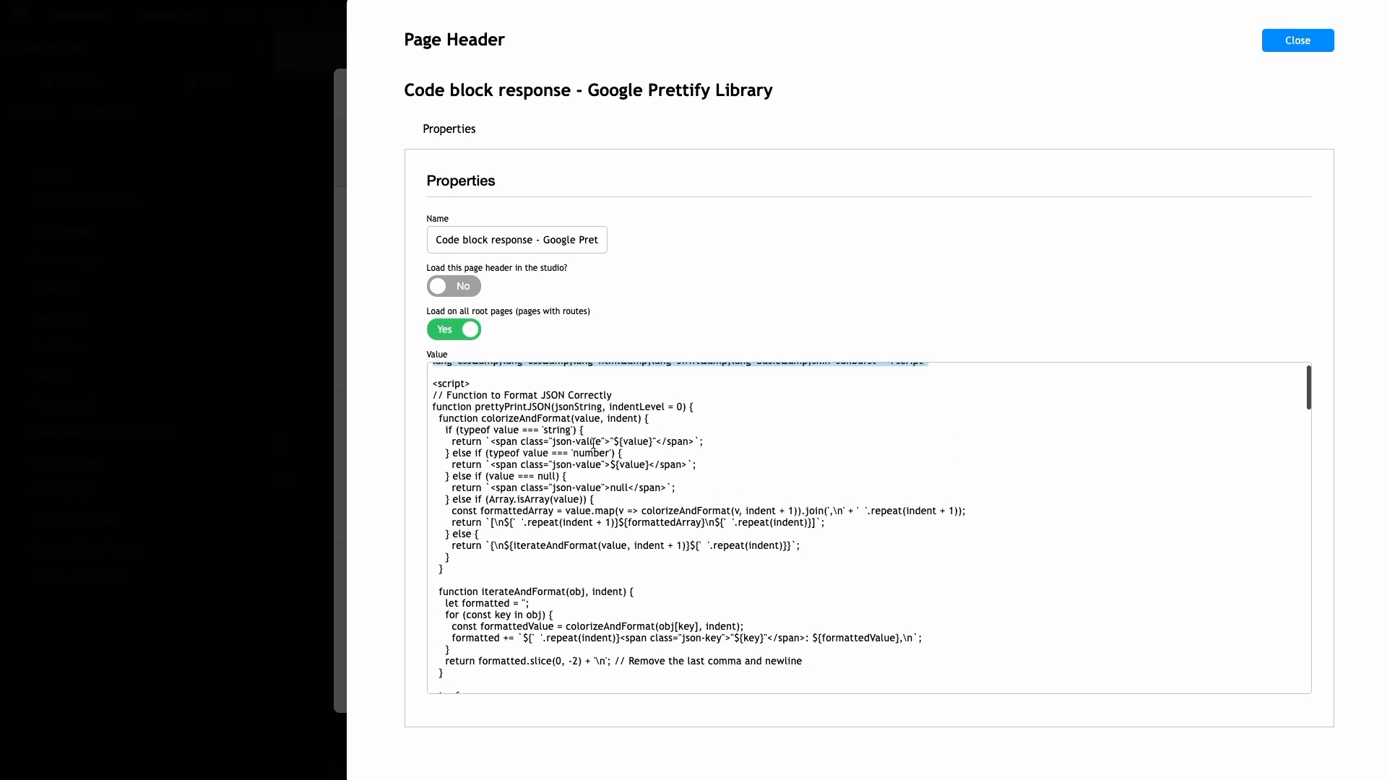
pyautogui.scroll(-3, 597, 470)
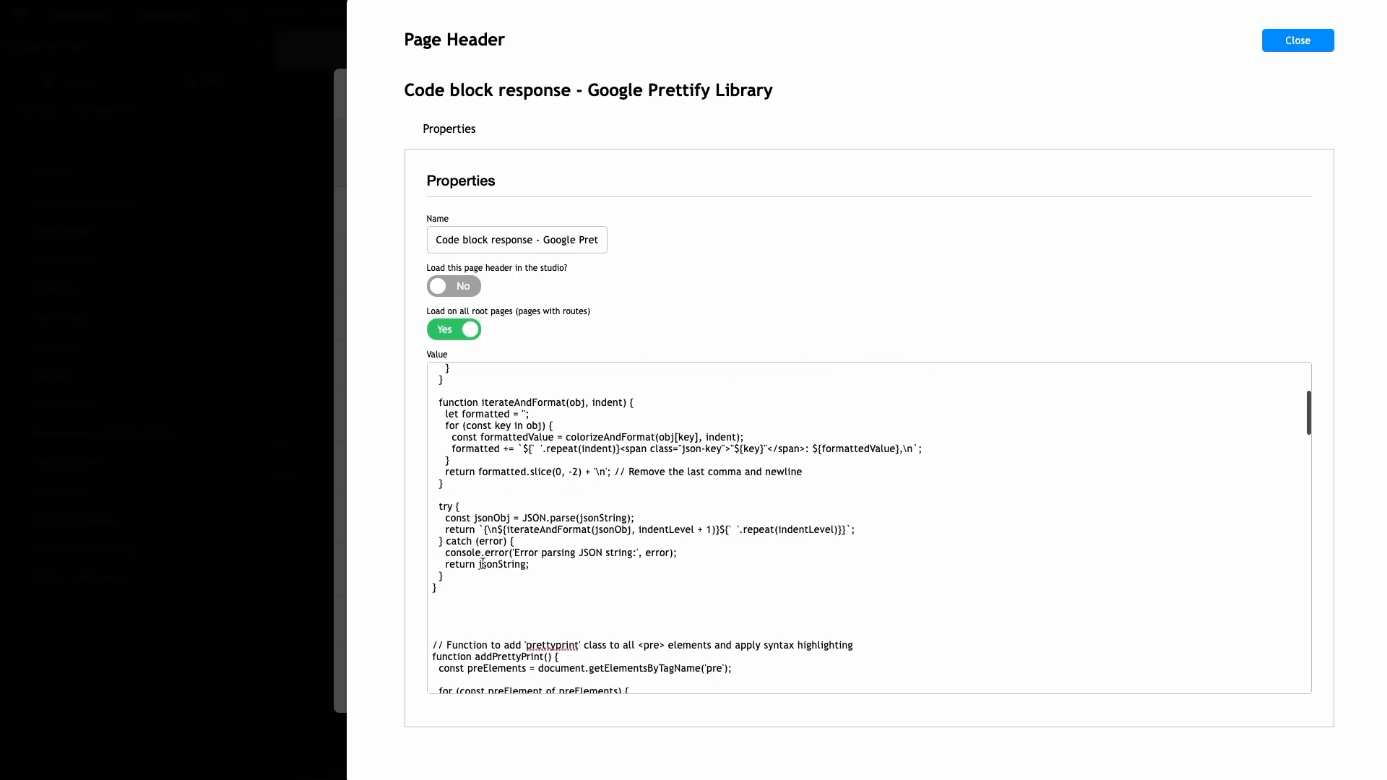
pyautogui.scroll(-4, 480, 592)
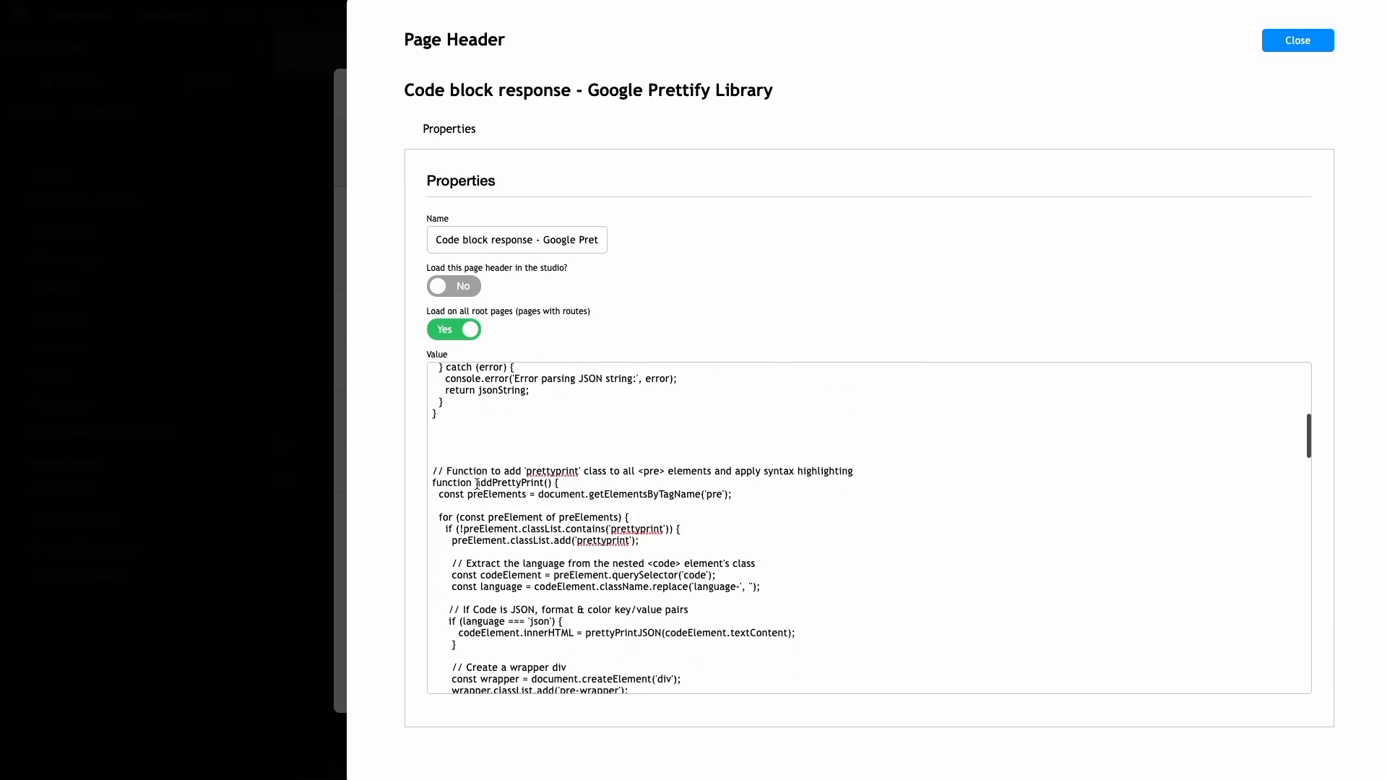
pyautogui.scroll(-1, 540, 505)
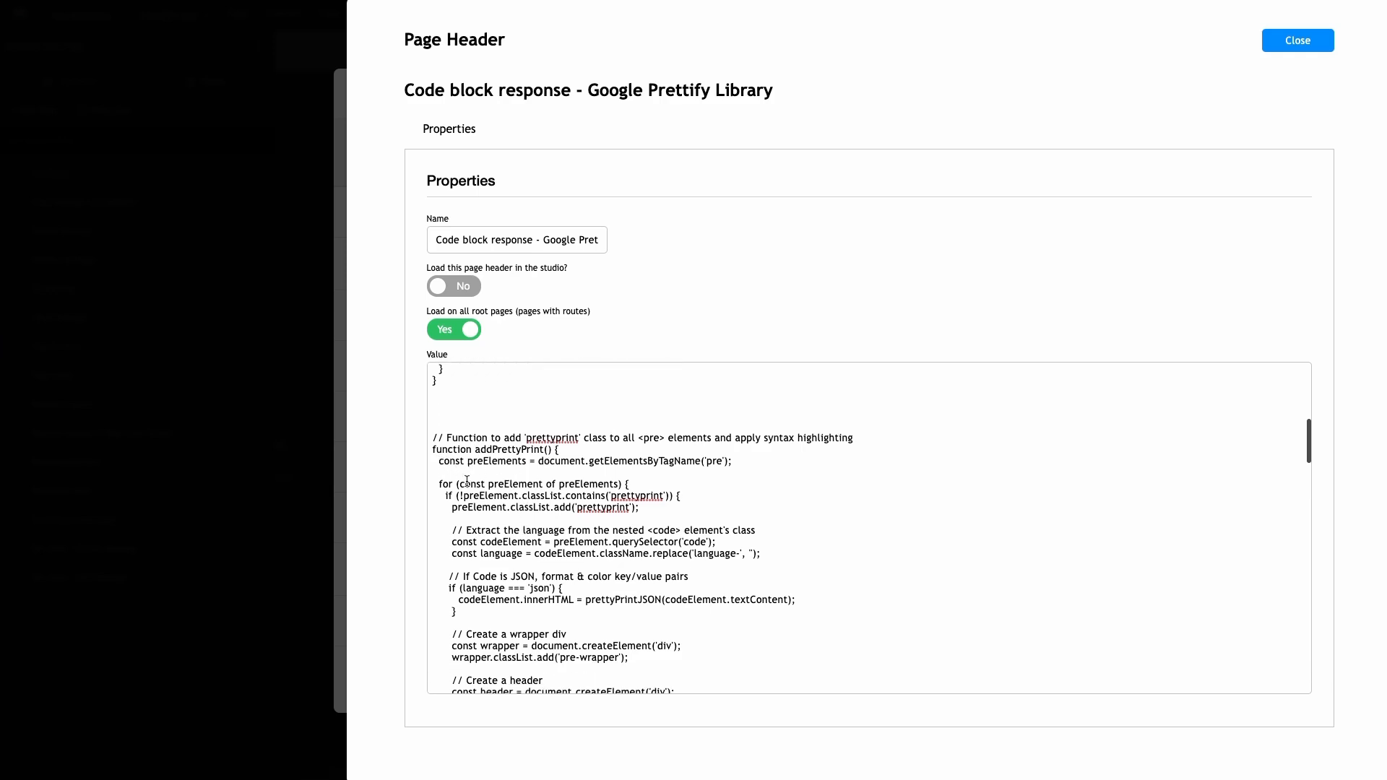
pyautogui.scroll(-1, 500, 530)
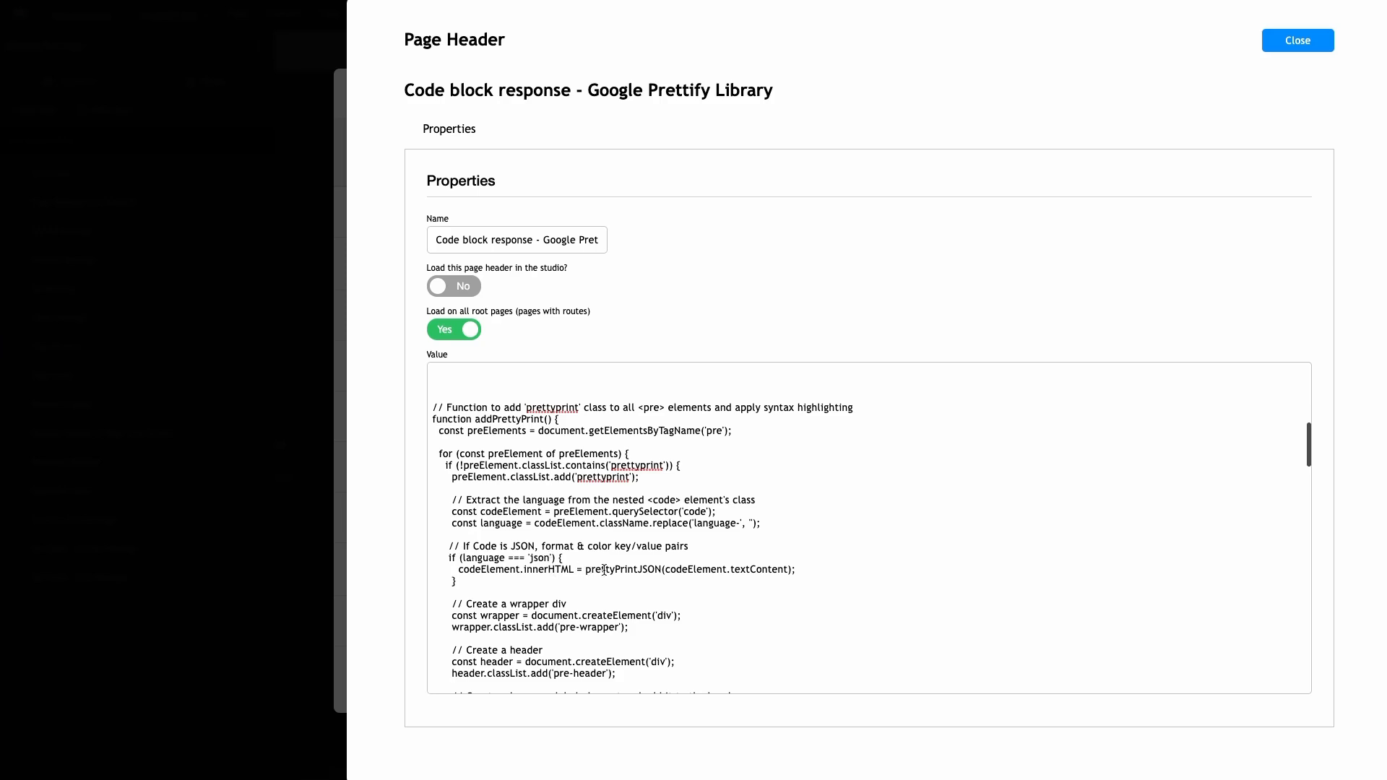
pyautogui.scroll(2, 604, 570)
pyautogui.scroll(-2, 552, 523)
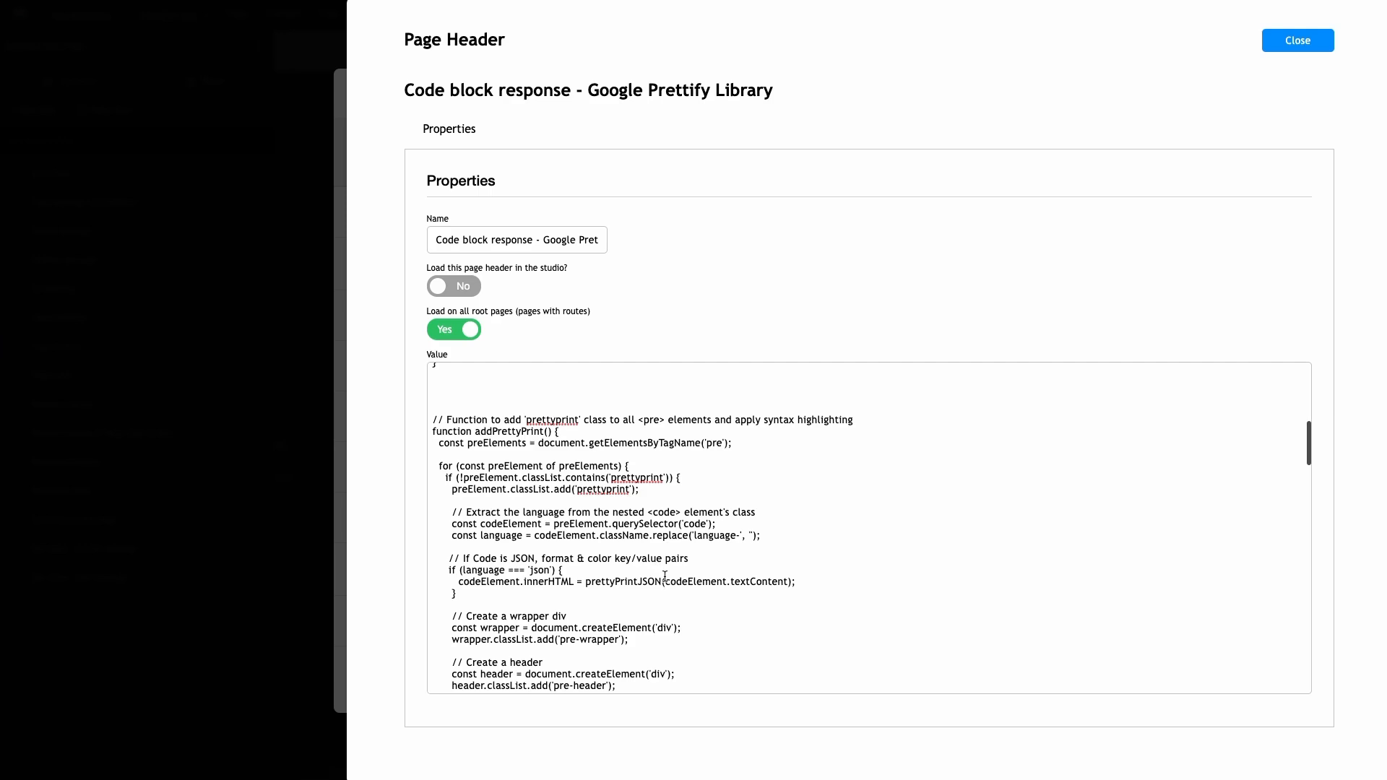
pyautogui.scroll(5, 634, 563)
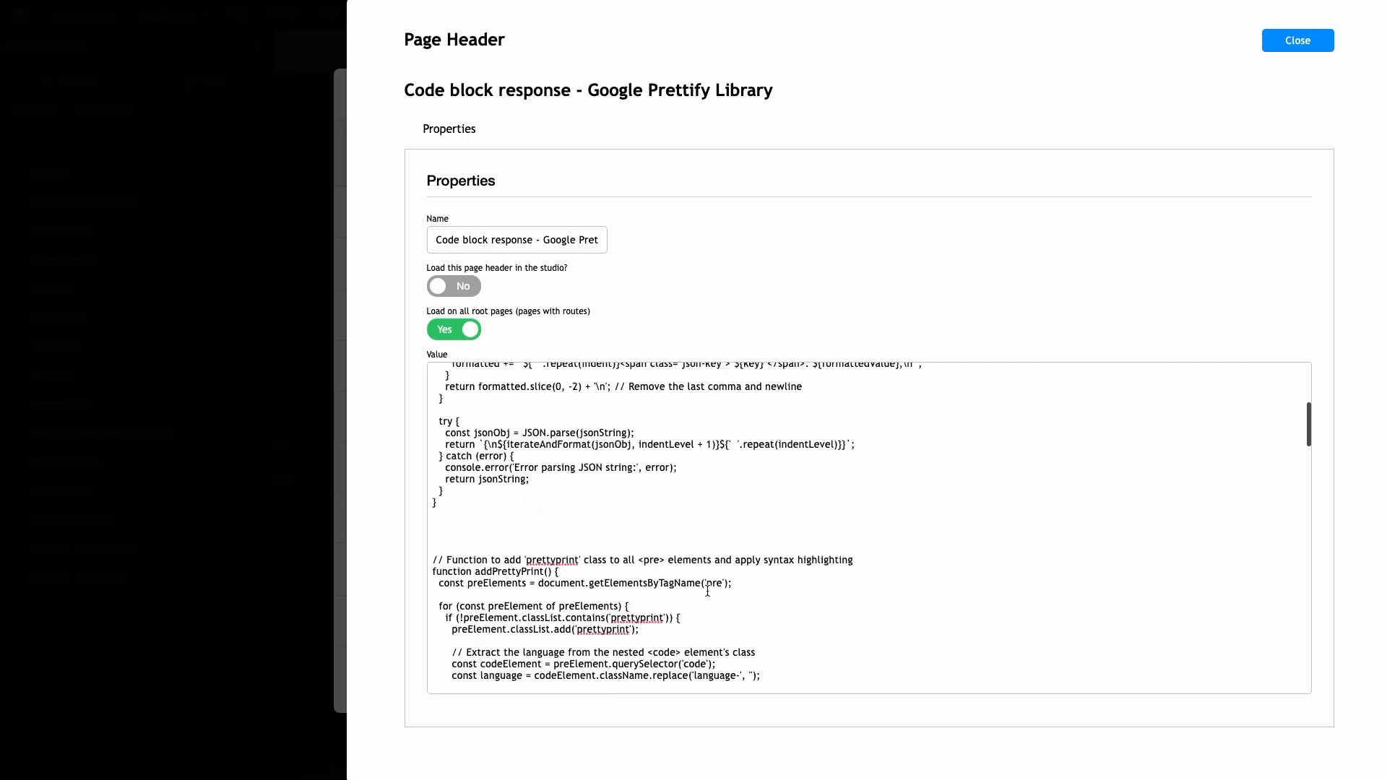
pyautogui.scroll(2, 635, 448)
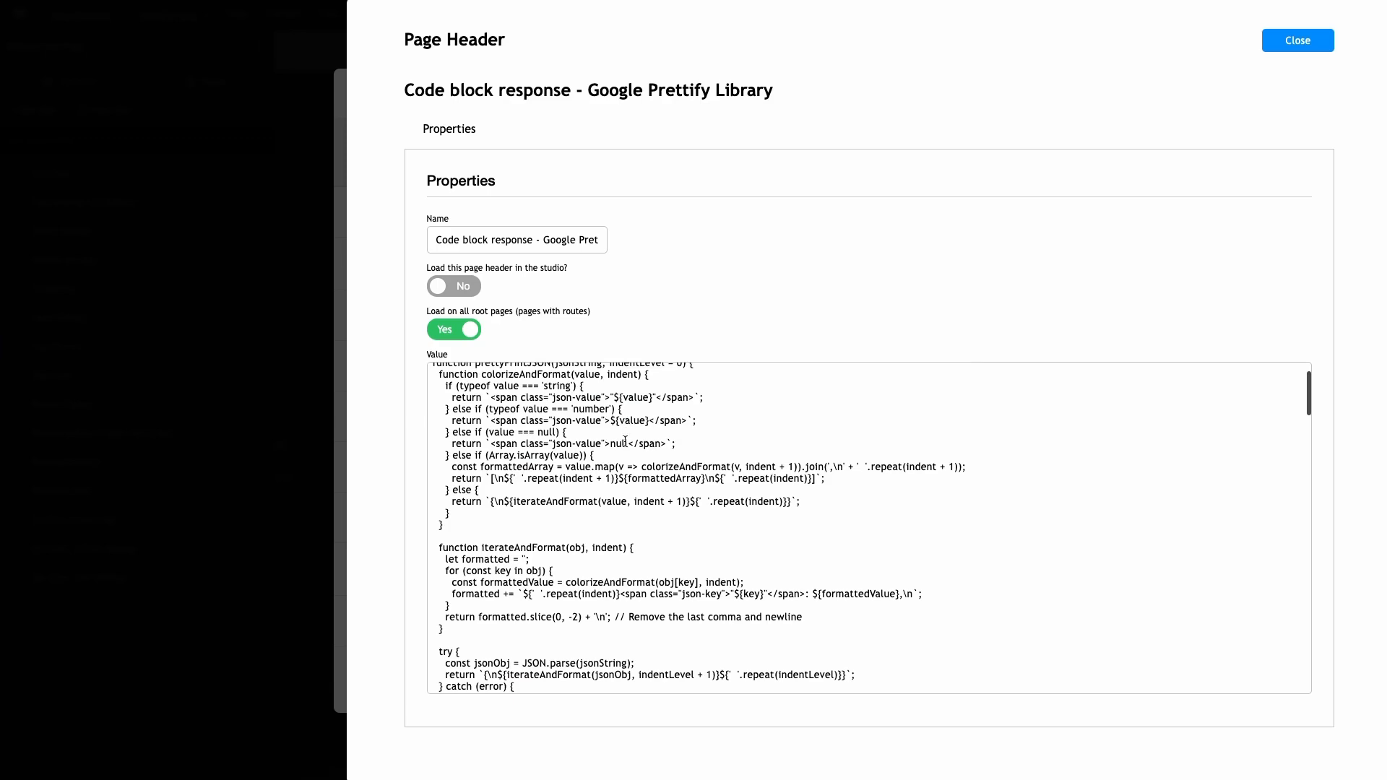
pyautogui.scroll(2, 626, 423)
pyautogui.scroll(-10, 605, 466)
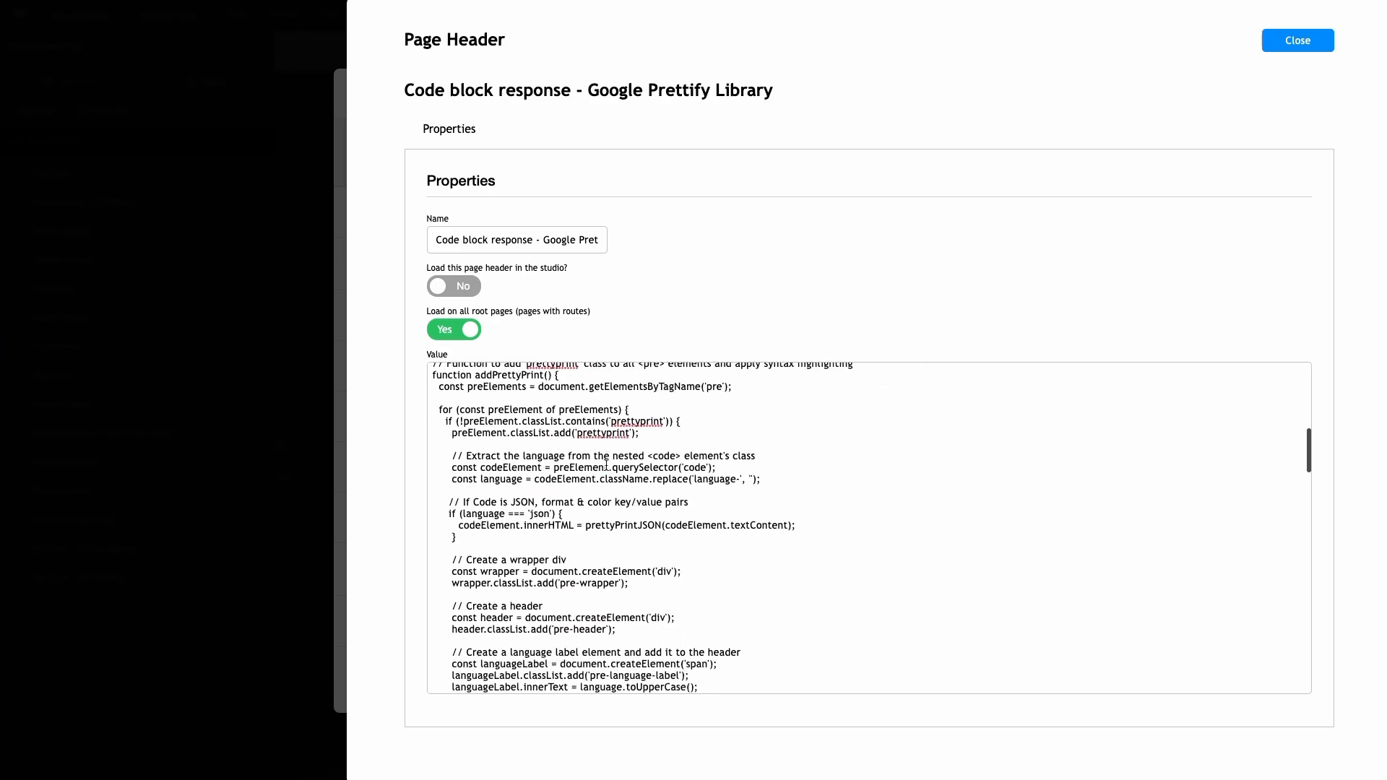
pyautogui.scroll(3, 578, 473)
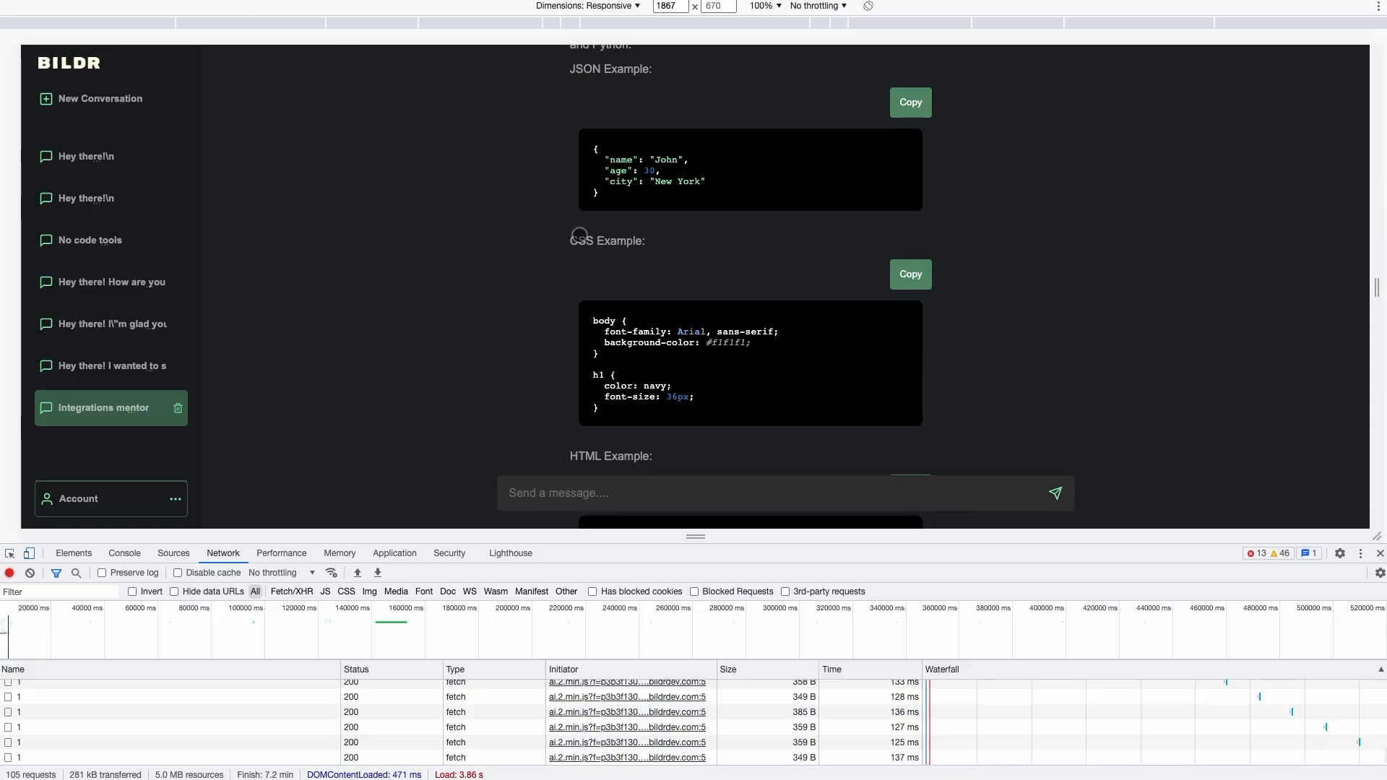
# Inspect the JSON code block, expanding its prettyprinted pre and code elements
pyautogui.rightClick(588, 154)
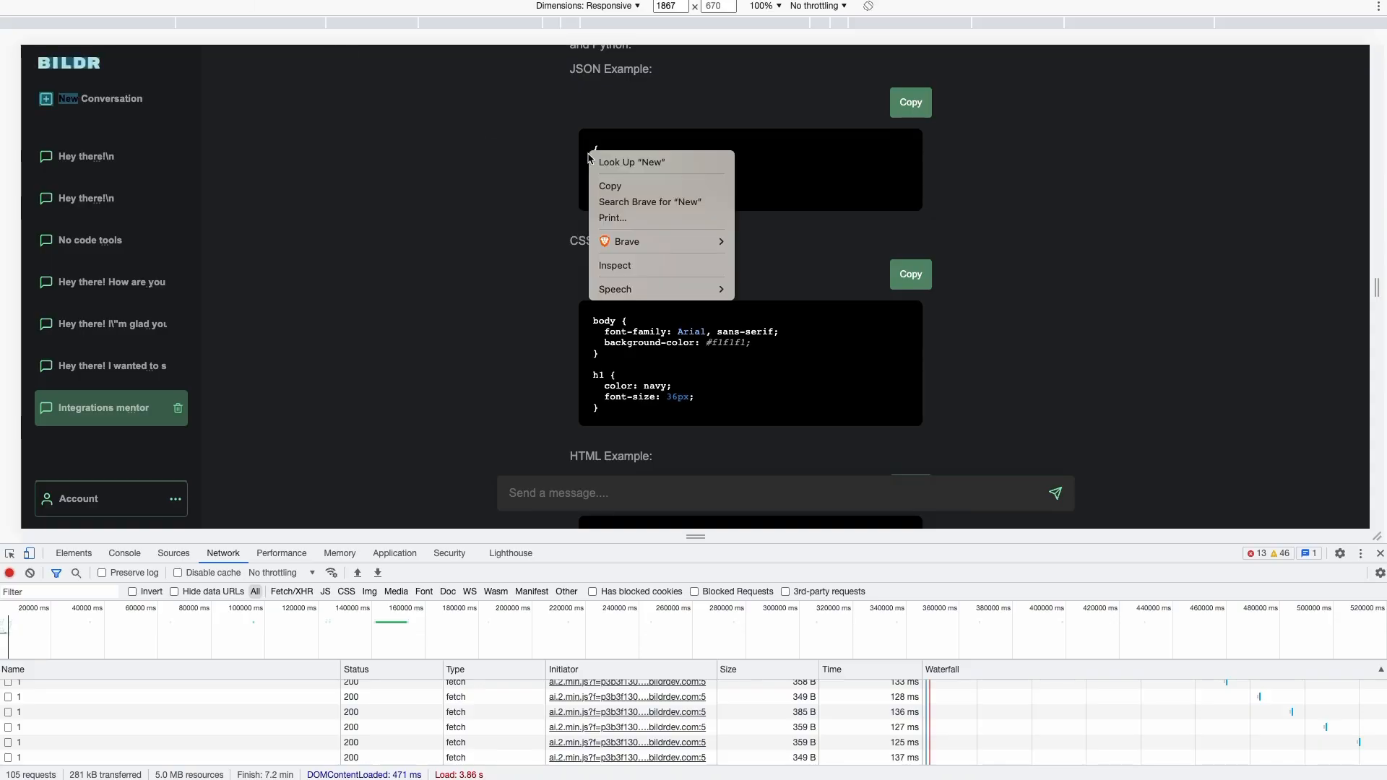
pyautogui.click(650, 267)
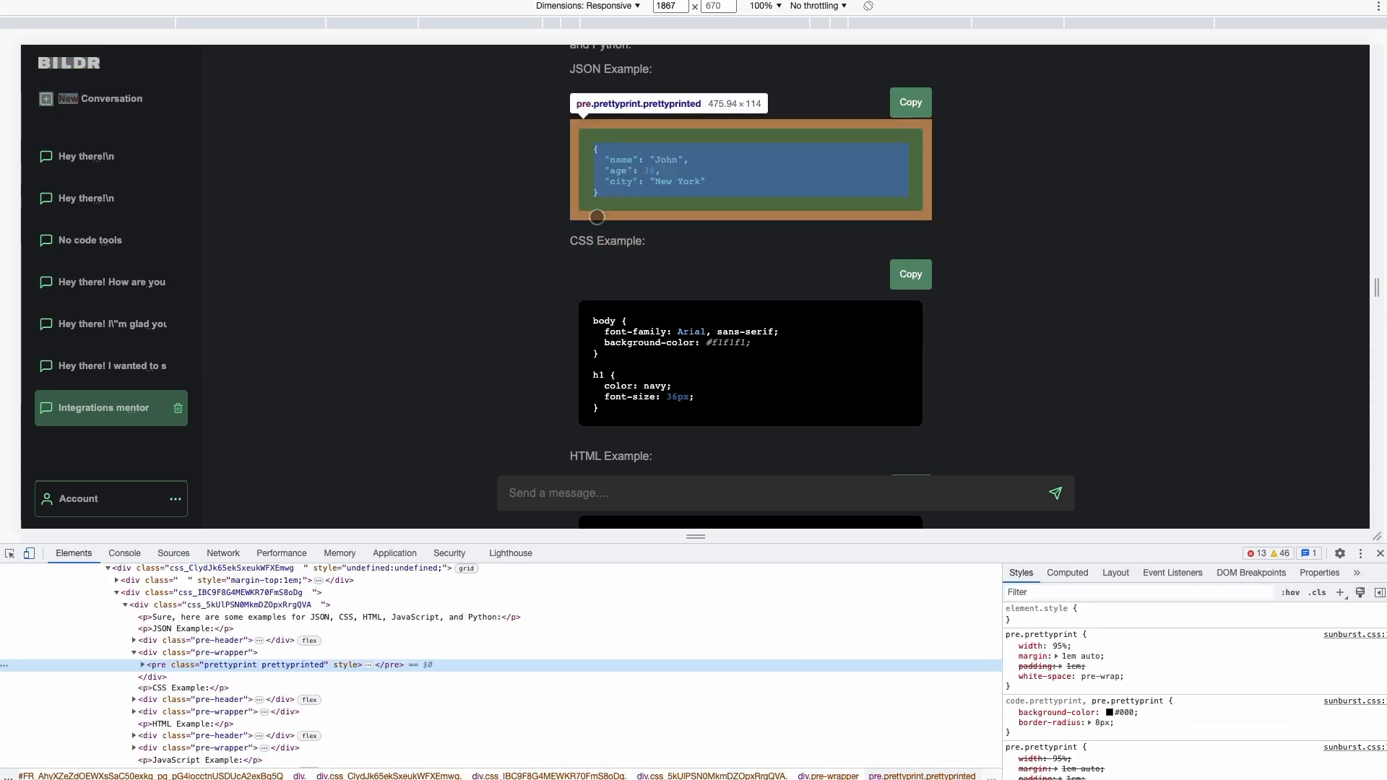
pyautogui.scroll(-1, 607, 145)
pyautogui.scroll(-1, 371, 670)
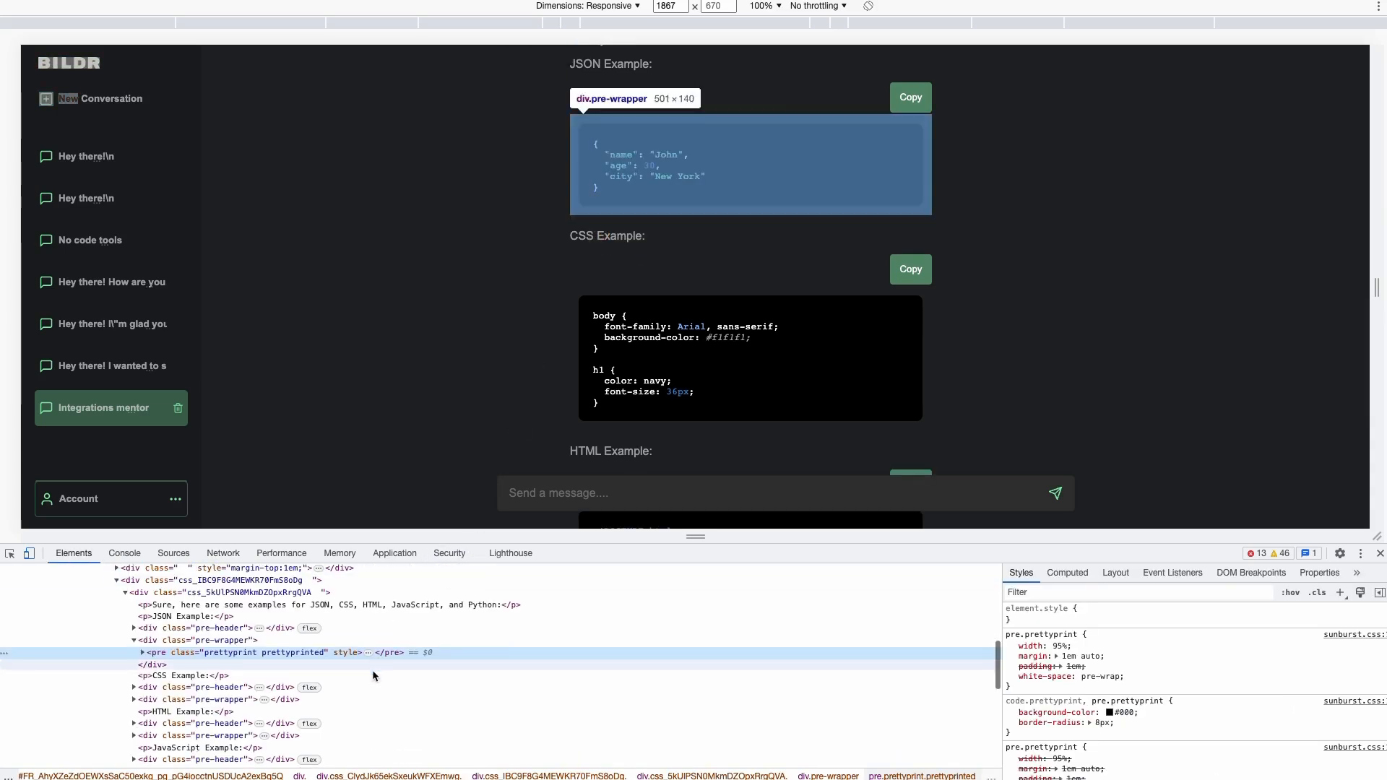
pyautogui.click(143, 652)
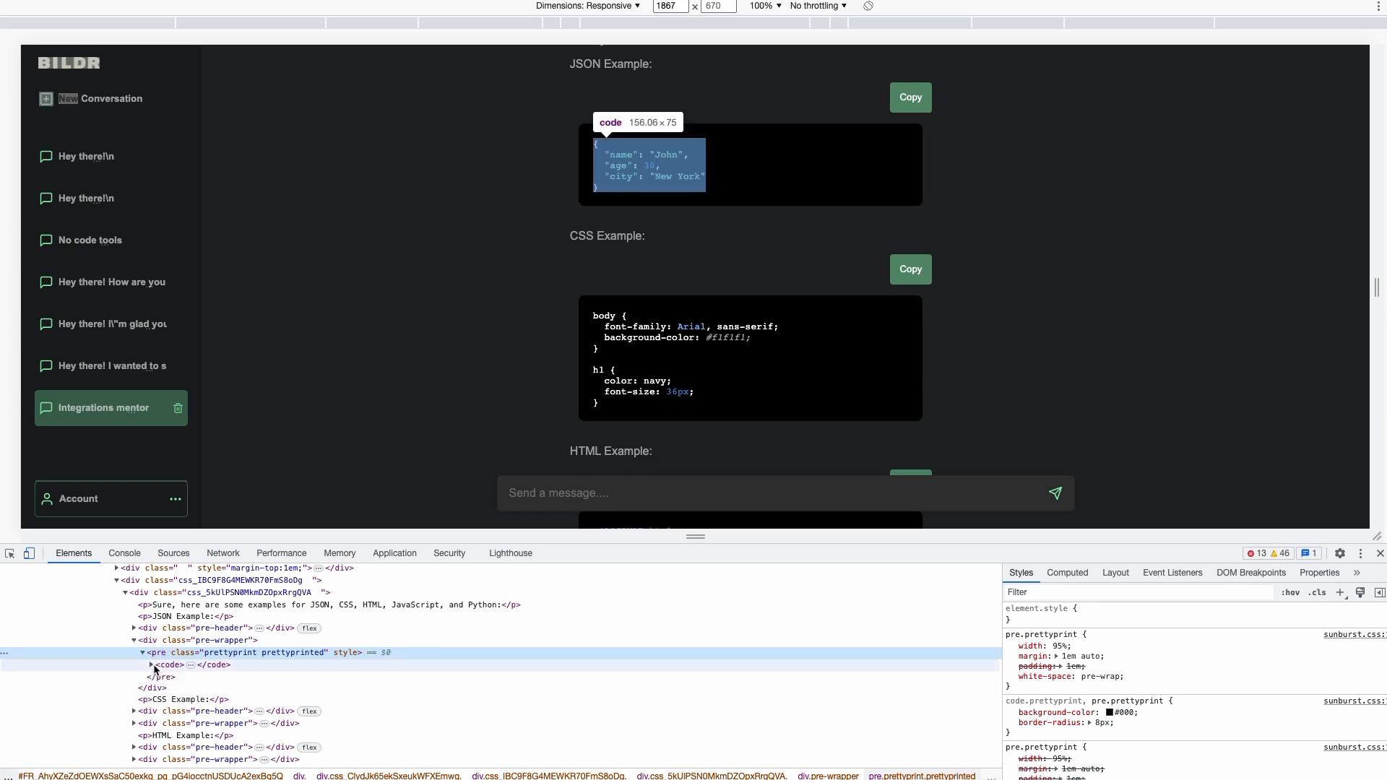
pyautogui.click(152, 664)
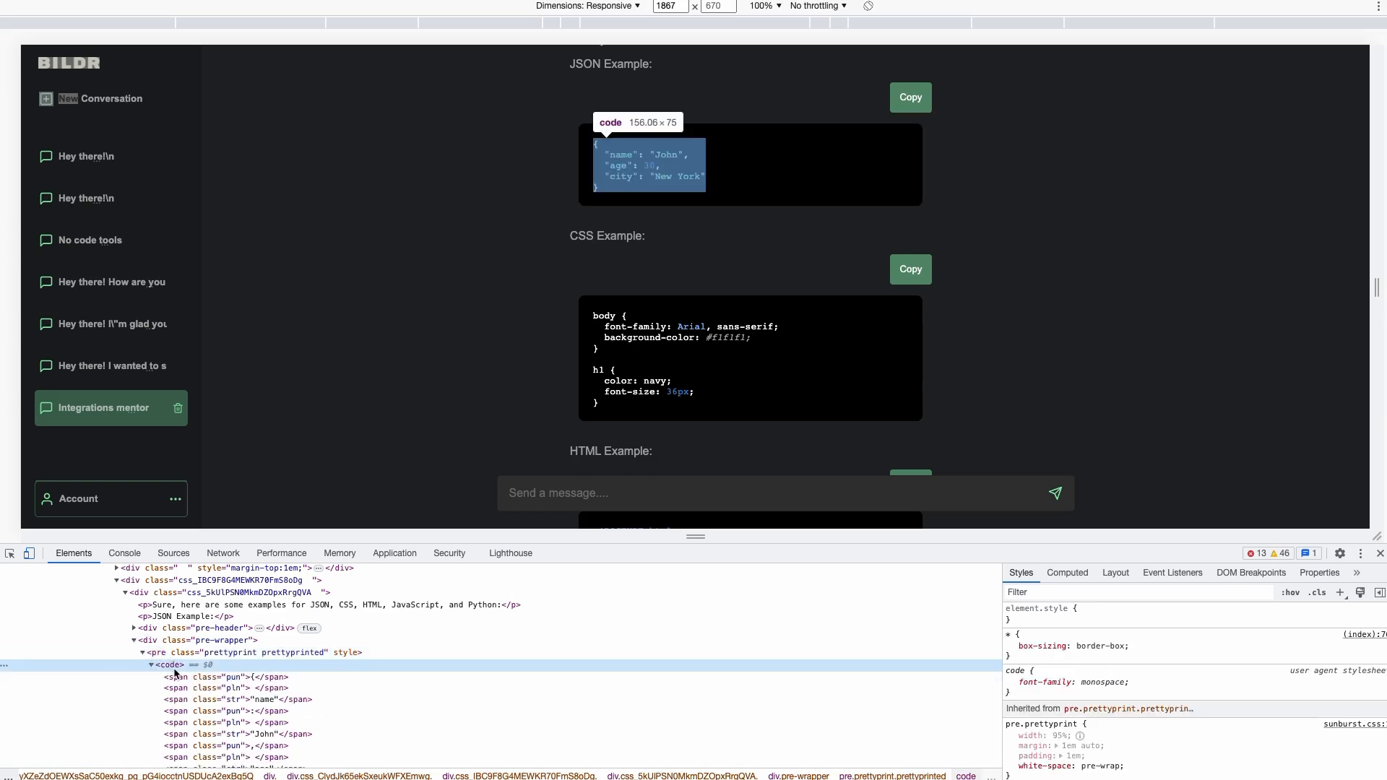
# Expand the CSS example's pre and code nodes and scroll through its span.pln/span.pun tokens
pyautogui.scroll(-1, 181, 683)
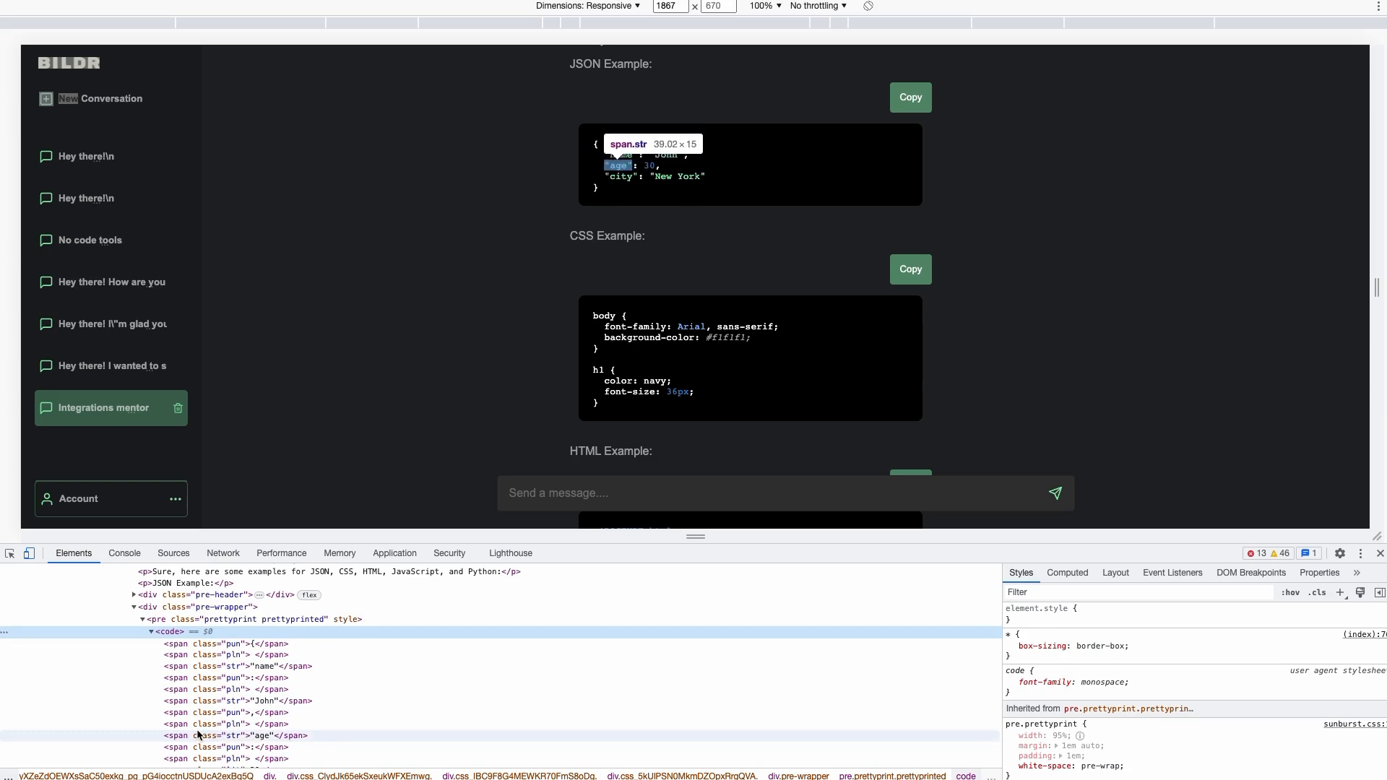
pyautogui.scroll(-3, 210, 729)
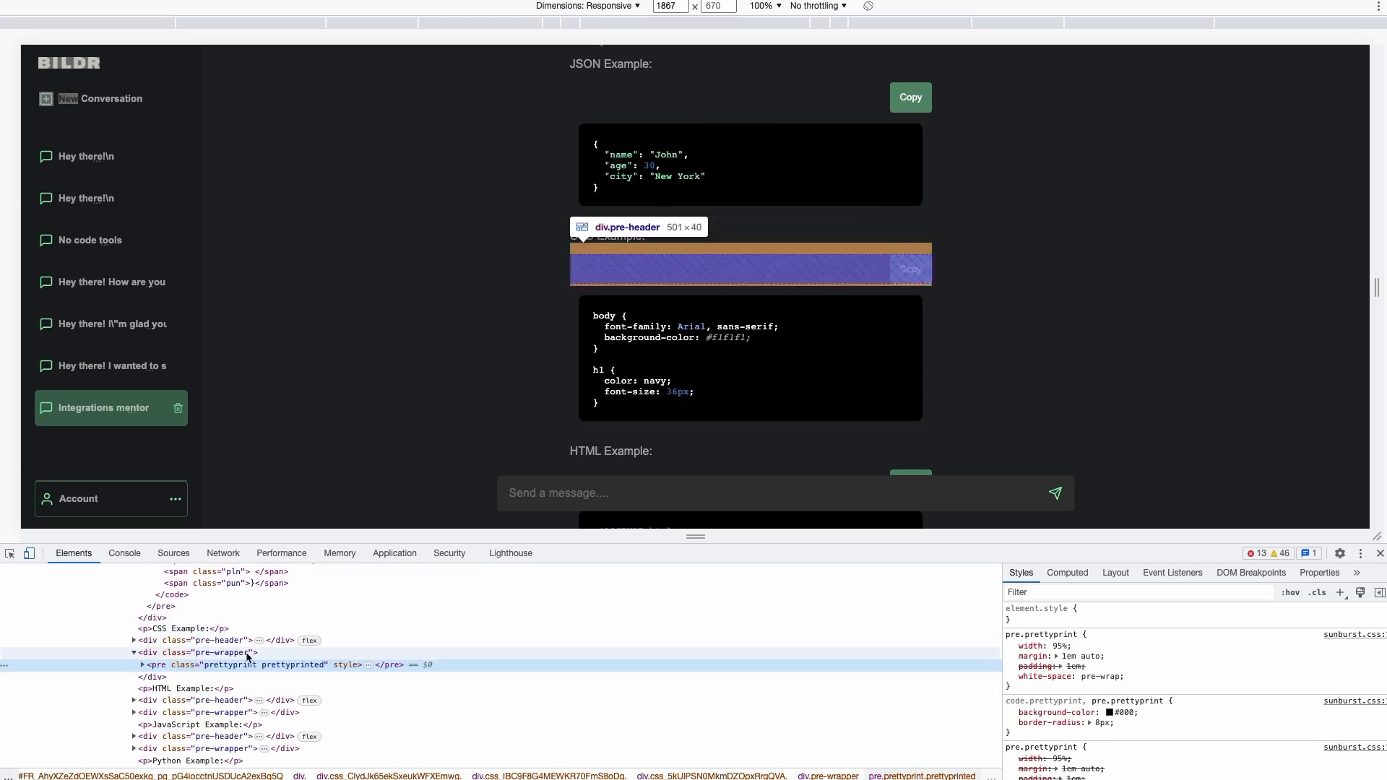
pyautogui.click(143, 665)
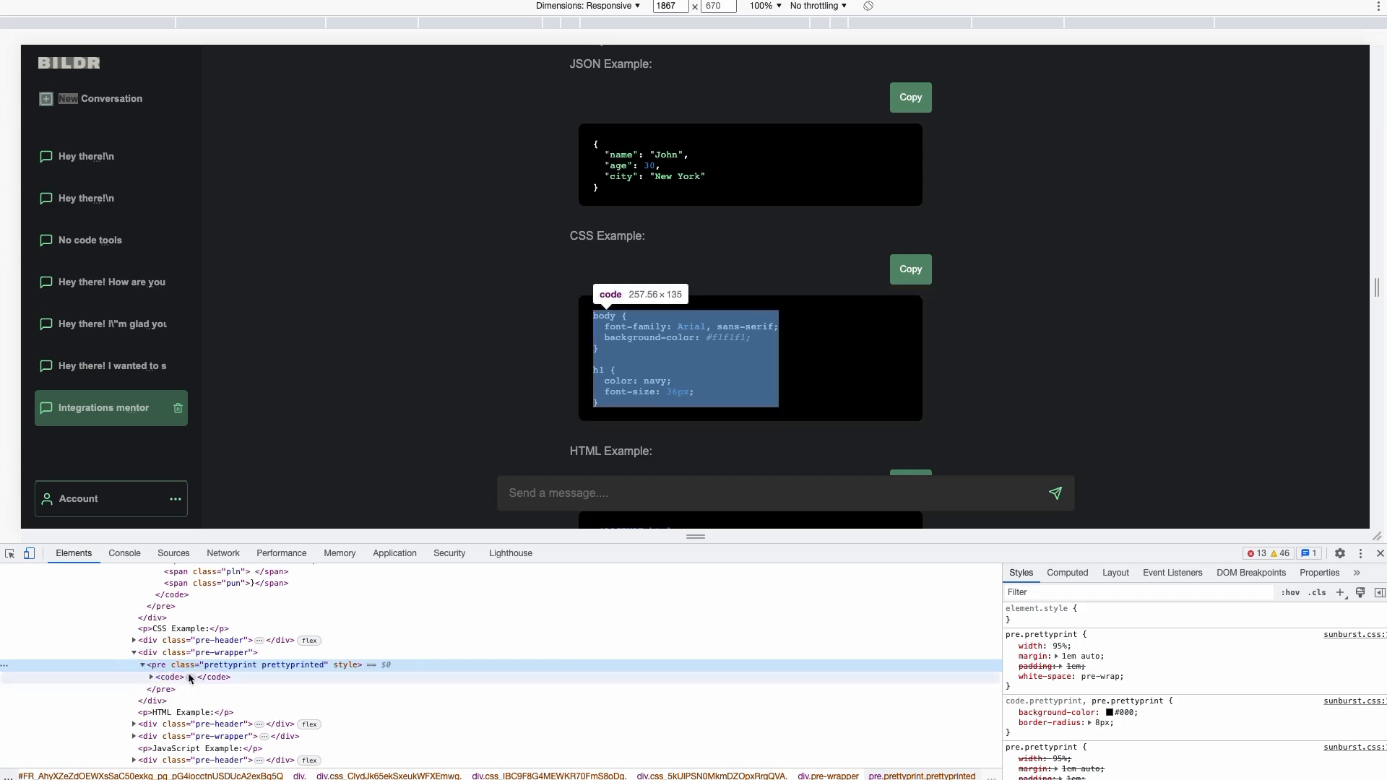
pyautogui.click(149, 665)
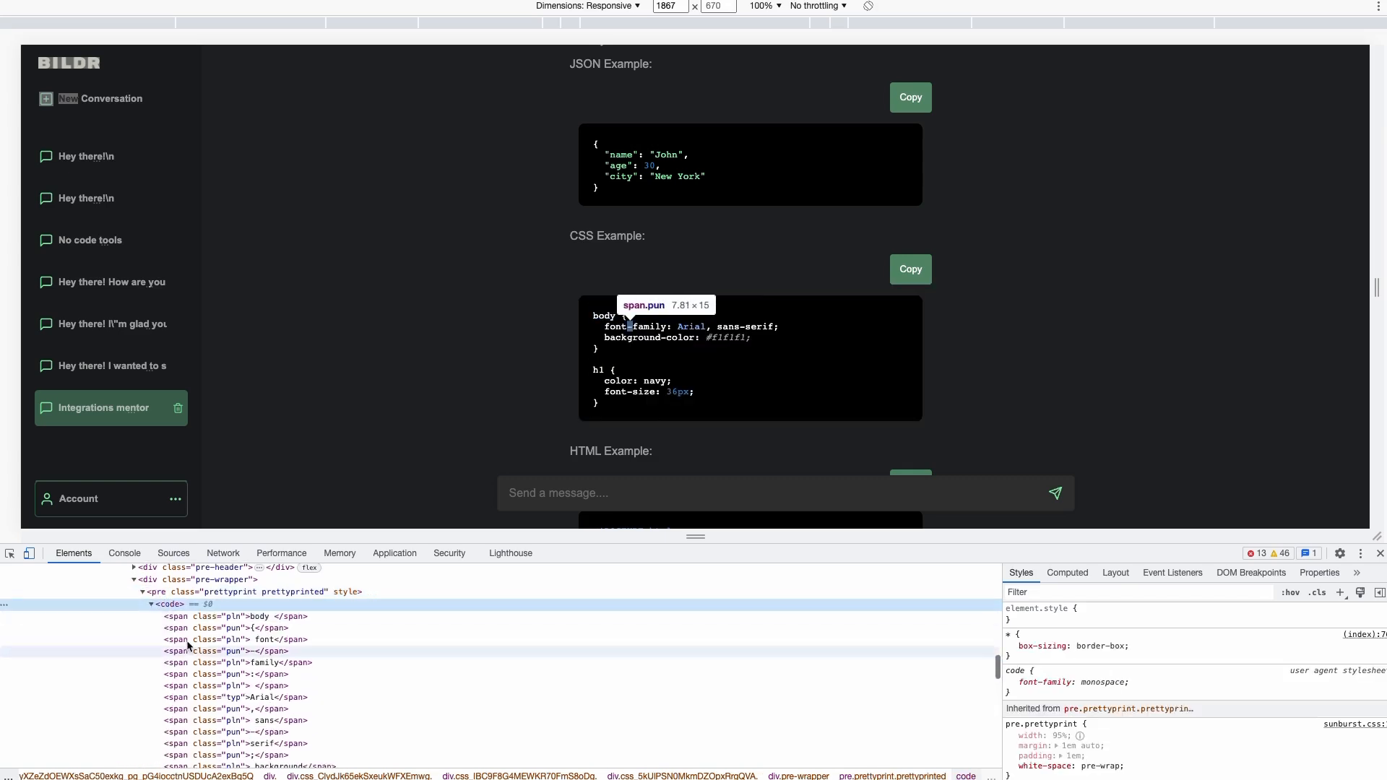
pyautogui.scroll(-3, 183, 626)
pyautogui.scroll(-5, 184, 626)
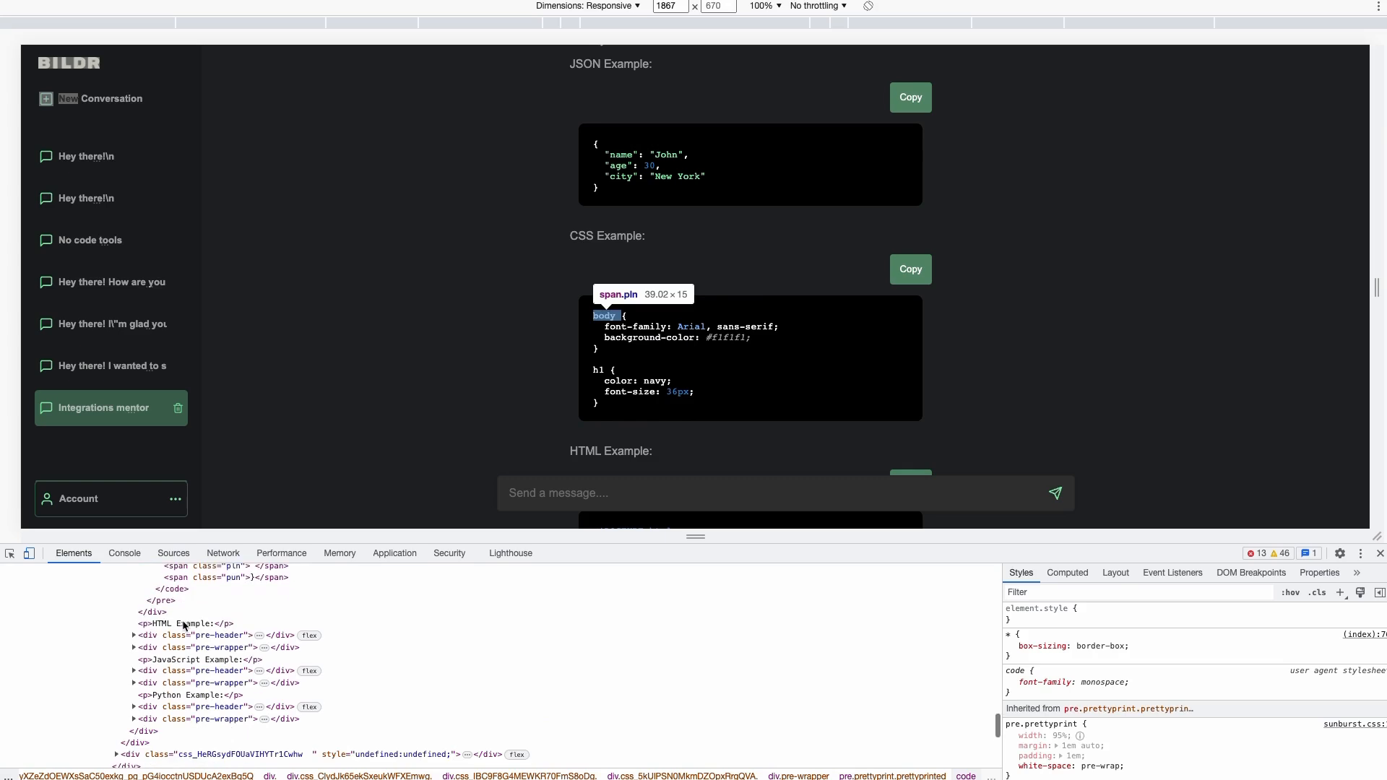
pyautogui.scroll(-1, 183, 625)
pyautogui.scroll(-3, 730, 311)
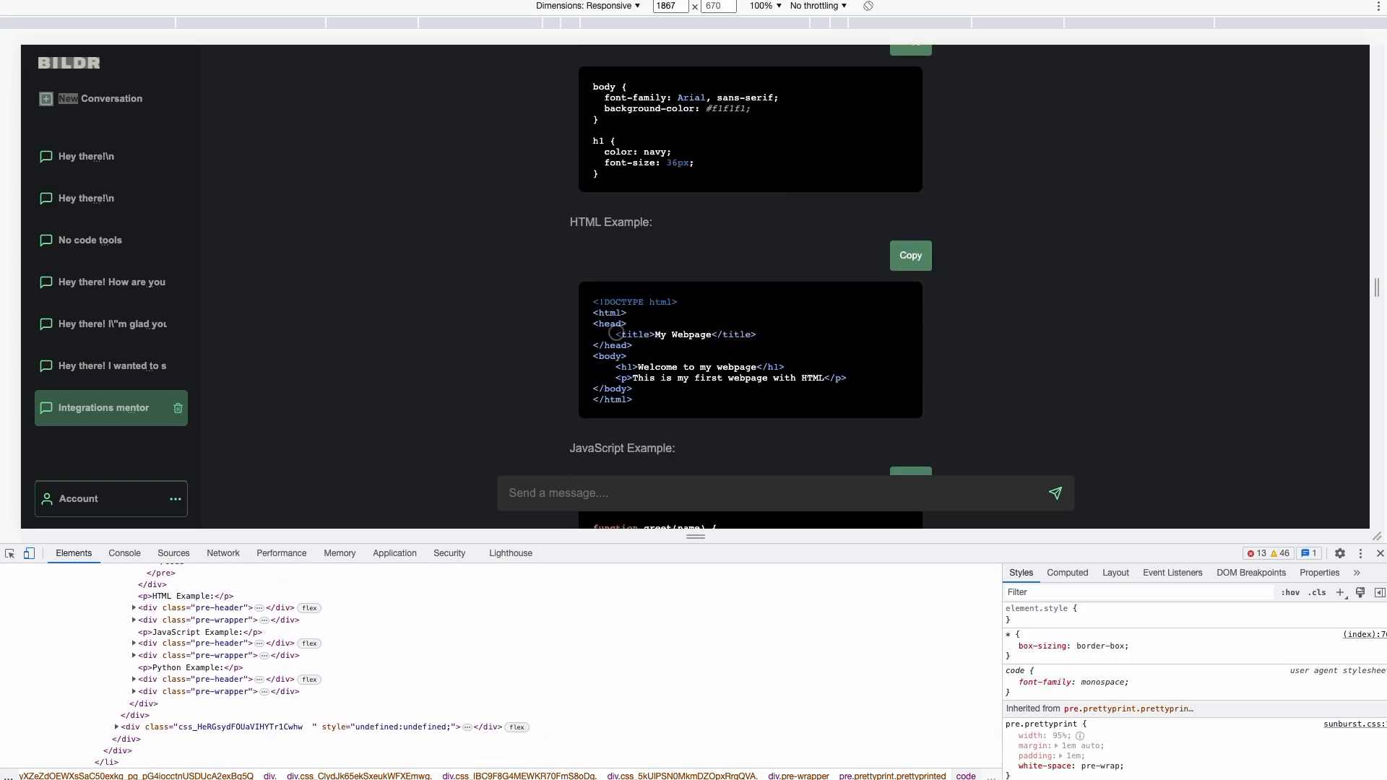
pyautogui.scroll(3, 629, 316)
pyautogui.scroll(5, 629, 318)
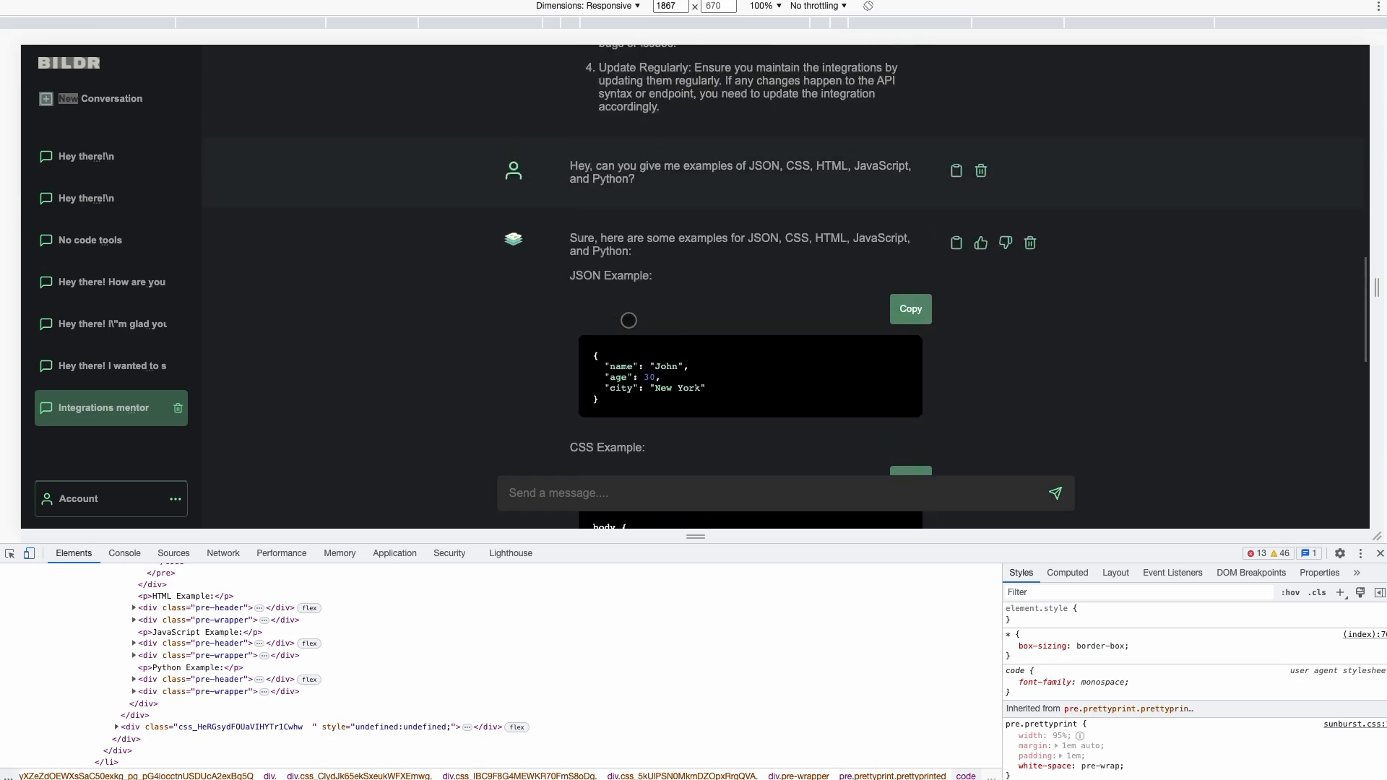
# Copy the CSS example's code with its block's Copy button
pyautogui.scroll(-6, 629, 317)
pyautogui.scroll(-5, 629, 317)
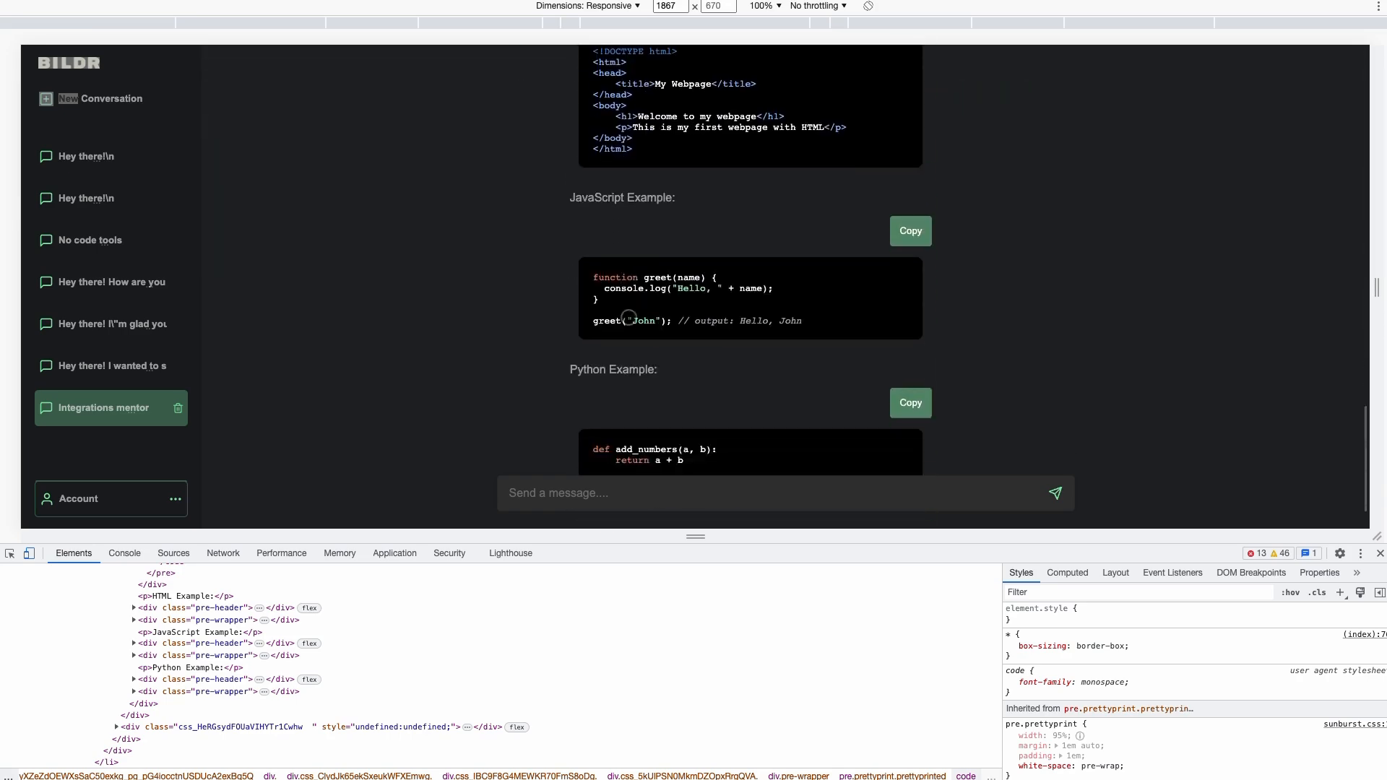
pyautogui.scroll(2, 632, 364)
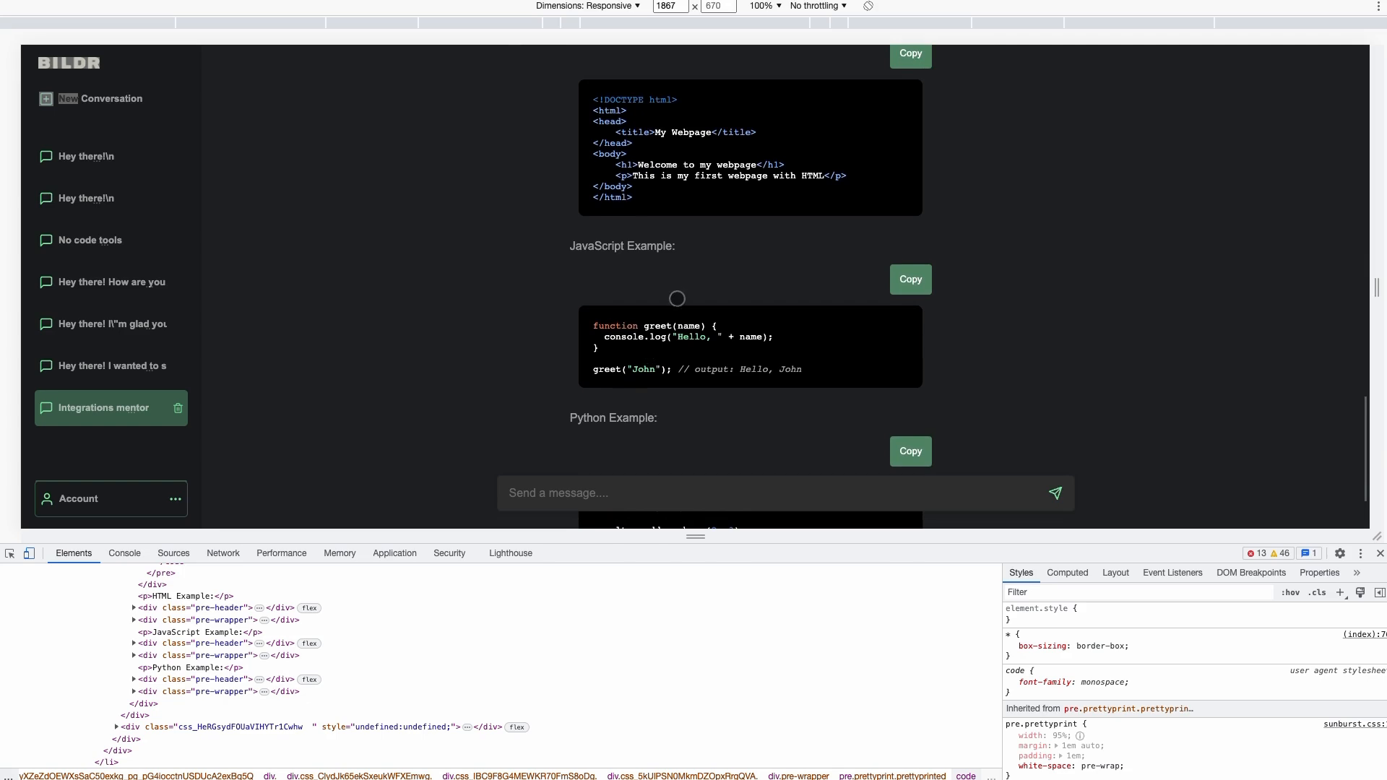
pyautogui.scroll(4, 647, 229)
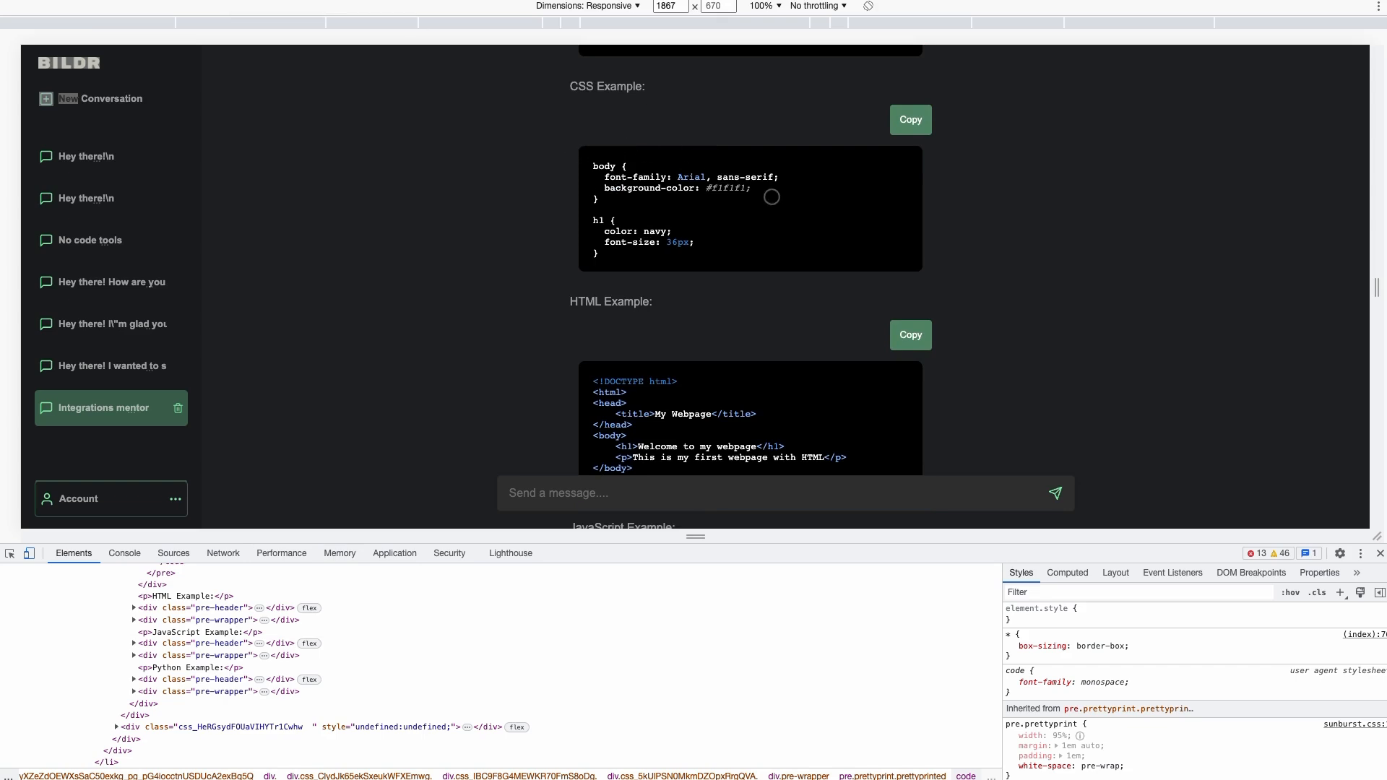
pyautogui.click(895, 121)
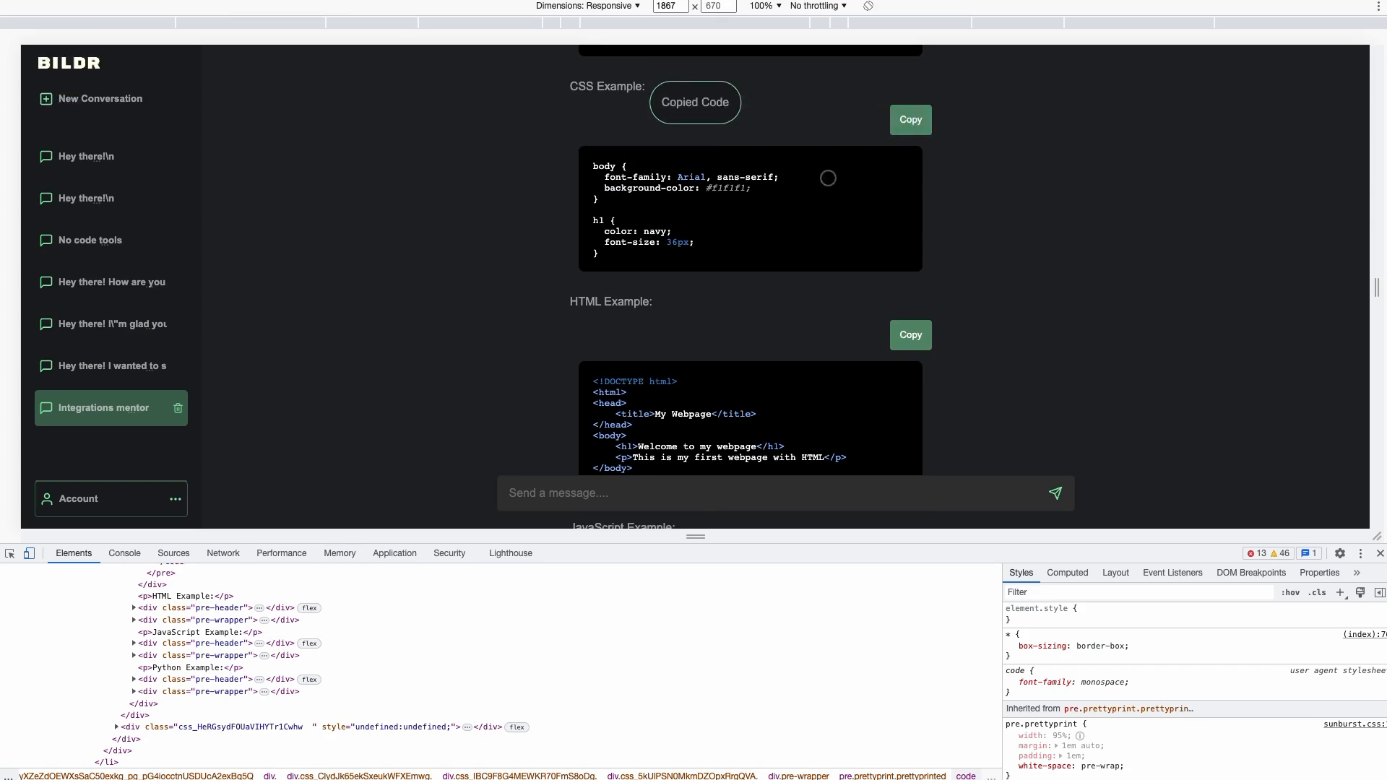
pyautogui.click(880, 126)
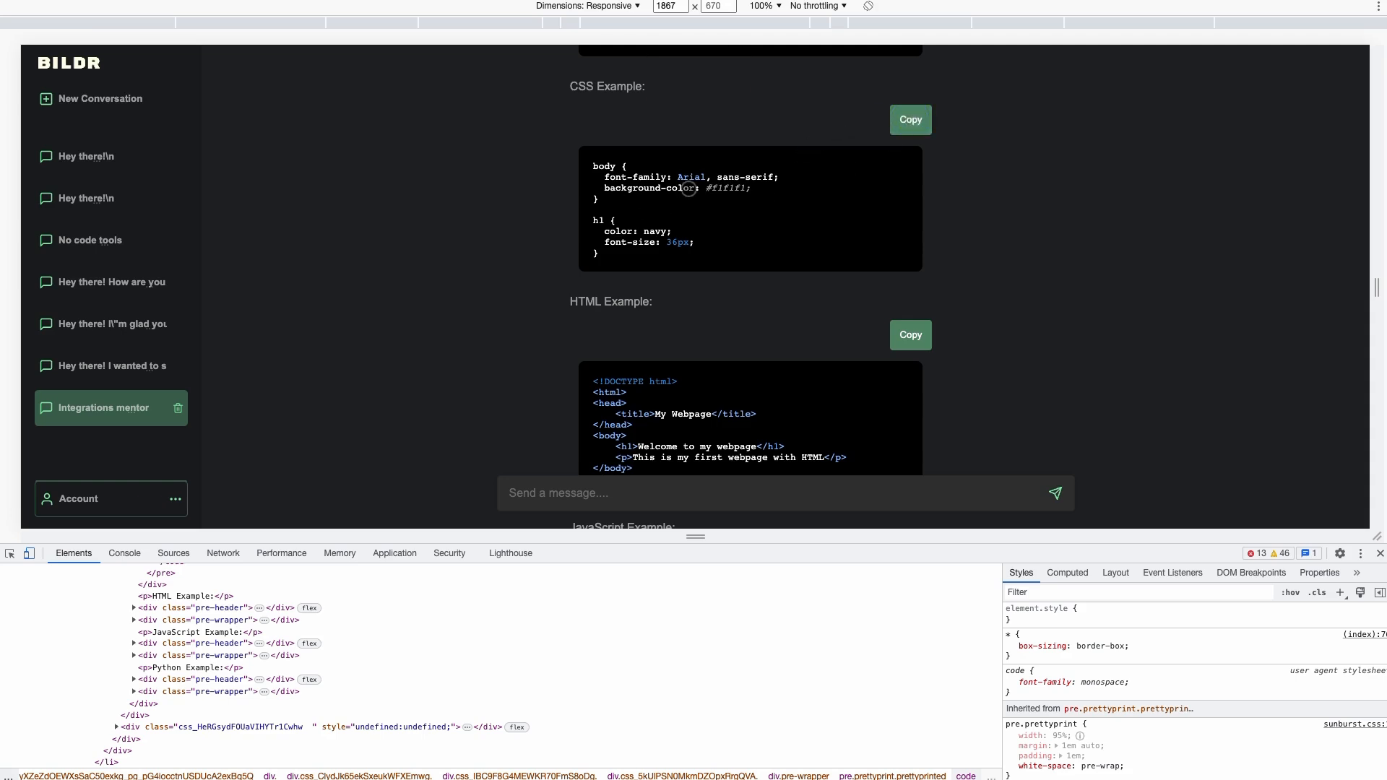
# Copy the entire bot reply with the message copy icon
pyautogui.scroll(5, 978, 130)
pyautogui.click(956, 59)
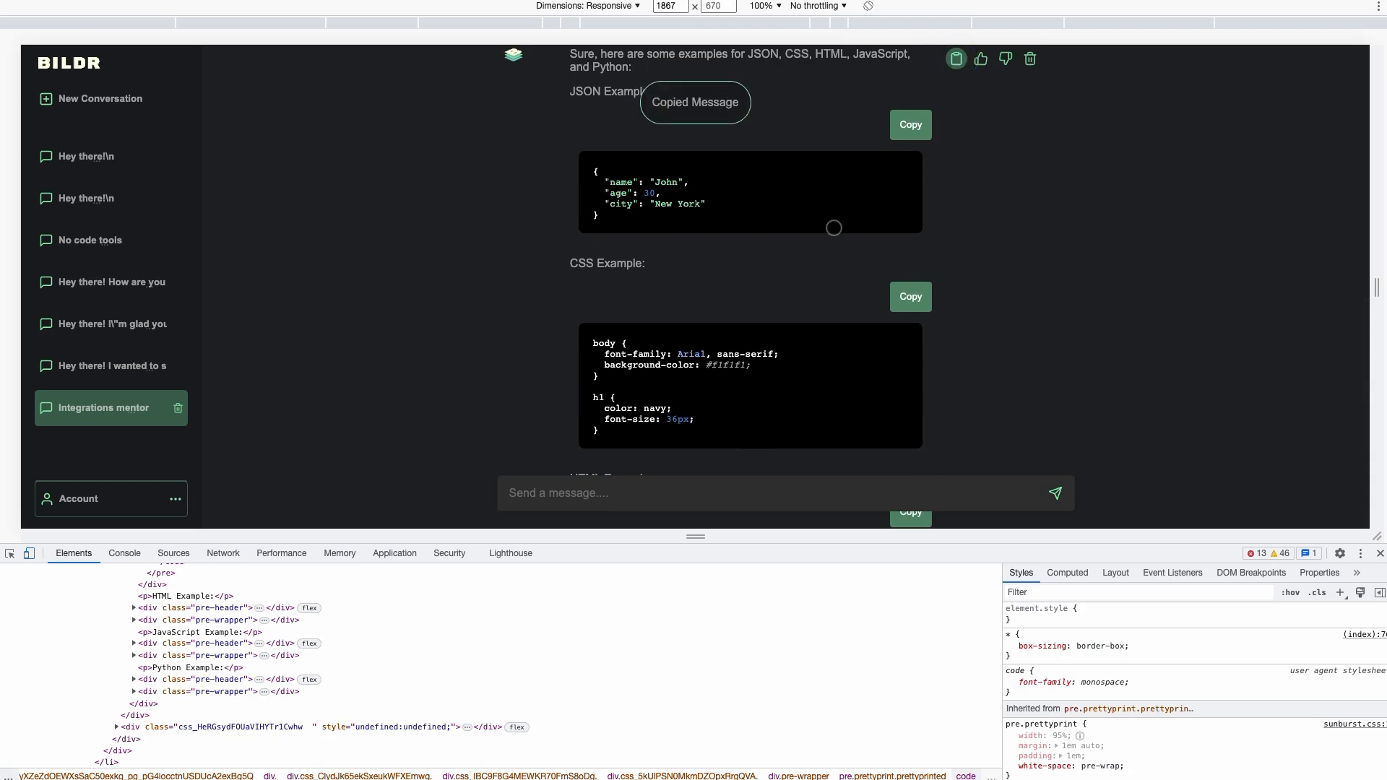
pyautogui.scroll(1, 621, 375)
pyautogui.scroll(-2, 635, 392)
pyautogui.scroll(-1, 635, 392)
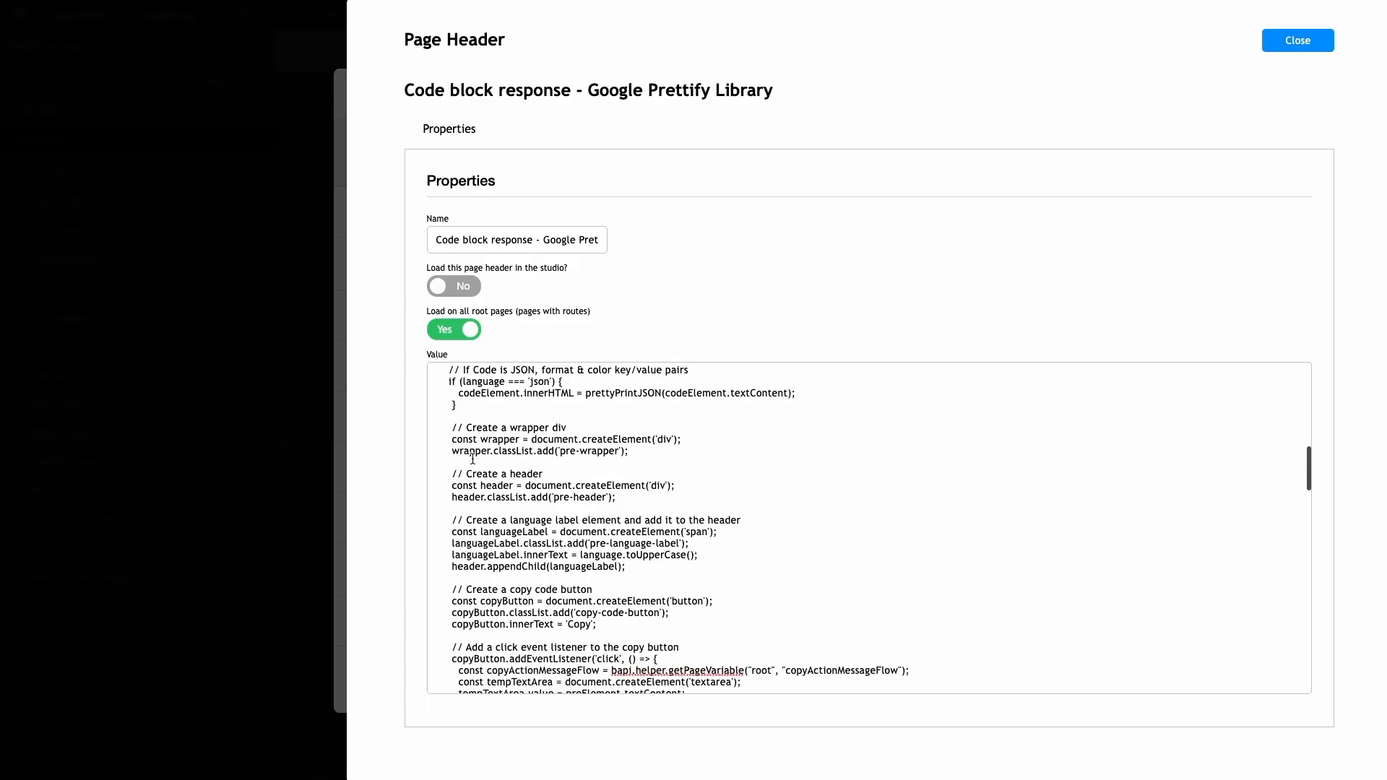
# Copy the CSS example from the chat reply to test the Copied Code notice
pyautogui.scroll(5, 482, 491)
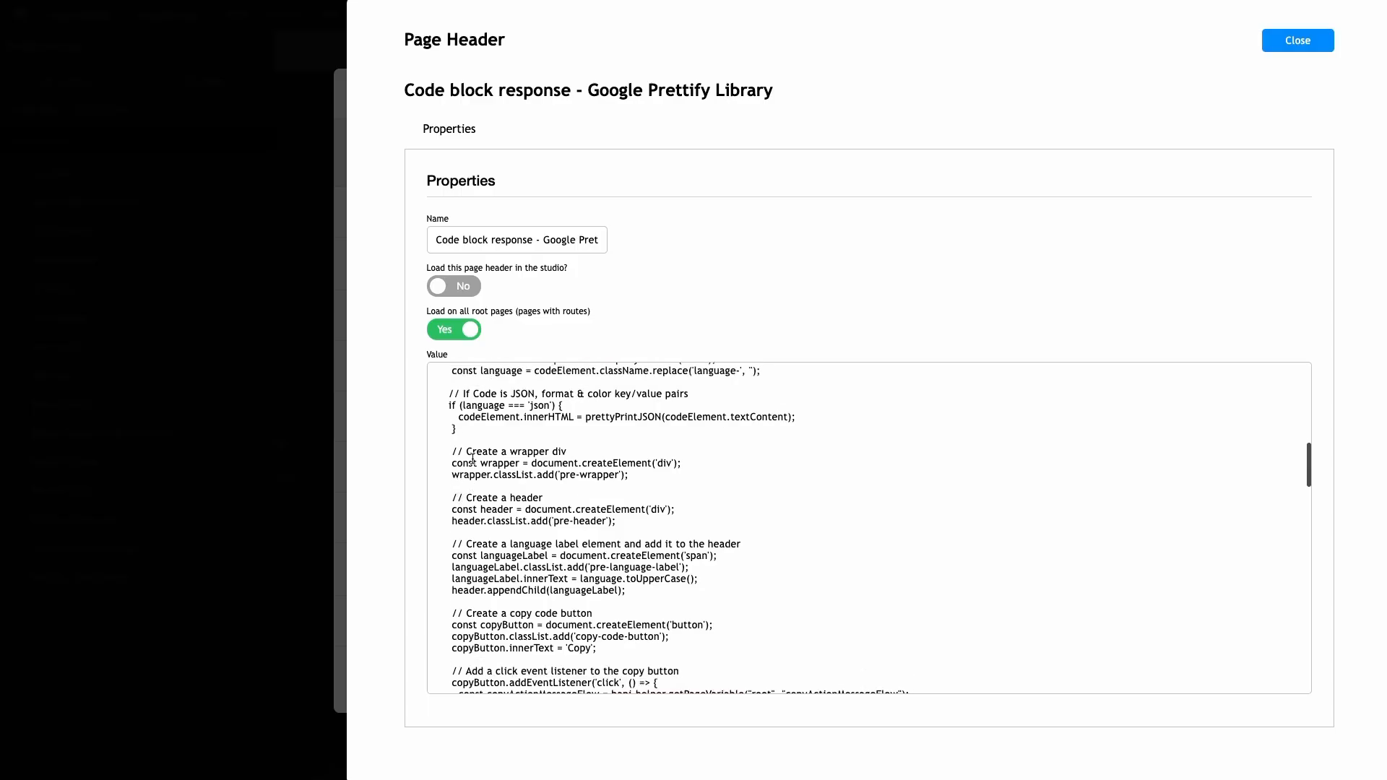
pyautogui.scroll(-2, 482, 499)
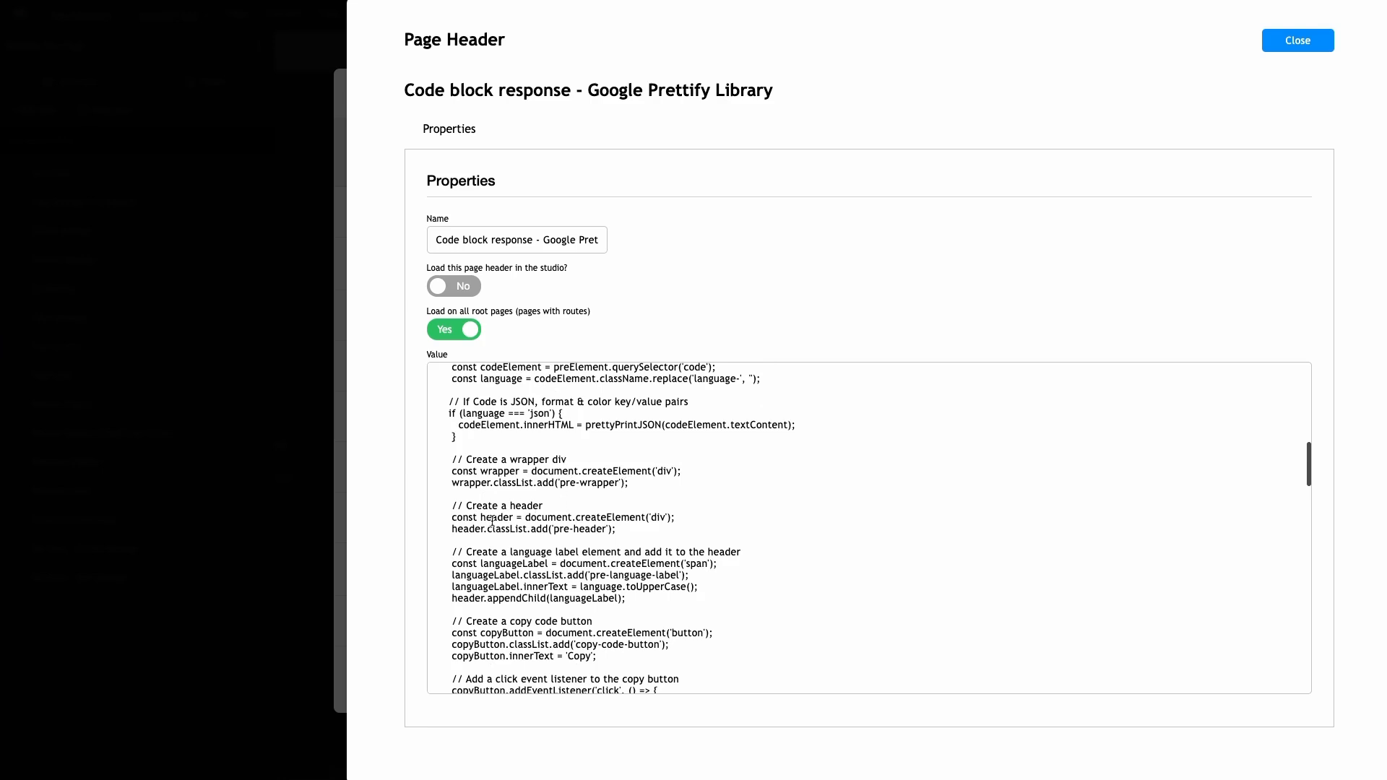
pyautogui.scroll(-2, 519, 471)
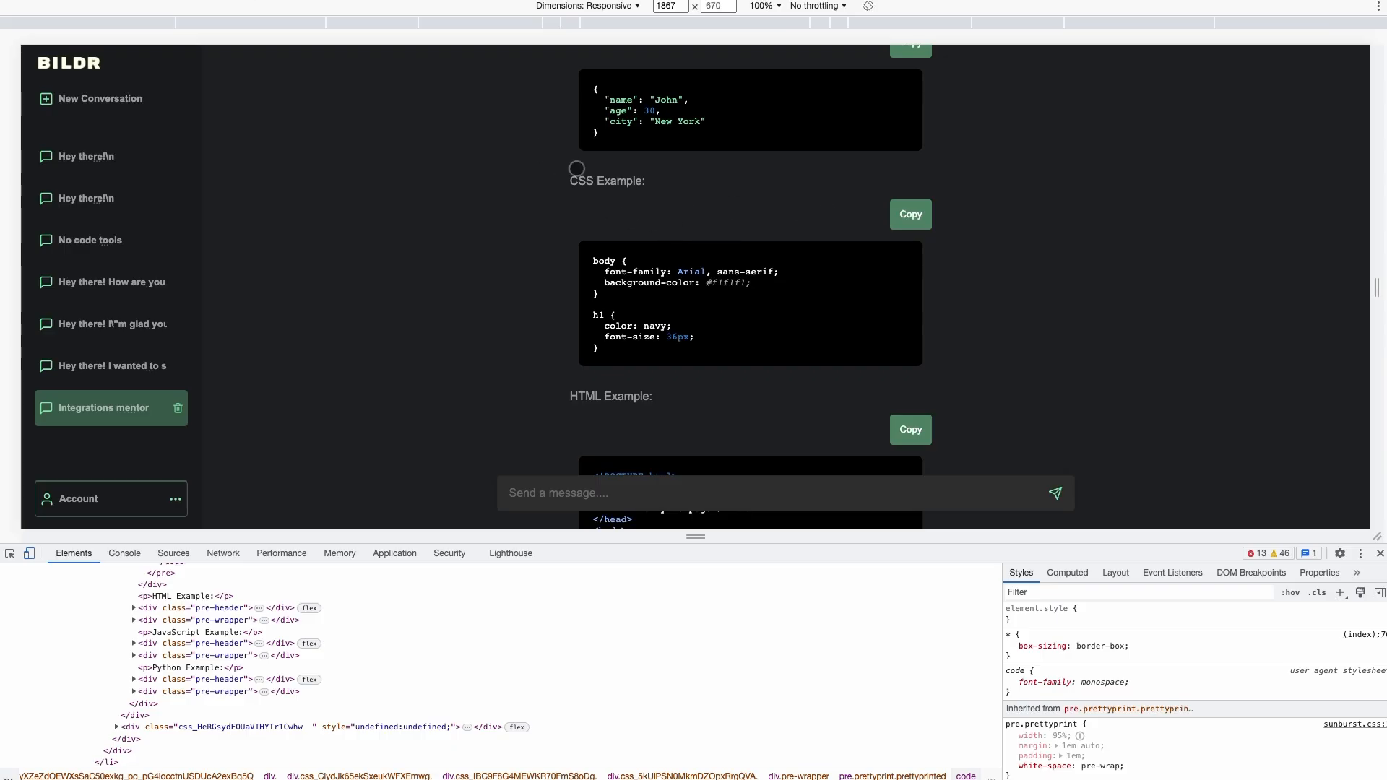
pyautogui.click(901, 218)
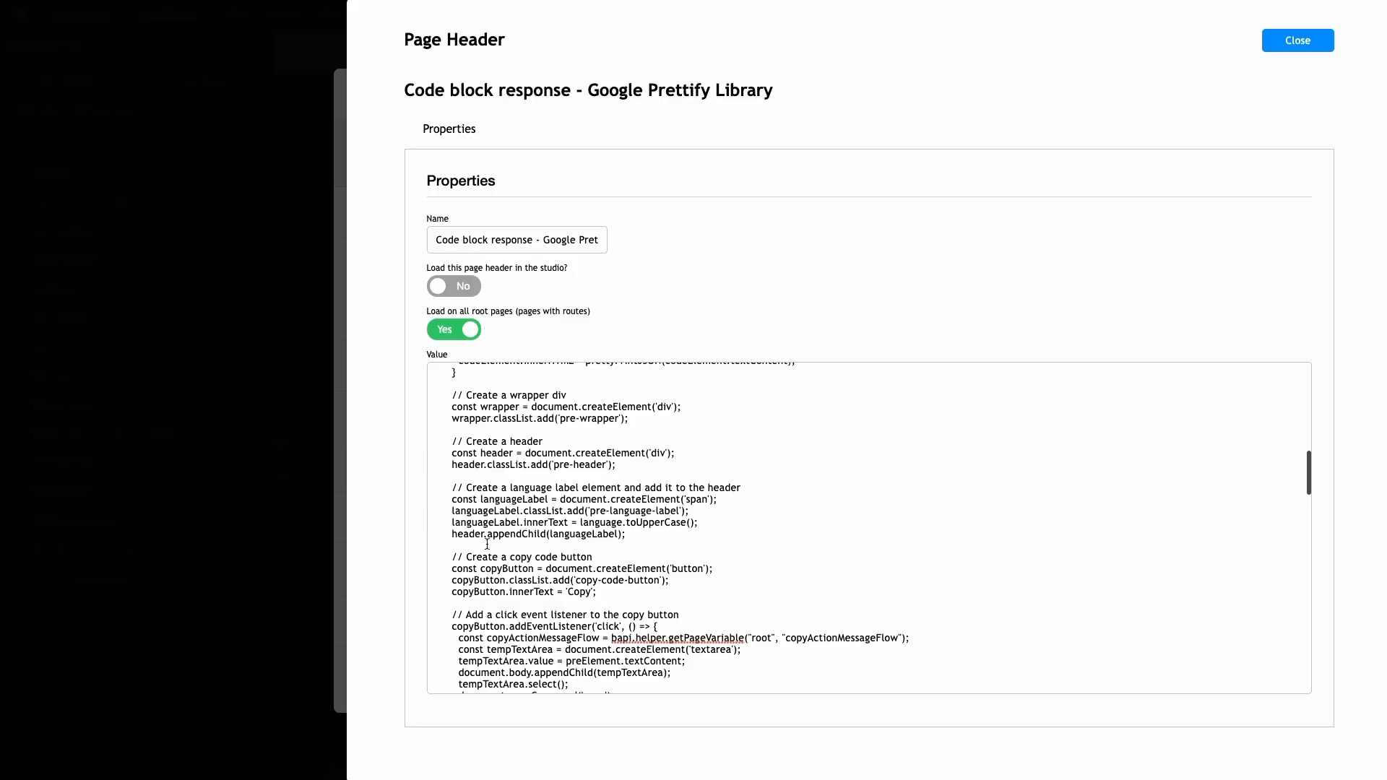
# Highlight the header code lines that get and run copyActionMessageFlow
pyautogui.scroll(-3, 487, 545)
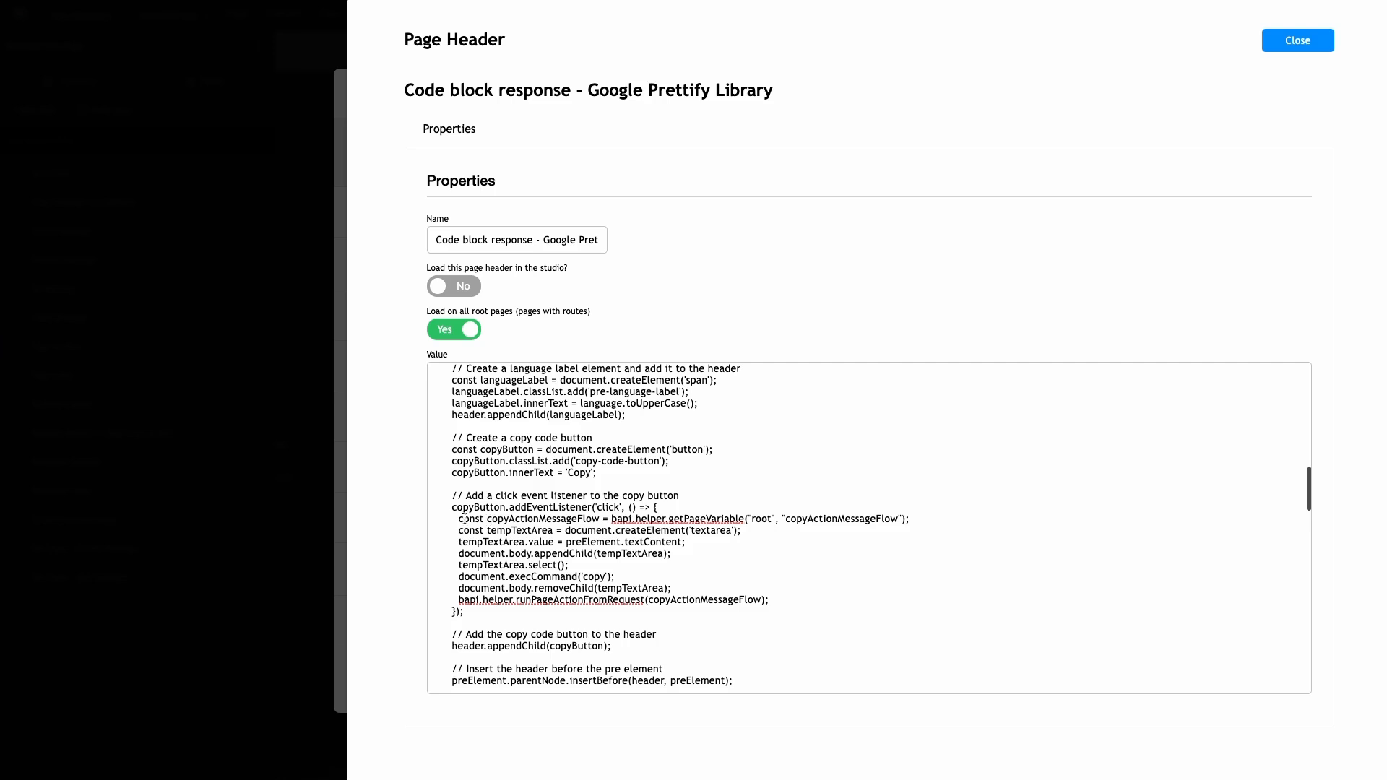
pyautogui.scroll(-2, 648, 610)
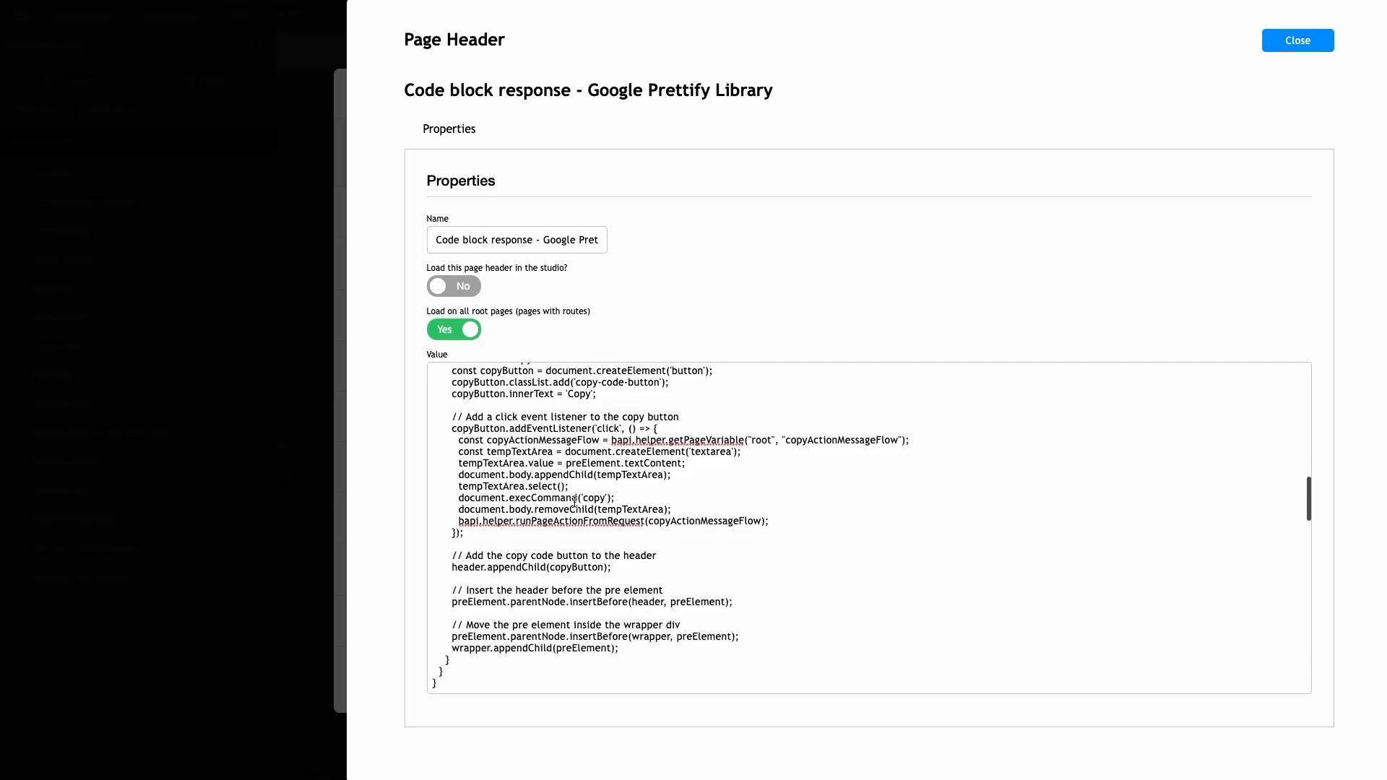
pyautogui.moveTo(454, 440); pyautogui.dragTo(912, 440)
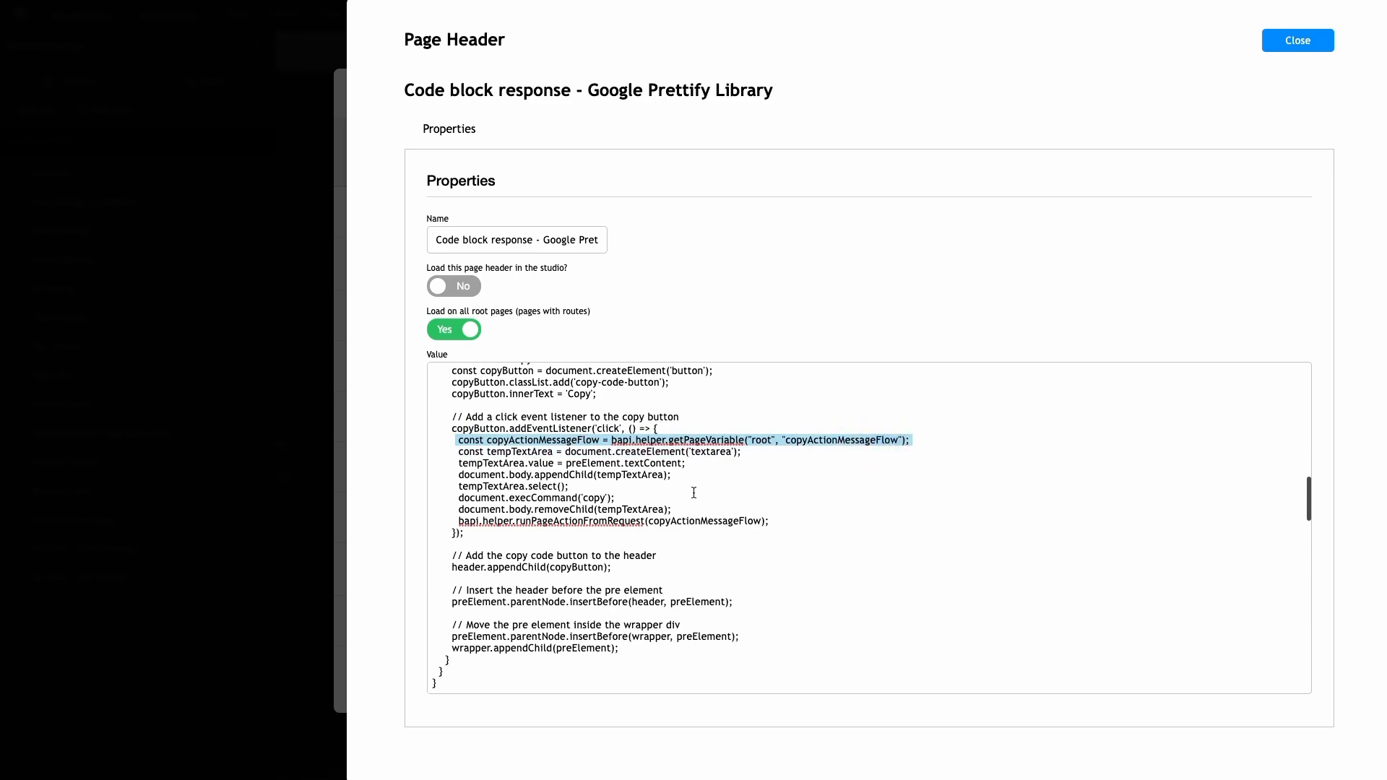
pyautogui.moveTo(452, 523); pyautogui.dragTo(783, 520)
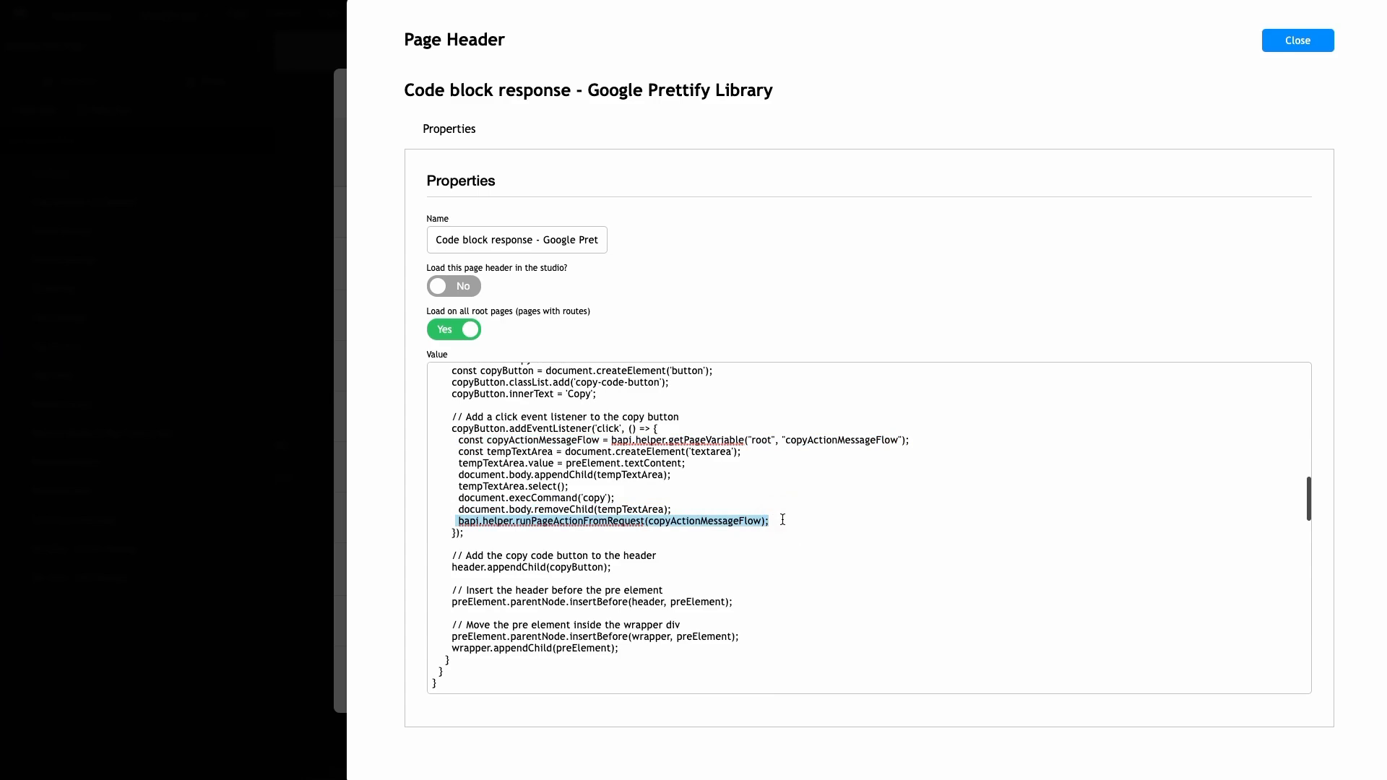
pyautogui.click(461, 440)
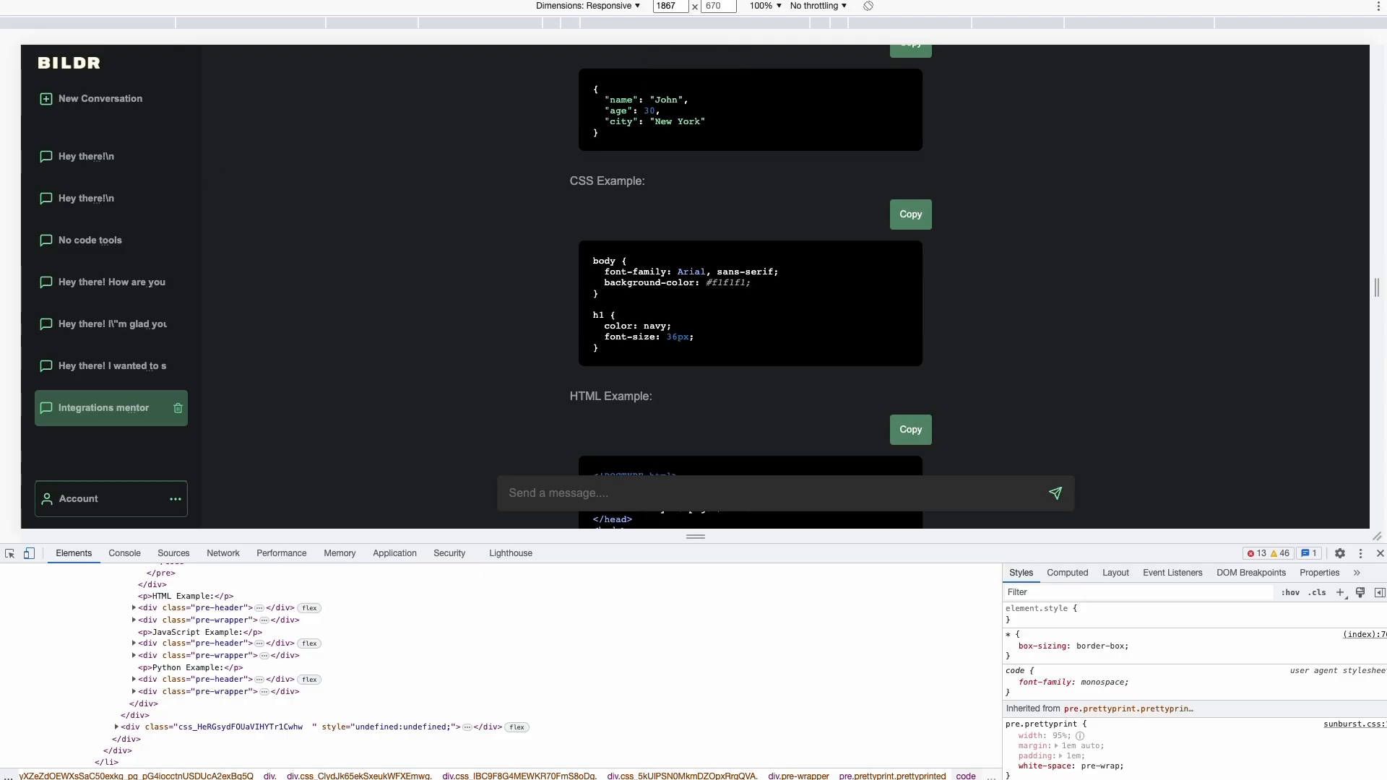
# Close the Page Header editor and the Page Headers list
pyautogui.click(134, 97)
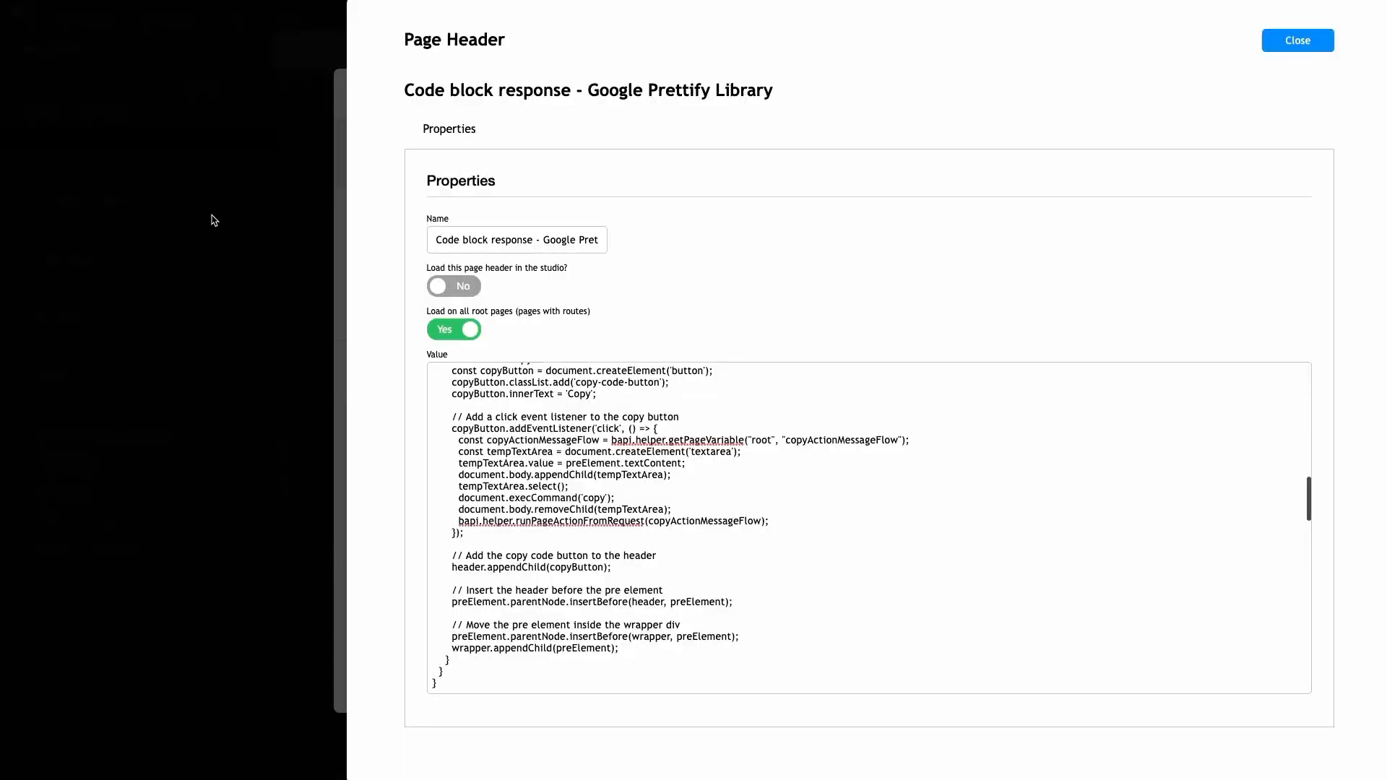
pyautogui.click(214, 221)
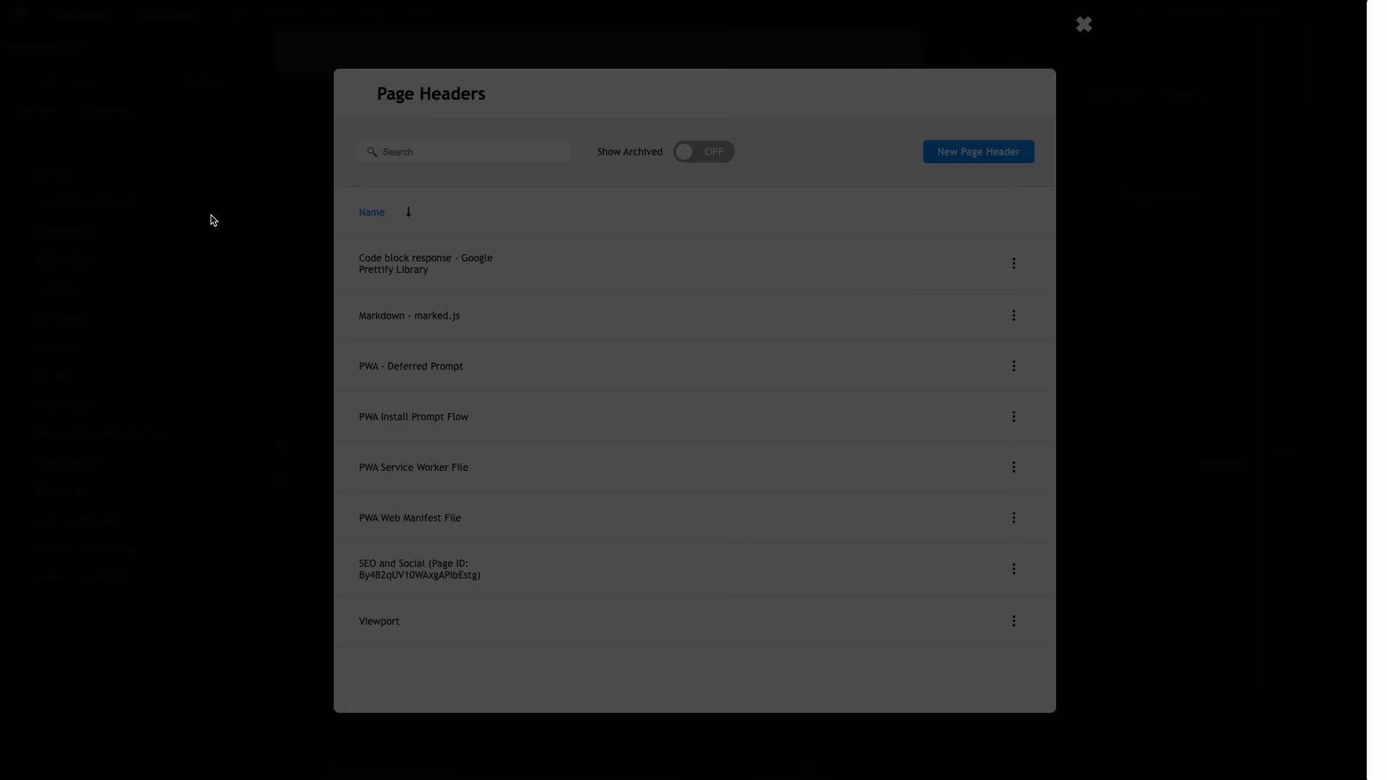
pyautogui.click(211, 216)
# Select the page's outer container and open its Page Load flow
pyautogui.click(368, 260)
pyautogui.hscroll(-15, 369, 262)
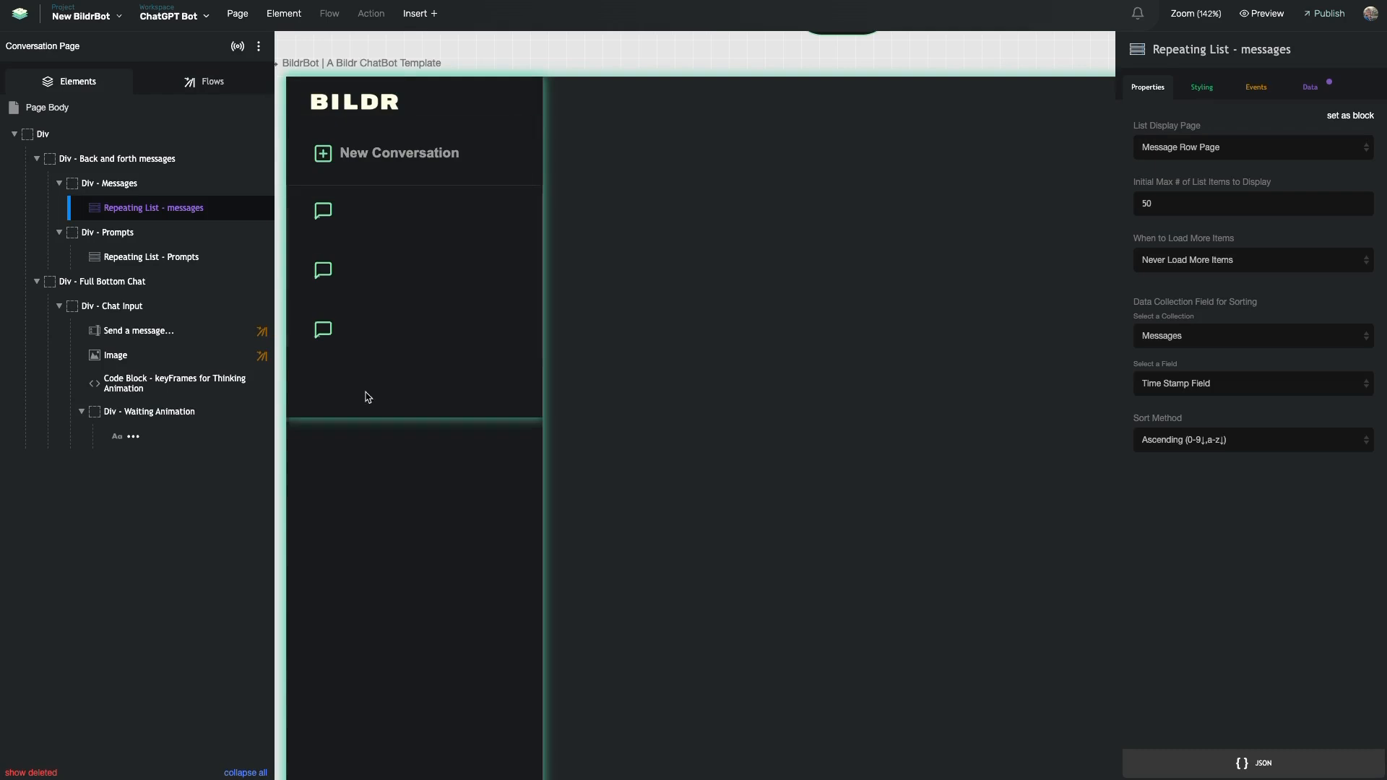
pyautogui.click(356, 325)
pyautogui.click(206, 81)
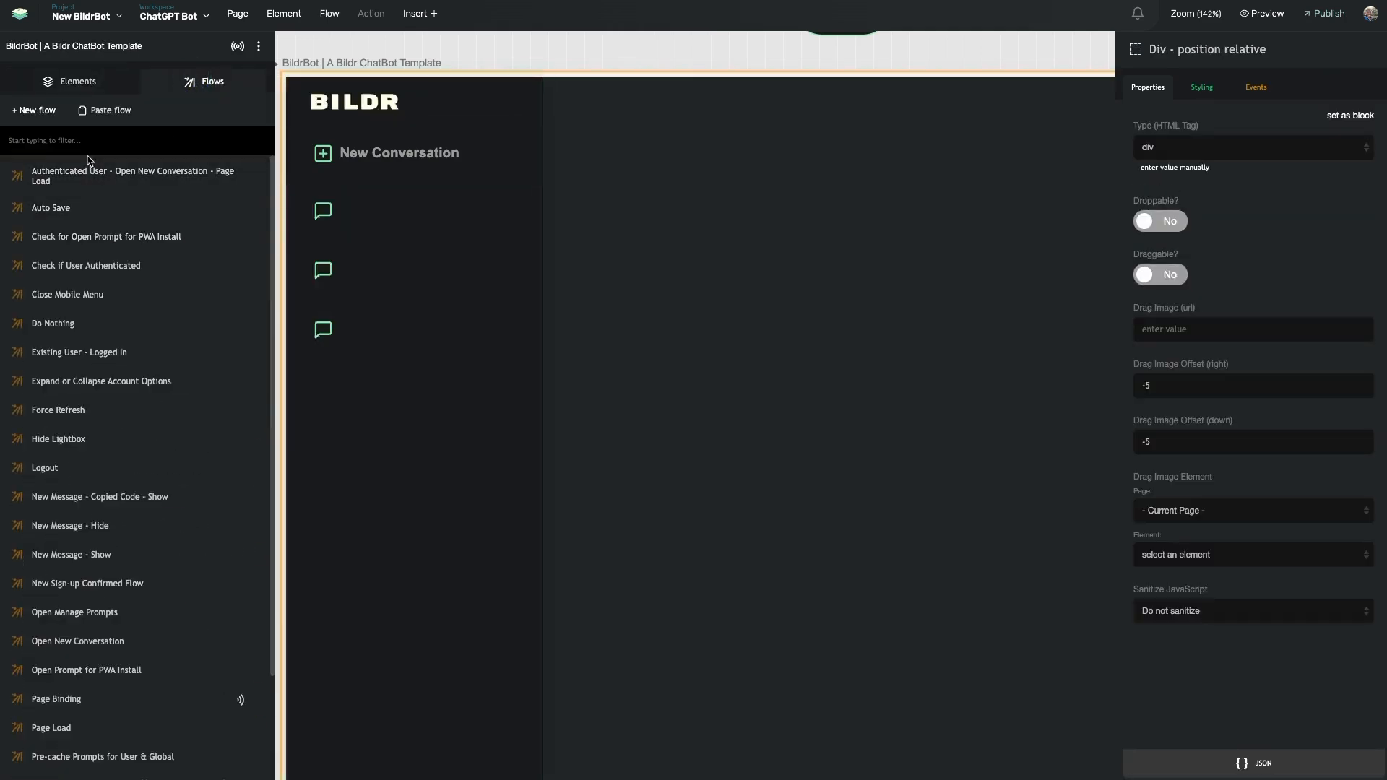
pyautogui.click(80, 728)
pyautogui.moveTo(965, 178)
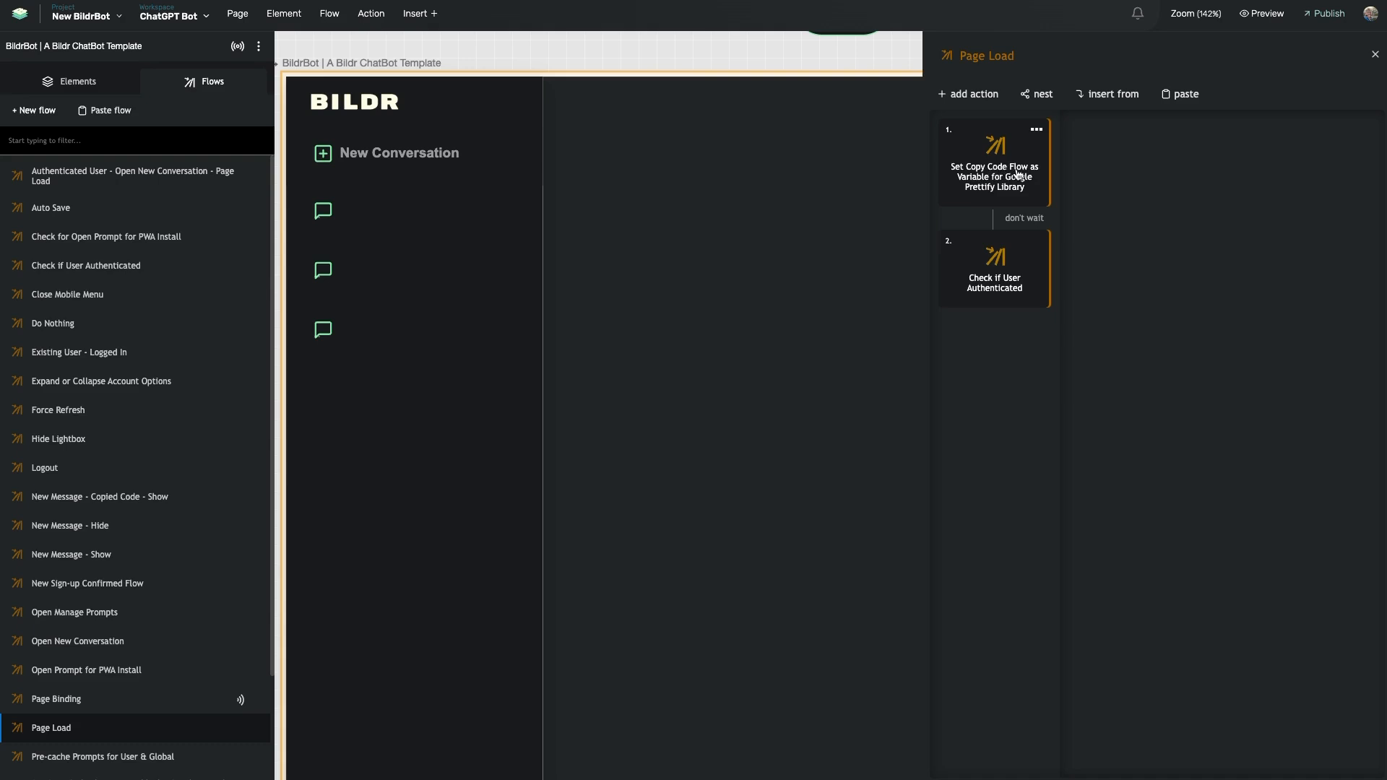
# Open Page Load's first action to view copyActionMessageFlow set to New Message - Copied Code - Show
pyautogui.click(998, 187)
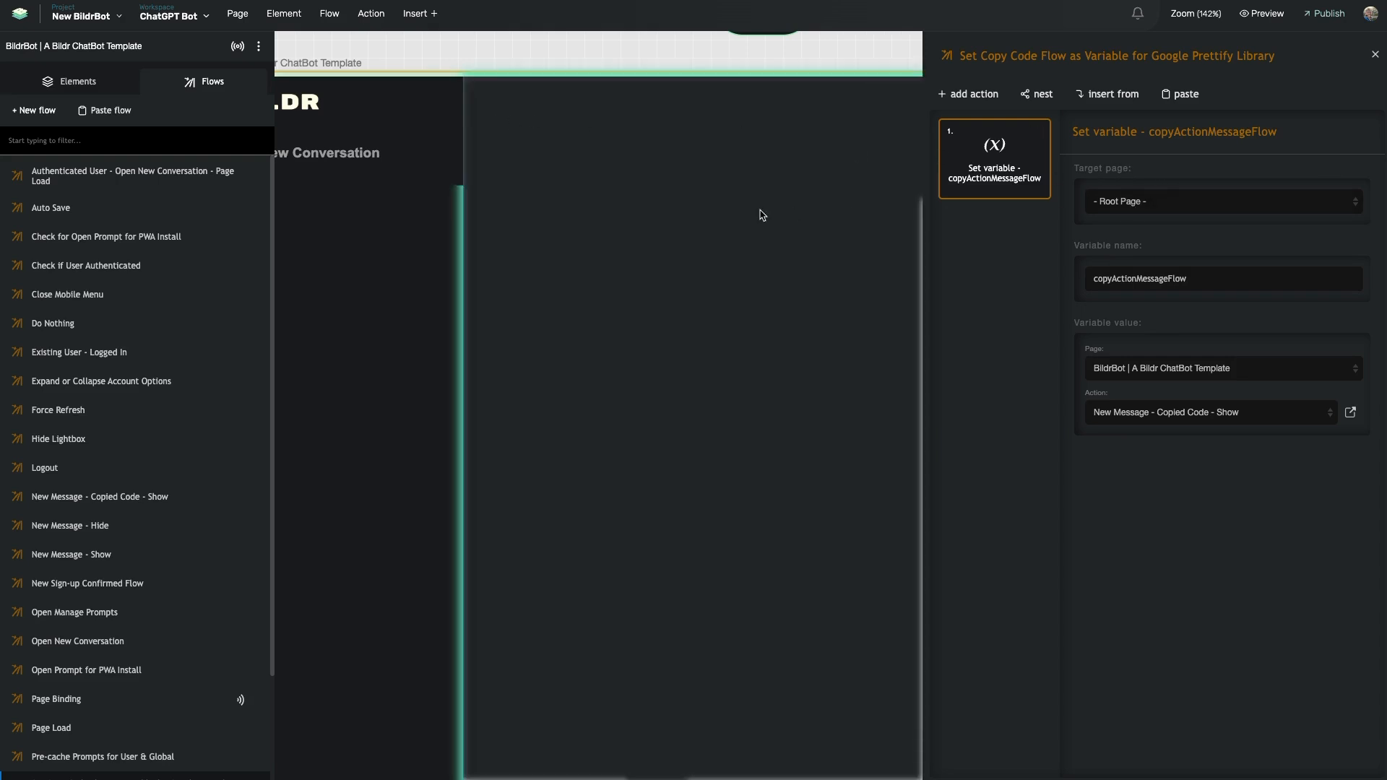
pyautogui.hscroll(-2, 761, 214)
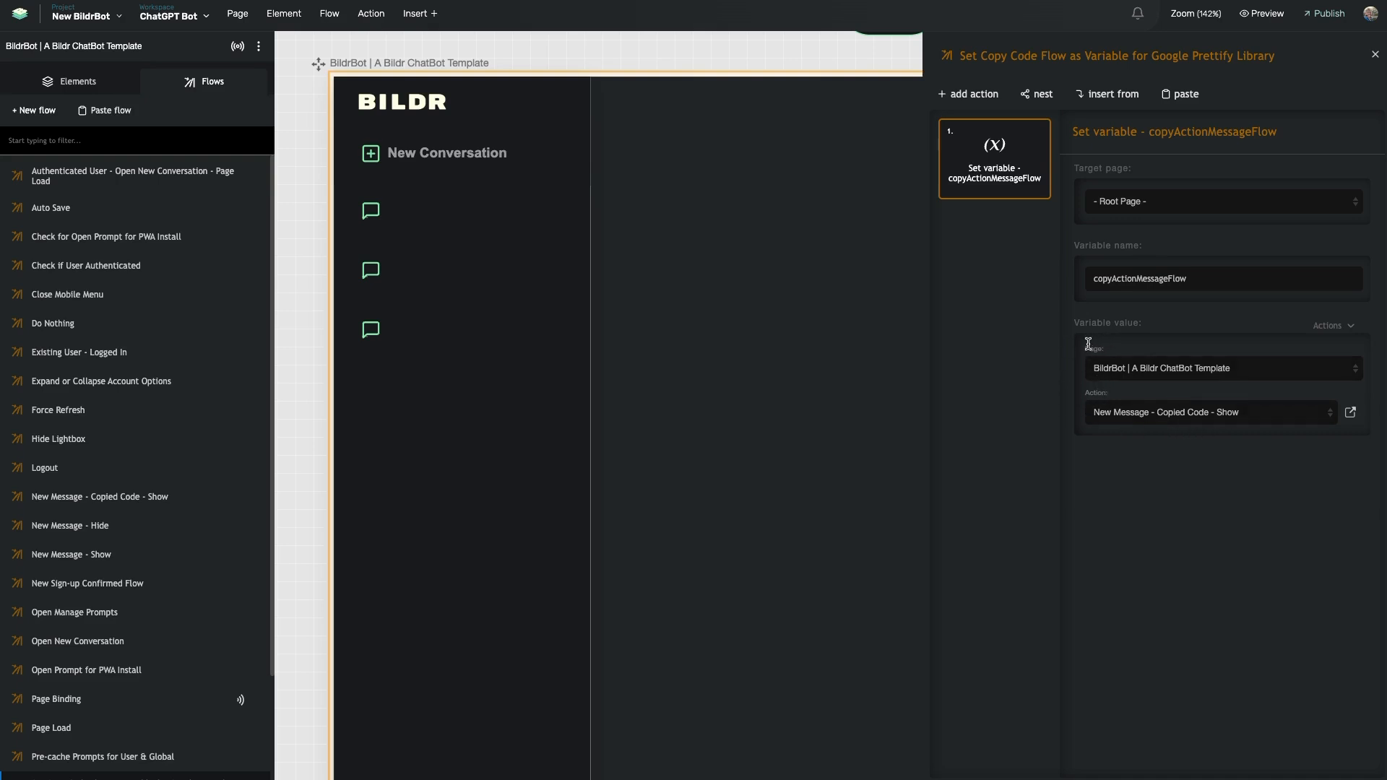
# Add a Console Log action that prints the copyActionMessageFlow variable
pyautogui.click(971, 94)
pyautogui.write('console')
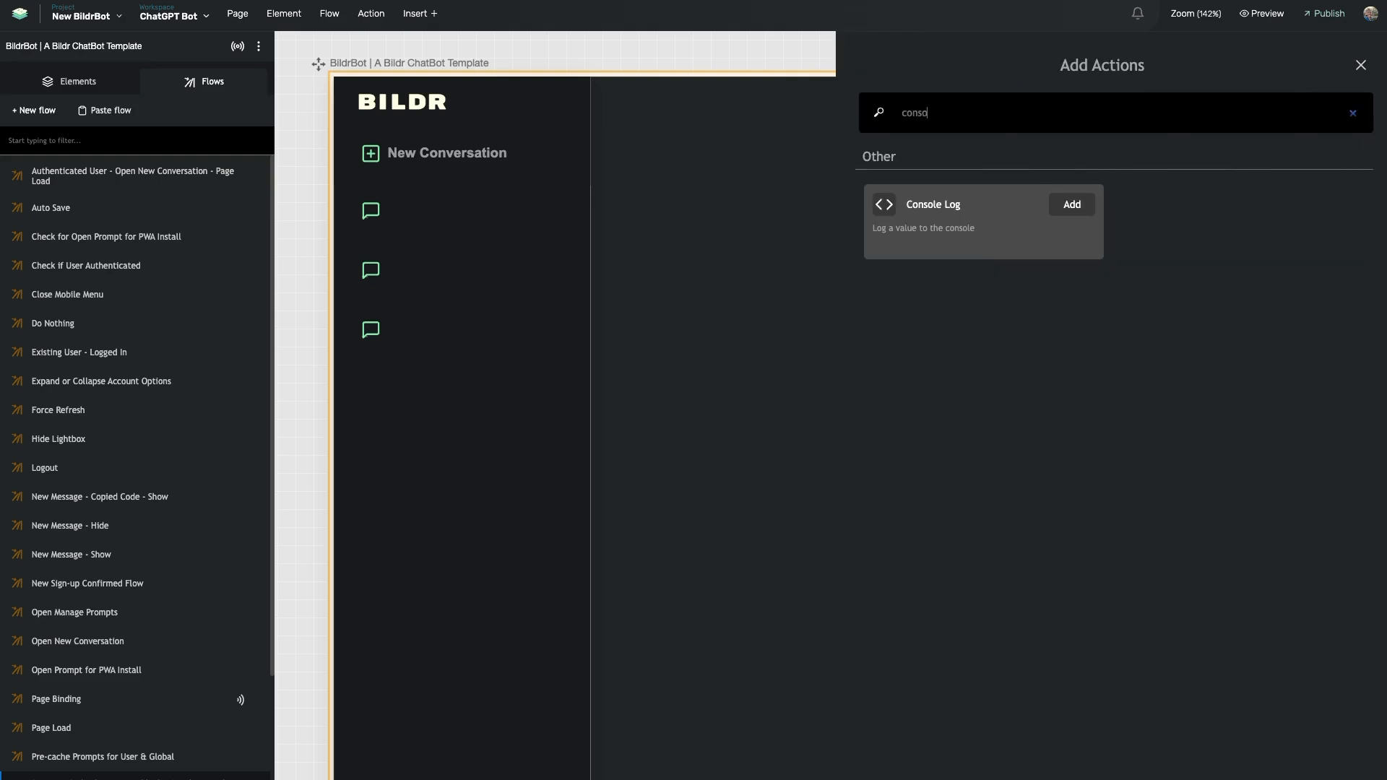
pyautogui.click(984, 208)
pyautogui.click(1121, 289)
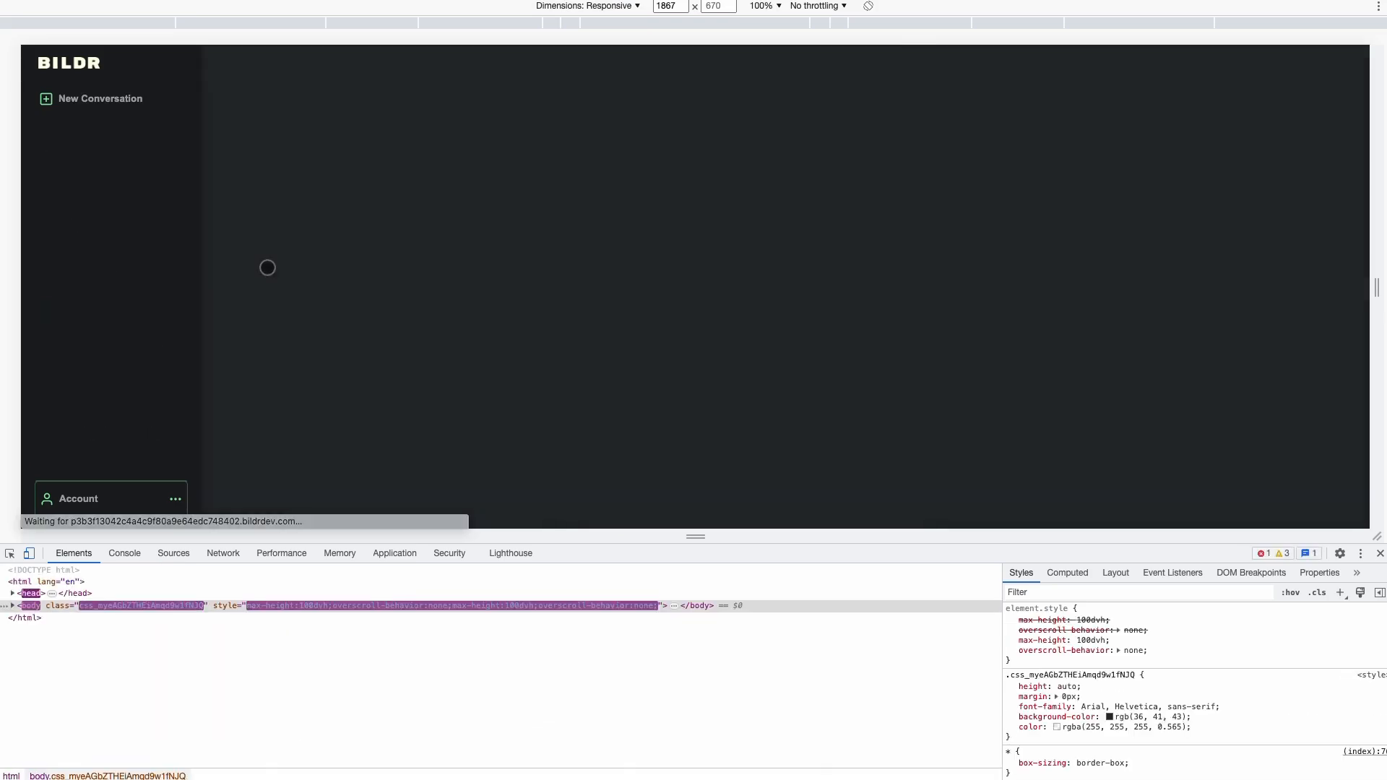
# Inspect the logged JSON messages in the browser console and select the page id entry
pyautogui.click(121, 552)
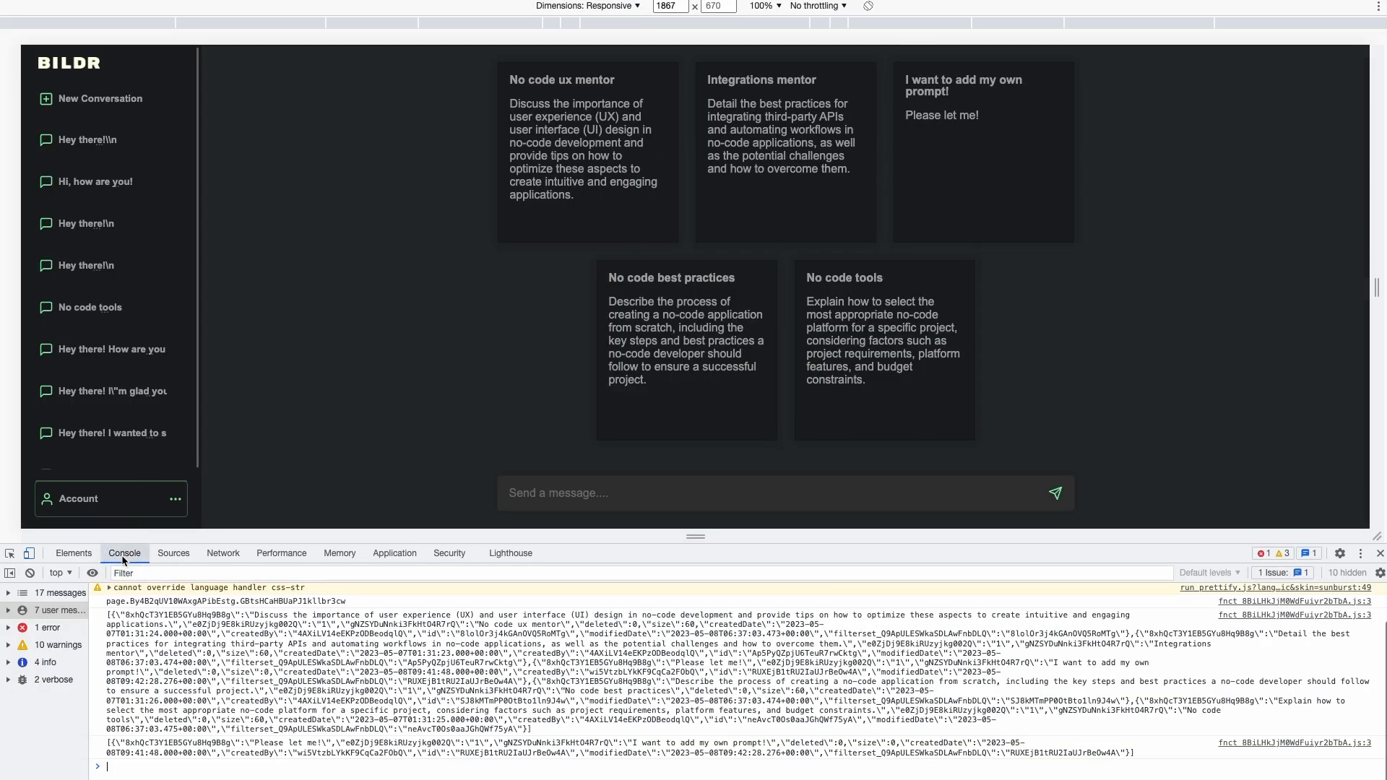
pyautogui.click(109, 620)
pyautogui.click(339, 686)
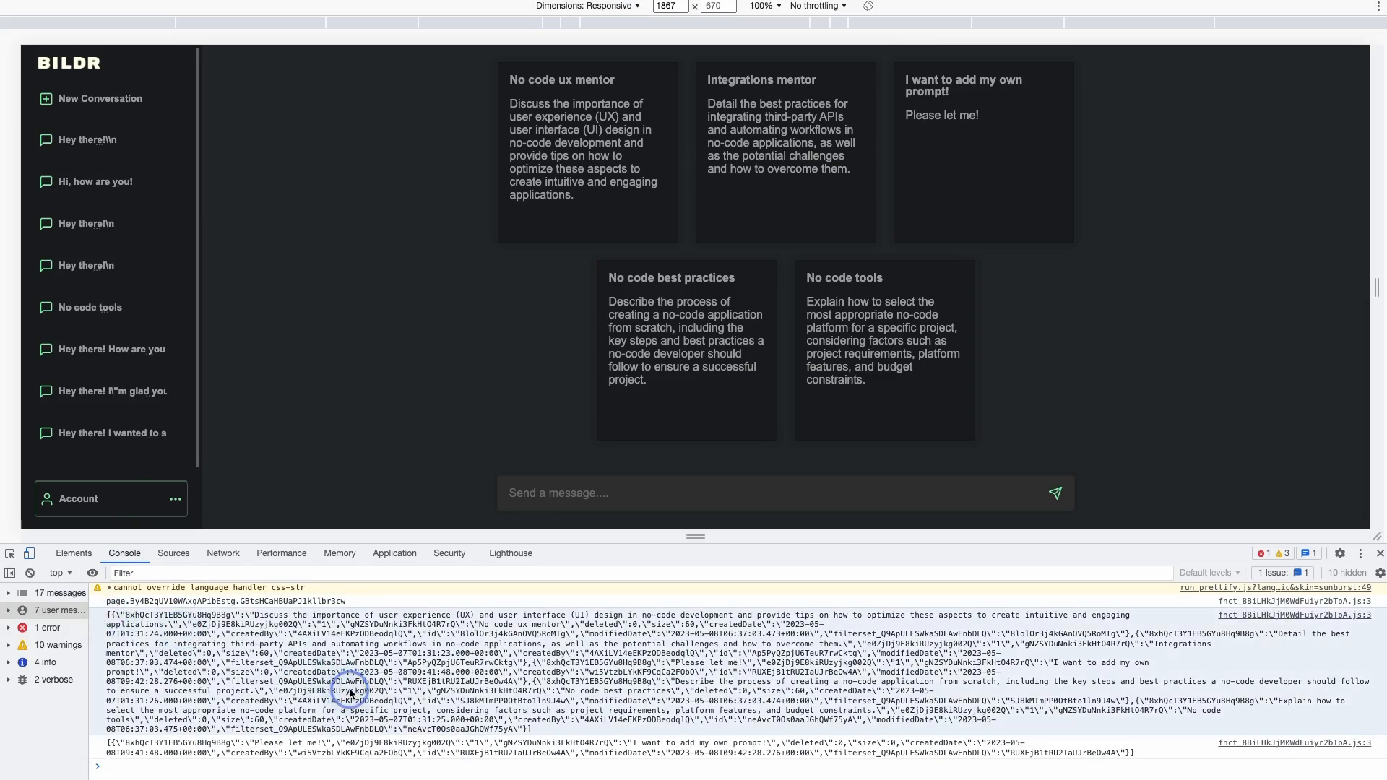
pyautogui.click(257, 734)
pyautogui.click(178, 744)
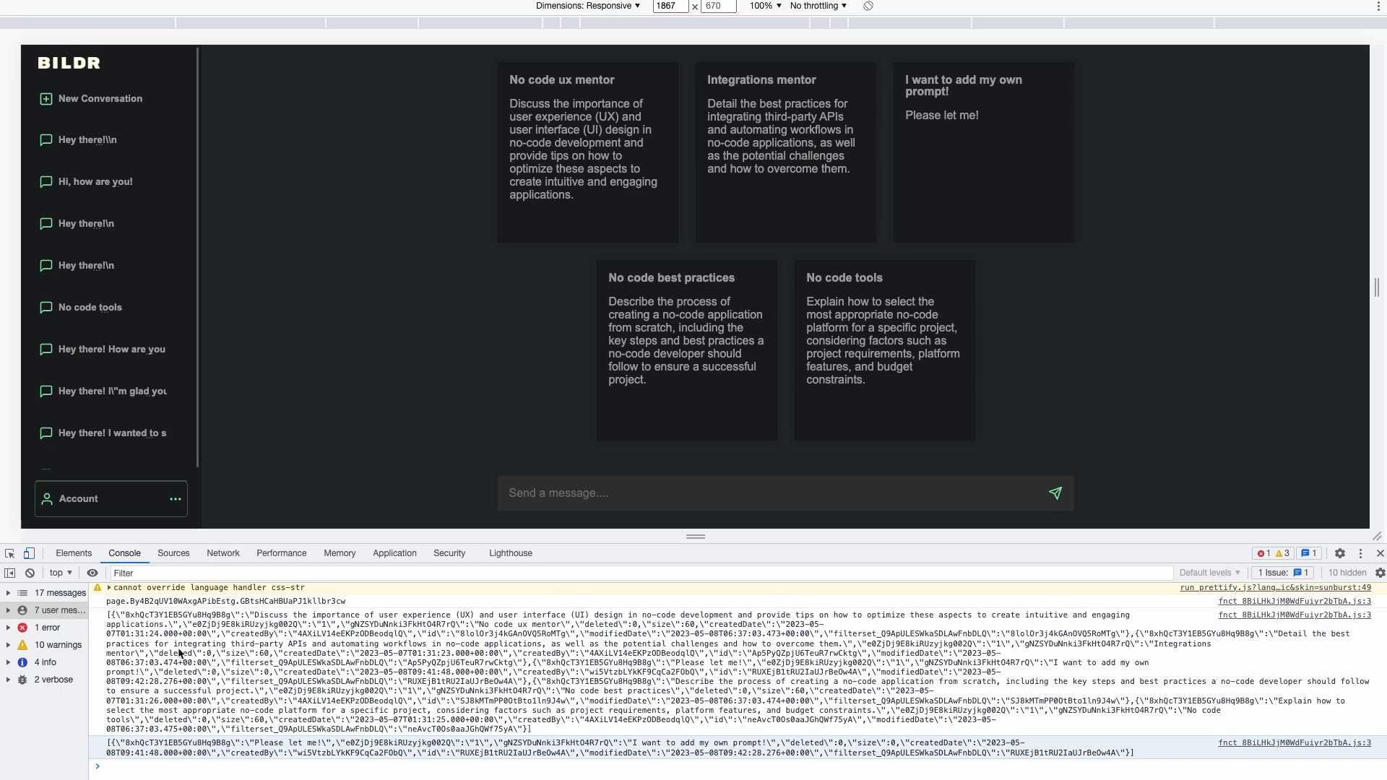
pyautogui.click(147, 605)
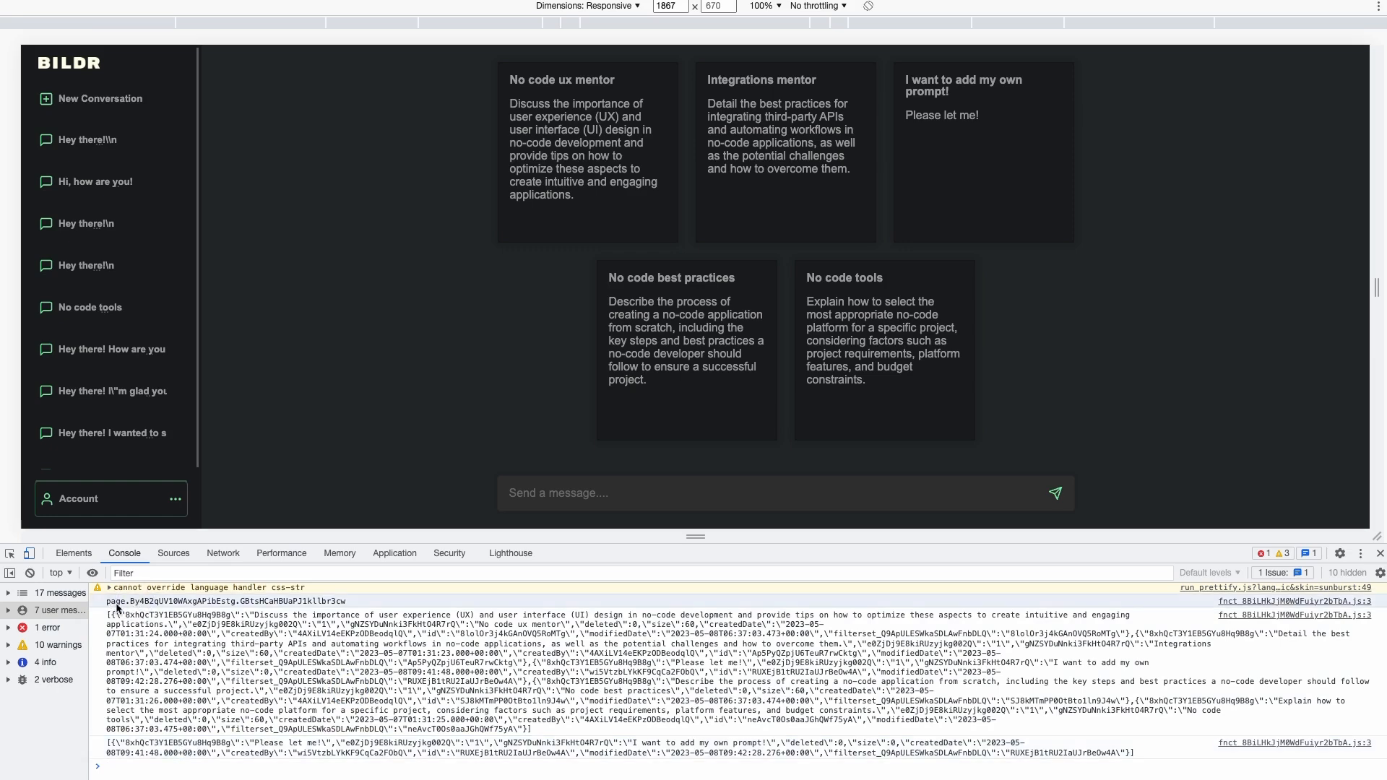
pyautogui.moveTo(138, 604); pyautogui.dragTo(231, 604)
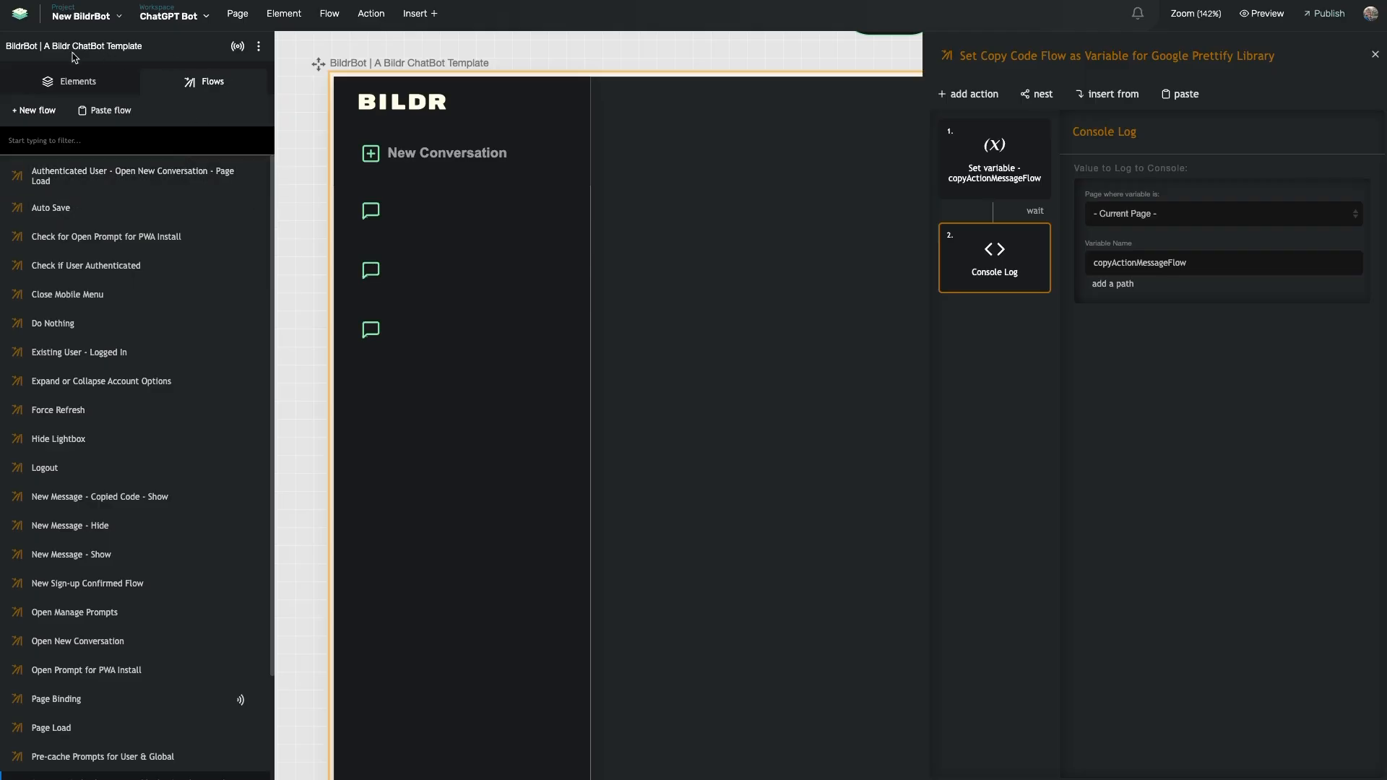
# Check the page options menu and the Set variable step's settings
pyautogui.click(259, 46)
pyautogui.click(258, 47)
pyautogui.click(260, 47)
pyautogui.click(260, 51)
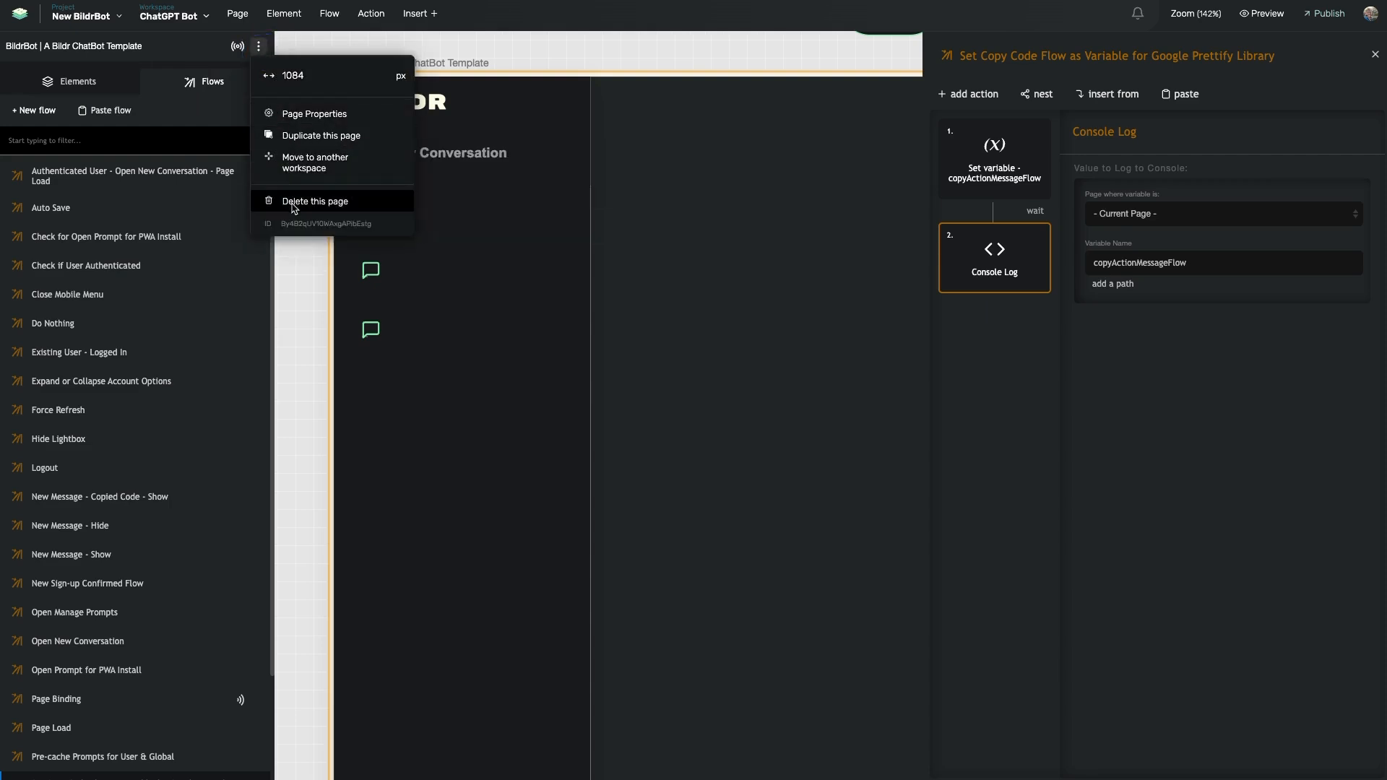
pyautogui.click(313, 224)
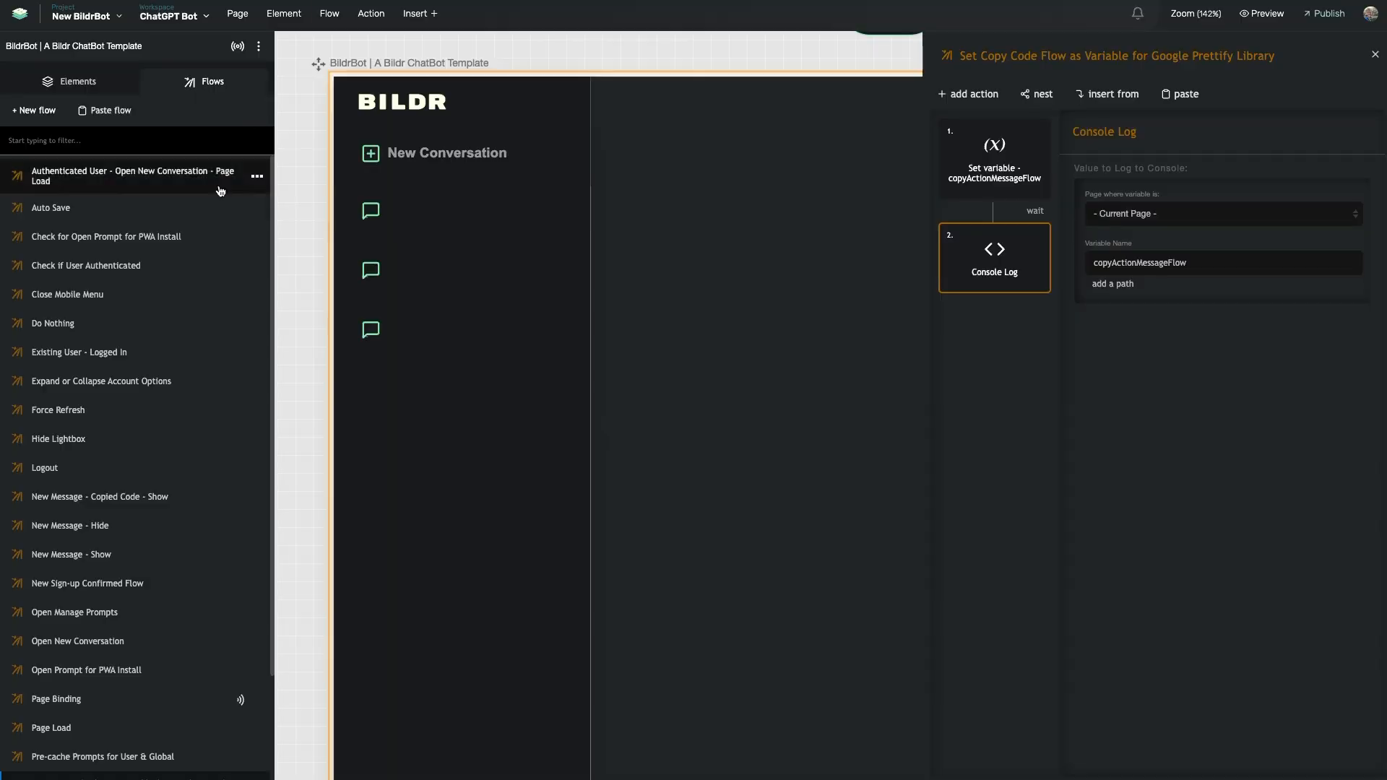
pyautogui.click(991, 169)
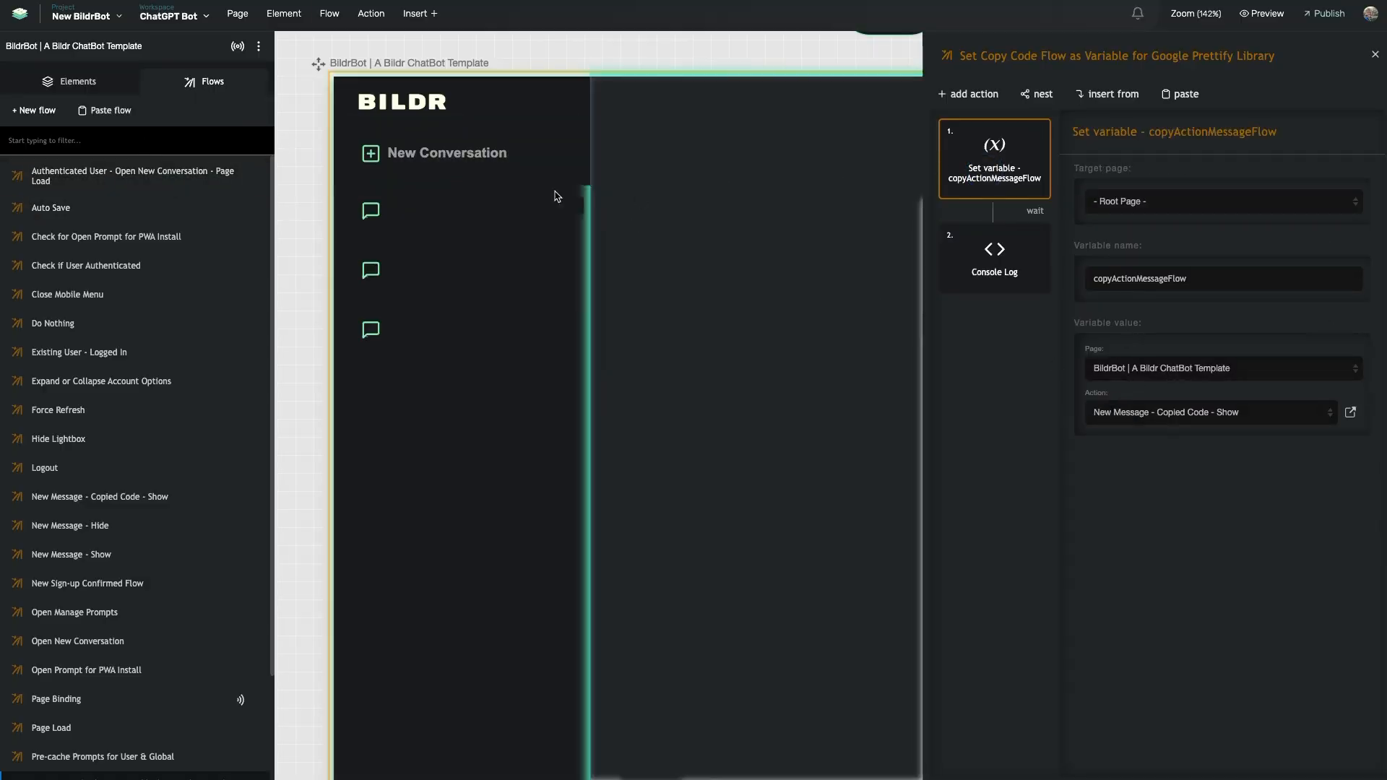
# Filter flows by 'new mes' and open New Message - Copied Code - Show
pyautogui.click(160, 139)
pyautogui.write('new mes')
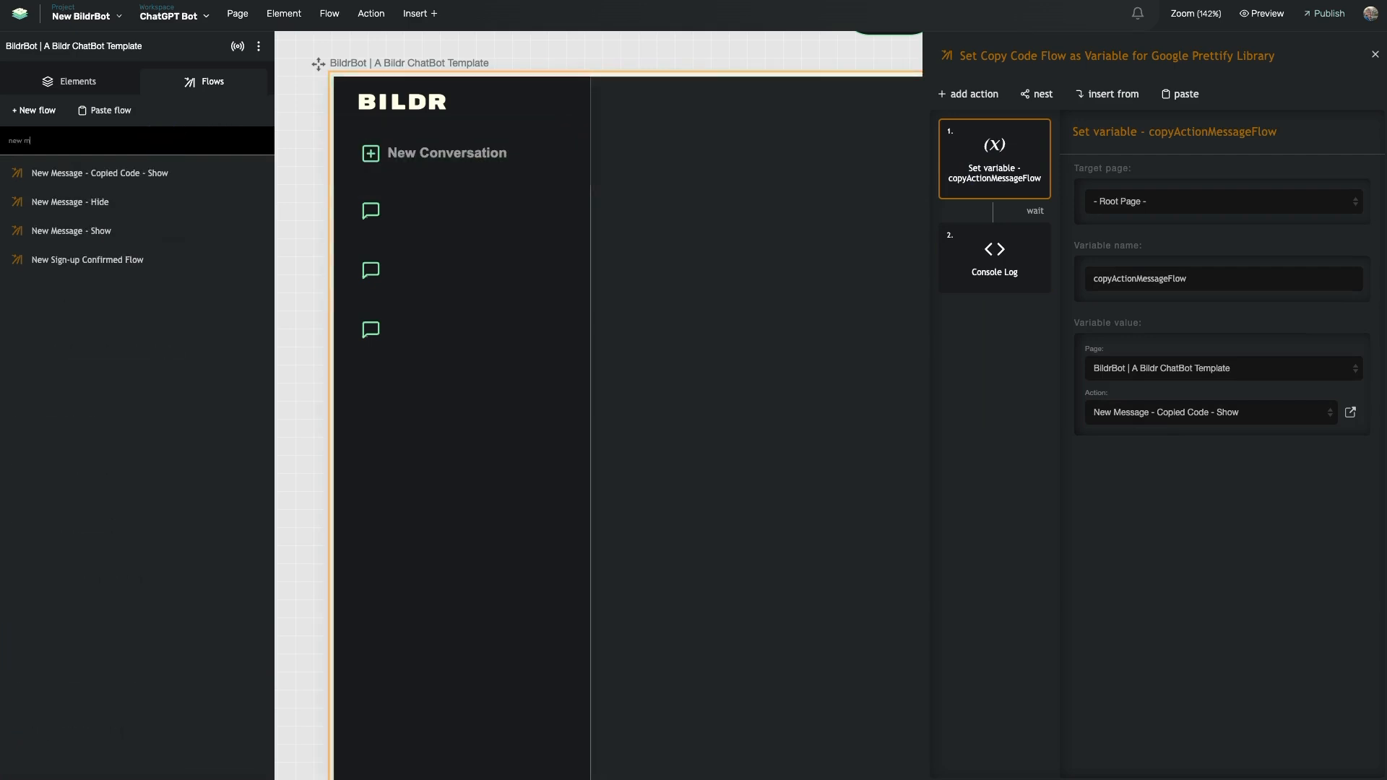
pyautogui.click(144, 174)
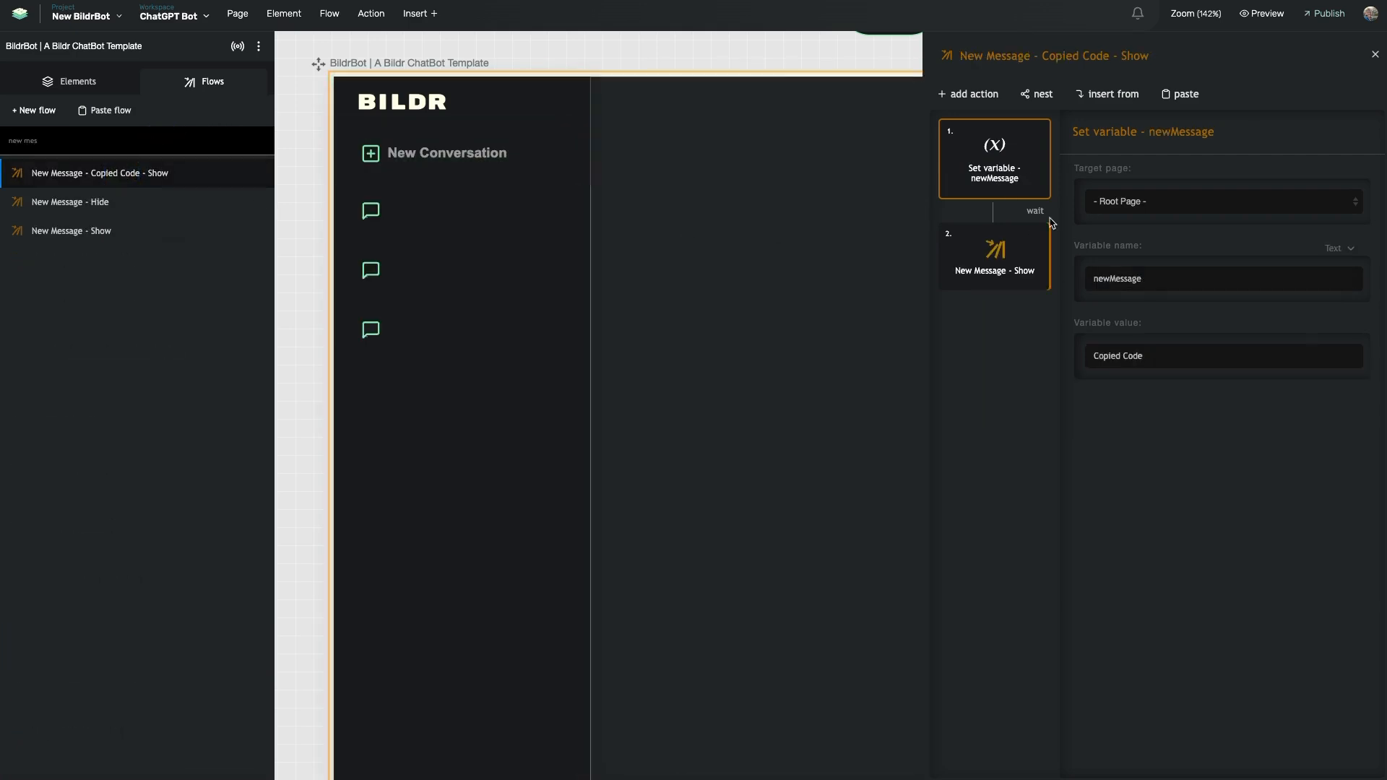
pyautogui.click(262, 173)
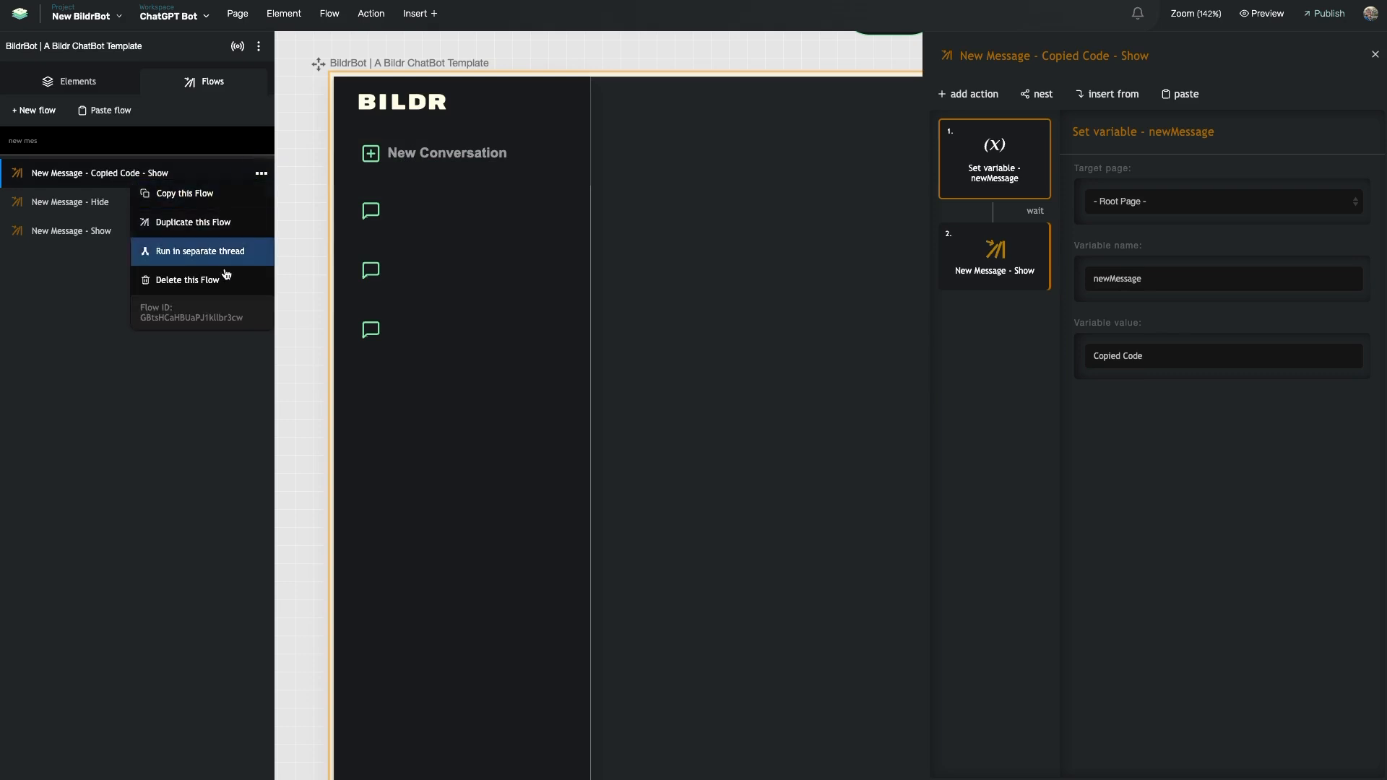
pyautogui.click(155, 322)
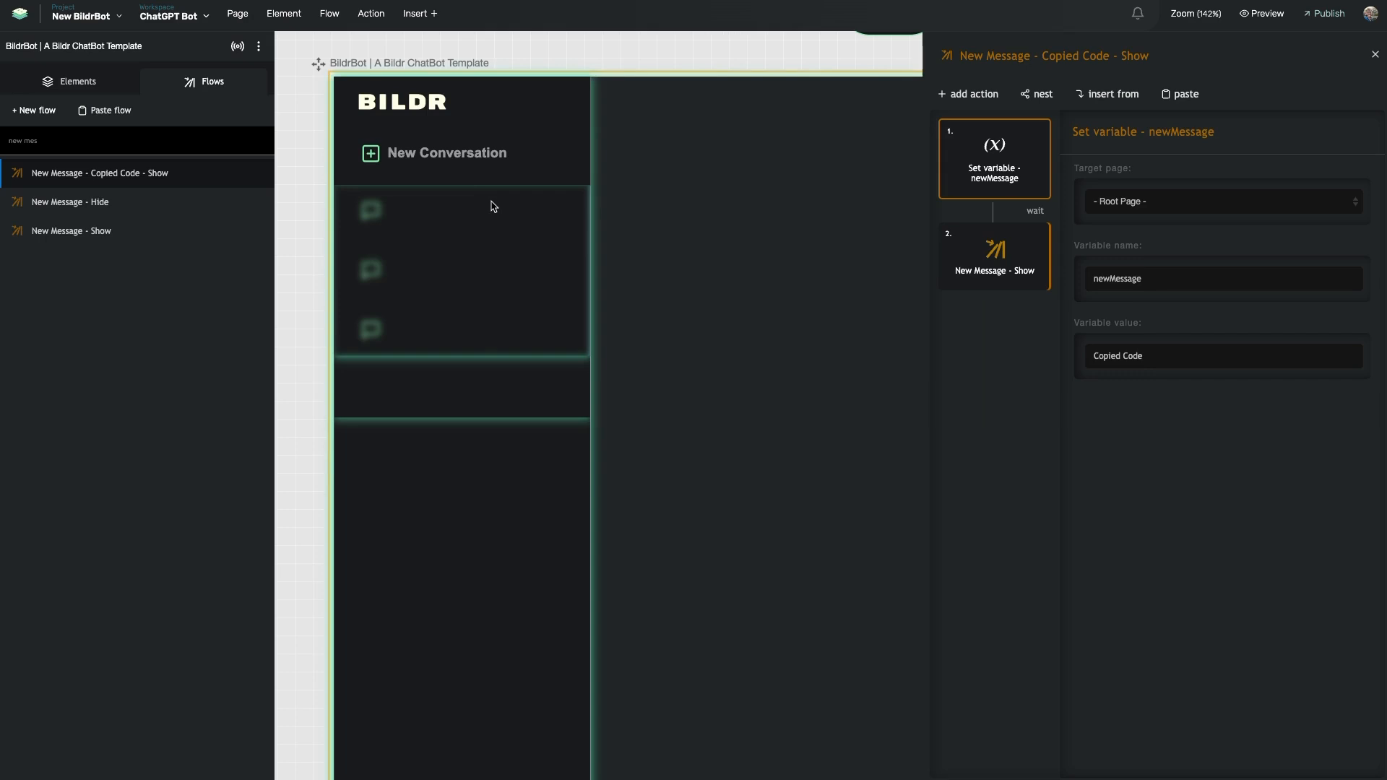
pyautogui.click(90, 15)
# Open the 'Code block response - Google Prettify Library' header and review the copyButton getPageVariable call
pyautogui.click(101, 165)
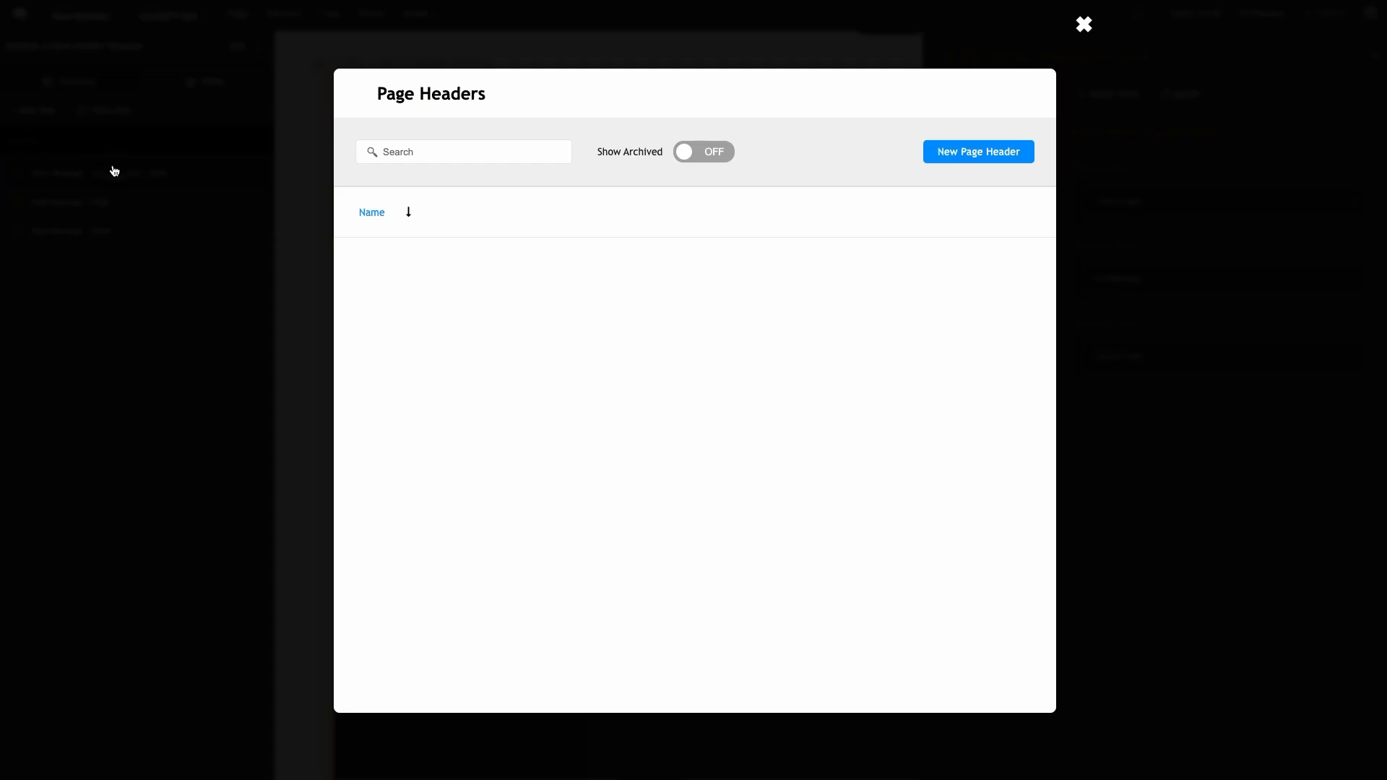
pyautogui.click(477, 280)
pyautogui.scroll(-5, 547, 493)
pyautogui.scroll(-10, 547, 493)
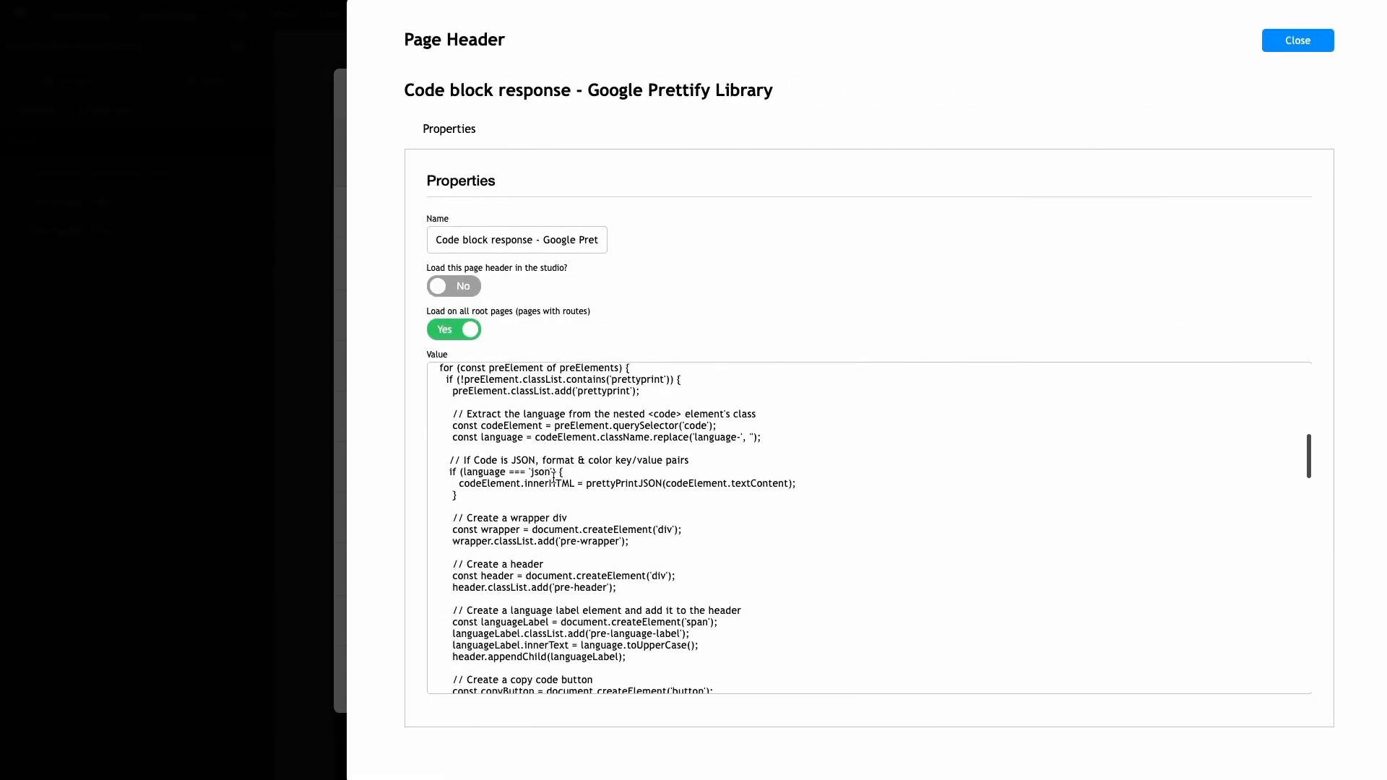
pyautogui.scroll(-6, 553, 476)
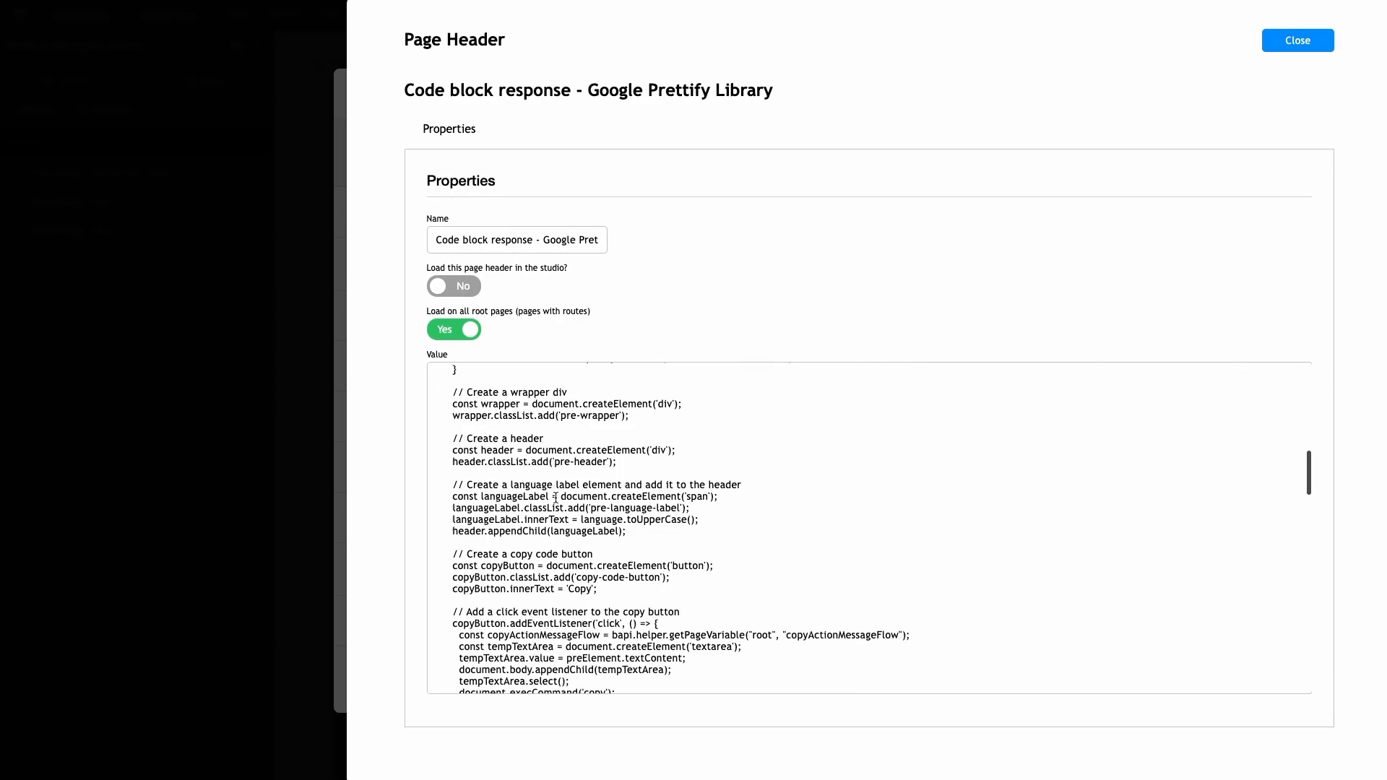
pyautogui.click(613, 511)
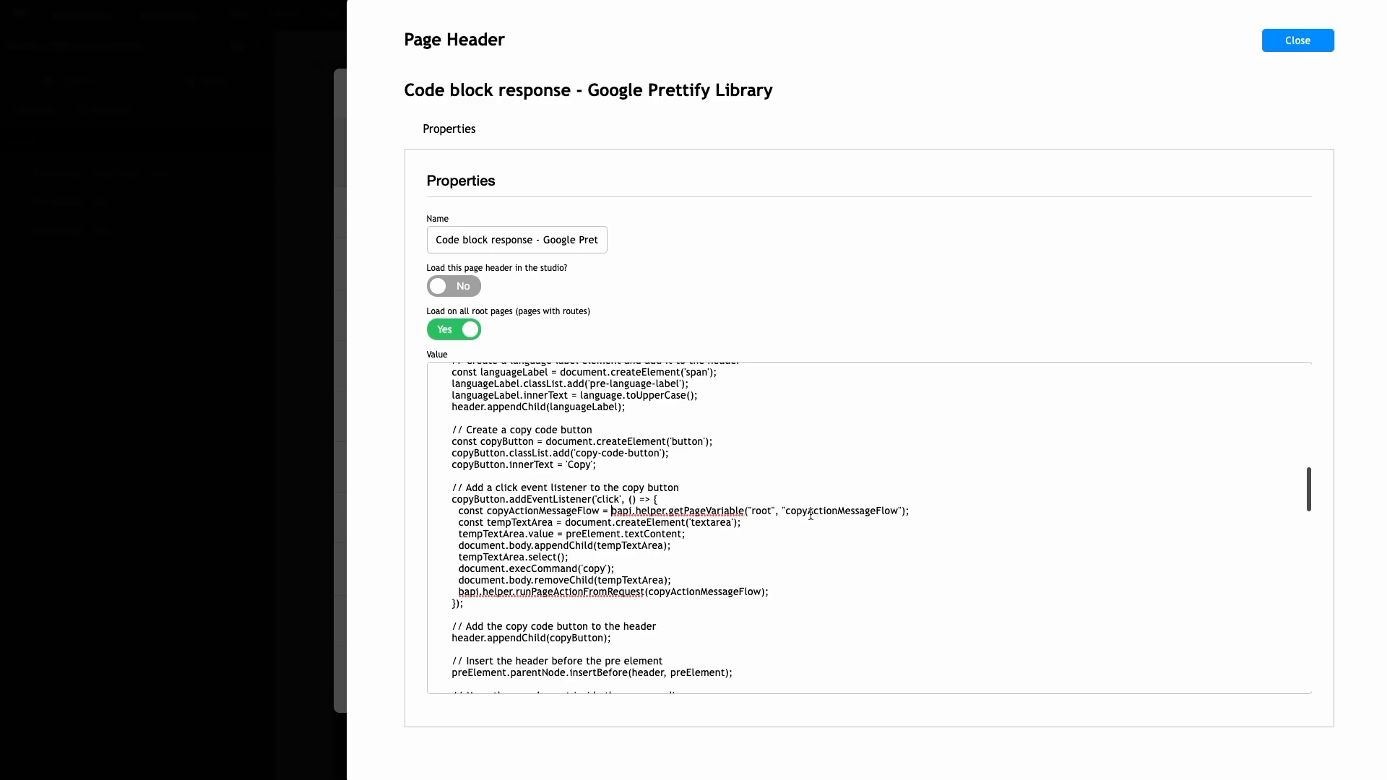
pyautogui.moveTo(905, 511); pyautogui.dragTo(611, 511)
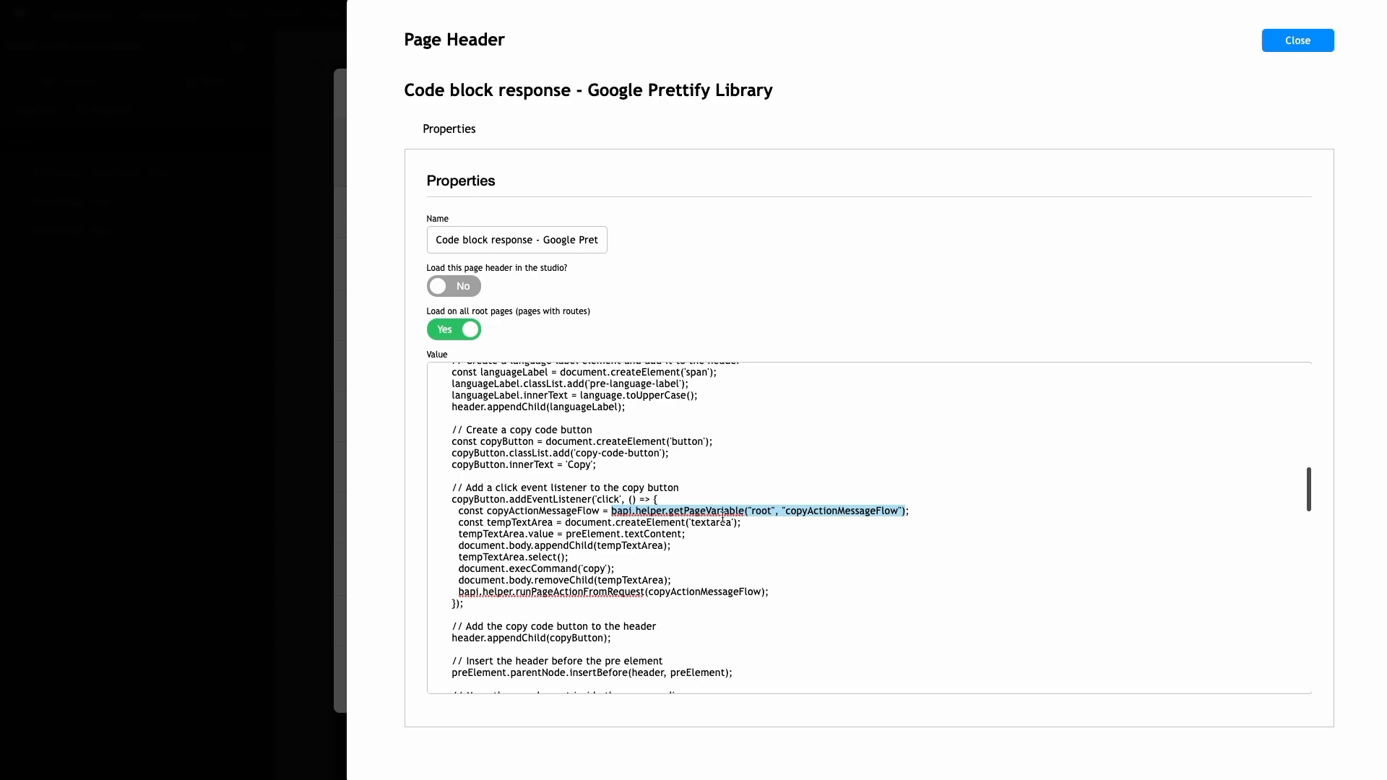
pyautogui.click(456, 513)
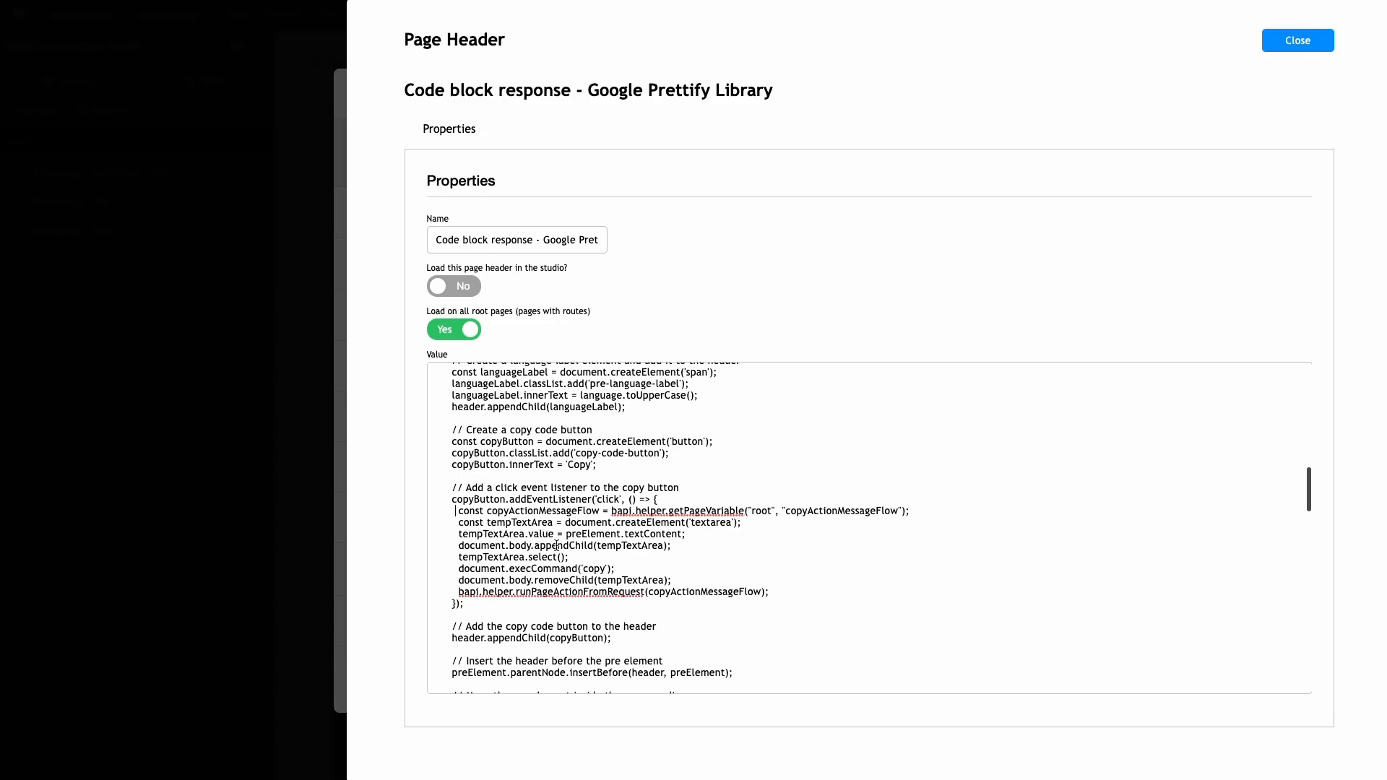
pyautogui.scroll(-1, 522, 566)
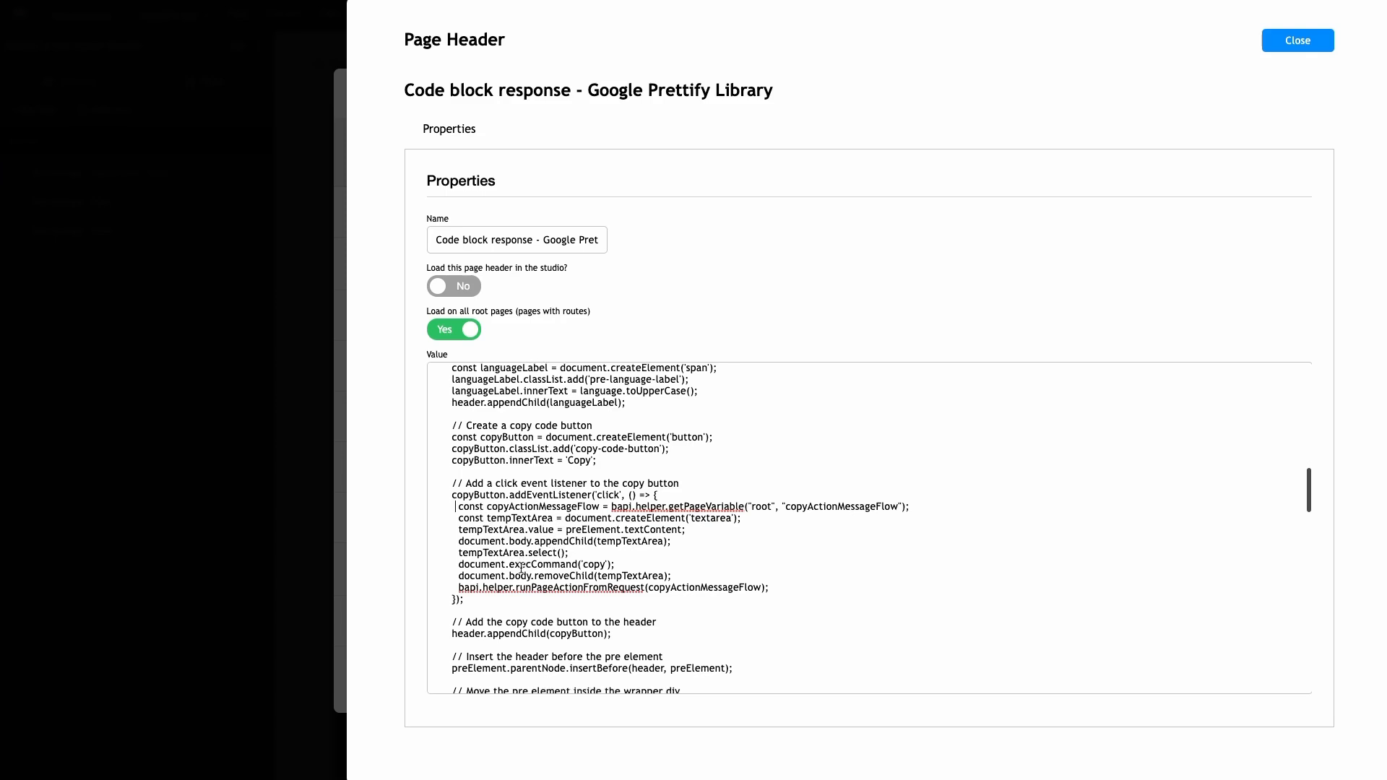
pyautogui.scroll(-2, 537, 560)
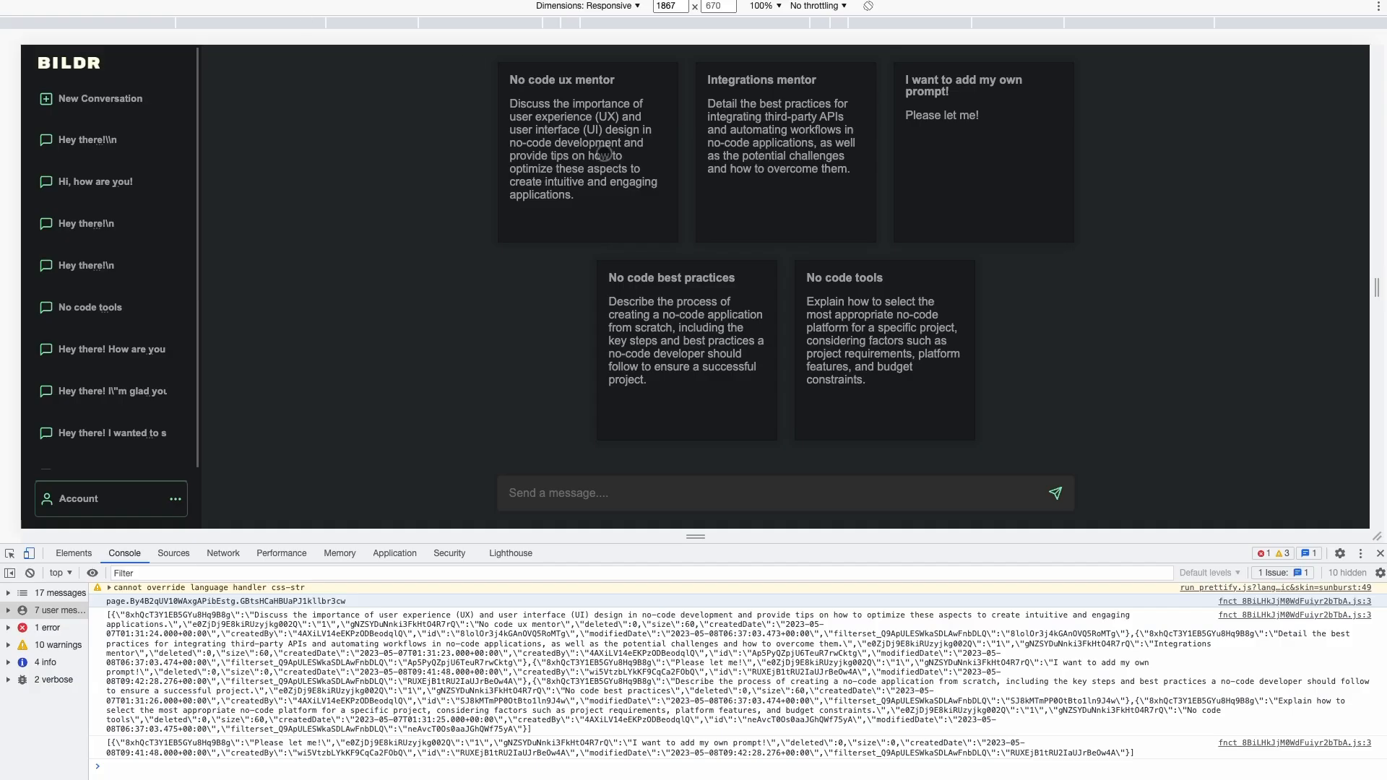
# Browse the sidebar conversations, liking the assistant reply in 'Hi, how are you!'
pyautogui.click(84, 167)
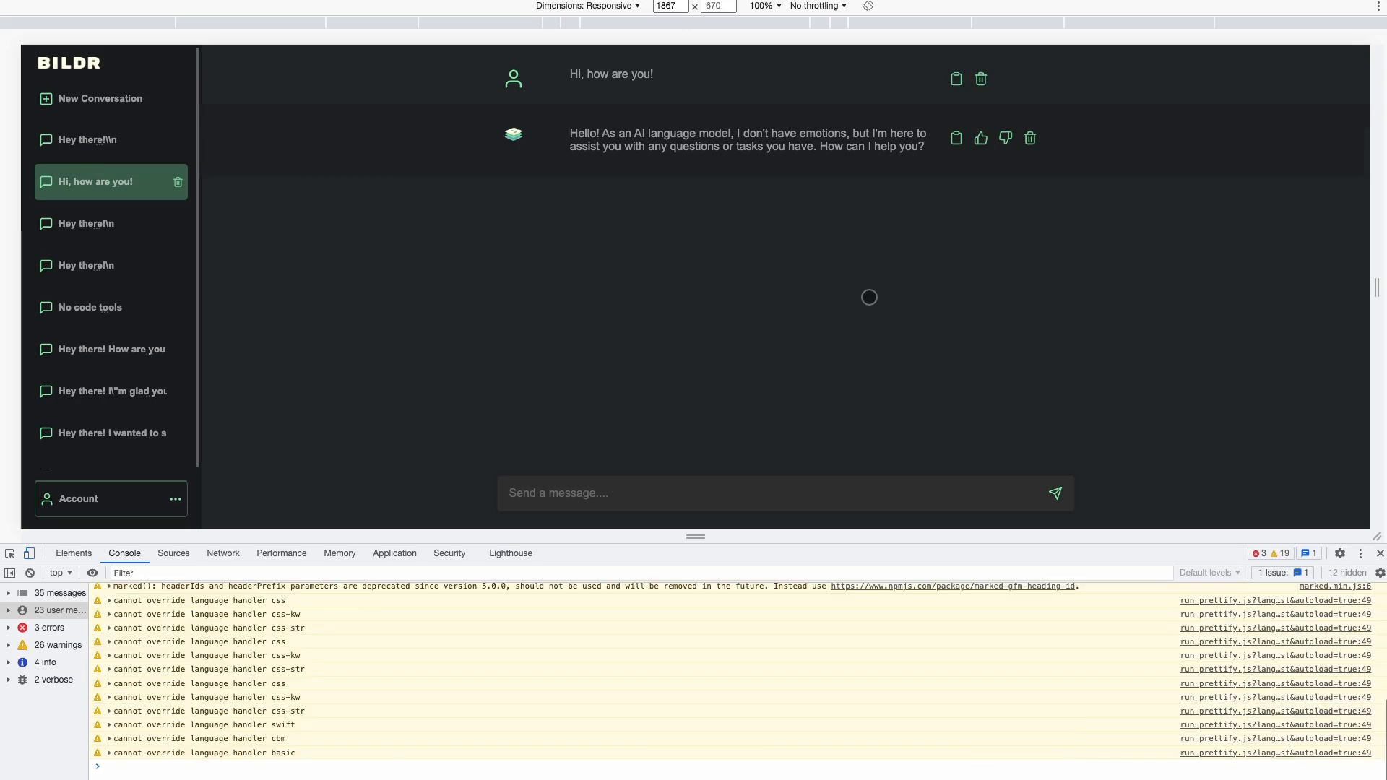
pyautogui.click(979, 138)
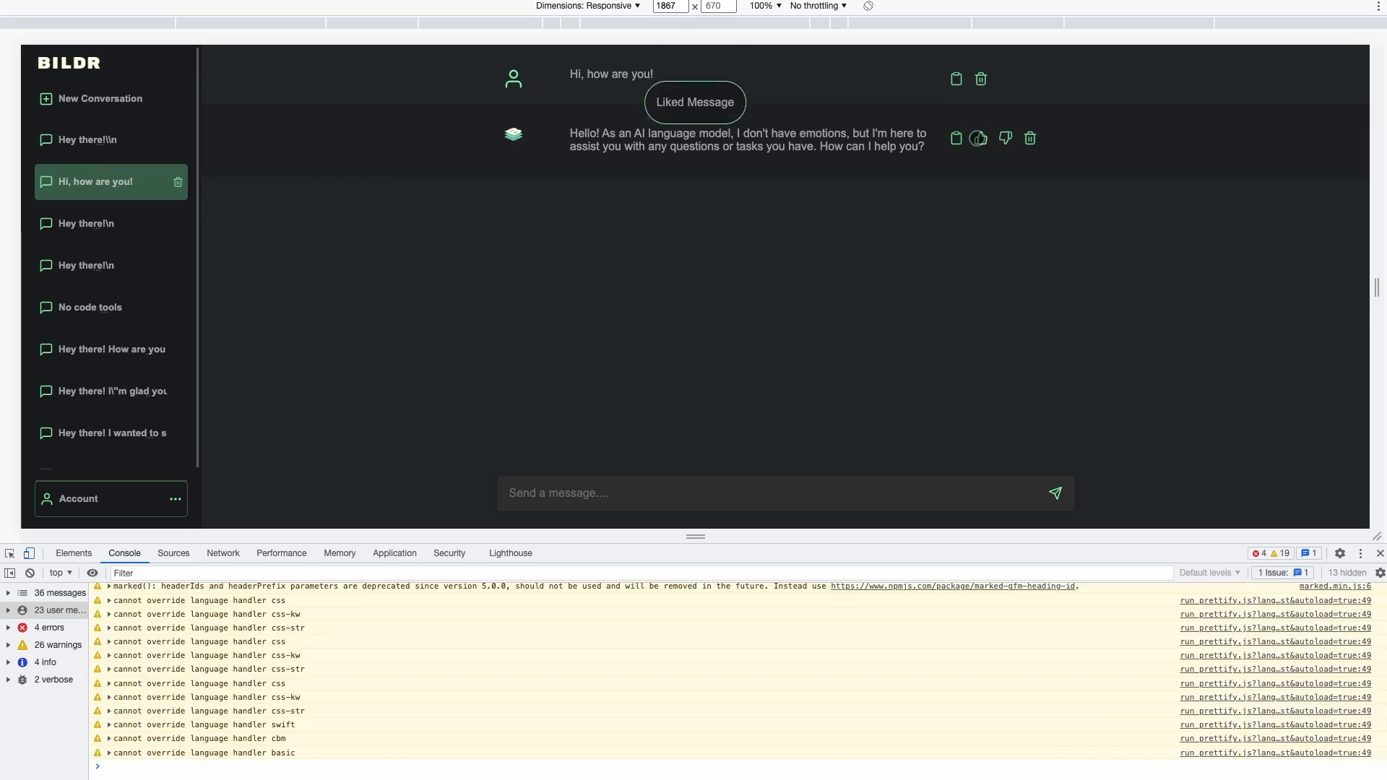
pyautogui.click(130, 358)
pyautogui.click(114, 385)
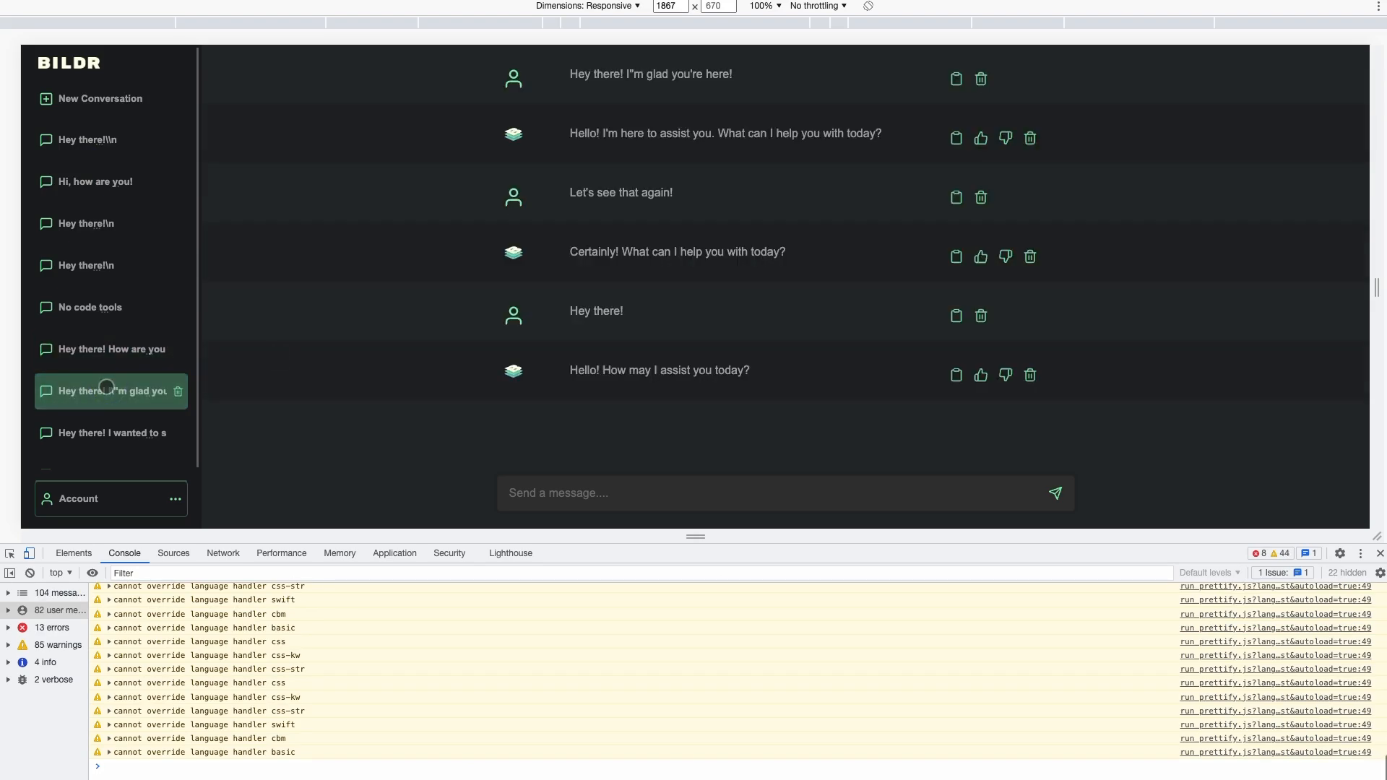
pyautogui.click(134, 430)
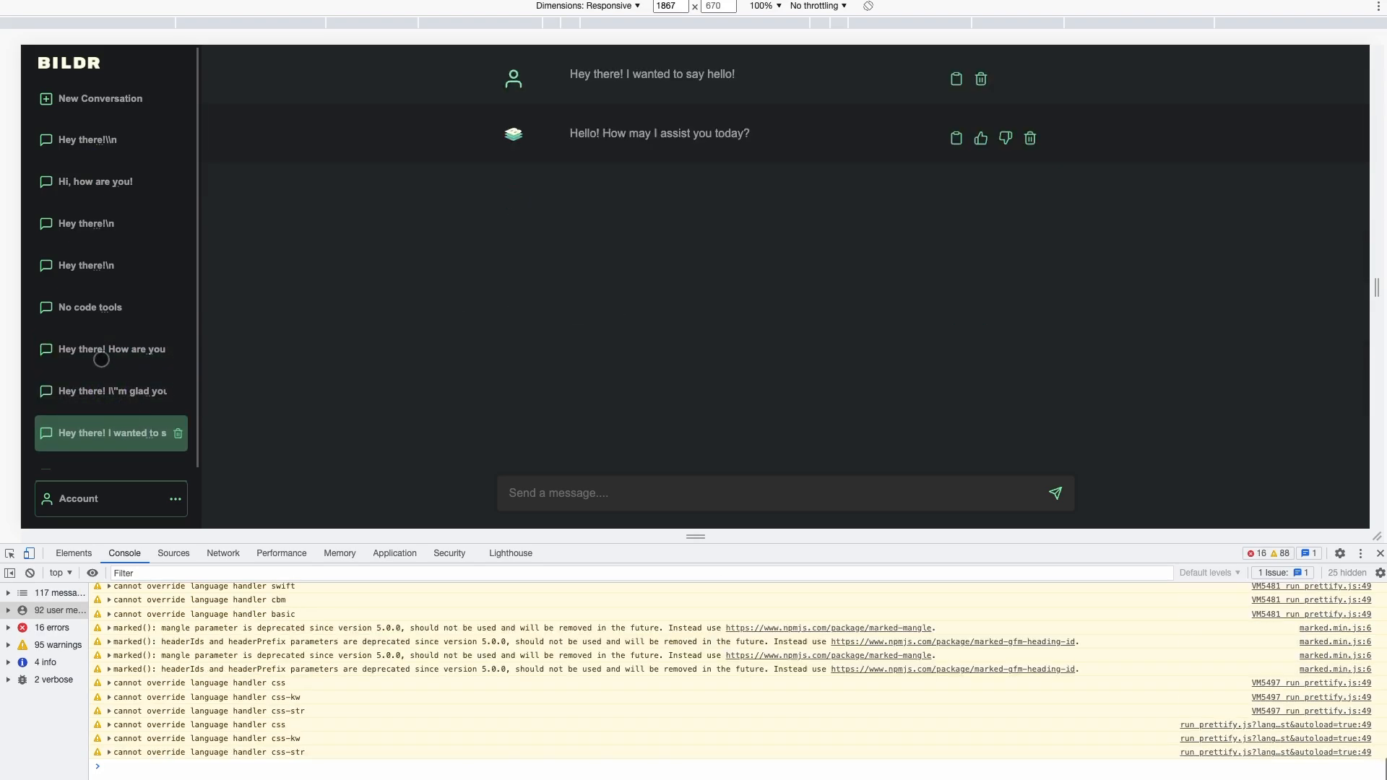
pyautogui.click(92, 312)
pyautogui.scroll(-2, 99, 381)
# Open the Integrations mentor conversation and copy its CSS example twice
pyautogui.click(100, 403)
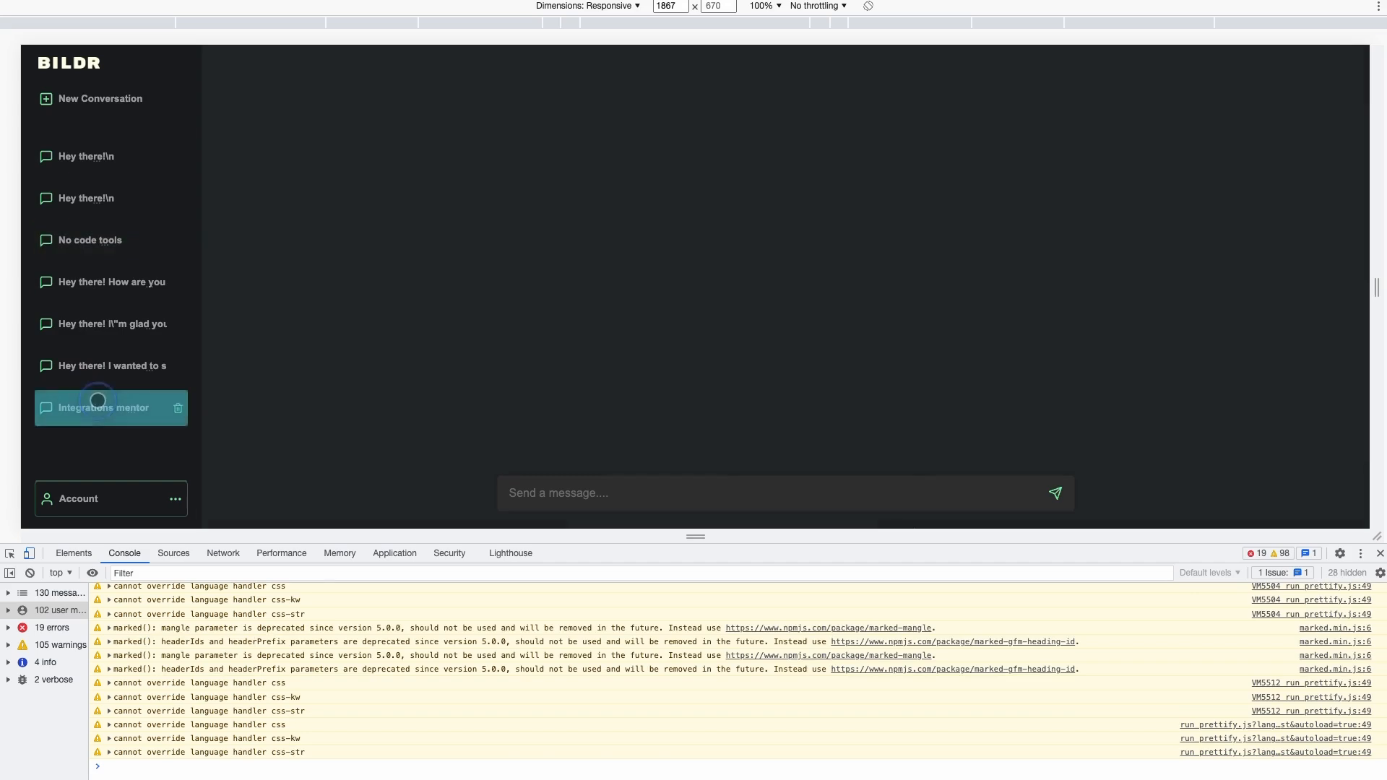
pyautogui.scroll(-2, 657, 162)
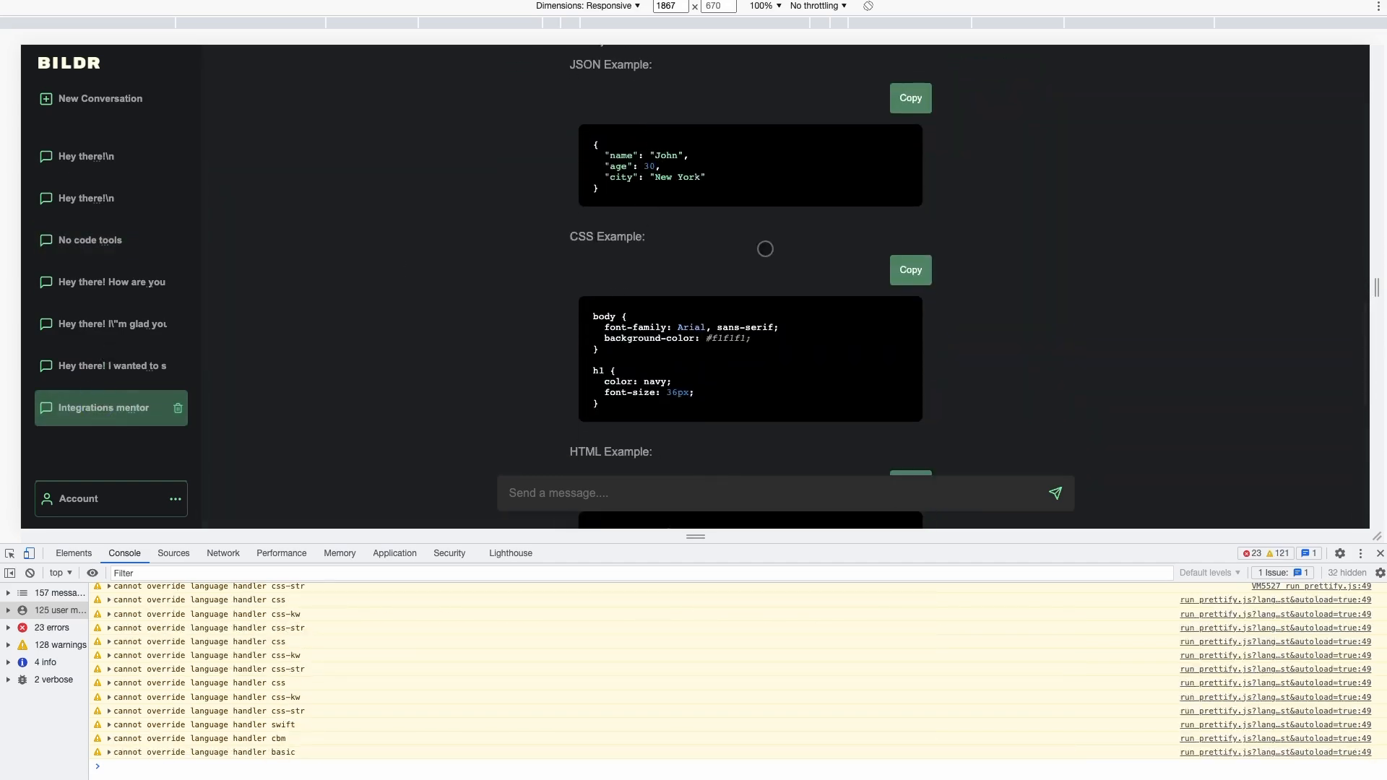
pyautogui.scroll(-2, 759, 248)
pyautogui.click(905, 206)
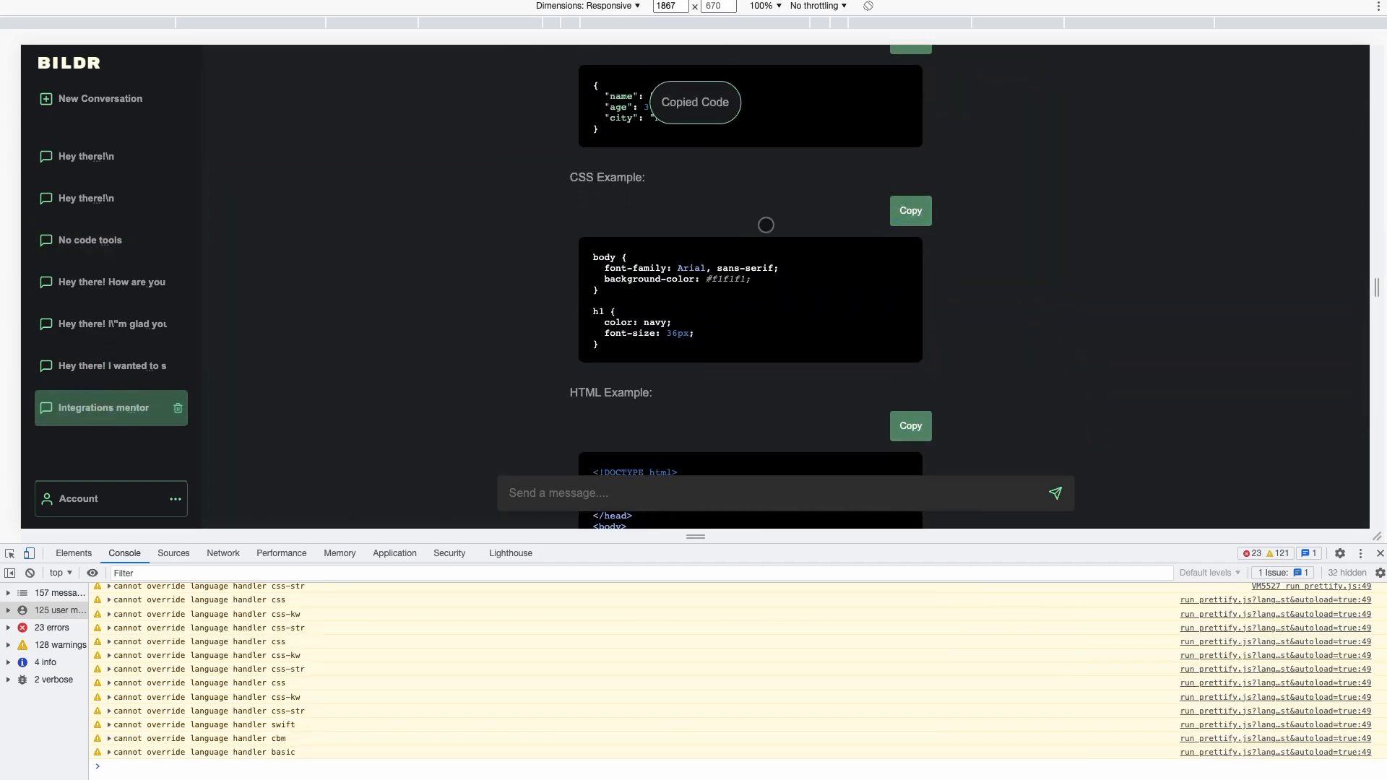
pyautogui.click(912, 211)
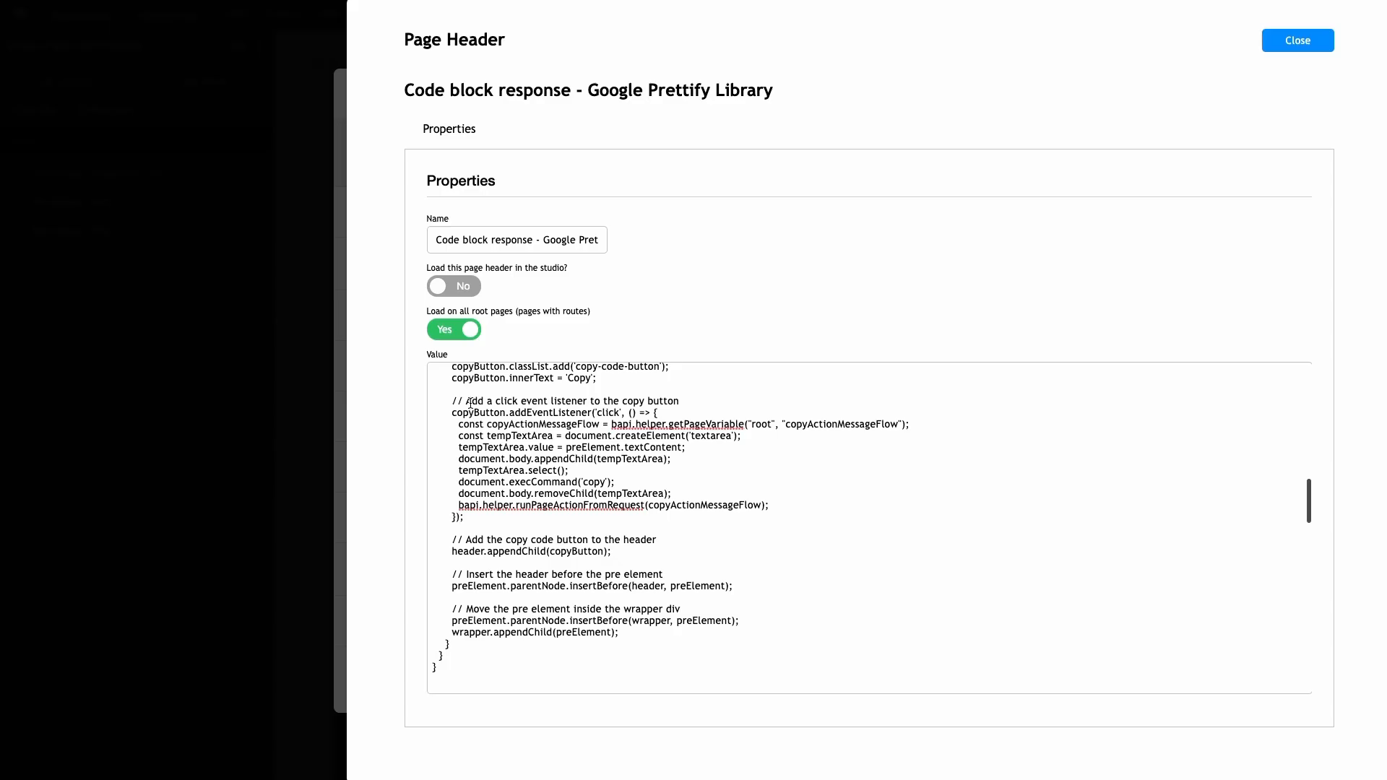
pyautogui.scroll(-4, 535, 470)
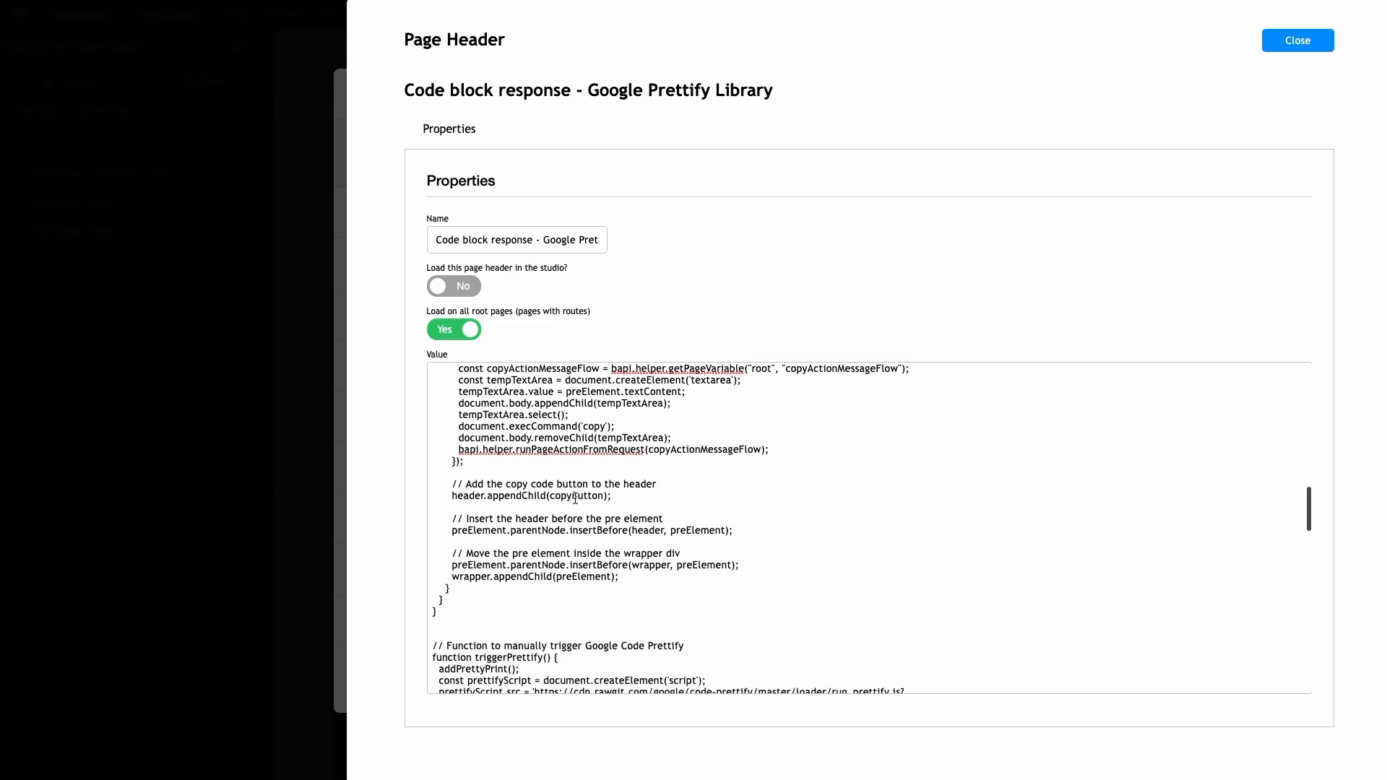
pyautogui.scroll(-3, 550, 480)
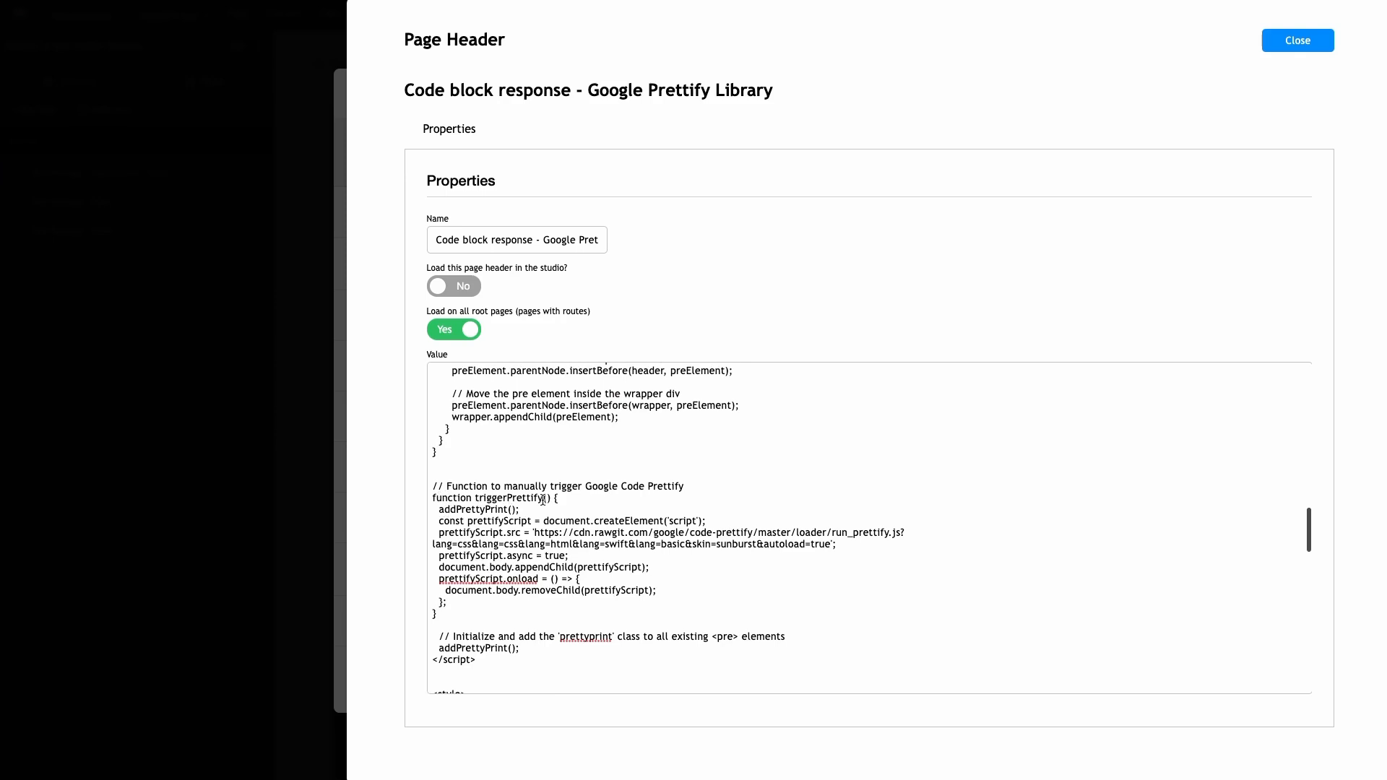
pyautogui.moveTo(549, 498); pyautogui.dragTo(477, 498)
pyautogui.scroll(10, 521, 505)
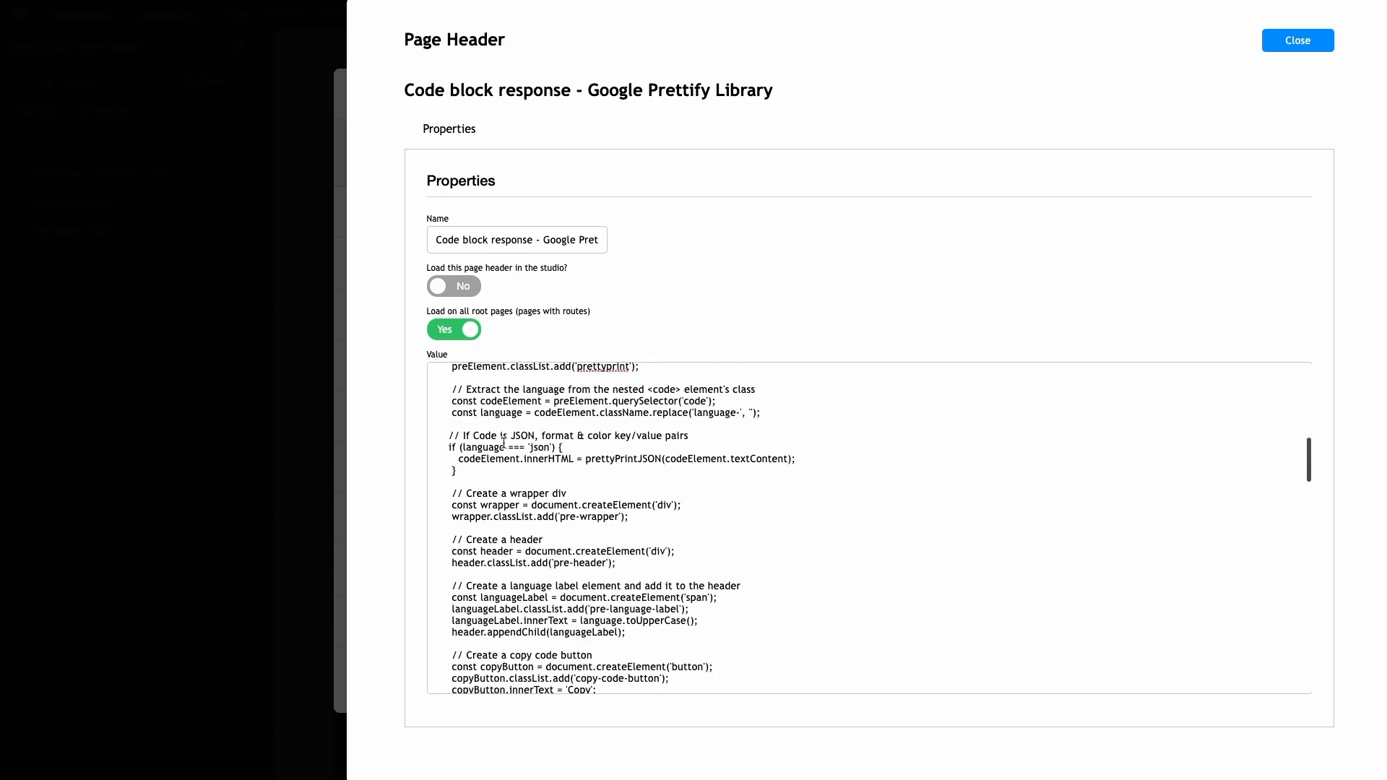
pyautogui.scroll(-10, 523, 425)
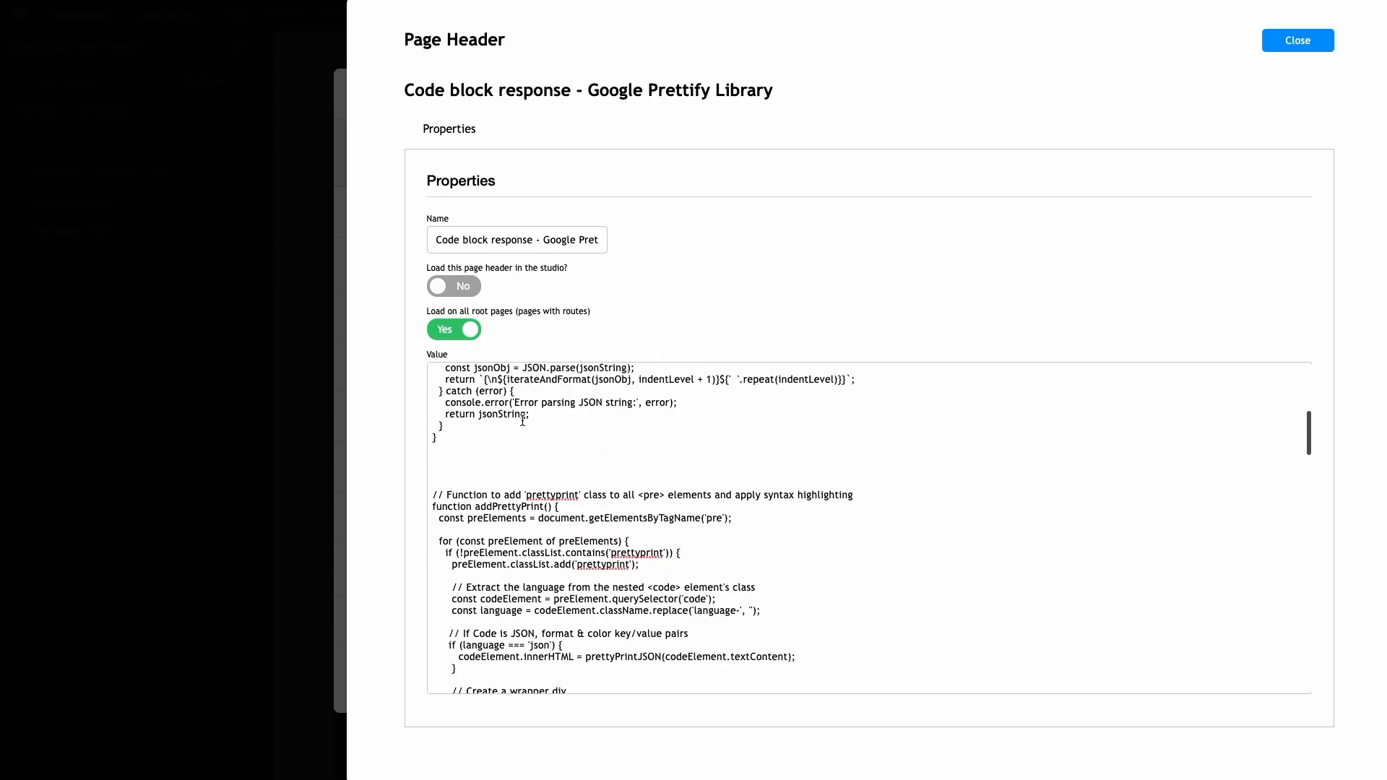
pyautogui.scroll(-2, 517, 459)
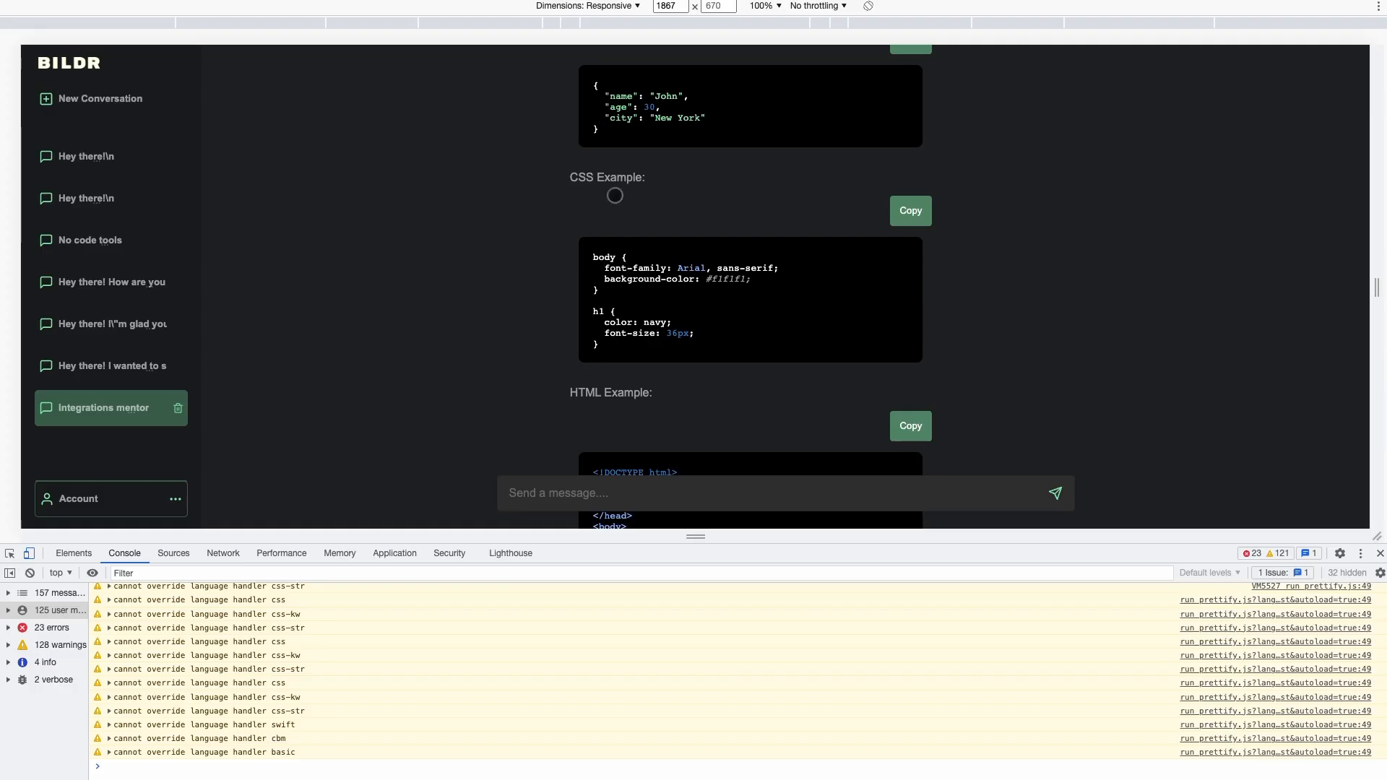
pyautogui.scroll(3, 637, 252)
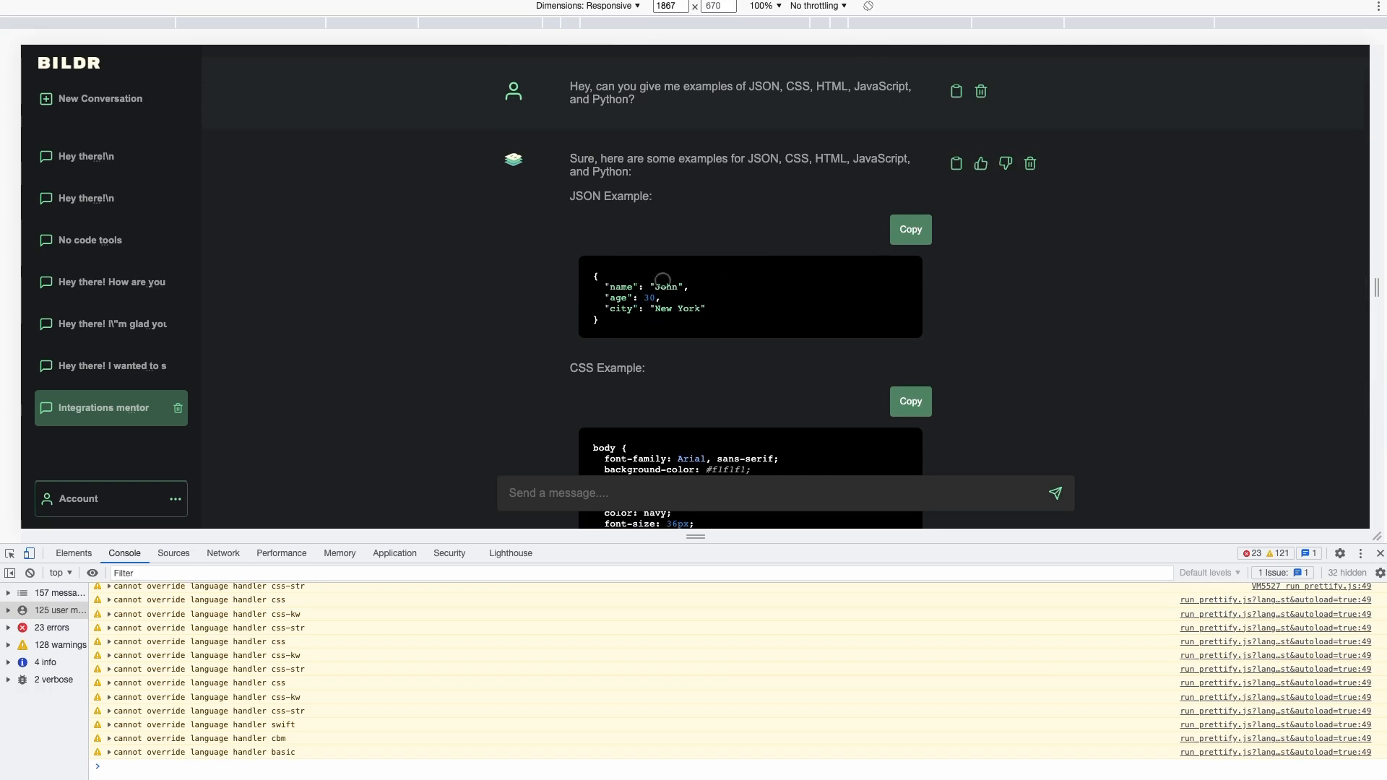
pyautogui.scroll(-3, 678, 304)
pyautogui.scroll(-2, 700, 316)
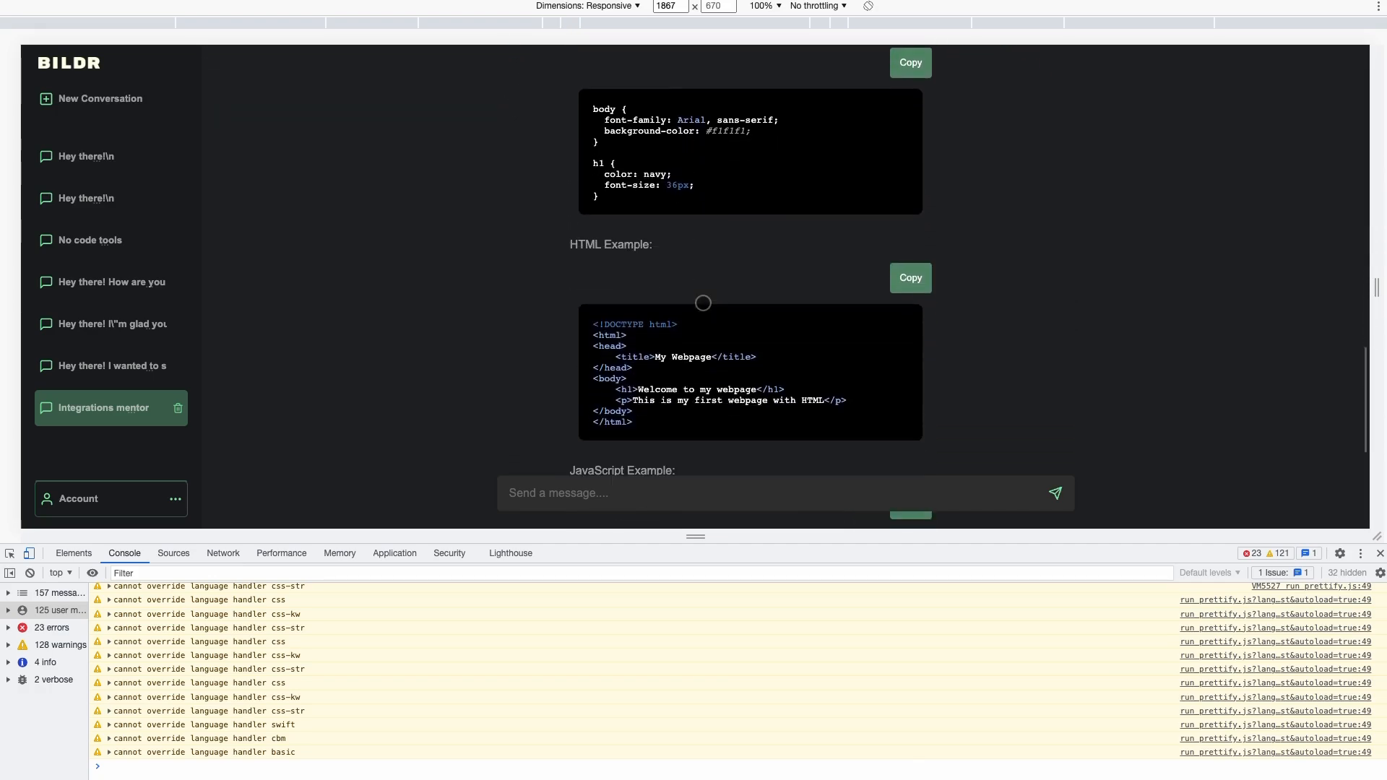
pyautogui.scroll(10, 694, 289)
pyautogui.scroll(3, 686, 250)
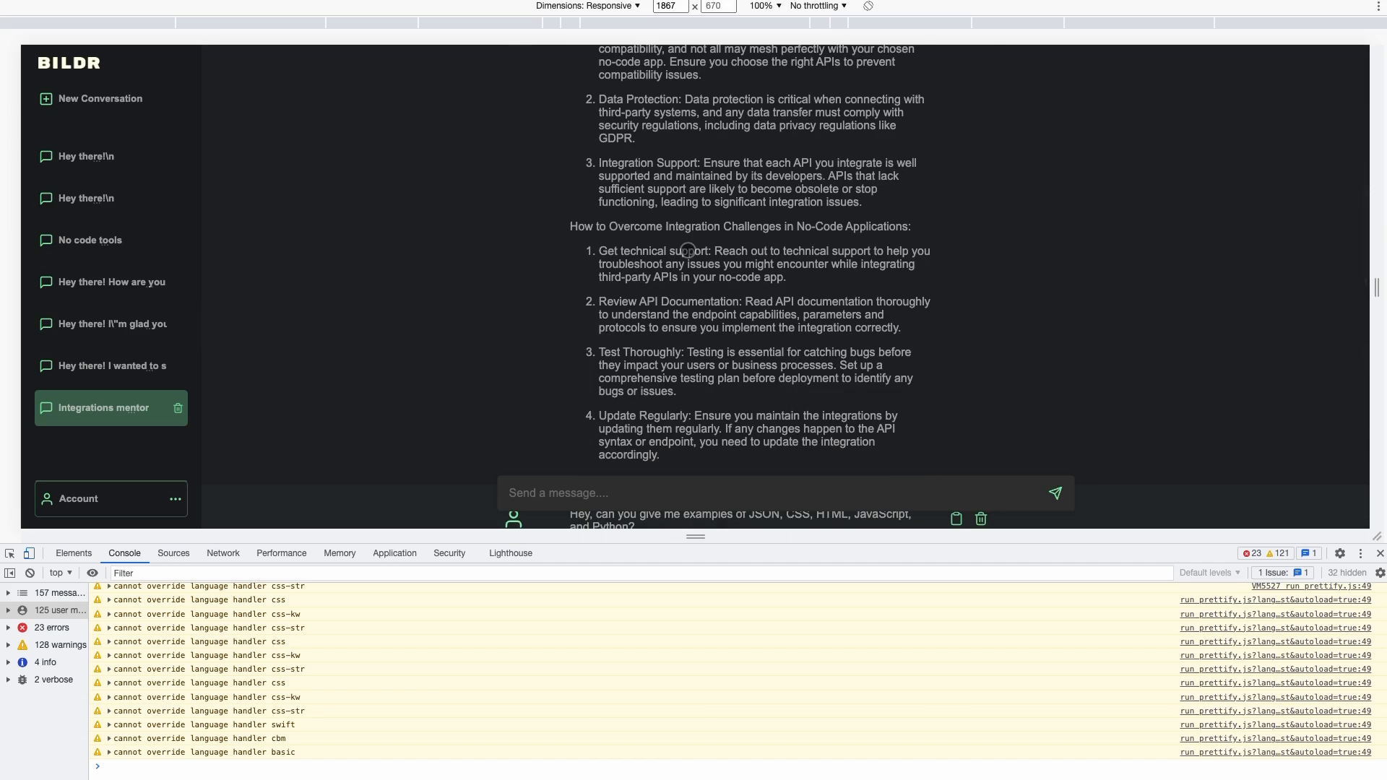
pyautogui.scroll(2, 686, 250)
pyautogui.scroll(-4, 670, 247)
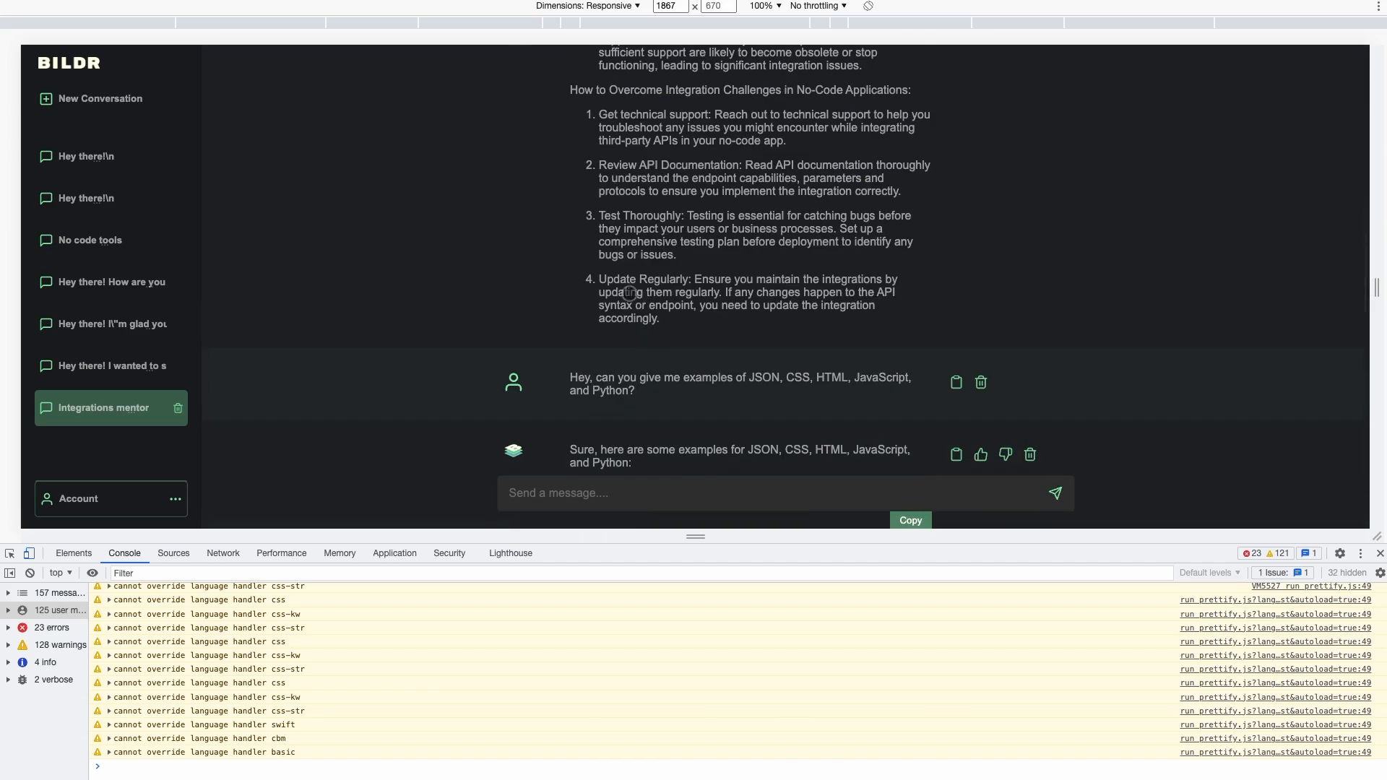
pyautogui.scroll(-3, 628, 383)
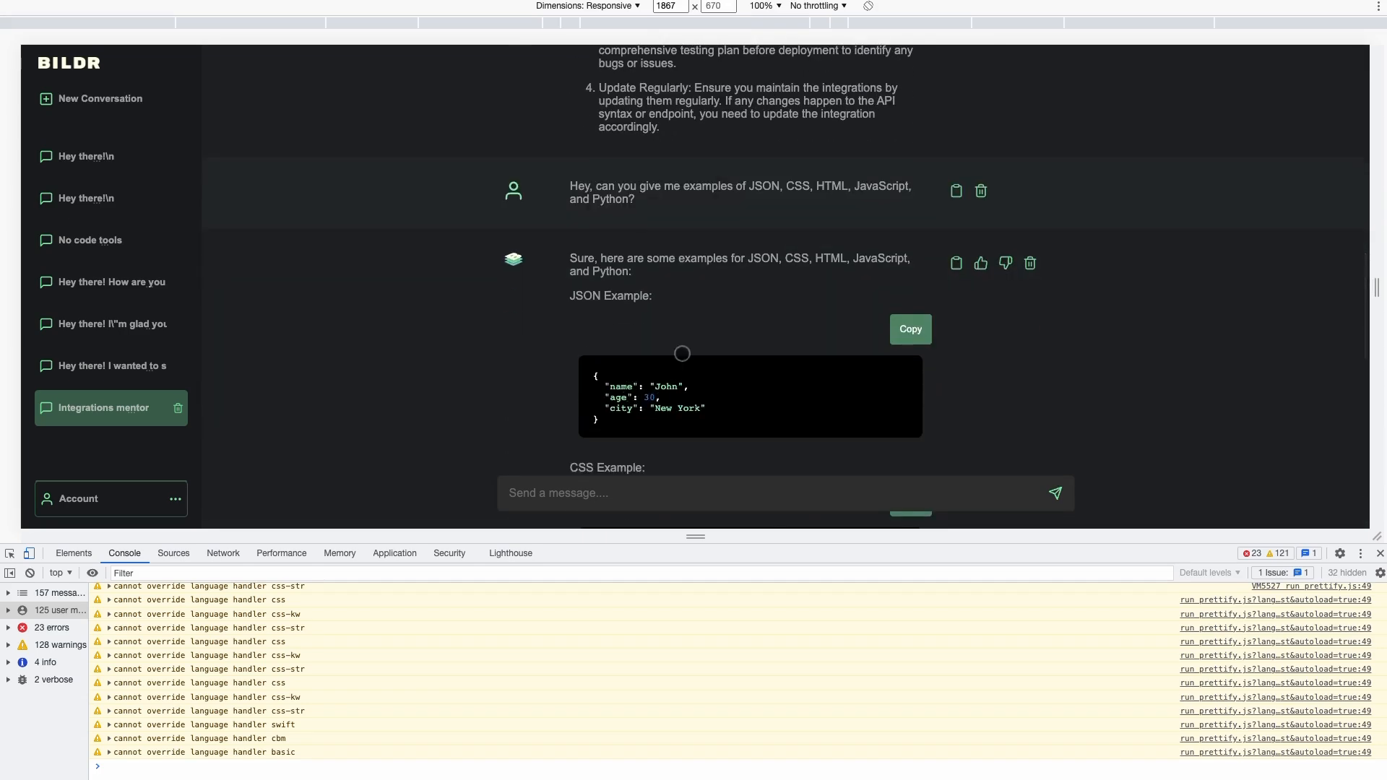
pyautogui.scroll(-5, 681, 348)
pyautogui.scroll(-7, 681, 347)
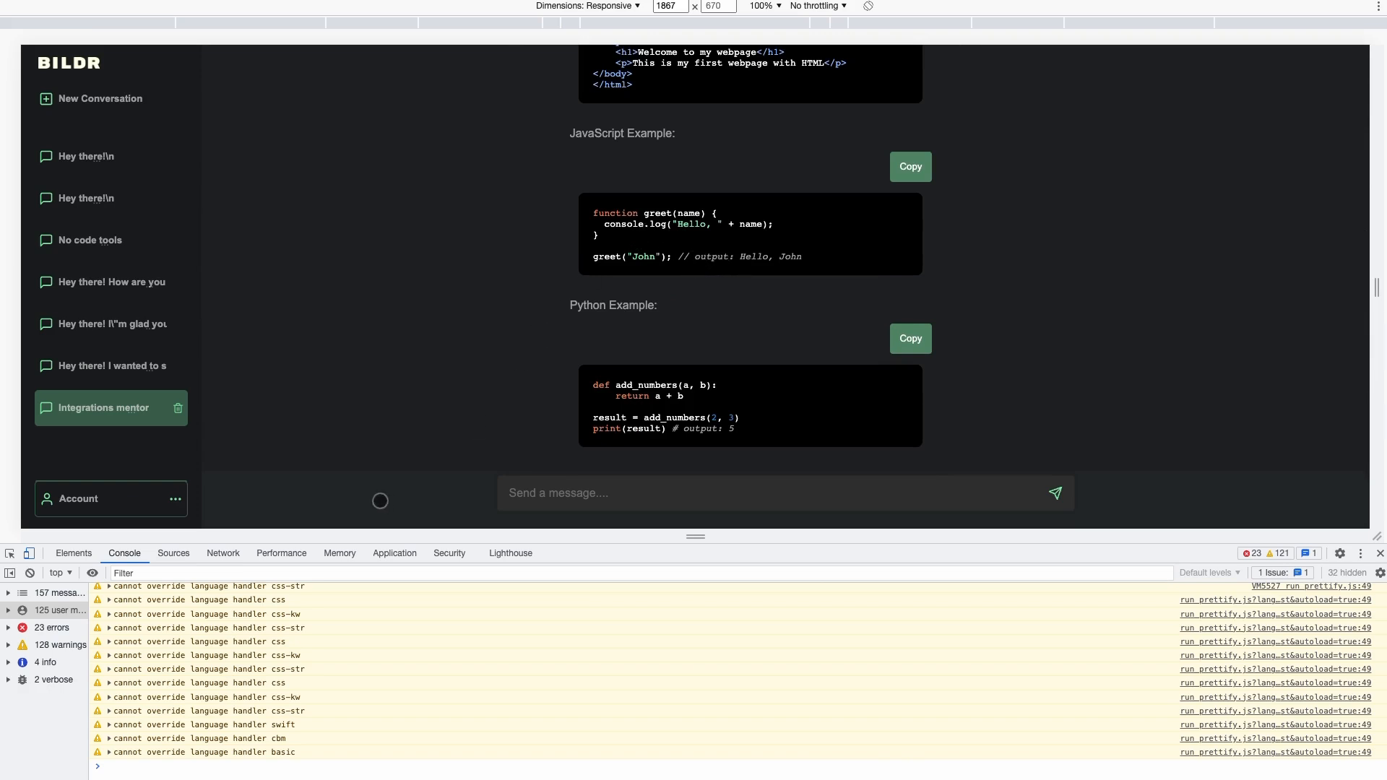
# Switch DevTools to the Network tab and clear the recorded requests
pyautogui.click(137, 572)
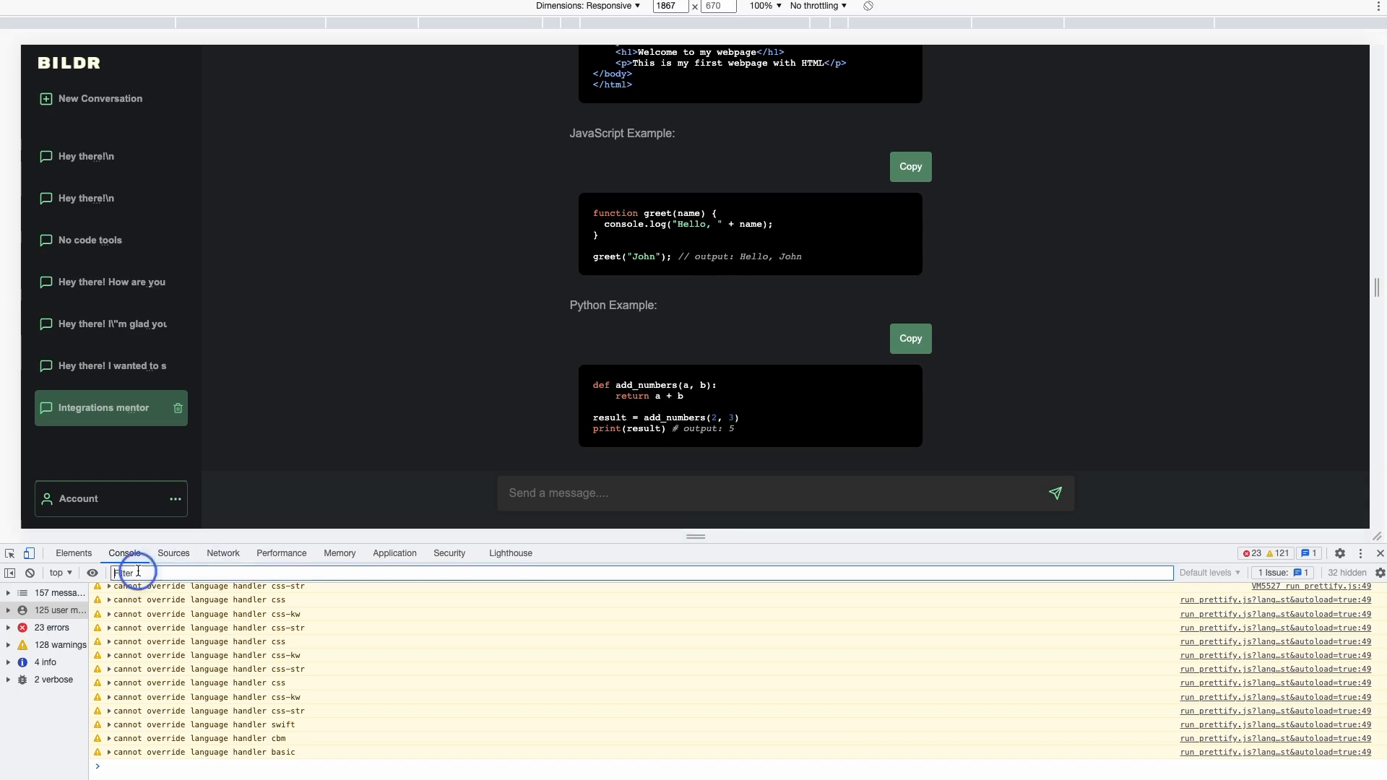
pyautogui.click(513, 483)
pyautogui.write('How')
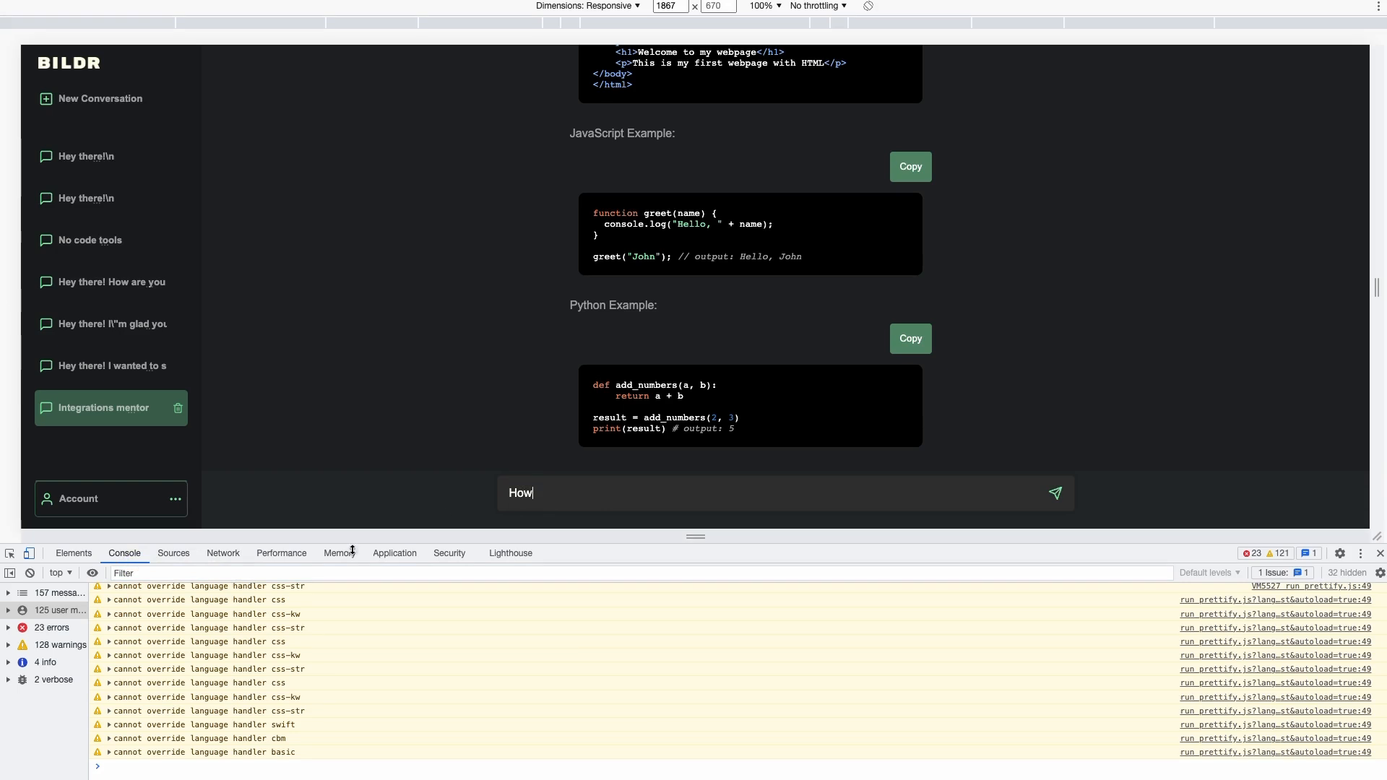
pyautogui.click(223, 554)
pyautogui.write('w')
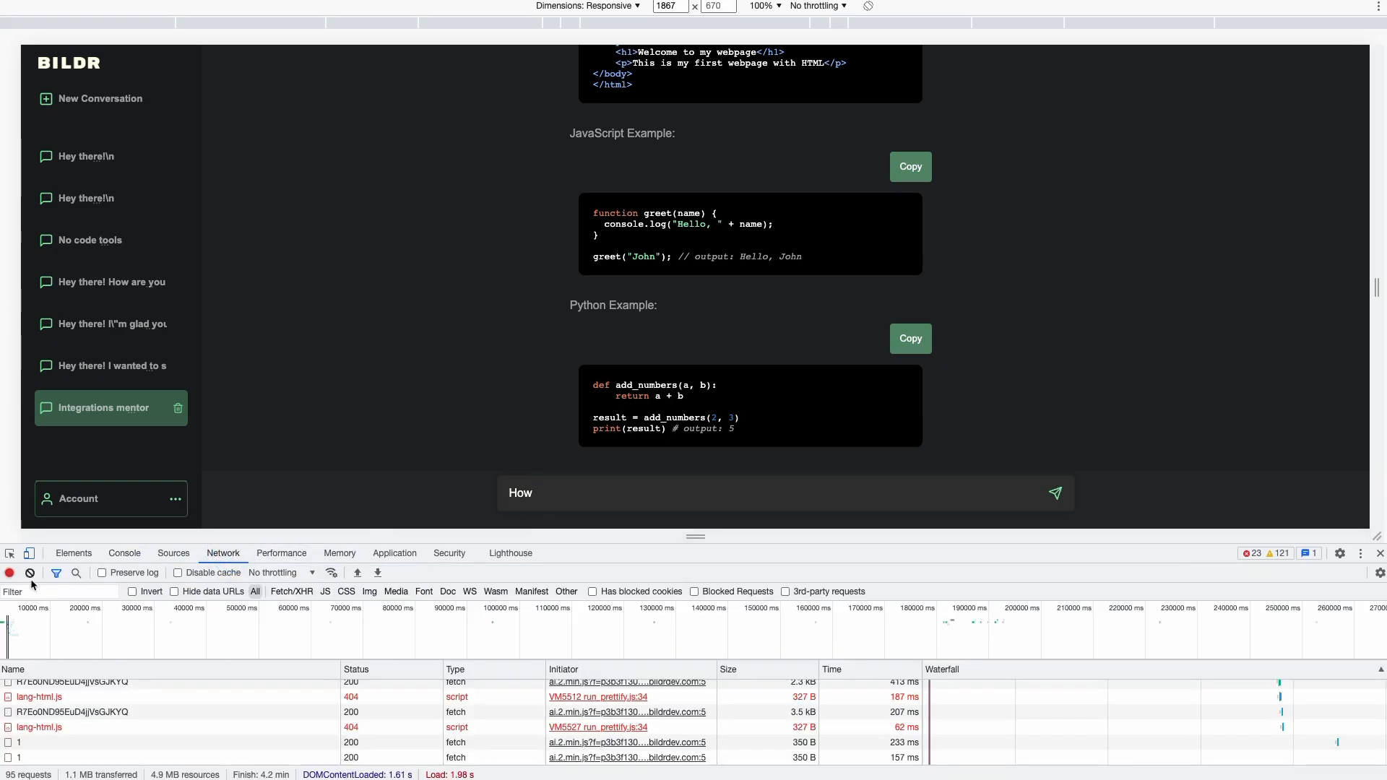
pyautogui.click(30, 572)
# Send the chatbot a request for another set of code to change the button to red
pyautogui.click(616, 495)
pyautogui.write('do')
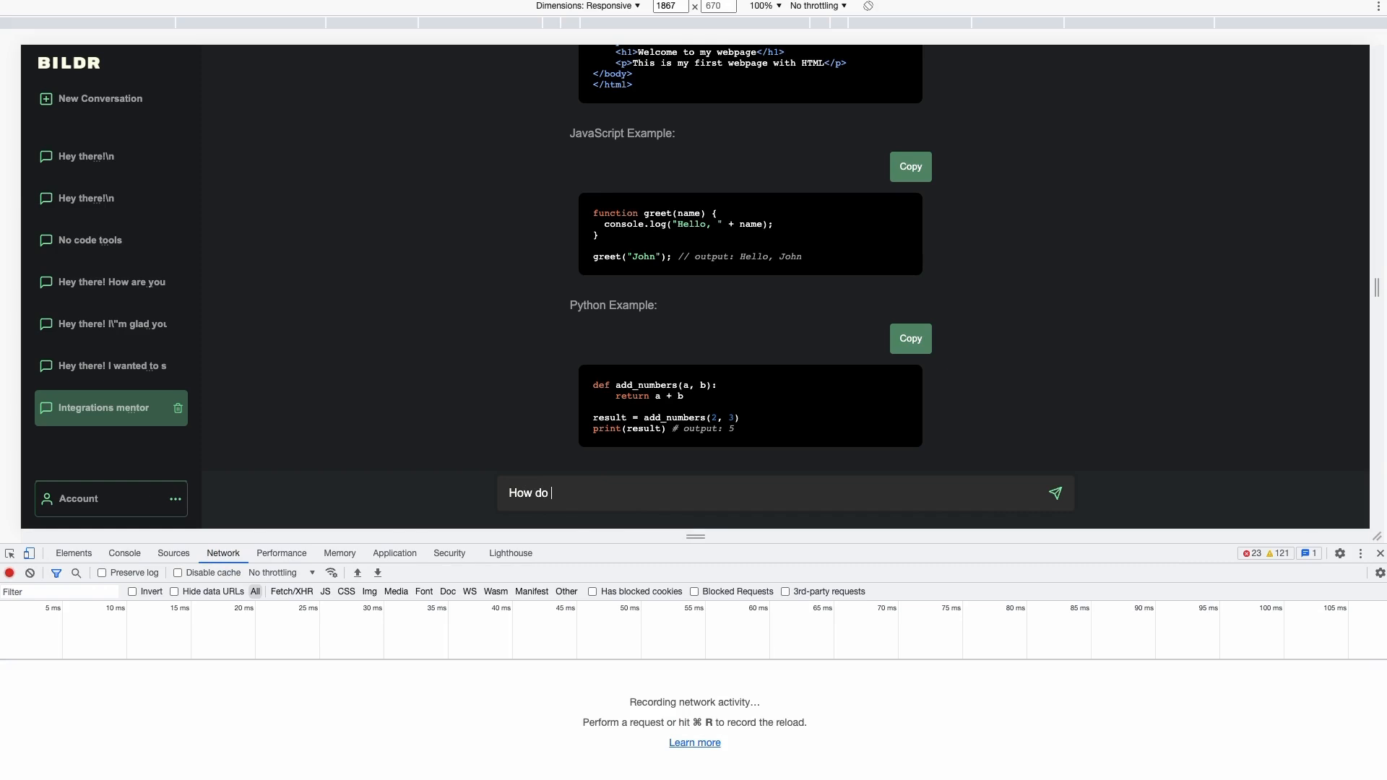
pyautogui.press('BackSpace')
pyautogui.press('BackSpace')
pyautogui.press('BackSpace')
pyautogui.write('Can you send me another')
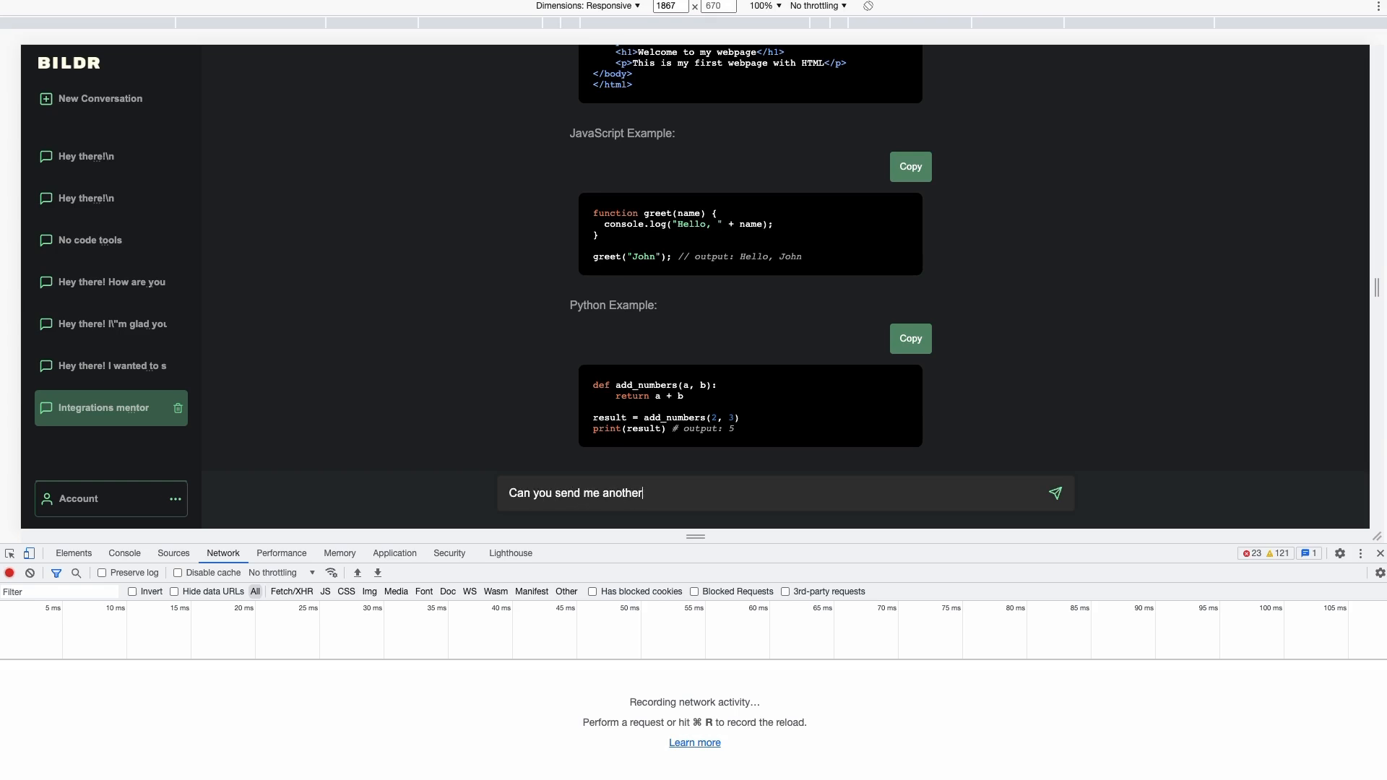
pyautogui.write(' set of code fo rme')
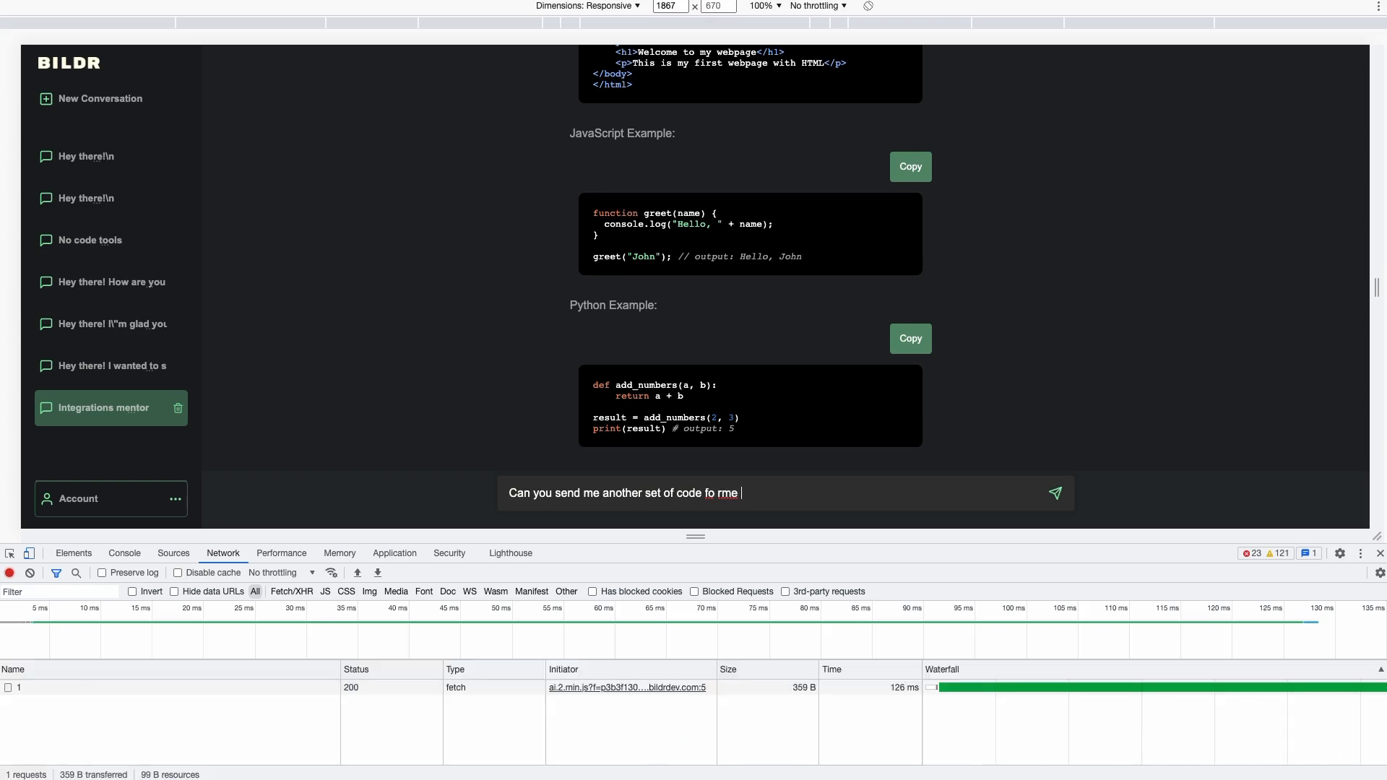
pyautogui.press('BackSpace')
pyautogui.press('BackSpace')
pyautogui.press('BackSpace')
pyautogui.write('r me to change t button to red')
pyautogui.press('Return')
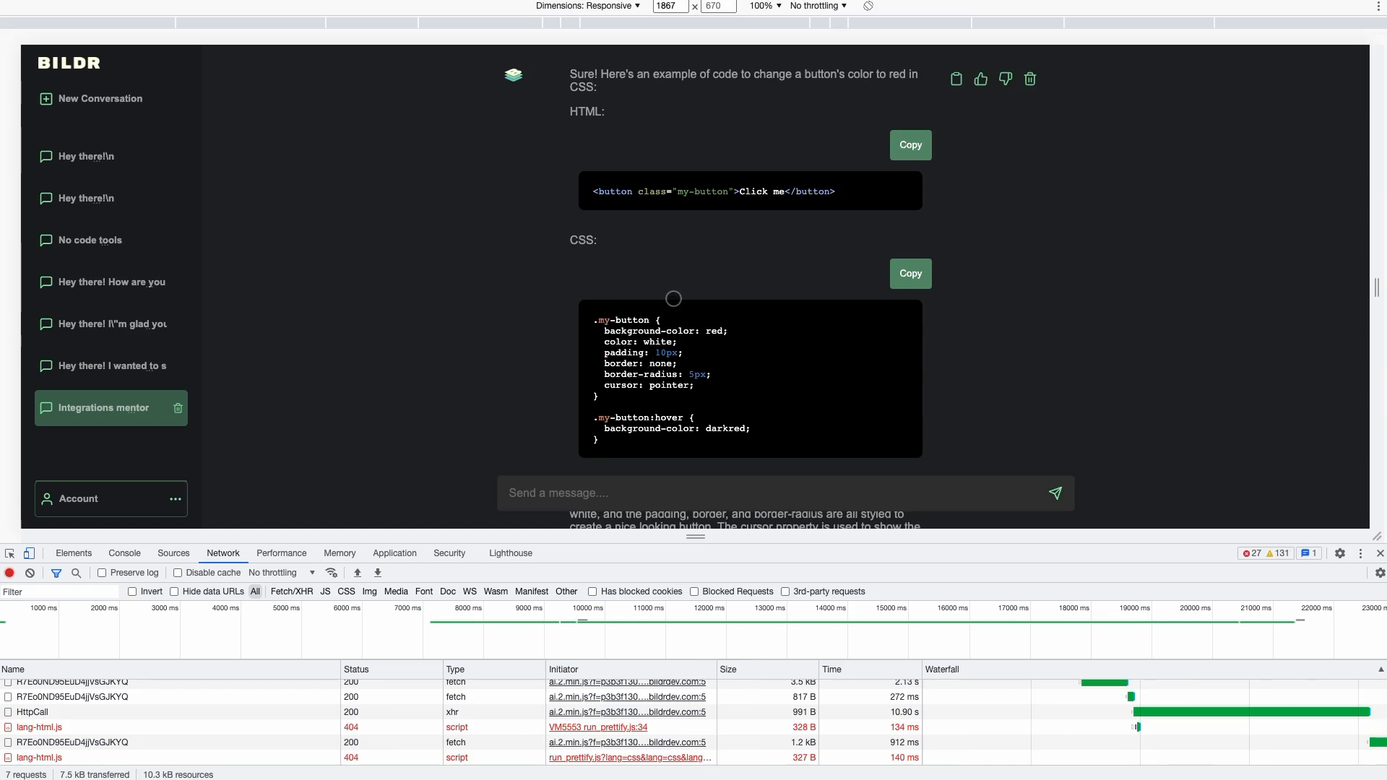
pyautogui.scroll(2, 687, 233)
pyautogui.scroll(-1, 684, 232)
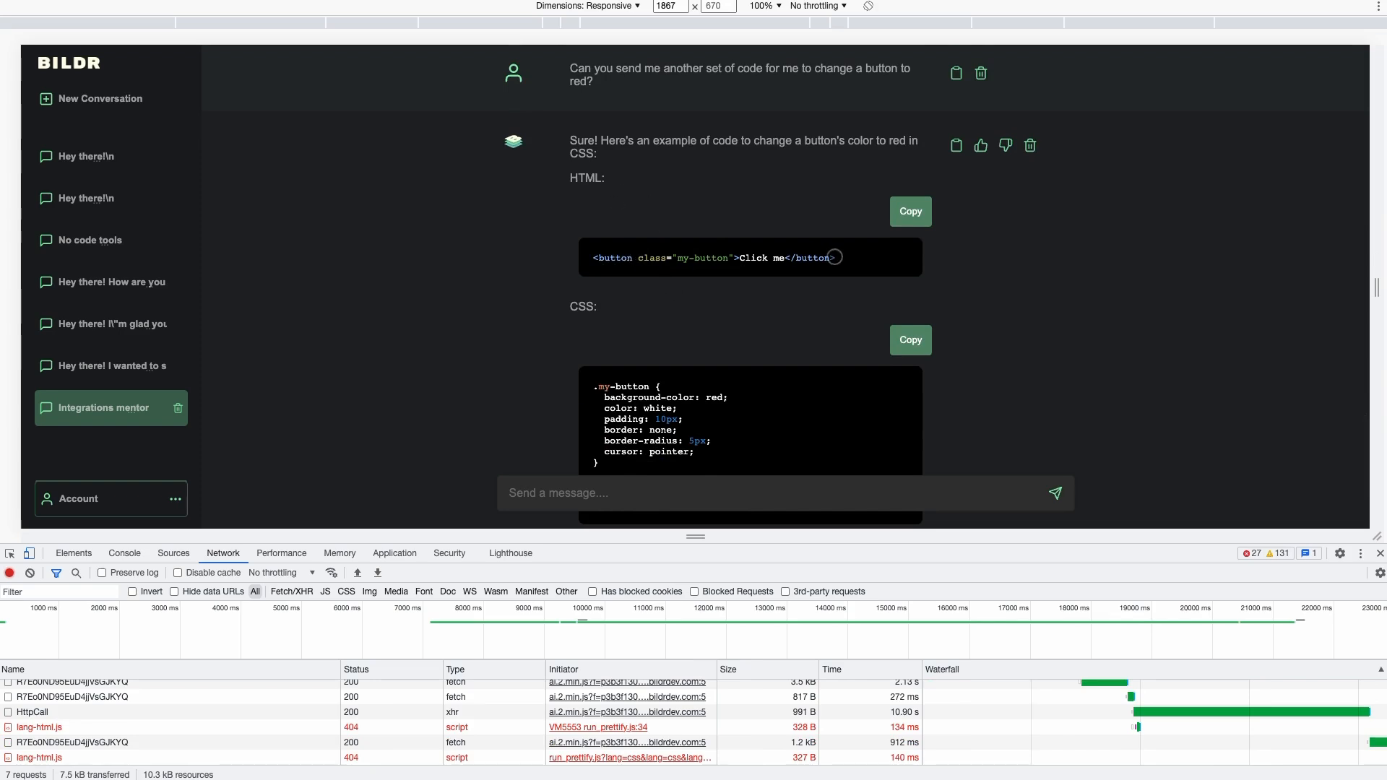
pyautogui.scroll(-3, 831, 257)
pyautogui.scroll(-1, 618, 238)
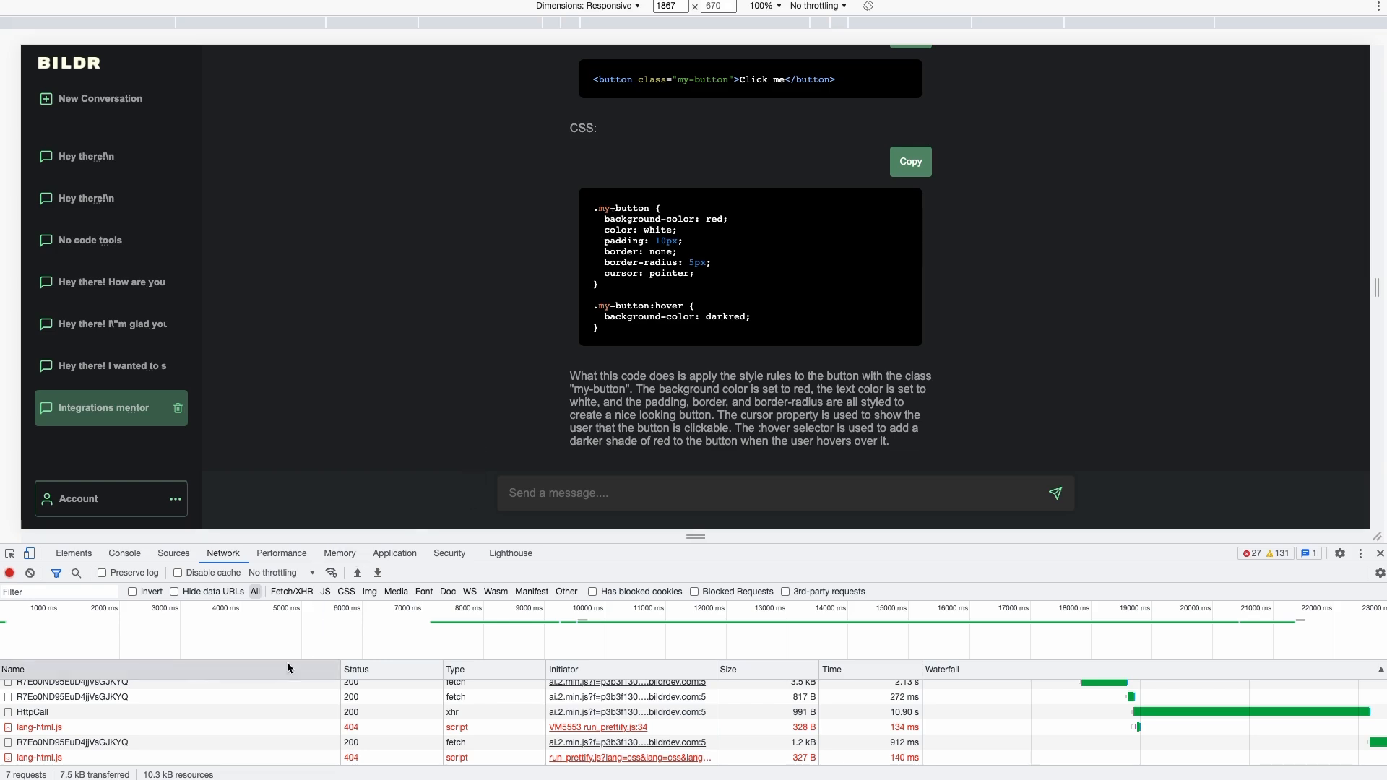
# Open the HttpCall response and select the escaped \n newlines around the CSS: and HTML: code fences
pyautogui.scroll(1, 144, 722)
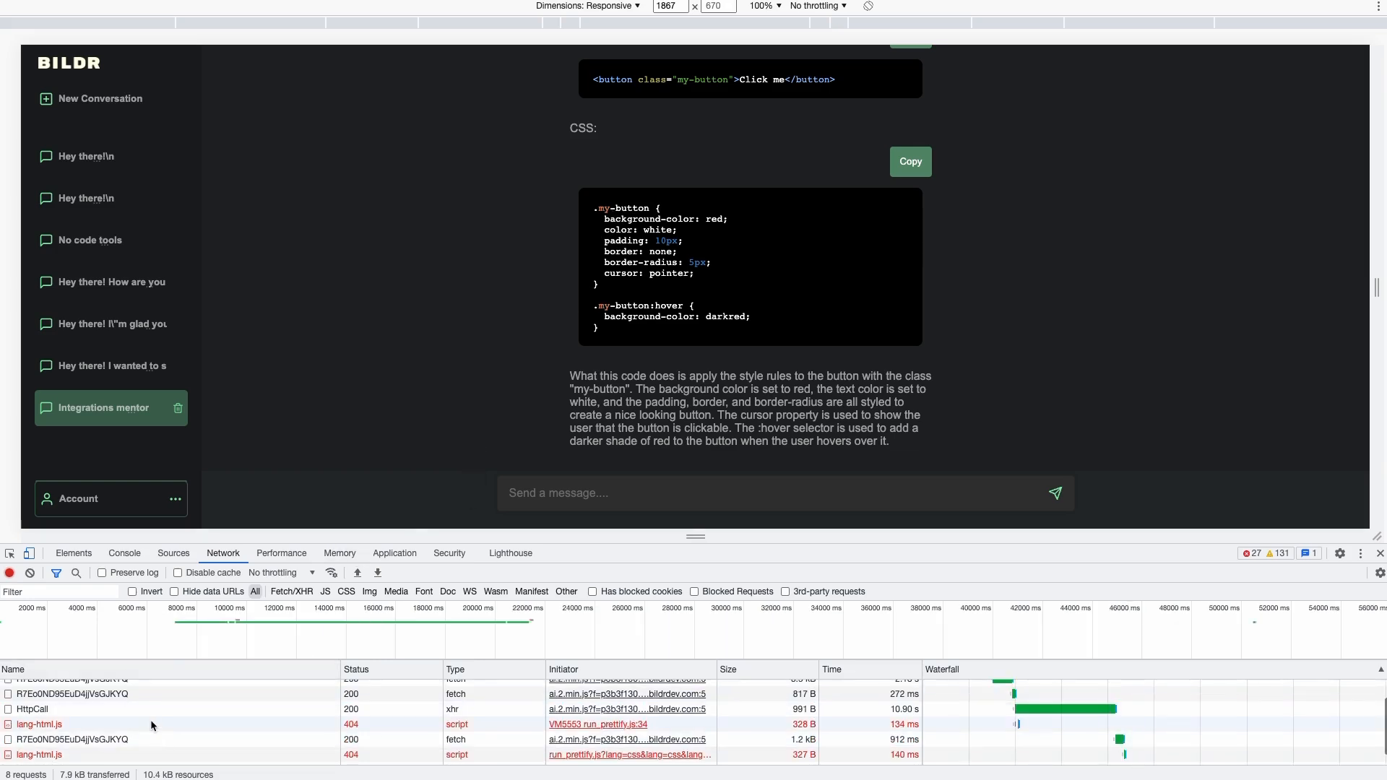
pyautogui.click(123, 708)
pyautogui.hscroll(6, 542, 691)
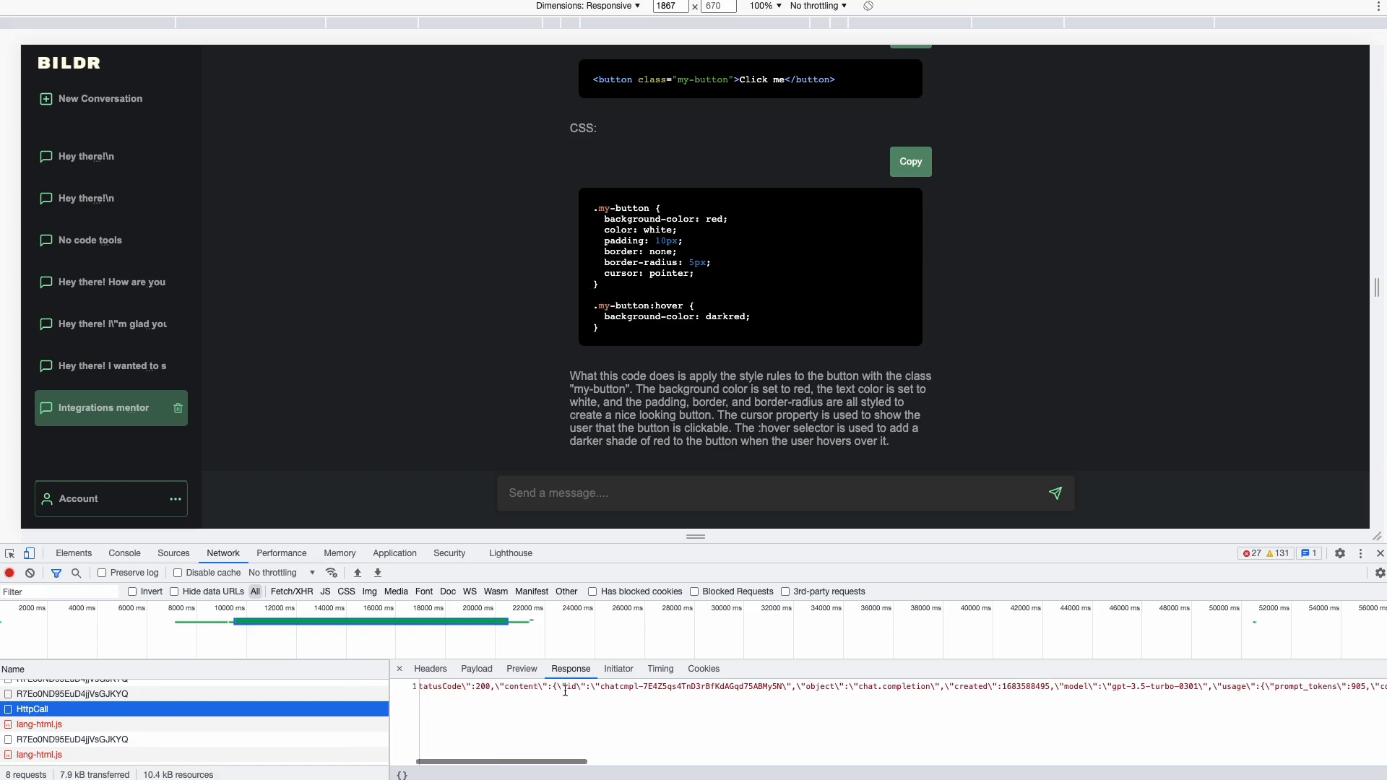
pyautogui.hscroll(3, 650, 691)
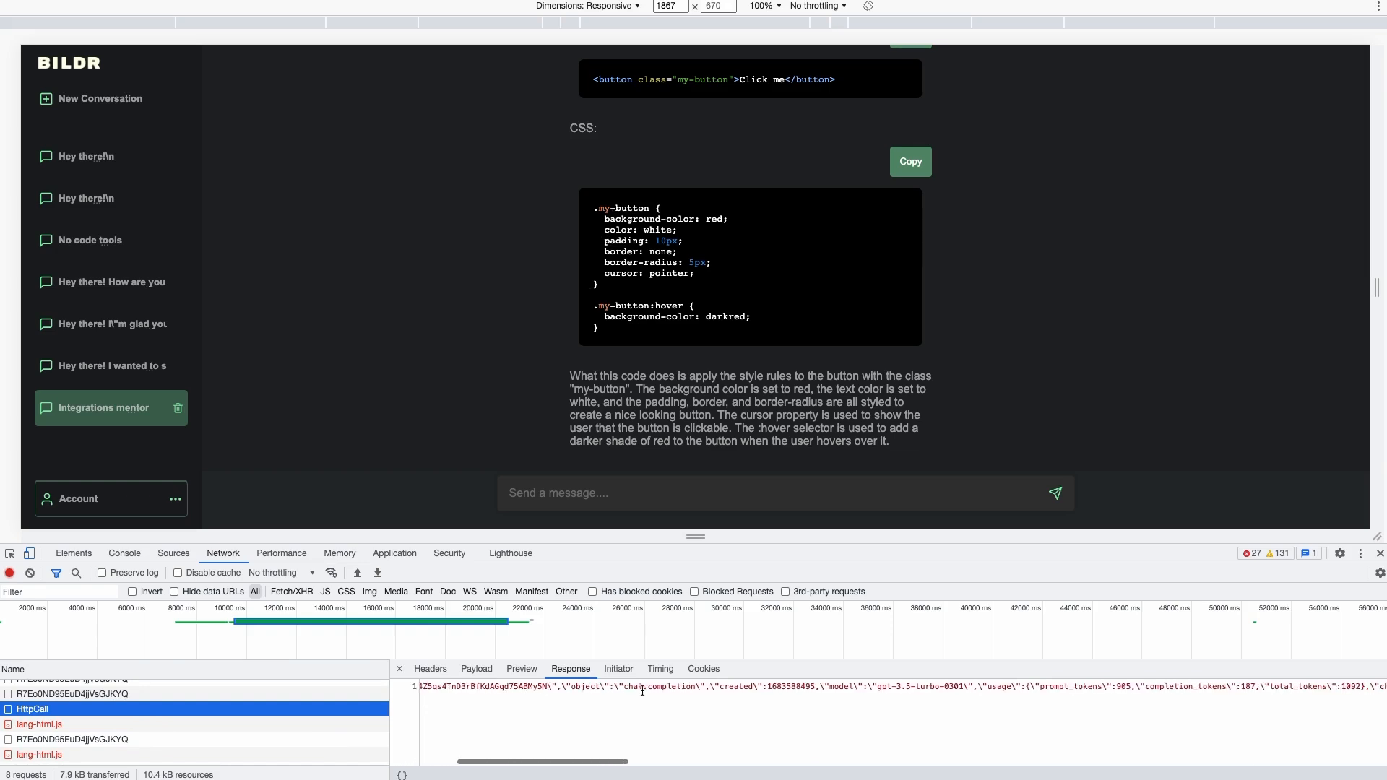
pyautogui.hscroll(3, 675, 690)
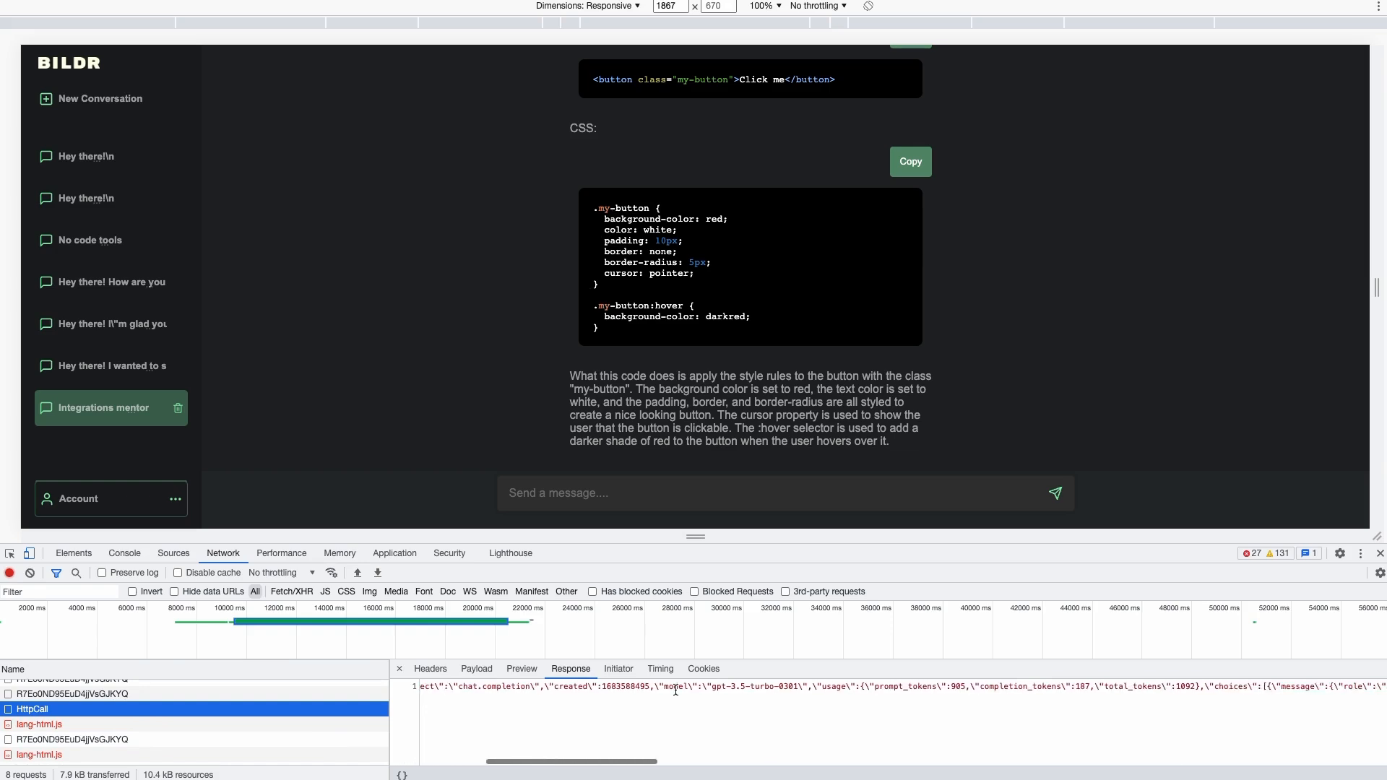
pyautogui.hscroll(3, 675, 690)
pyautogui.hscroll(3, 676, 691)
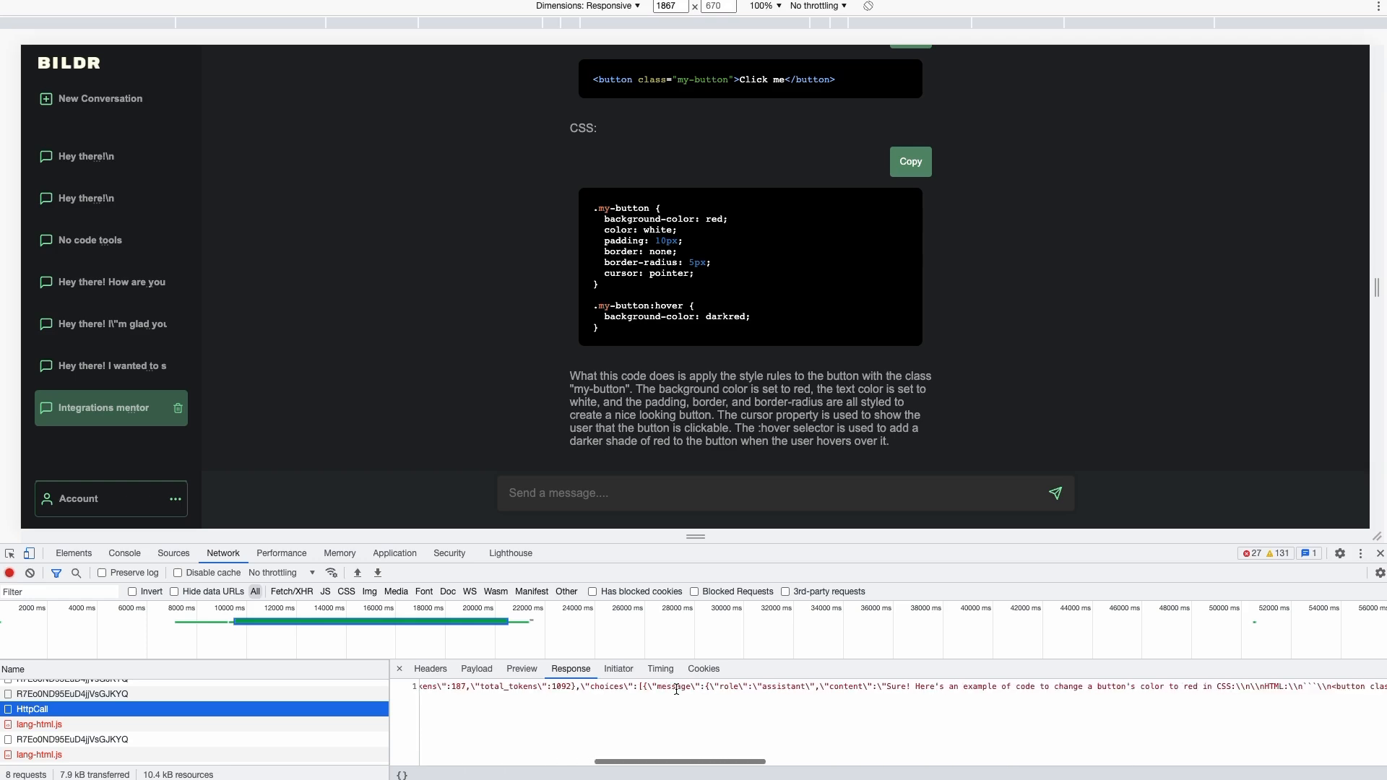
pyautogui.hscroll(5, 804, 690)
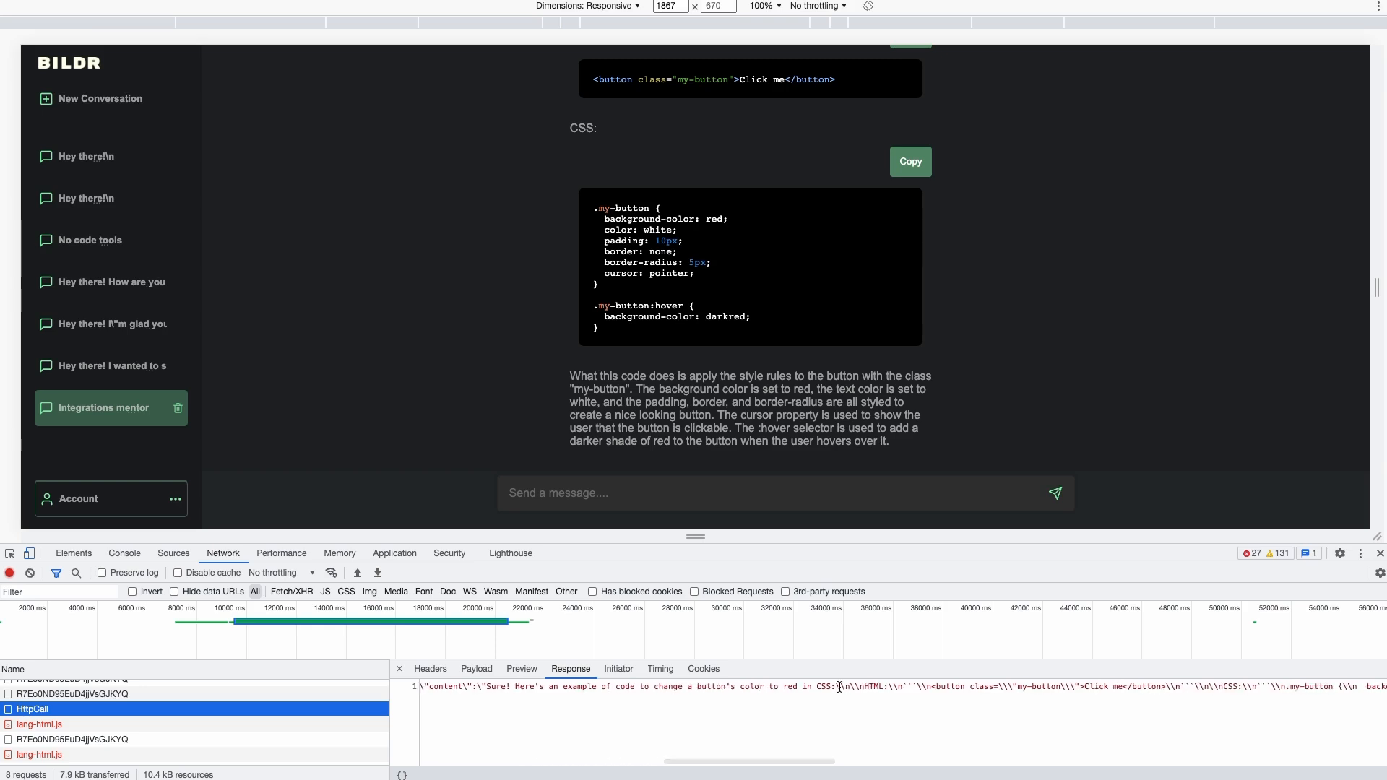
pyautogui.moveTo(836, 686); pyautogui.dragTo(855, 685)
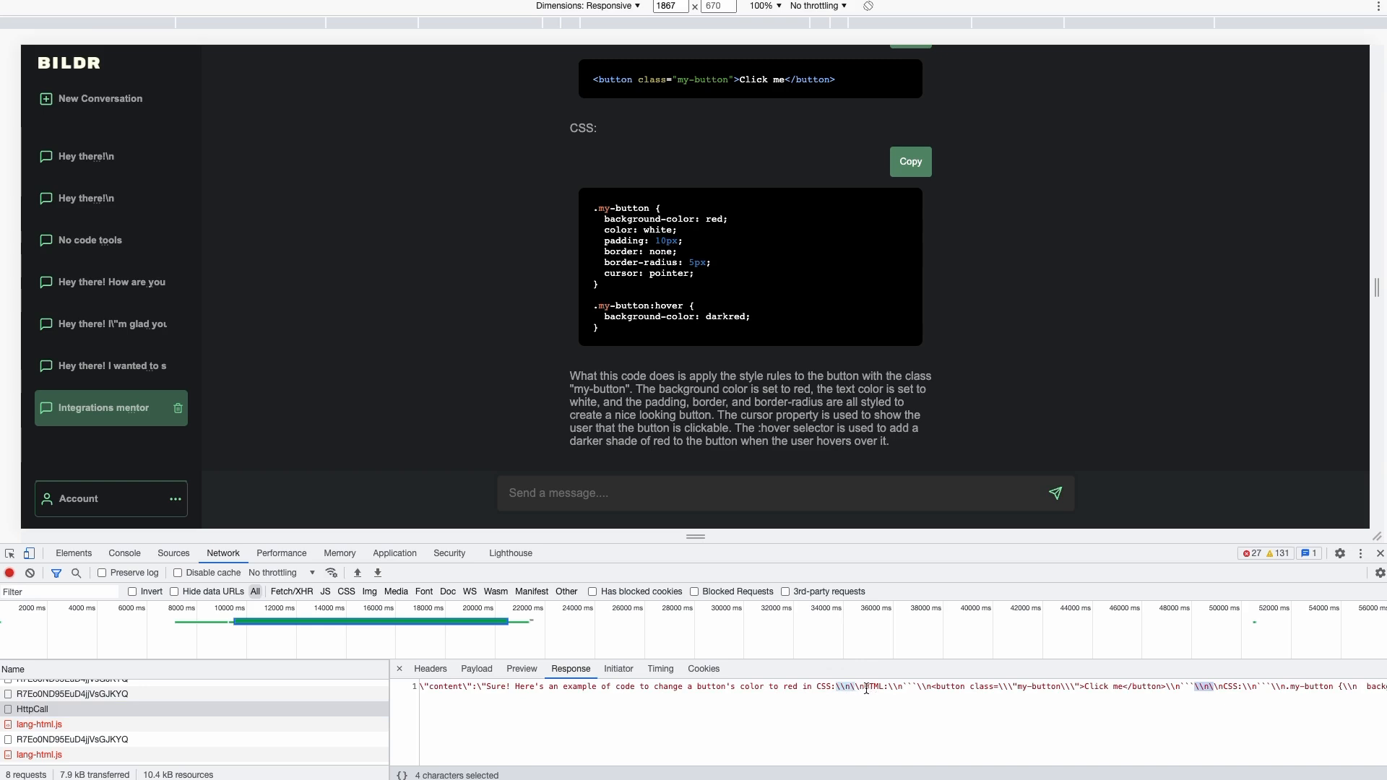
pyautogui.moveTo(898, 689)
pyautogui.mouseDown()
pyautogui.moveTo(833, 686)
pyautogui.moveTo(903, 686)
pyautogui.mouseUp()
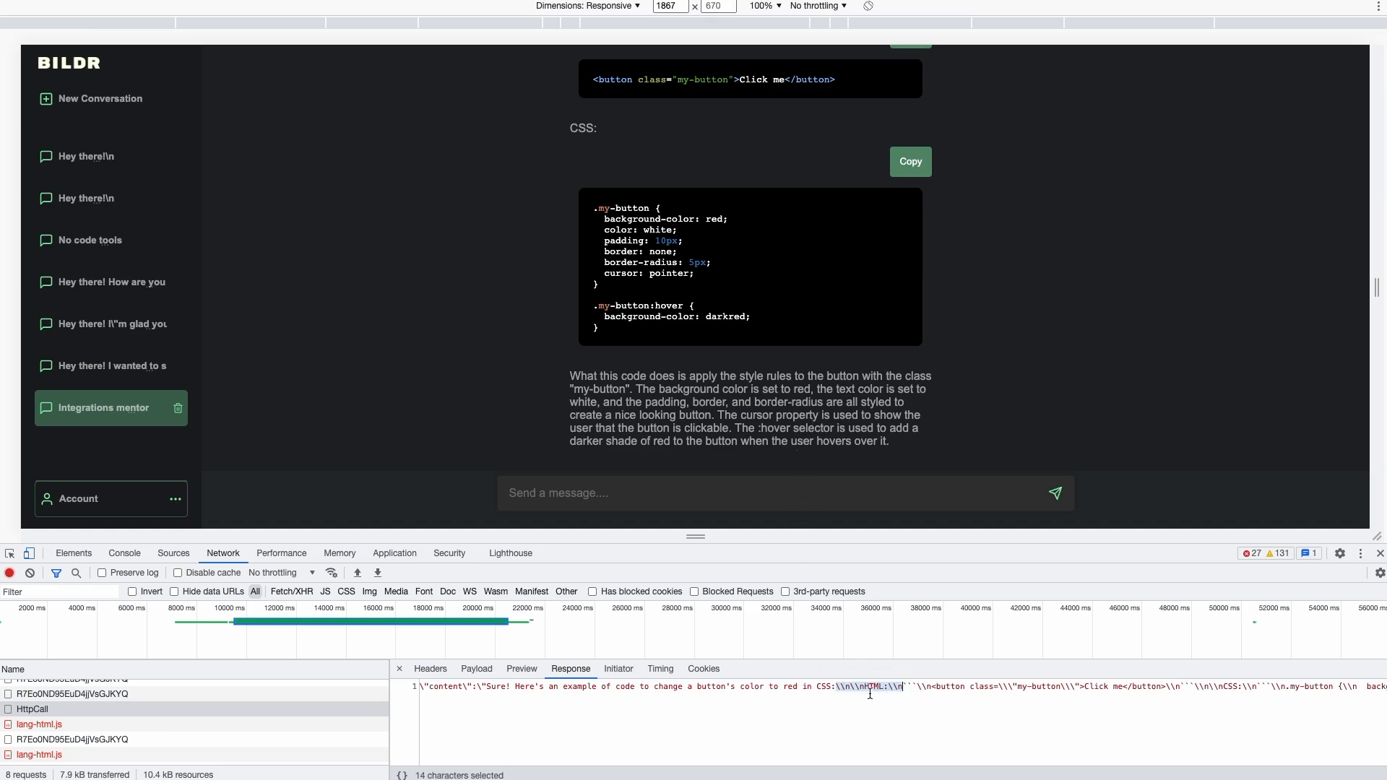
pyautogui.scroll(3, 890, 438)
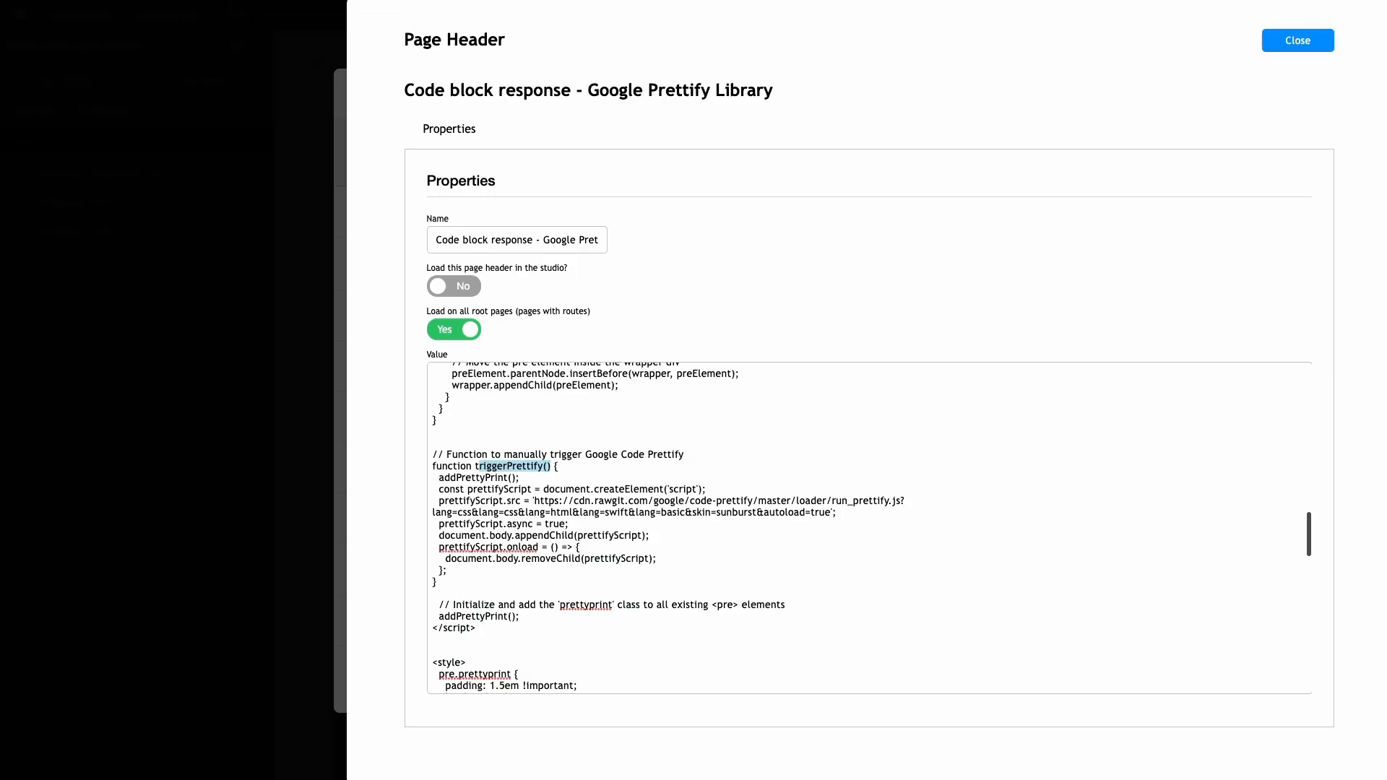
# Close the Page Headers list and select the Message Row element on the canvas
pyautogui.click(208, 88)
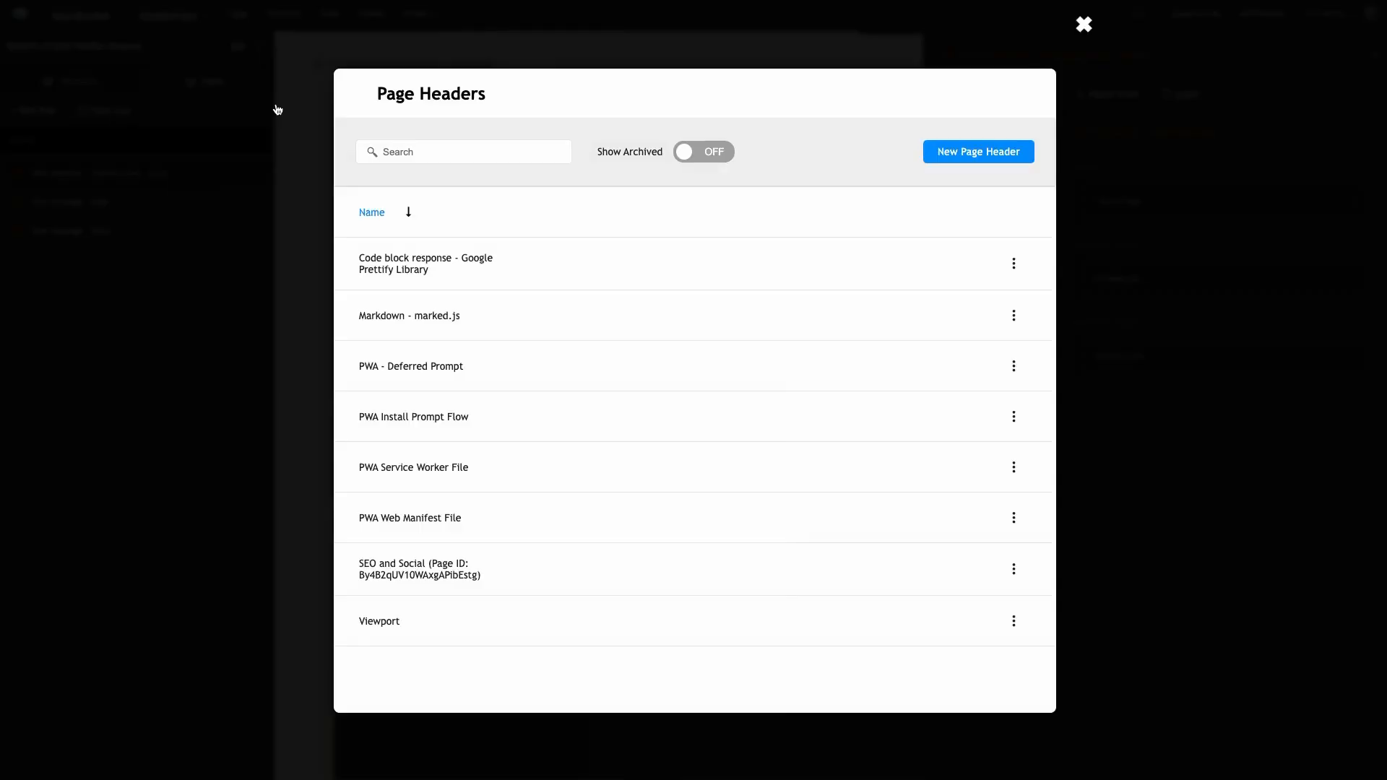
pyautogui.click(277, 109)
pyautogui.hscroll(3, 607, 275)
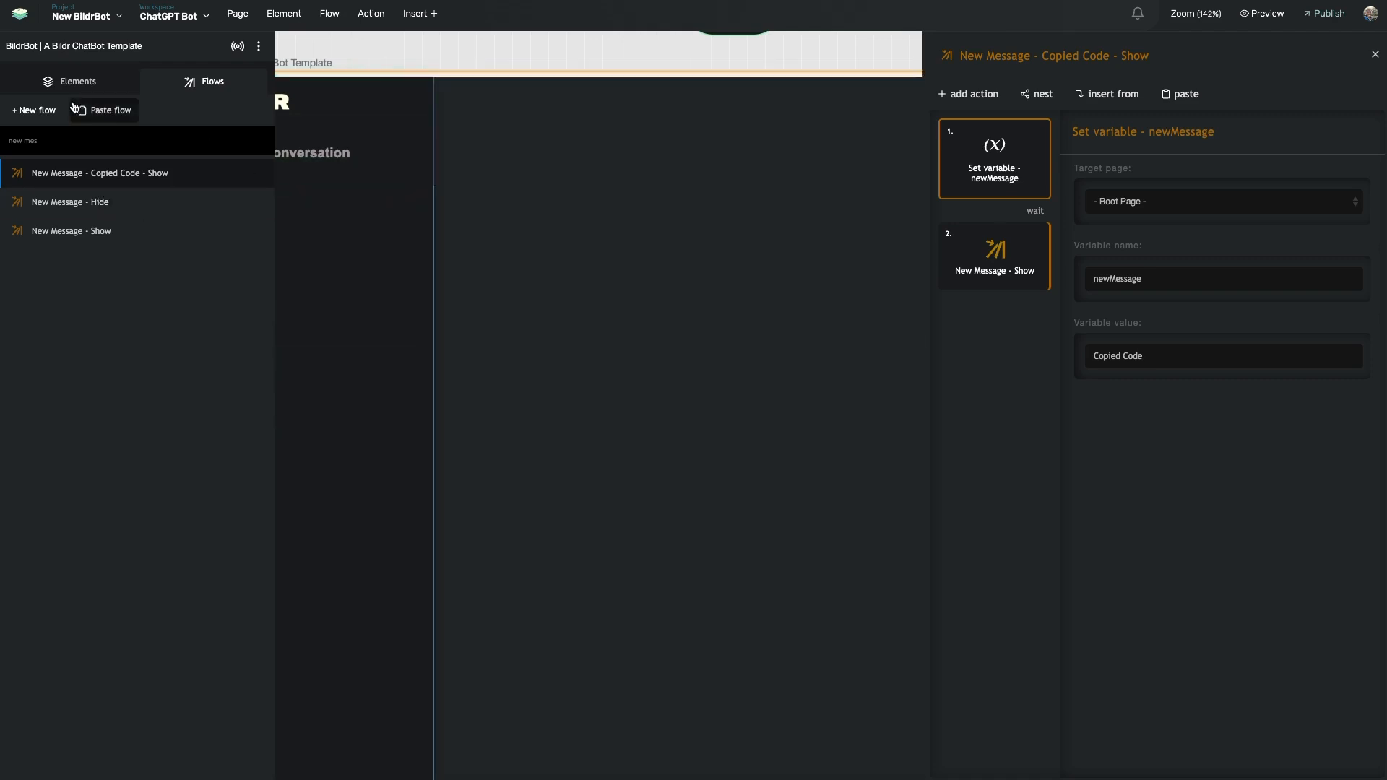
pyautogui.hscroll(5, 653, 338)
pyautogui.scroll(-5, 653, 337)
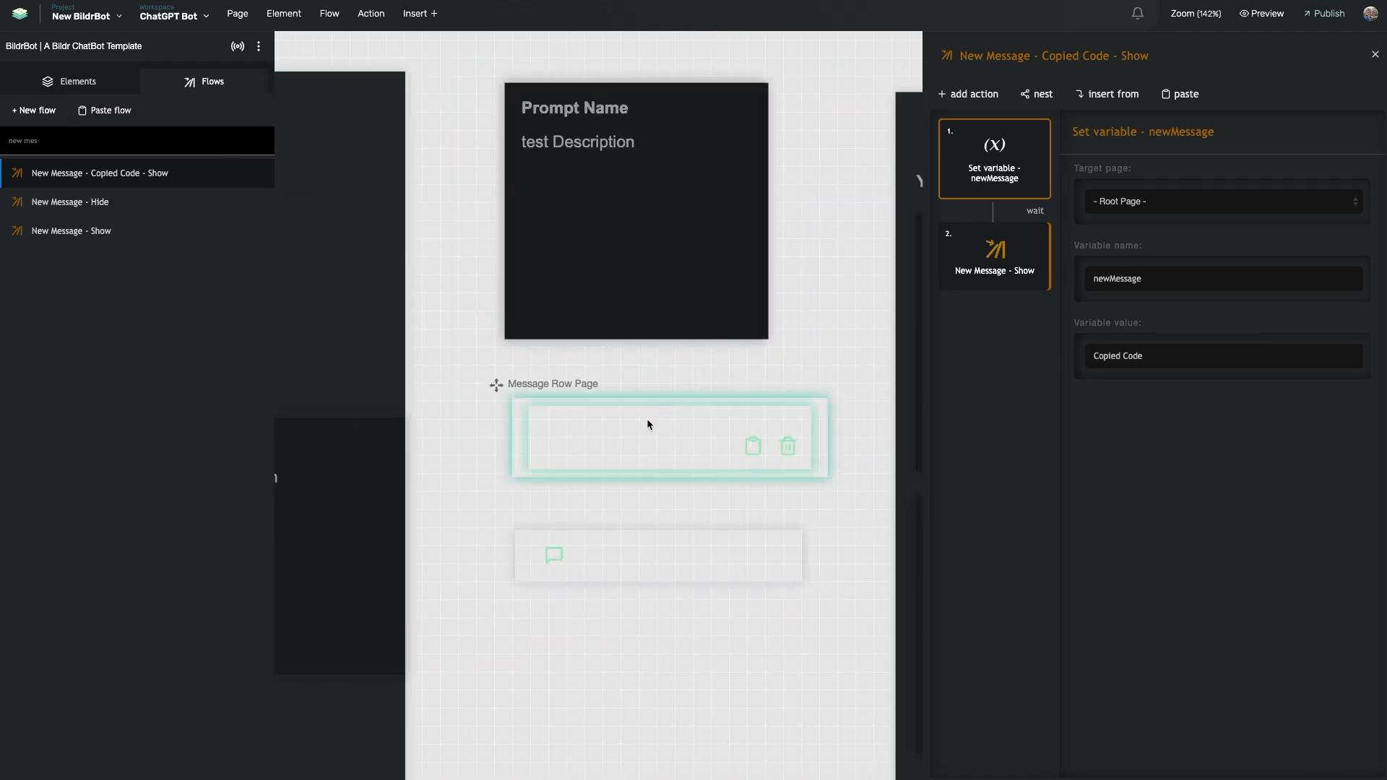
pyautogui.click(652, 413)
# Go from Page Load into the Page Binding flow and view its triggerPrettify() JavaScript step
pyautogui.click(204, 81)
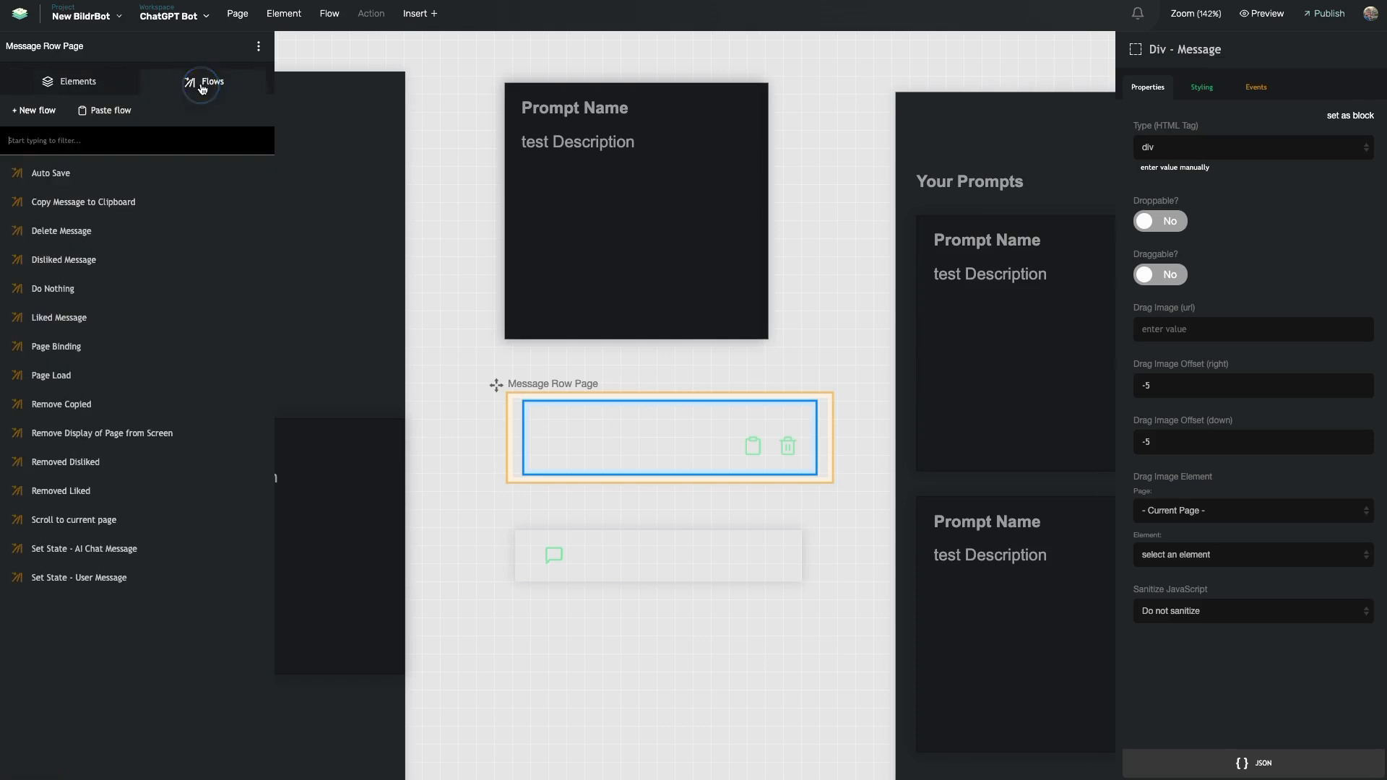
pyautogui.click(108, 384)
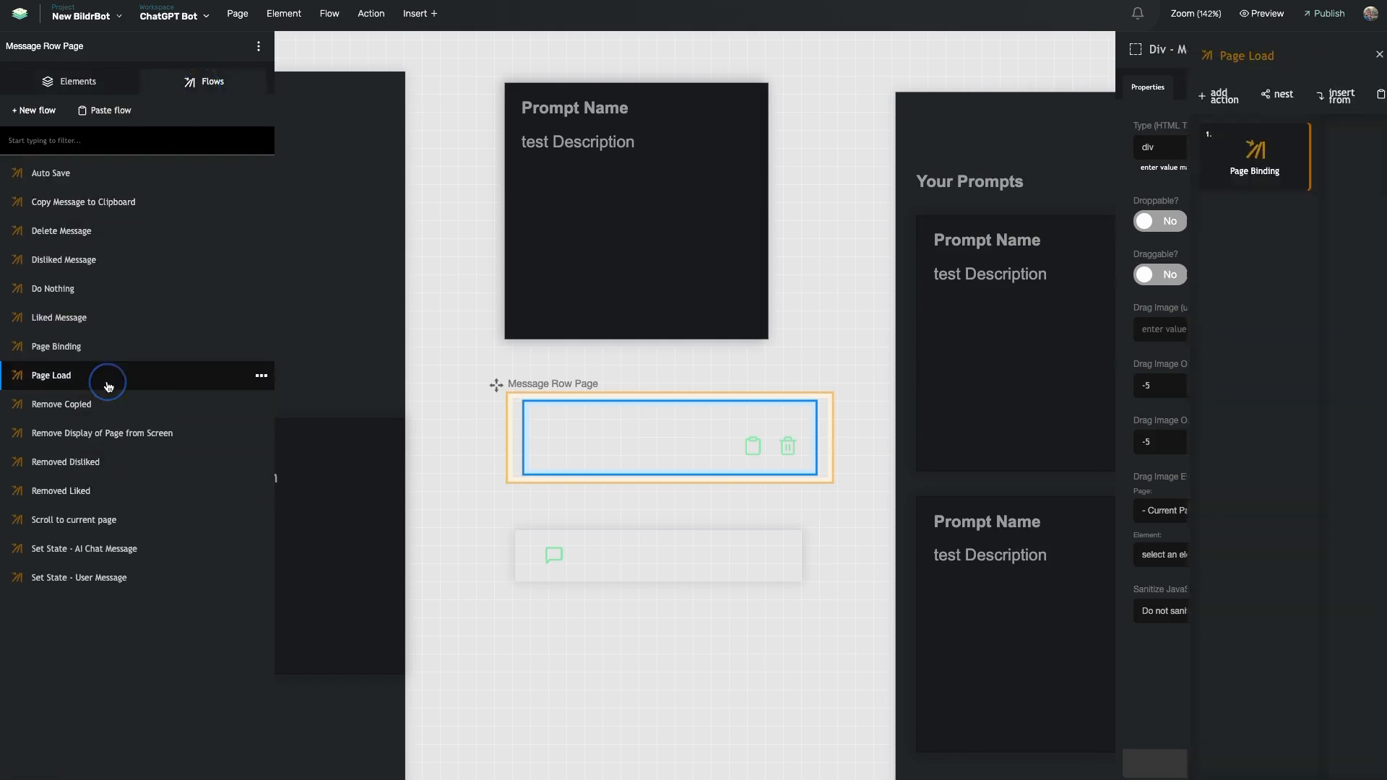
pyautogui.click(986, 167)
pyautogui.click(994, 343)
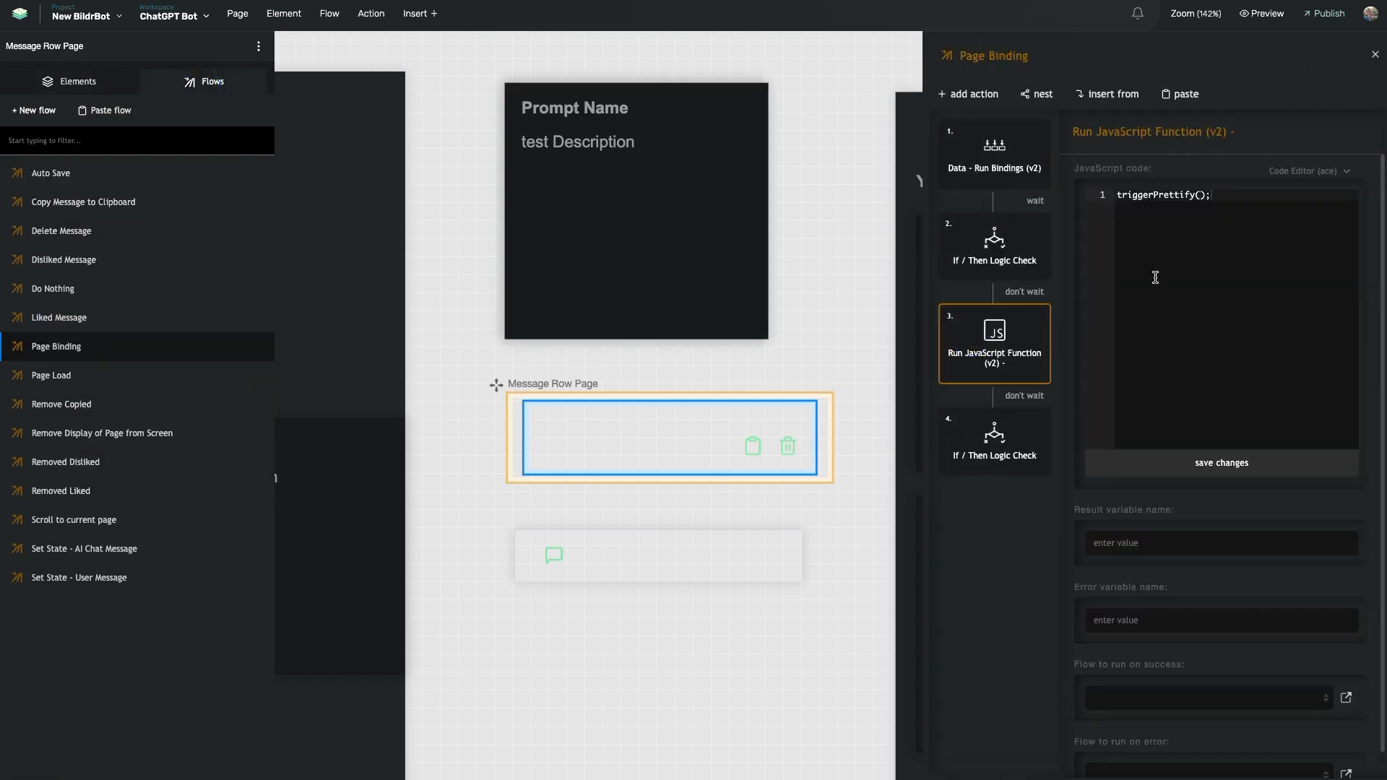
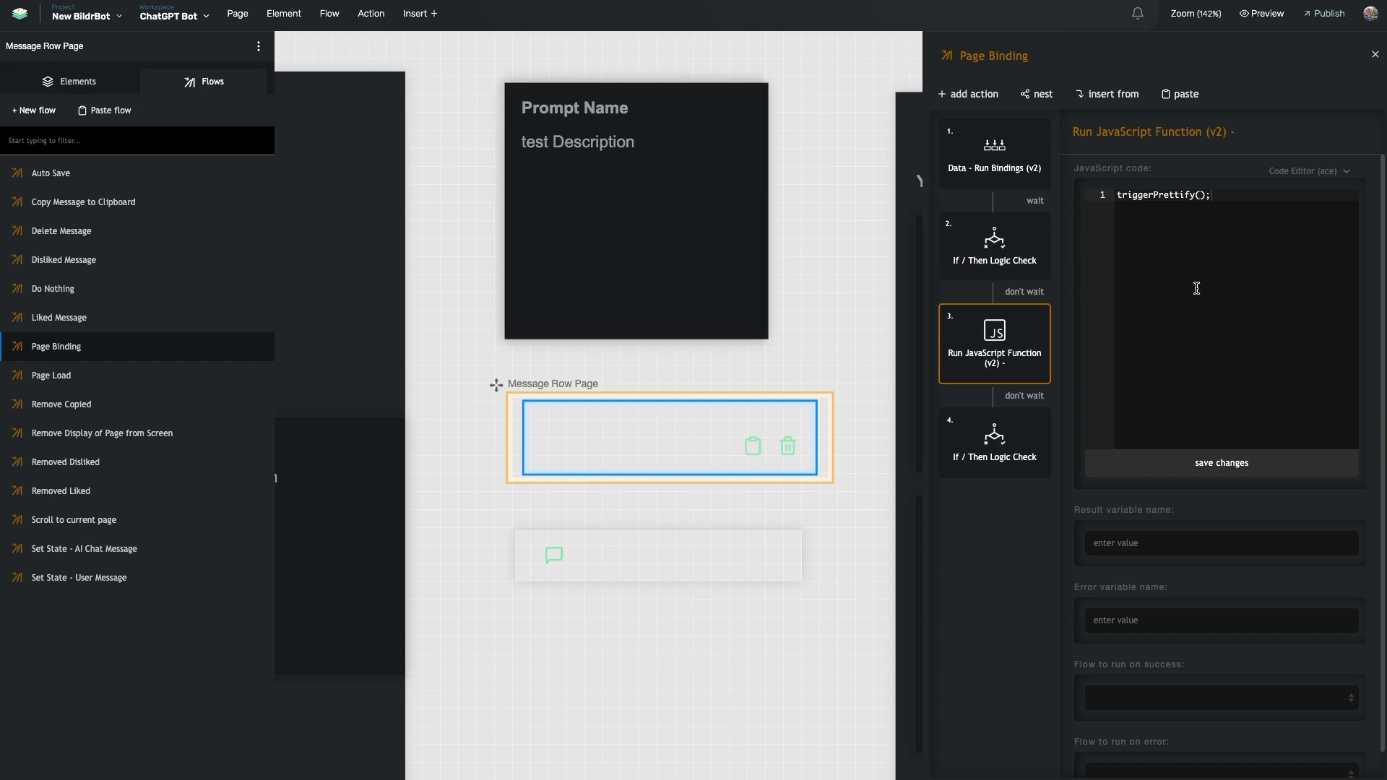
# Select the Page Binding flow's If / Then Logic Check step to view its settings
pyautogui.click(980, 449)
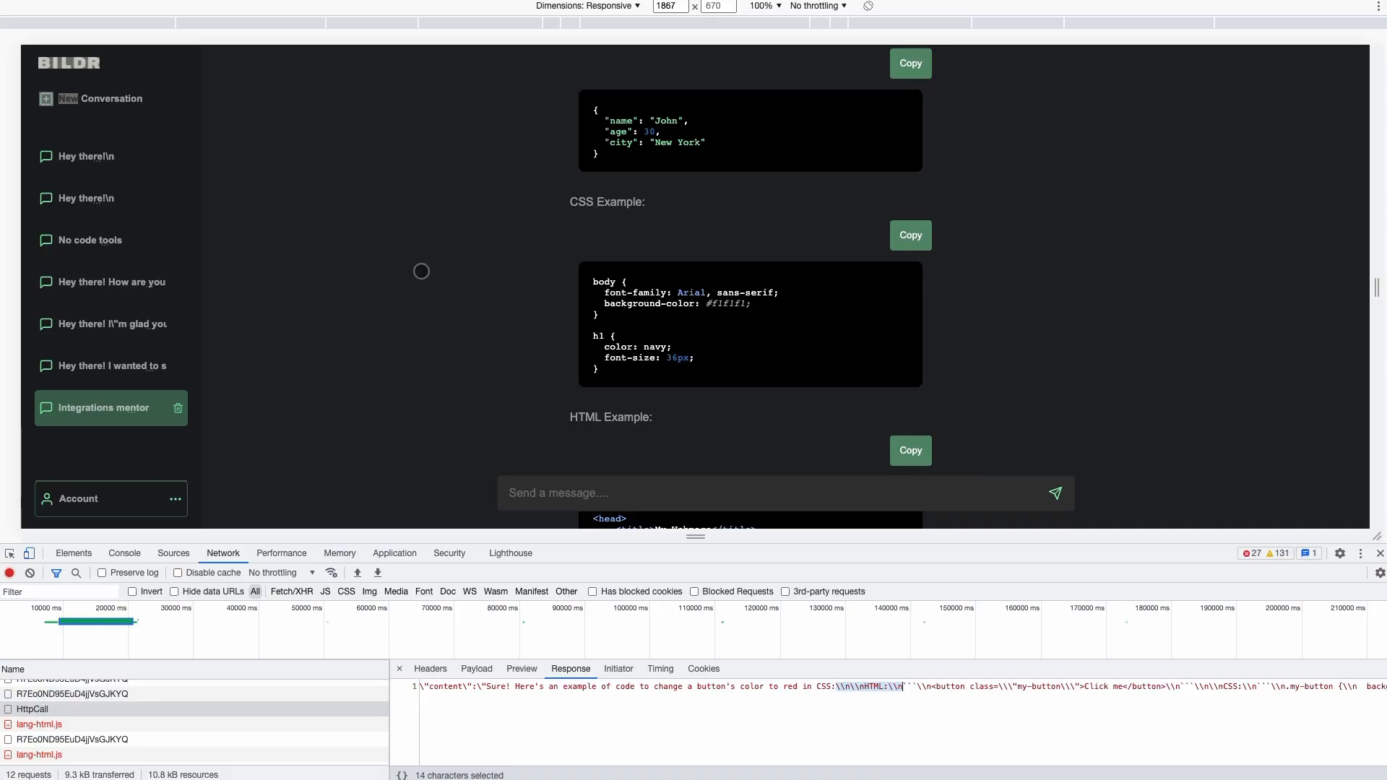
# Clear the Network log, open the first 'Hey there!' conversation and view its messages fetch response
pyautogui.scroll(15, 422, 271)
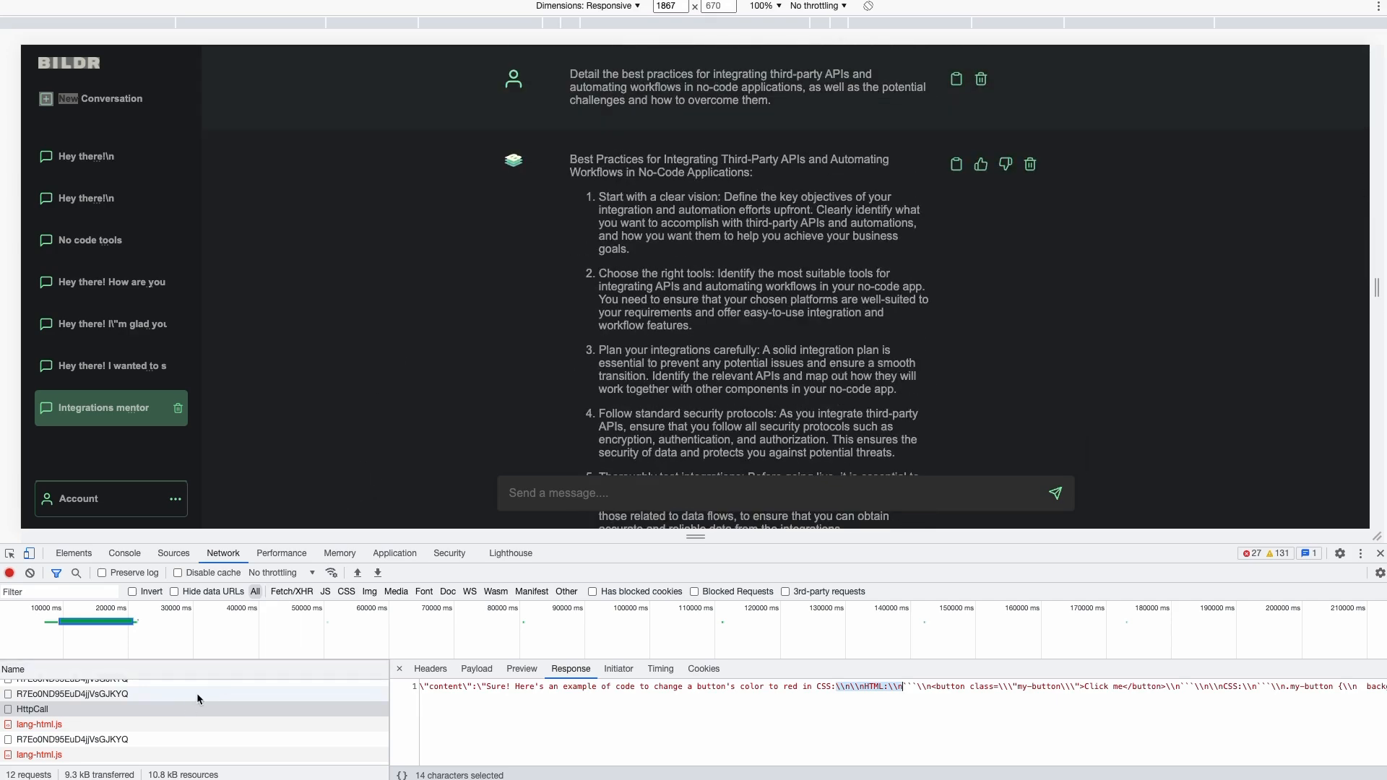
pyautogui.scroll(1, 206, 689)
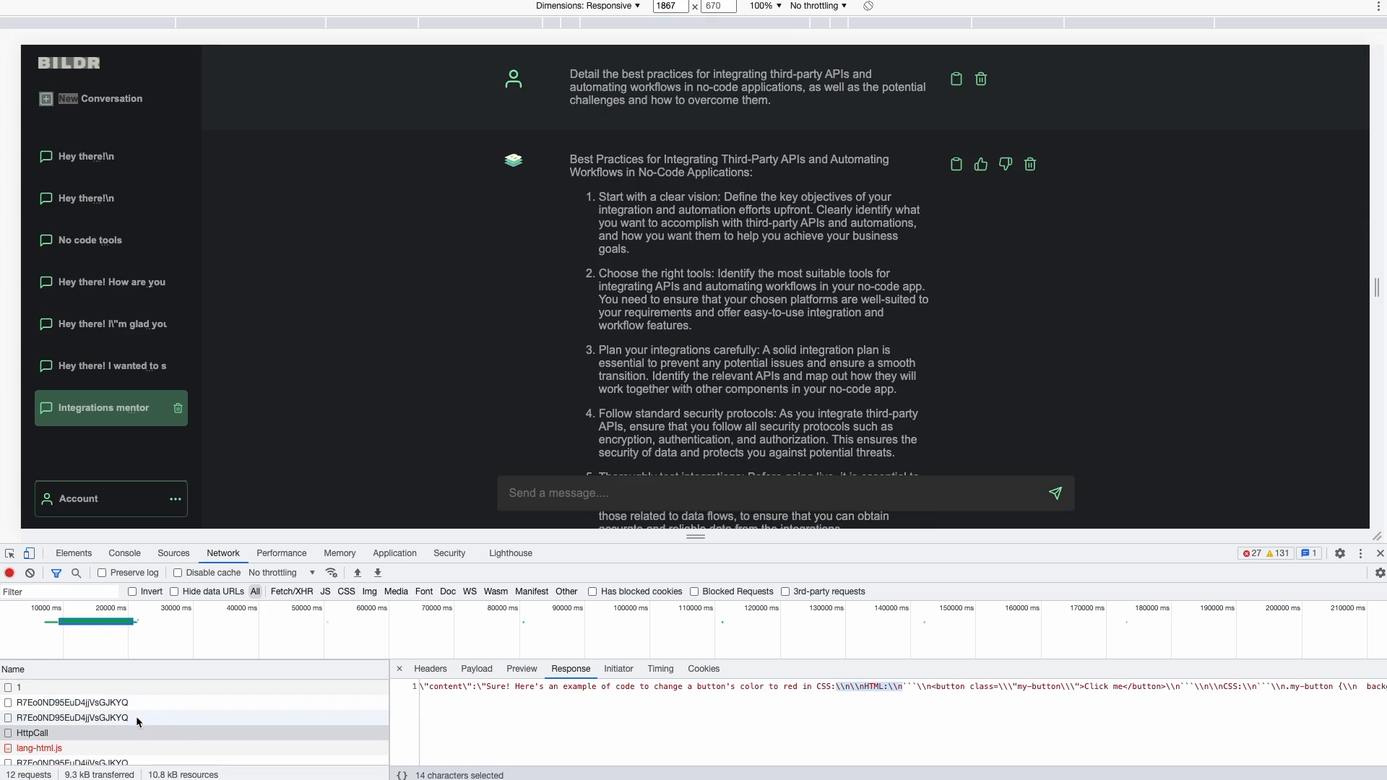
pyautogui.click(30, 572)
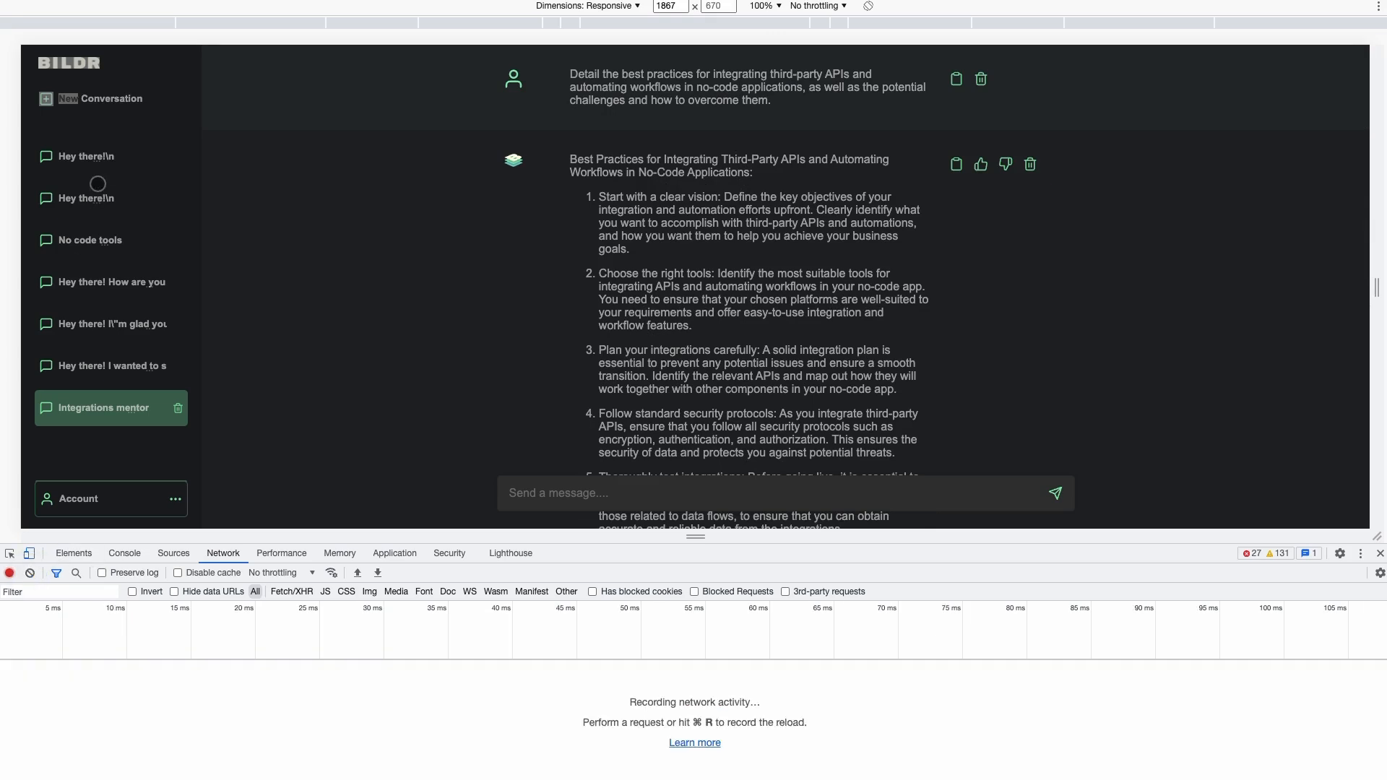
pyautogui.click(108, 162)
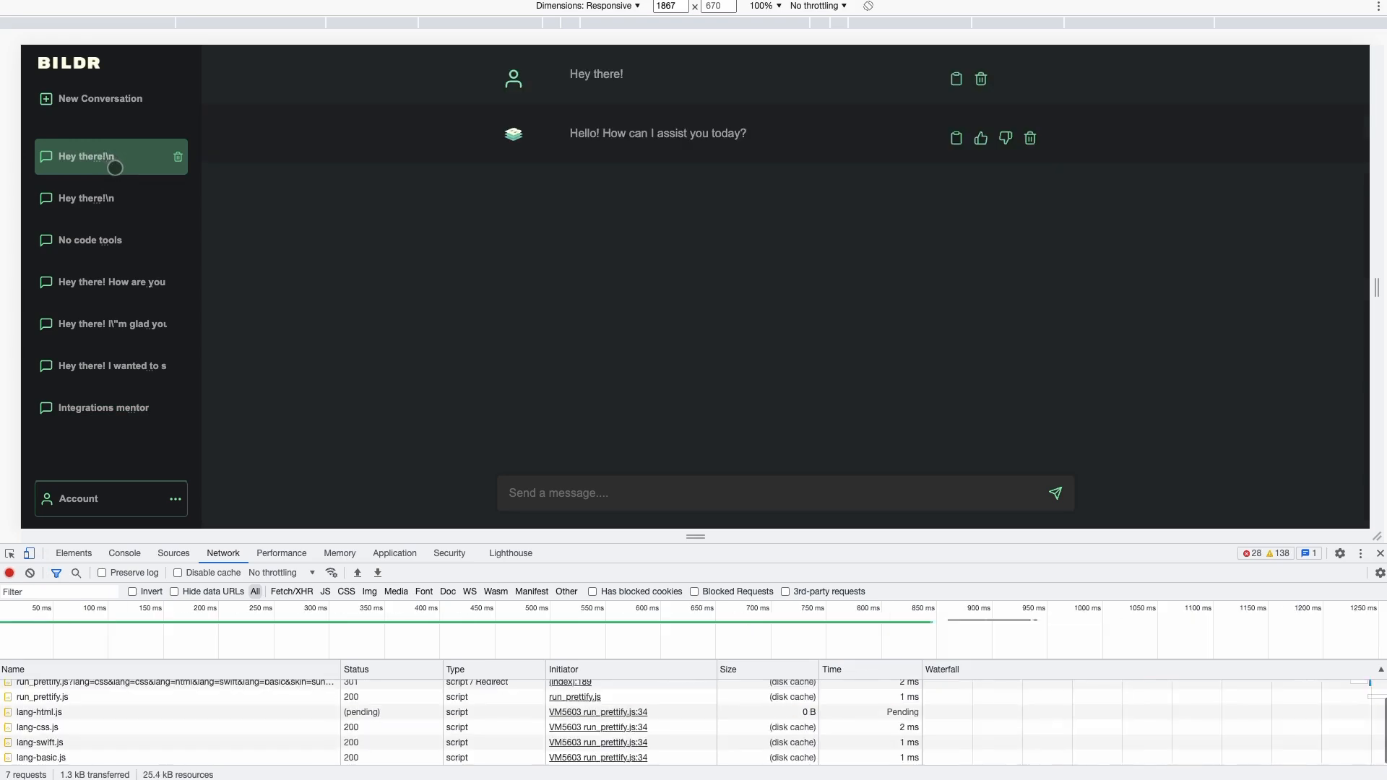
pyautogui.scroll(1, 80, 744)
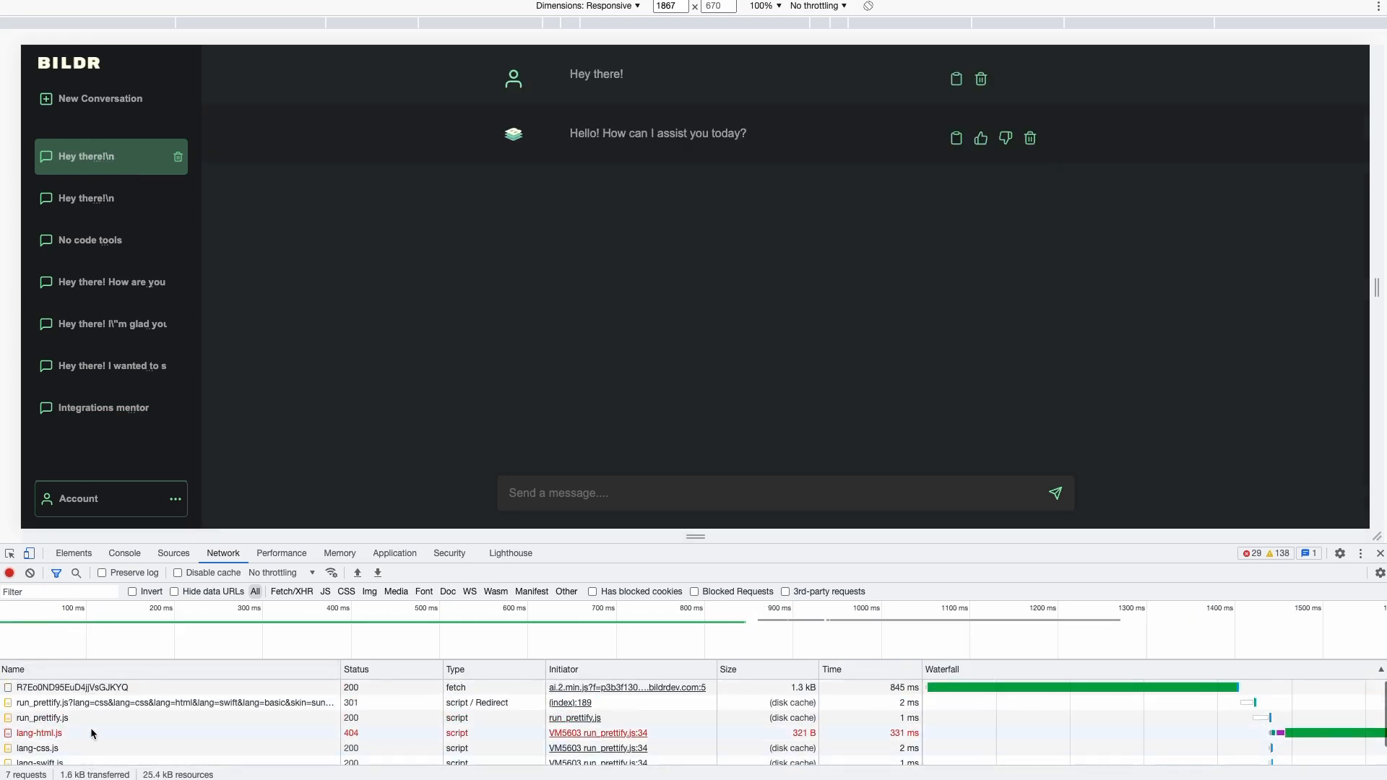
pyautogui.click(52, 690)
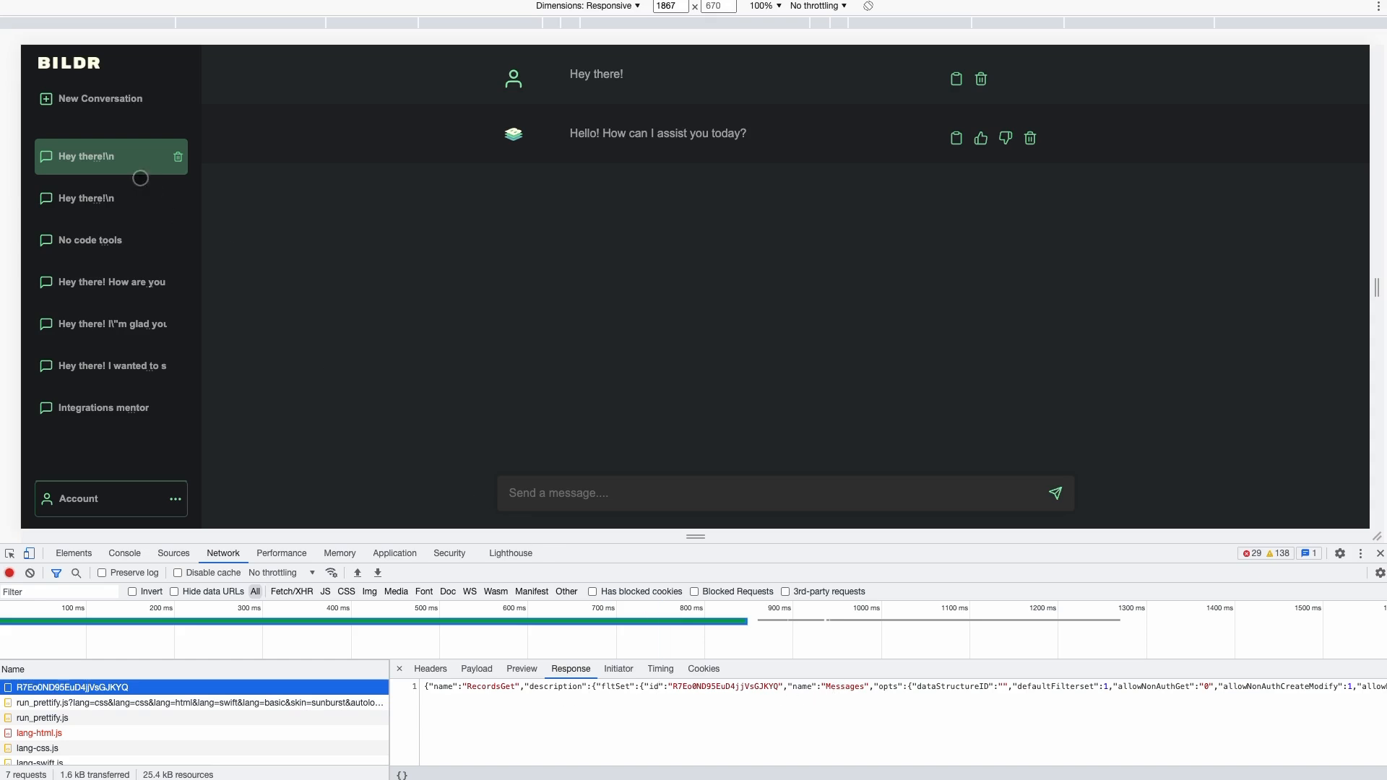
# Expand the response Preview down to the first returned message record, then return to the editor
pyautogui.click(523, 669)
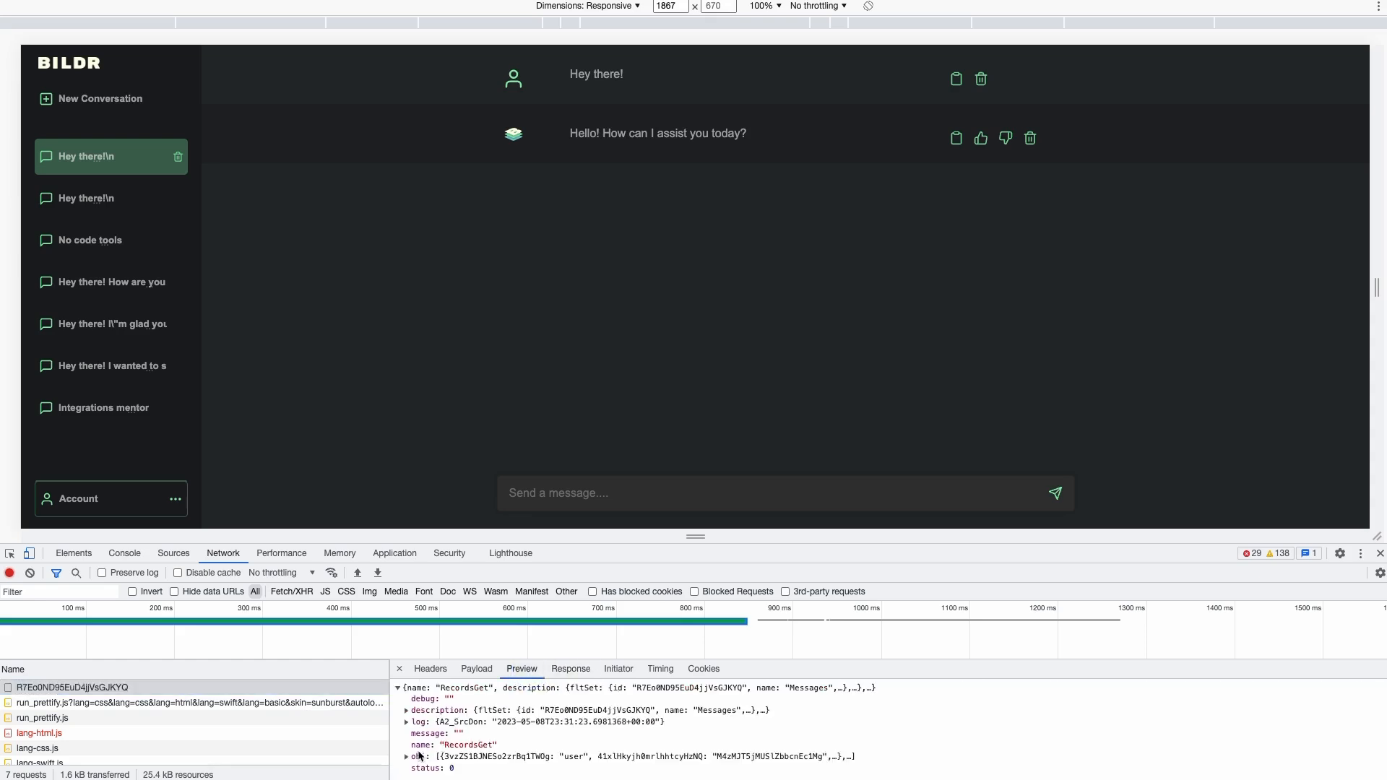
pyautogui.click(406, 757)
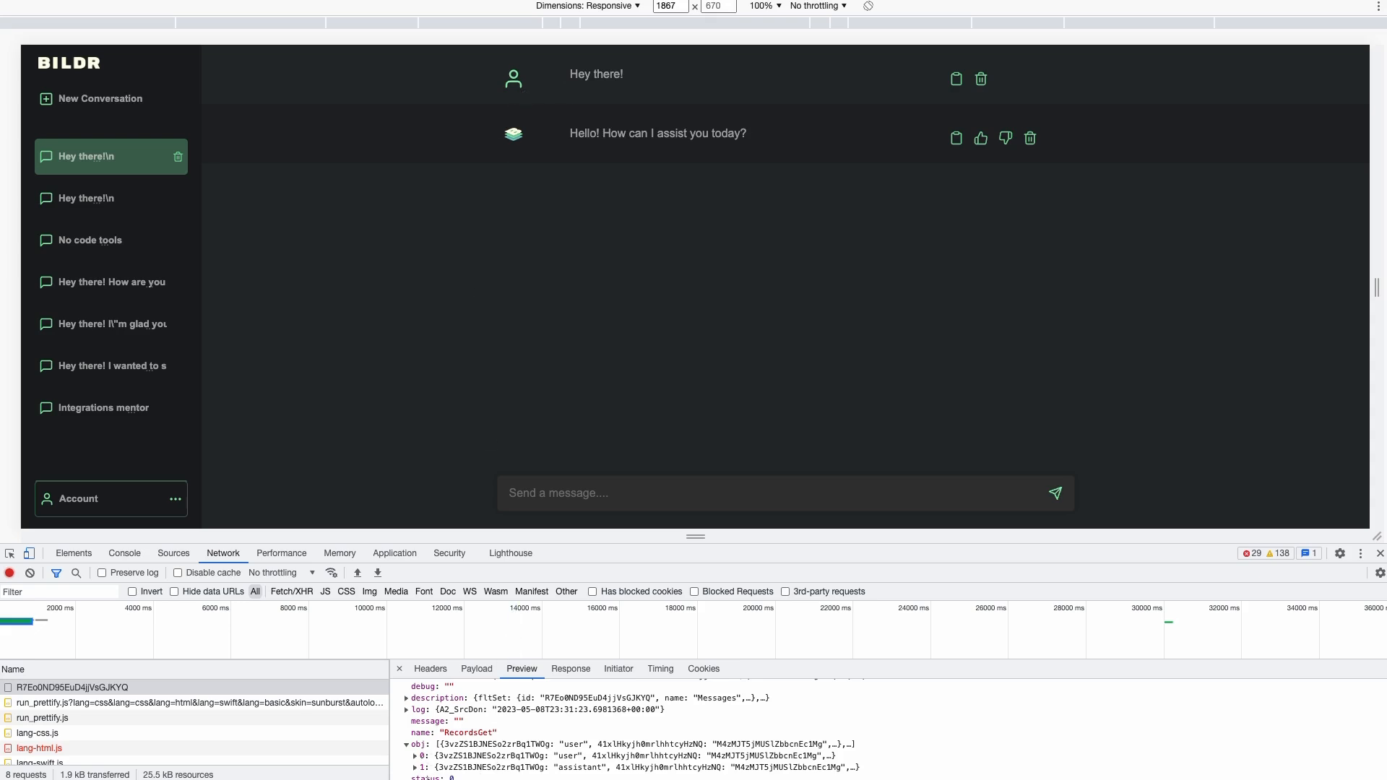
pyautogui.click(416, 756)
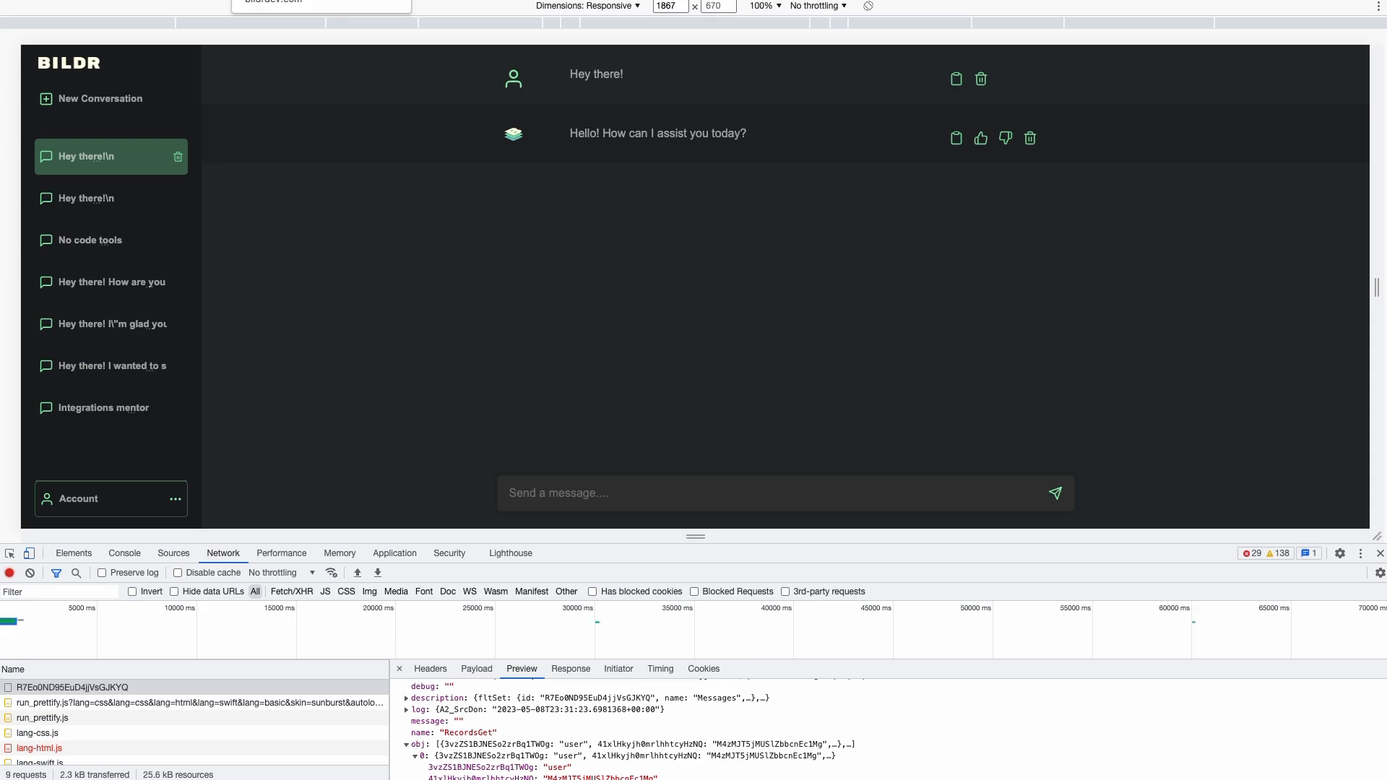
pyautogui.click(303, 0)
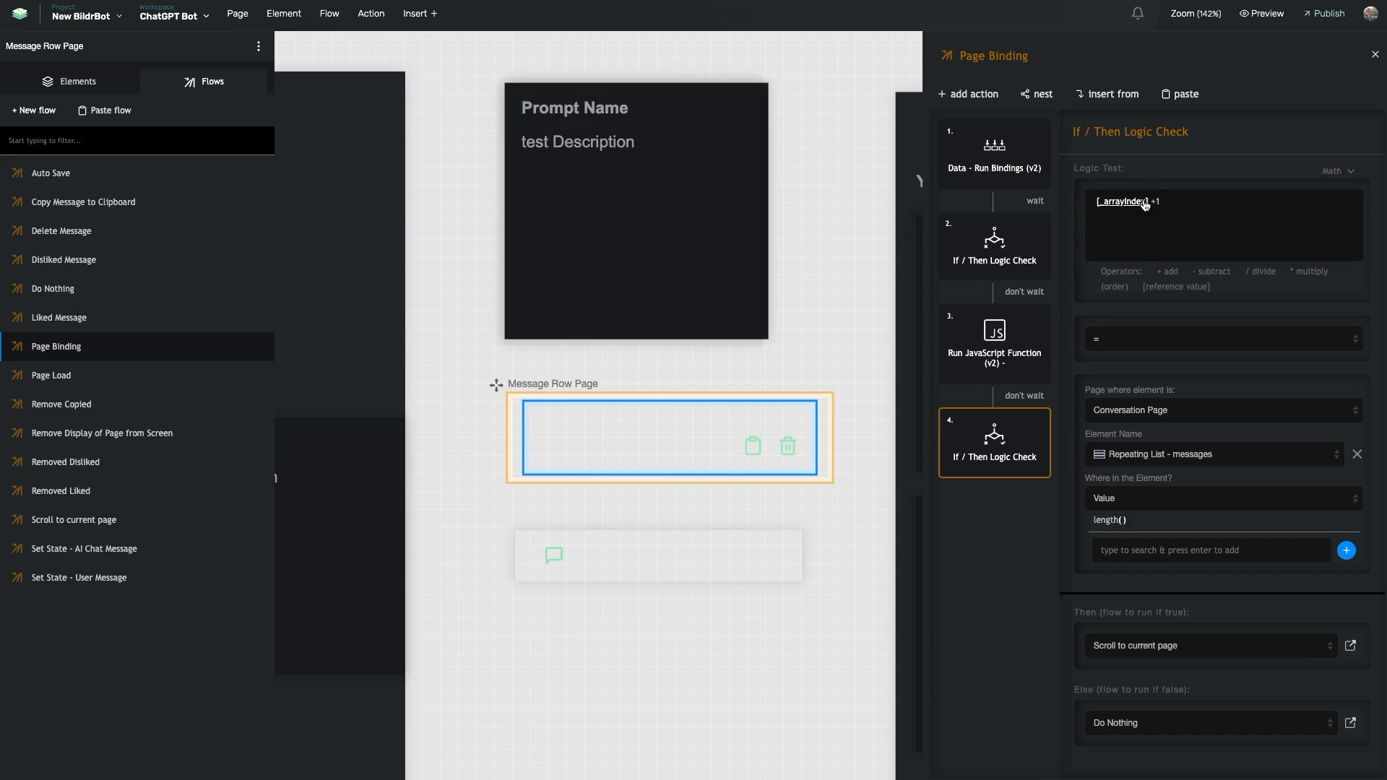
# Add a Get Page Variables action whose output is saved as the variable All_Page_Variables
pyautogui.click(987, 95)
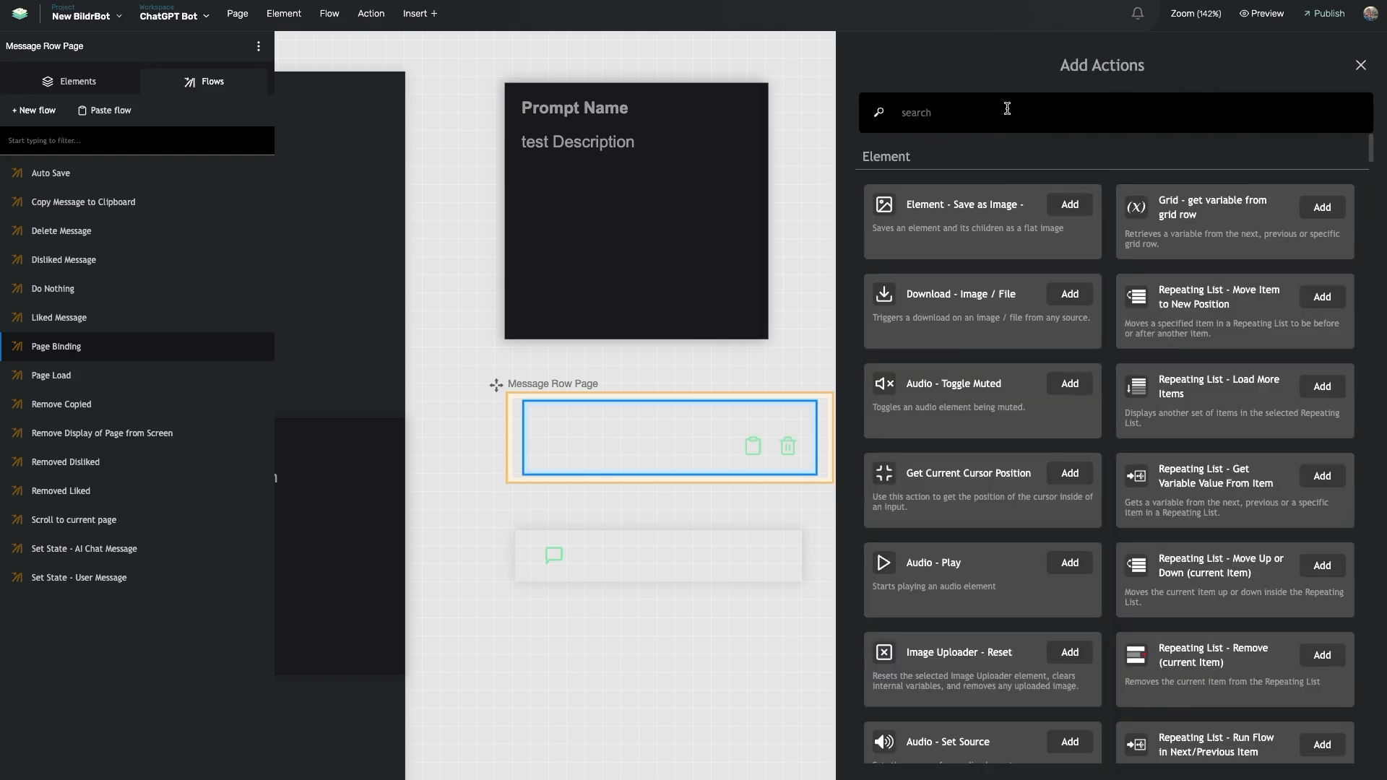
pyautogui.write('c')
pyautogui.press('BackSpace')
pyautogui.write('vet pa')
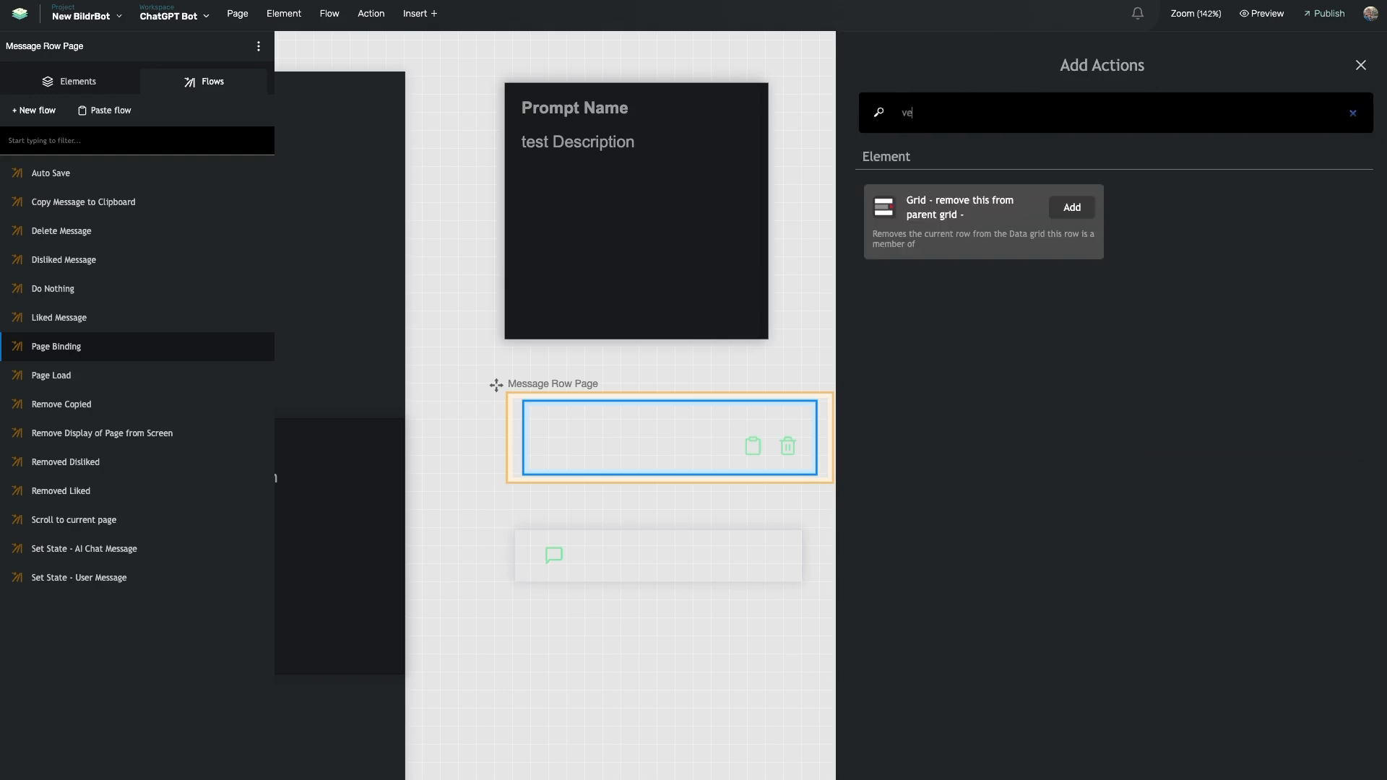
pyautogui.press('BackSpace')
pyautogui.press('BackSpace')
pyautogui.press('BackSpace')
pyautogui.write('ge')
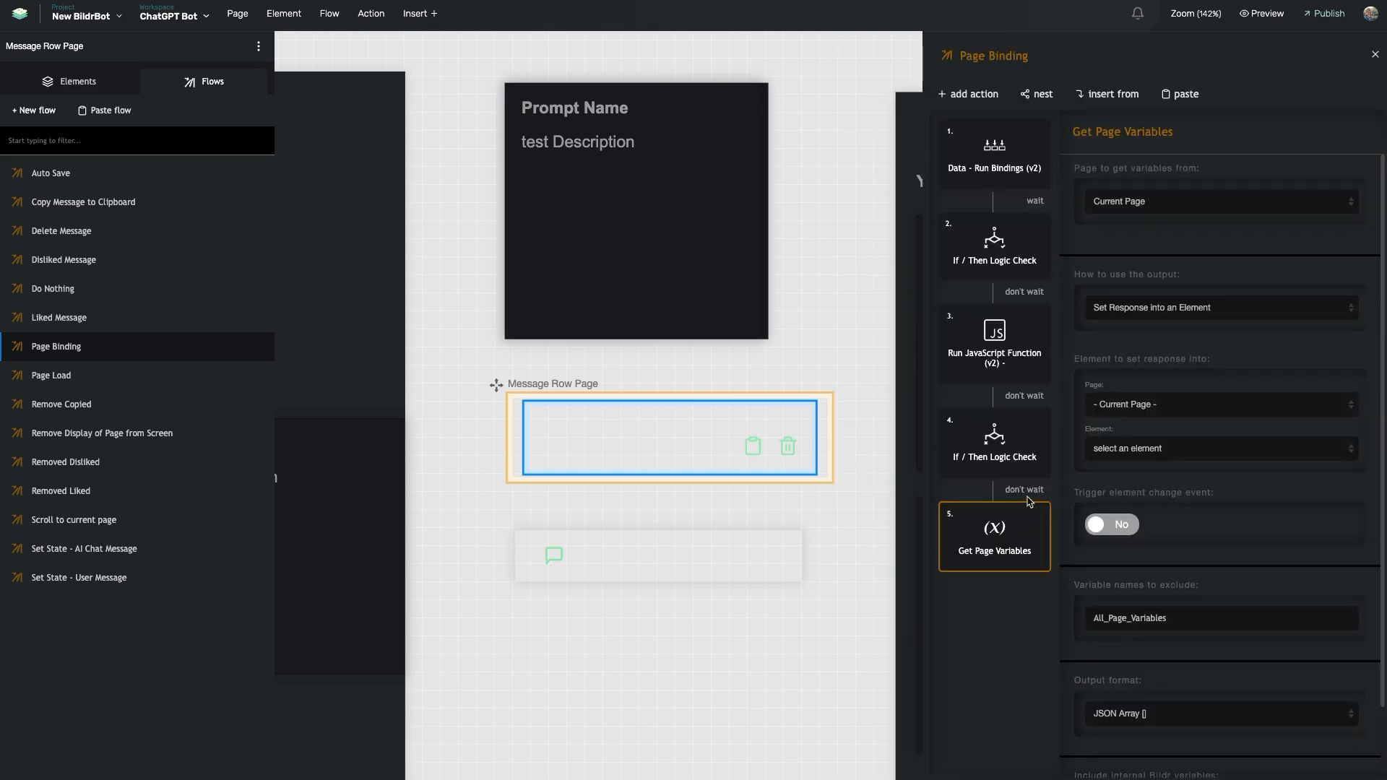
pyautogui.click(1029, 495)
pyautogui.click(1244, 138)
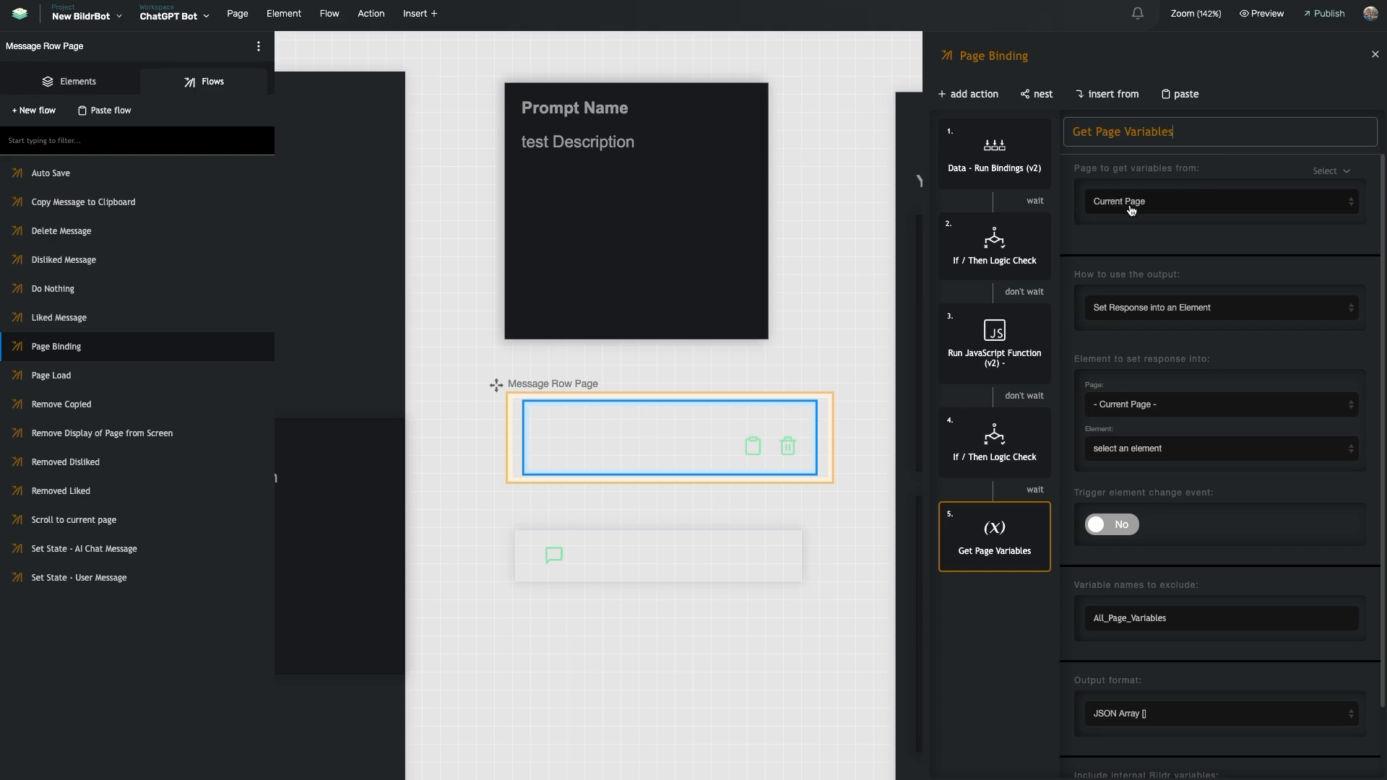
pyautogui.click(1163, 311)
pyautogui.click(1148, 289)
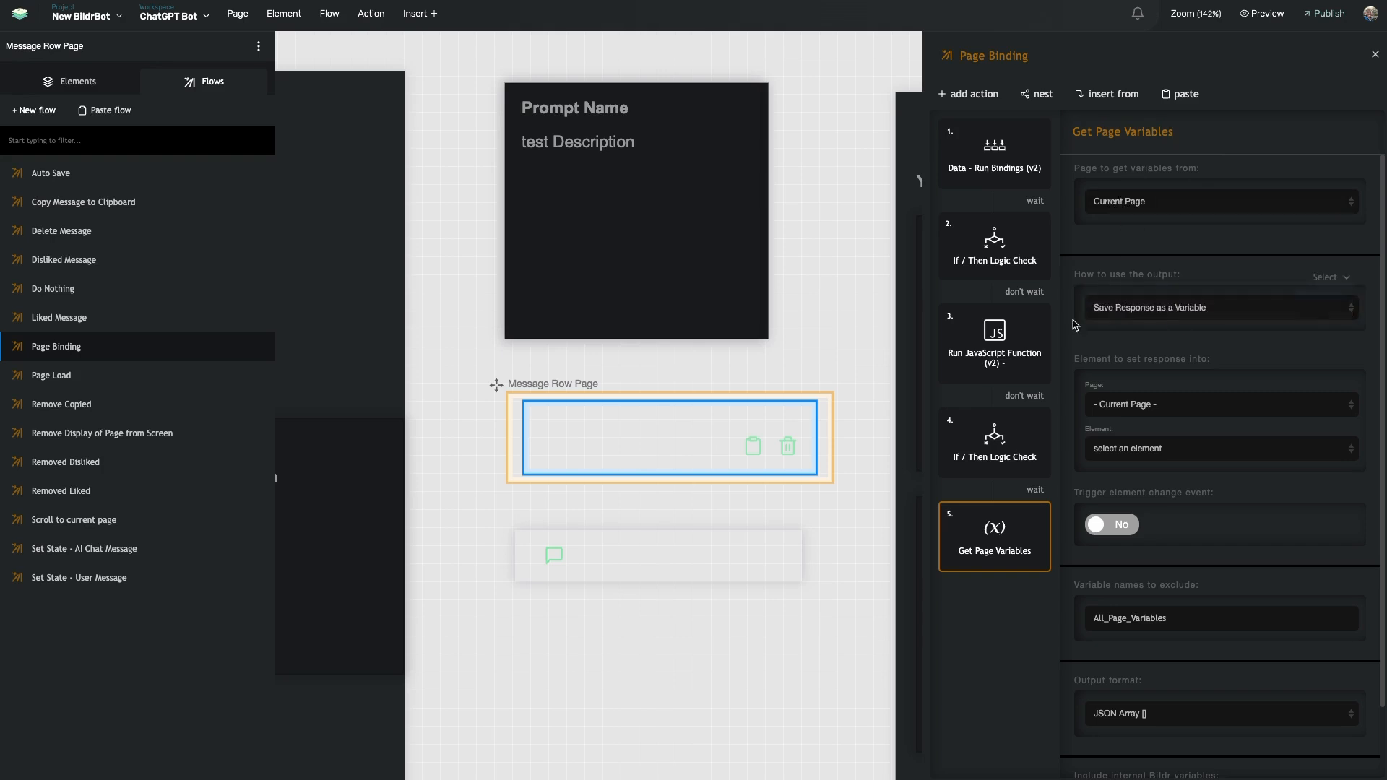
pyautogui.doubleClick(1115, 461)
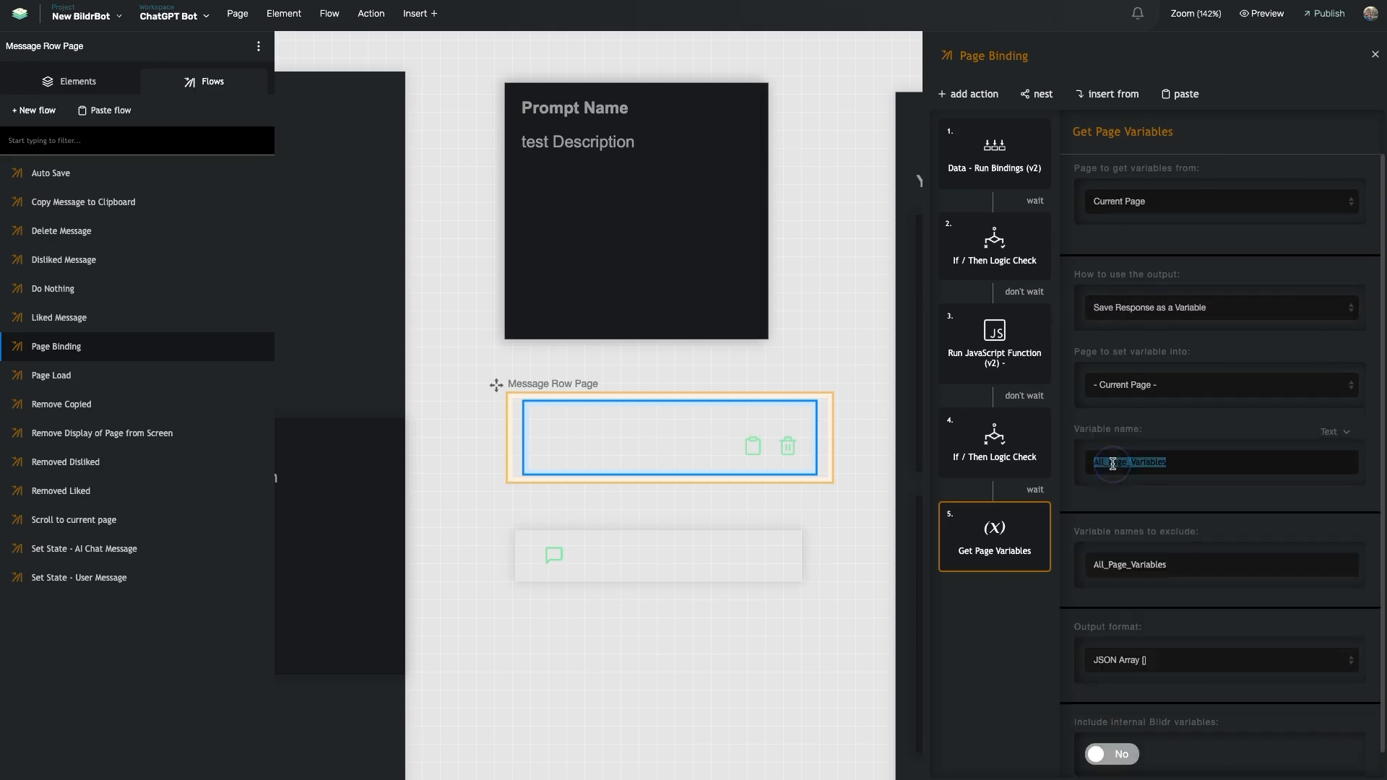
# Add a Console Log action that waits for the previous step and logs All_Page_Variables
pyautogui.click(974, 94)
pyautogui.write('conso')
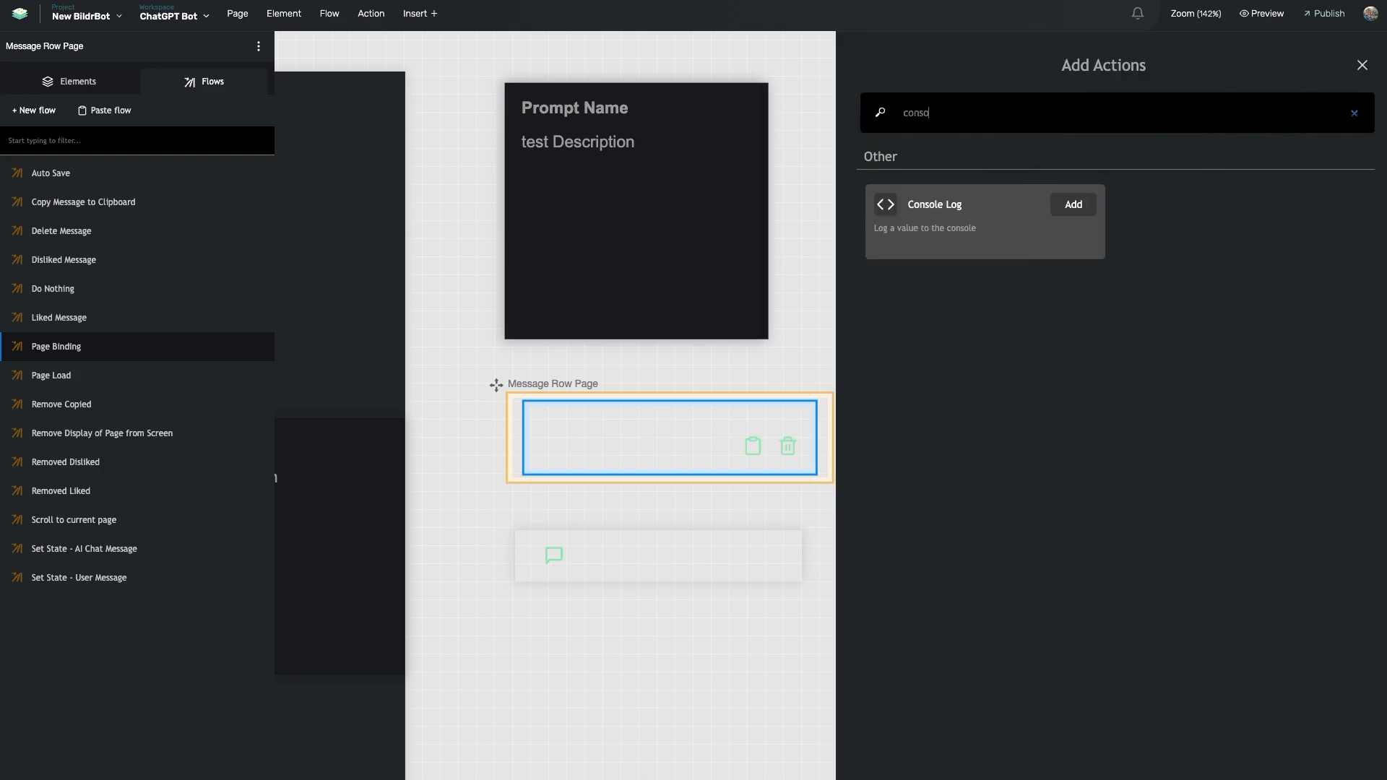
pyautogui.click(971, 228)
pyautogui.click(1035, 584)
pyautogui.click(1338, 170)
pyautogui.click(1263, 263)
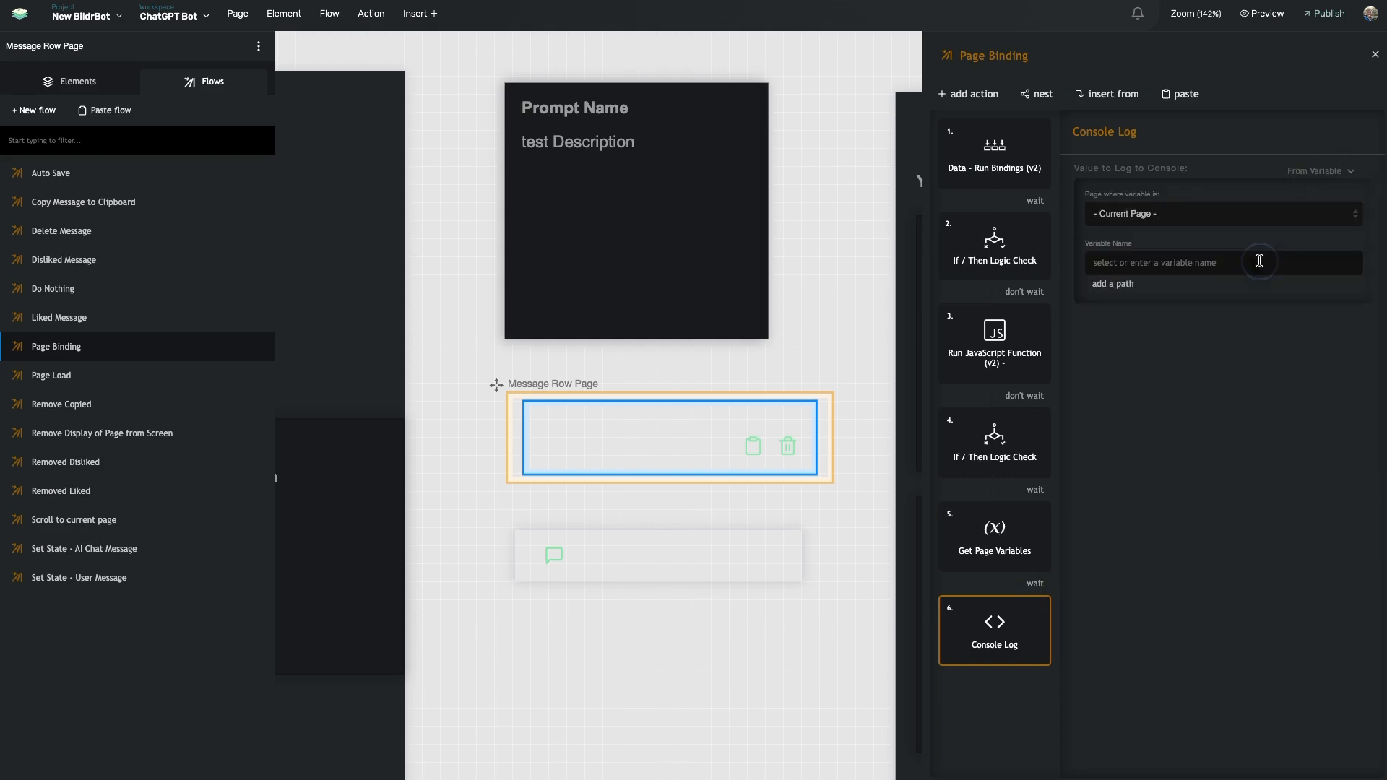
pyautogui.click(1156, 265)
pyautogui.click(1156, 302)
pyautogui.click(1152, 428)
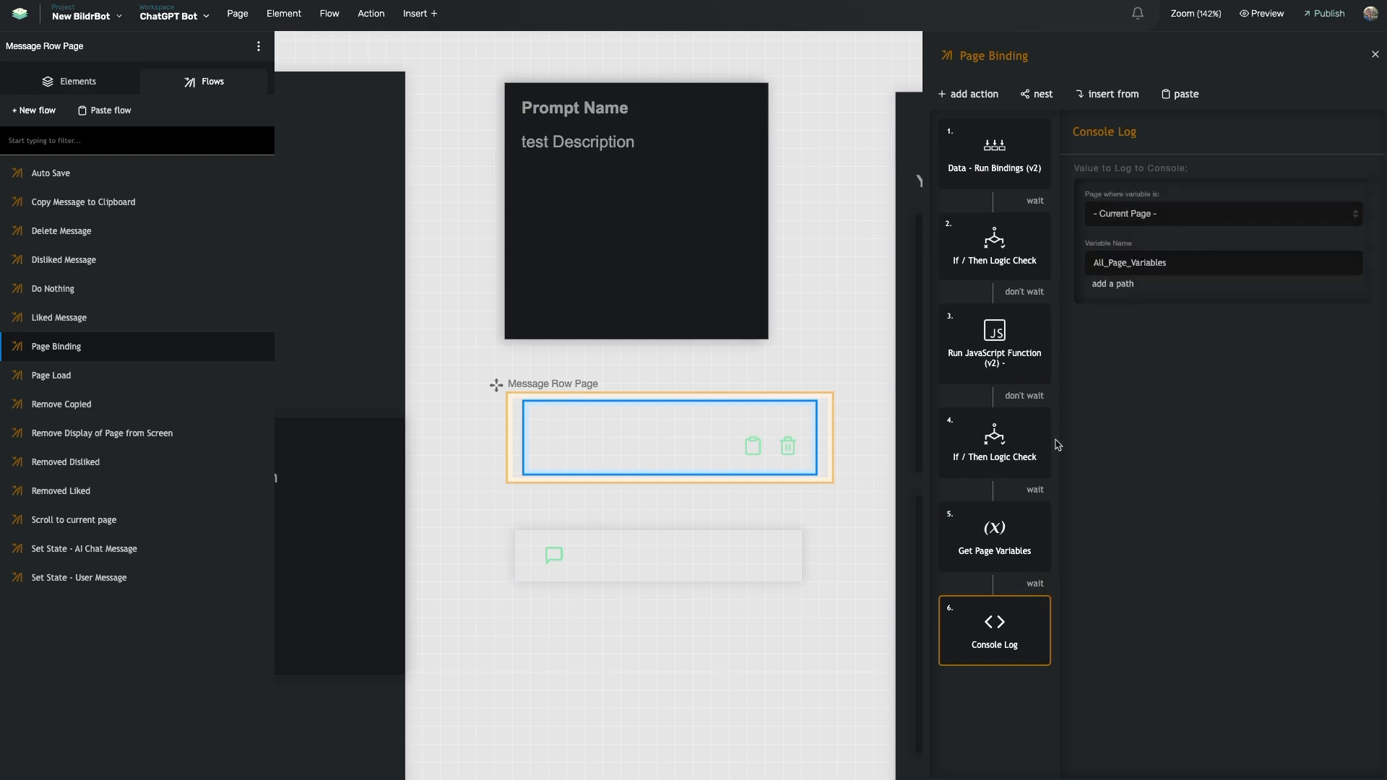
pyautogui.click(1019, 535)
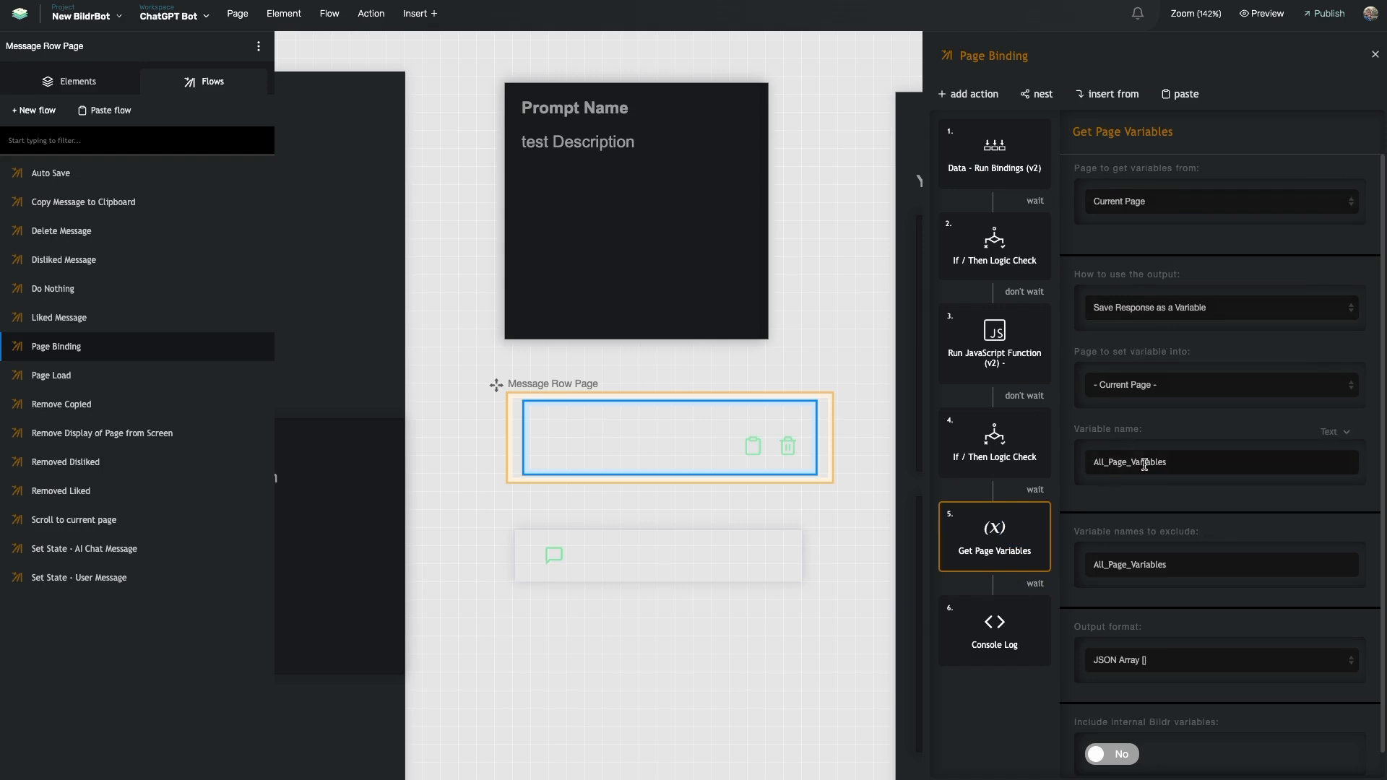
pyautogui.click(990, 630)
pyautogui.click(998, 547)
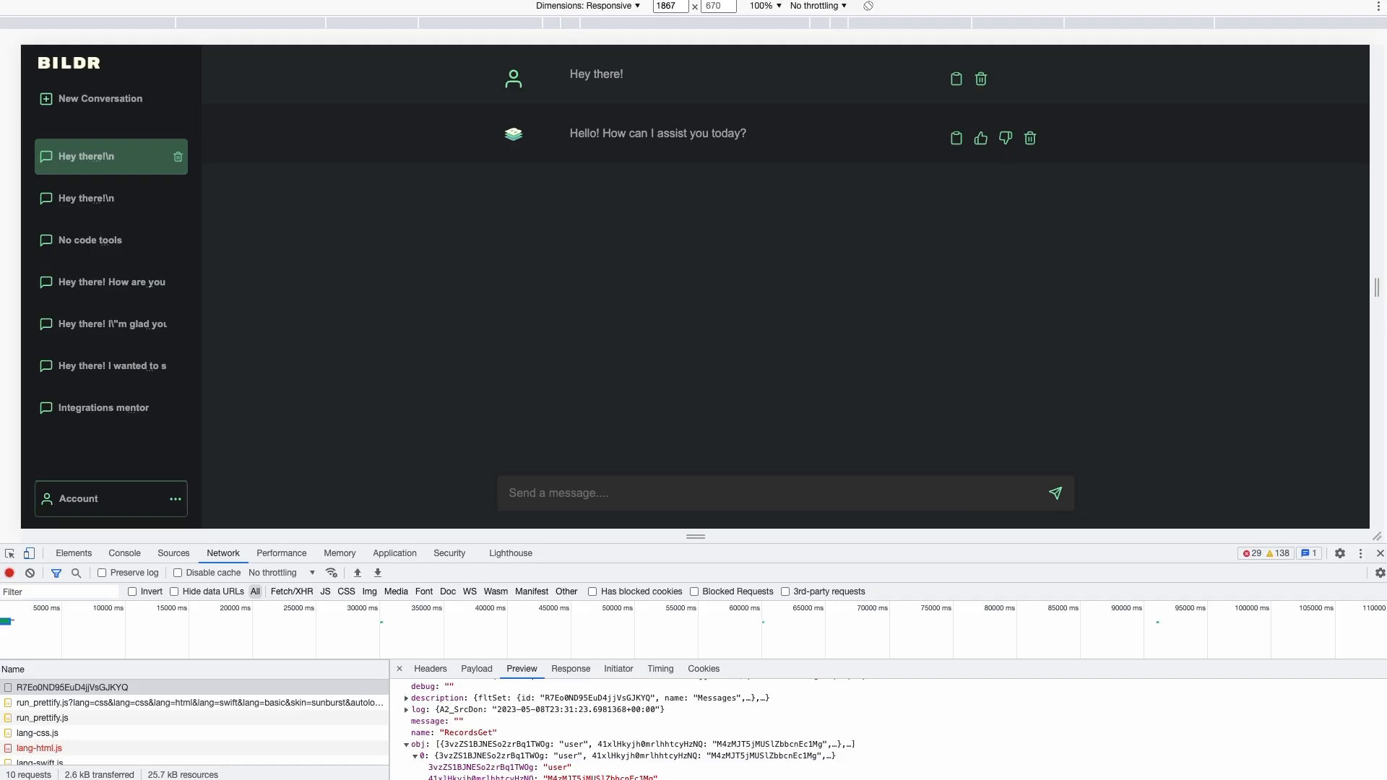
# Clear the DevTools Console, open the second 'Hey there!' conversation and inspect its logged message data
pyautogui.click(124, 553)
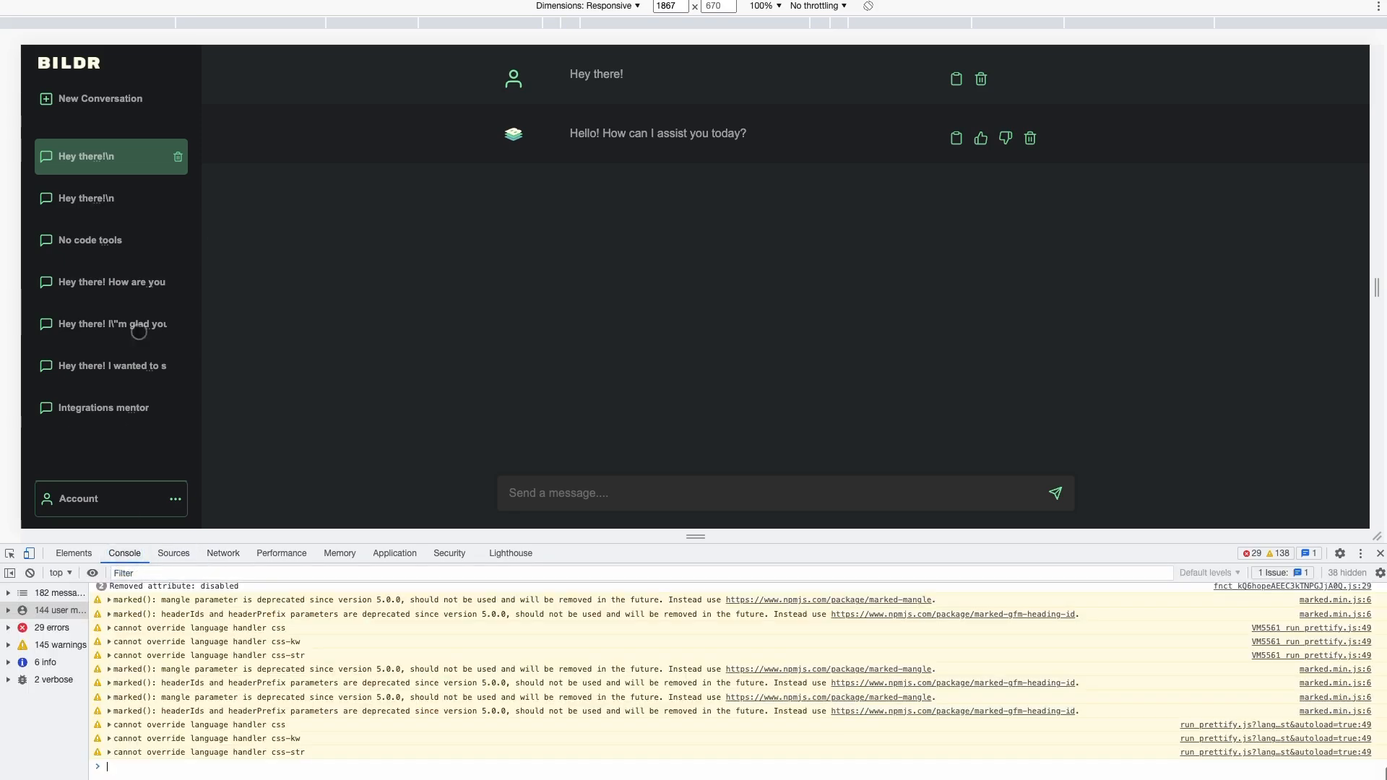
pyautogui.click(30, 572)
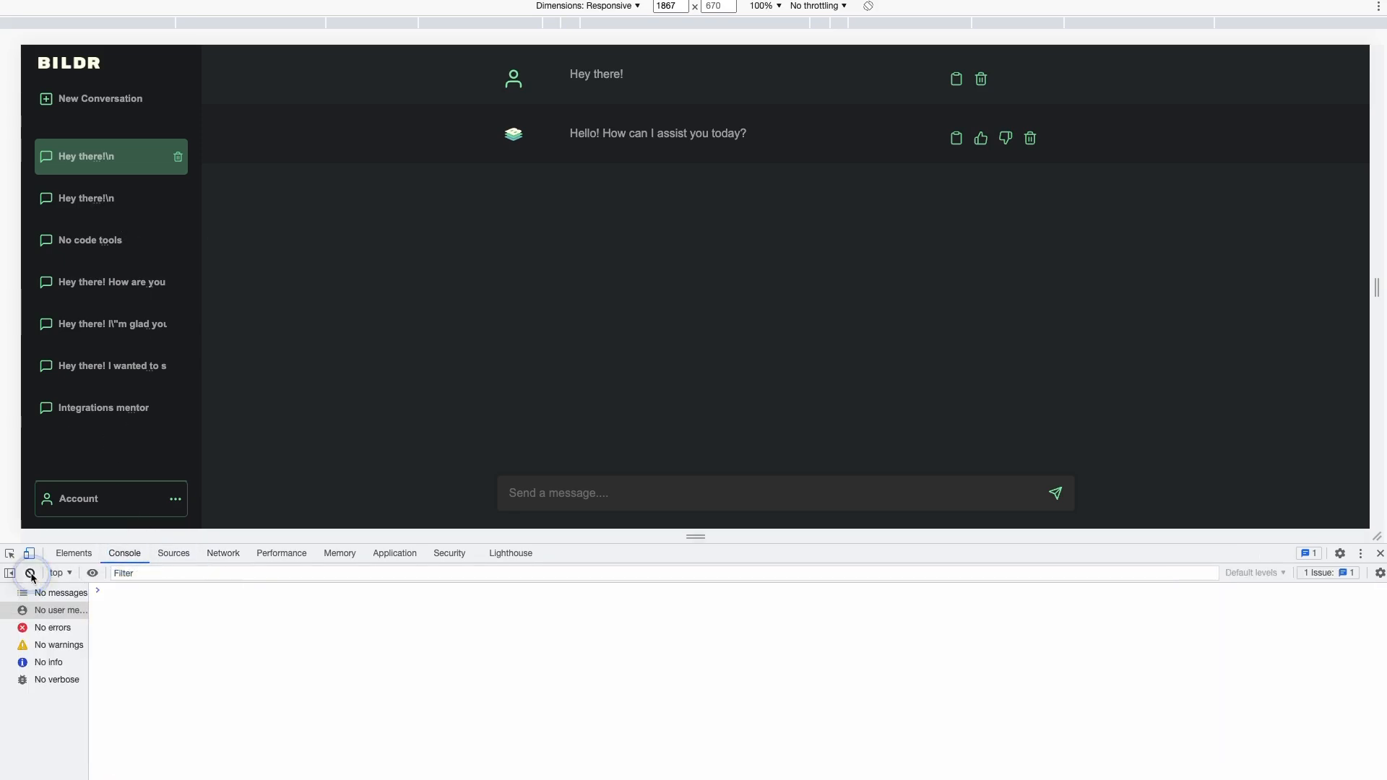
pyautogui.click(106, 201)
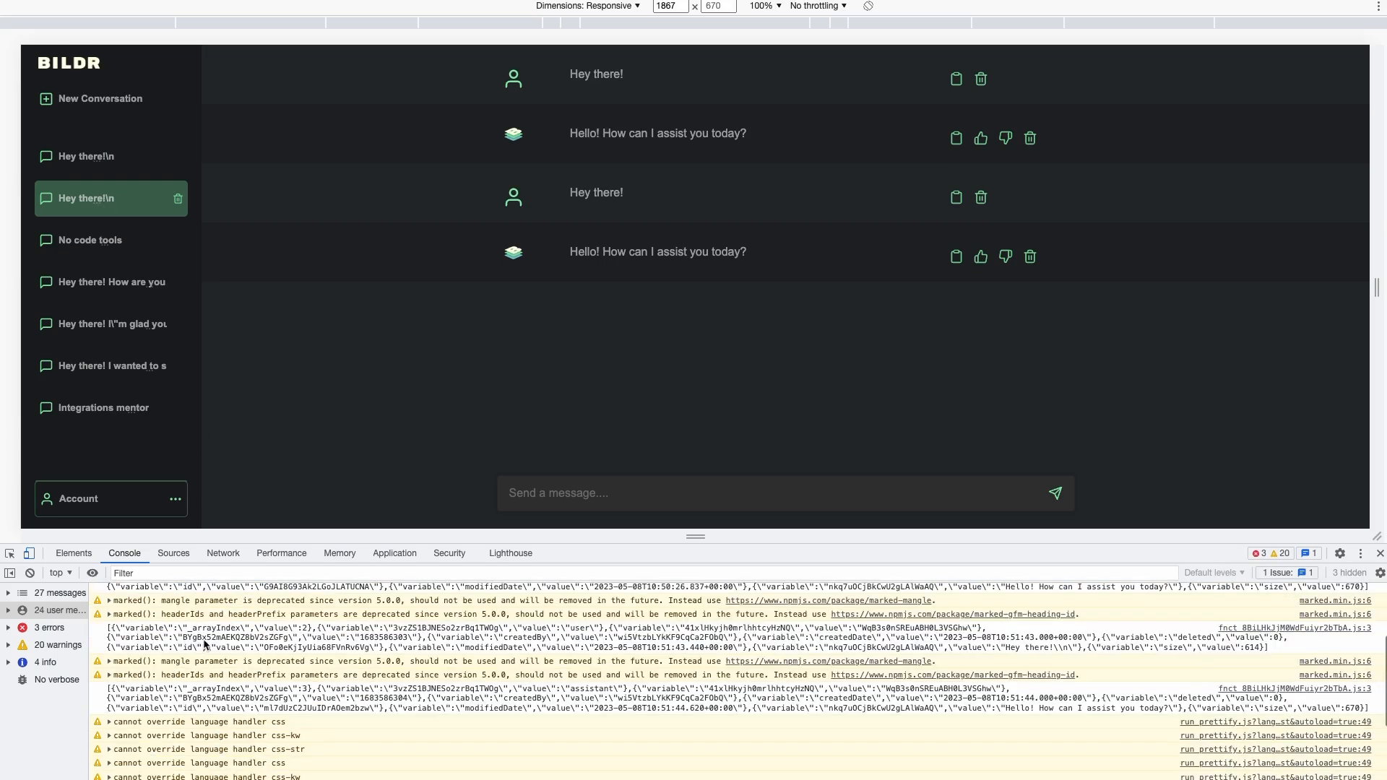
pyautogui.scroll(1, 265, 634)
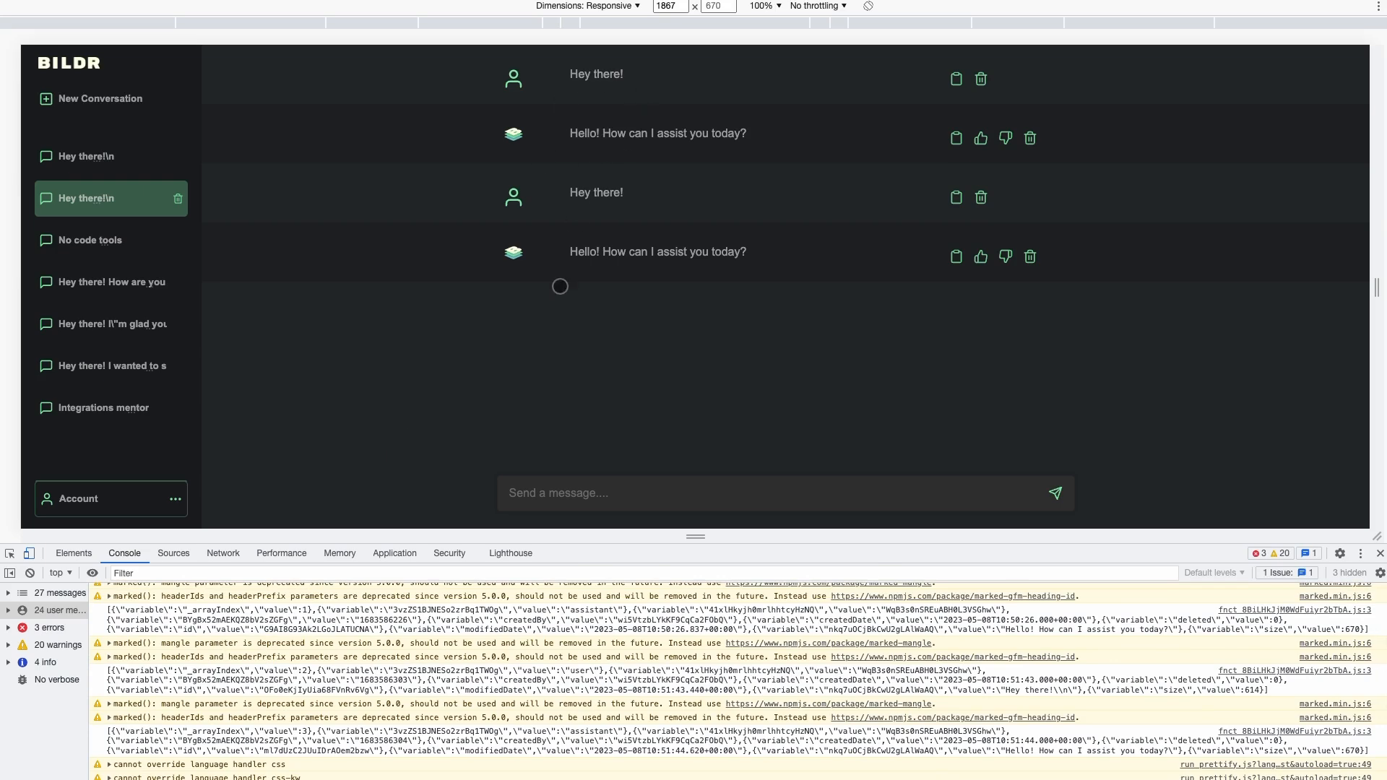
pyautogui.scroll(2, 285, 602)
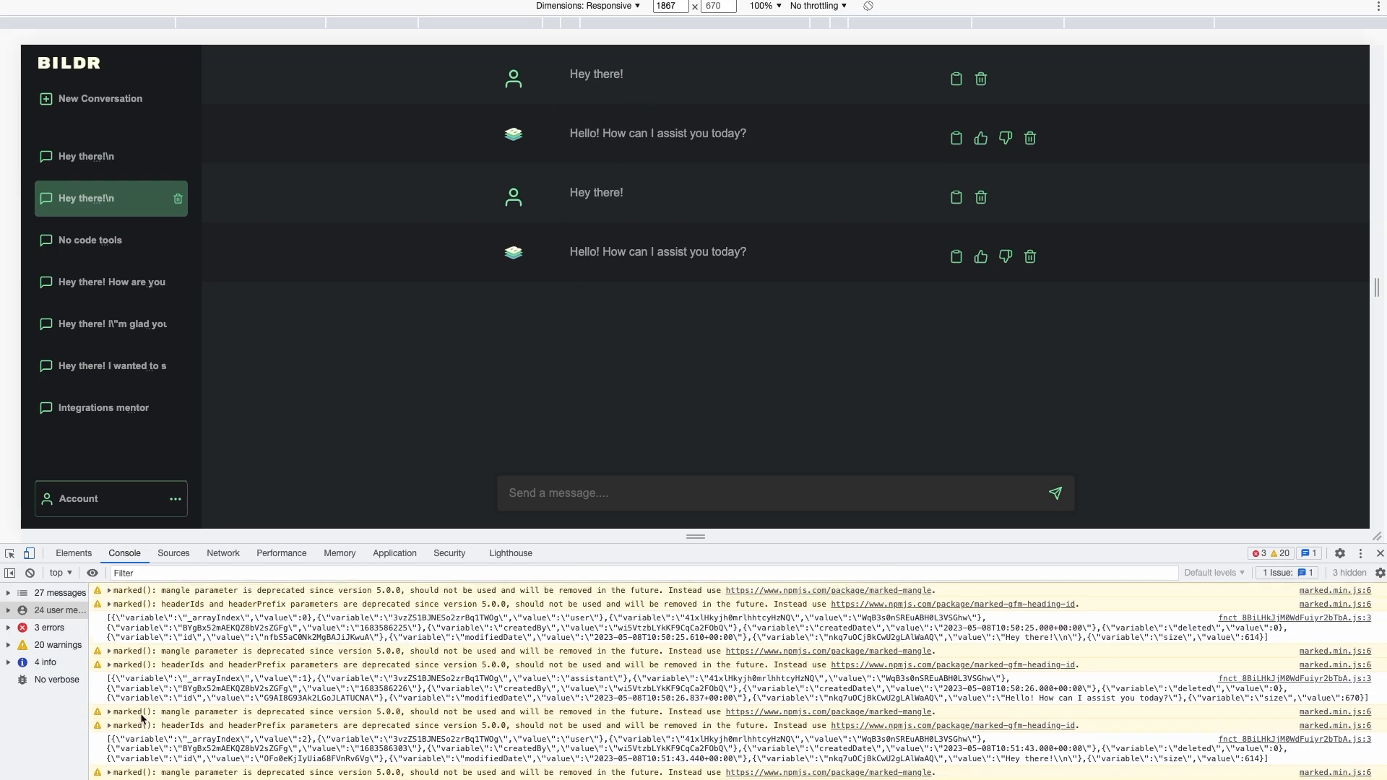
pyautogui.scroll(-1, 148, 704)
pyautogui.scroll(-4, 151, 699)
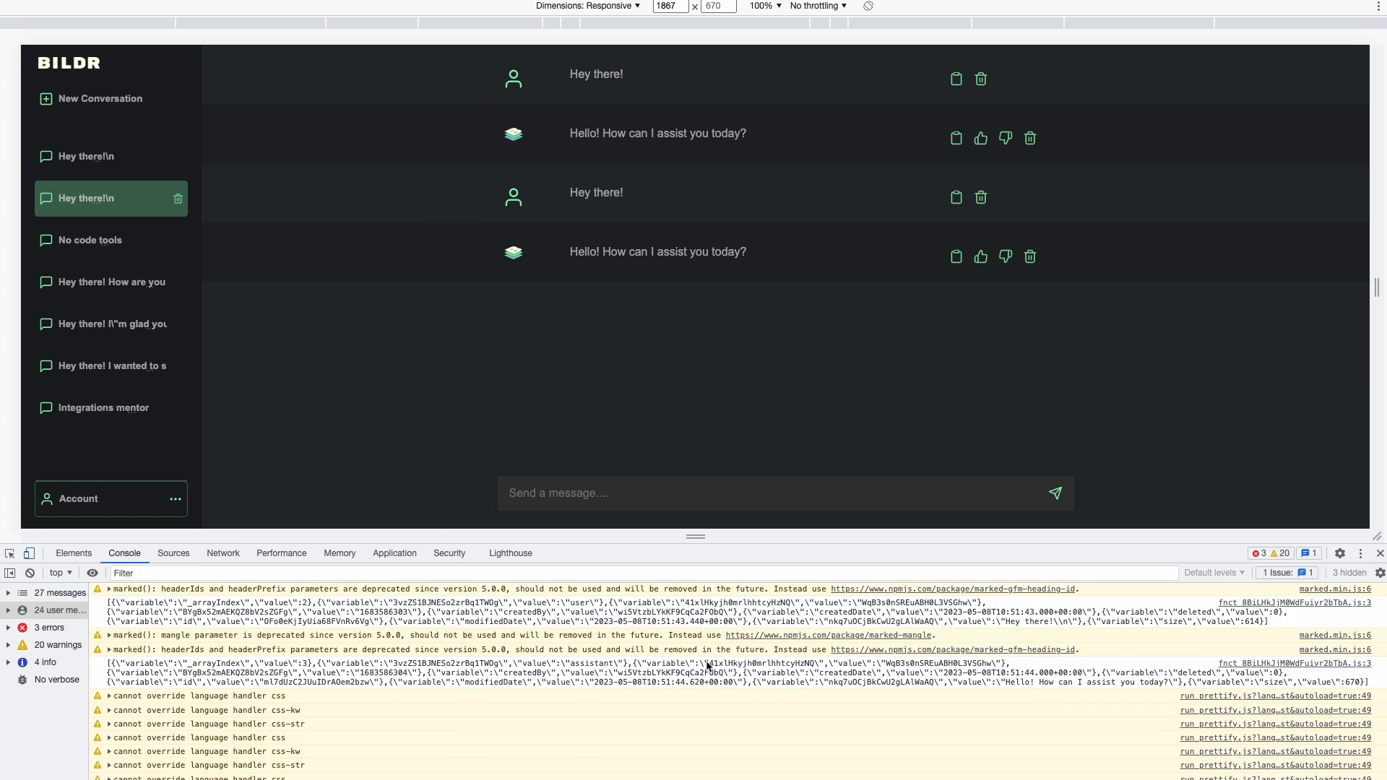
pyautogui.click(187, 670)
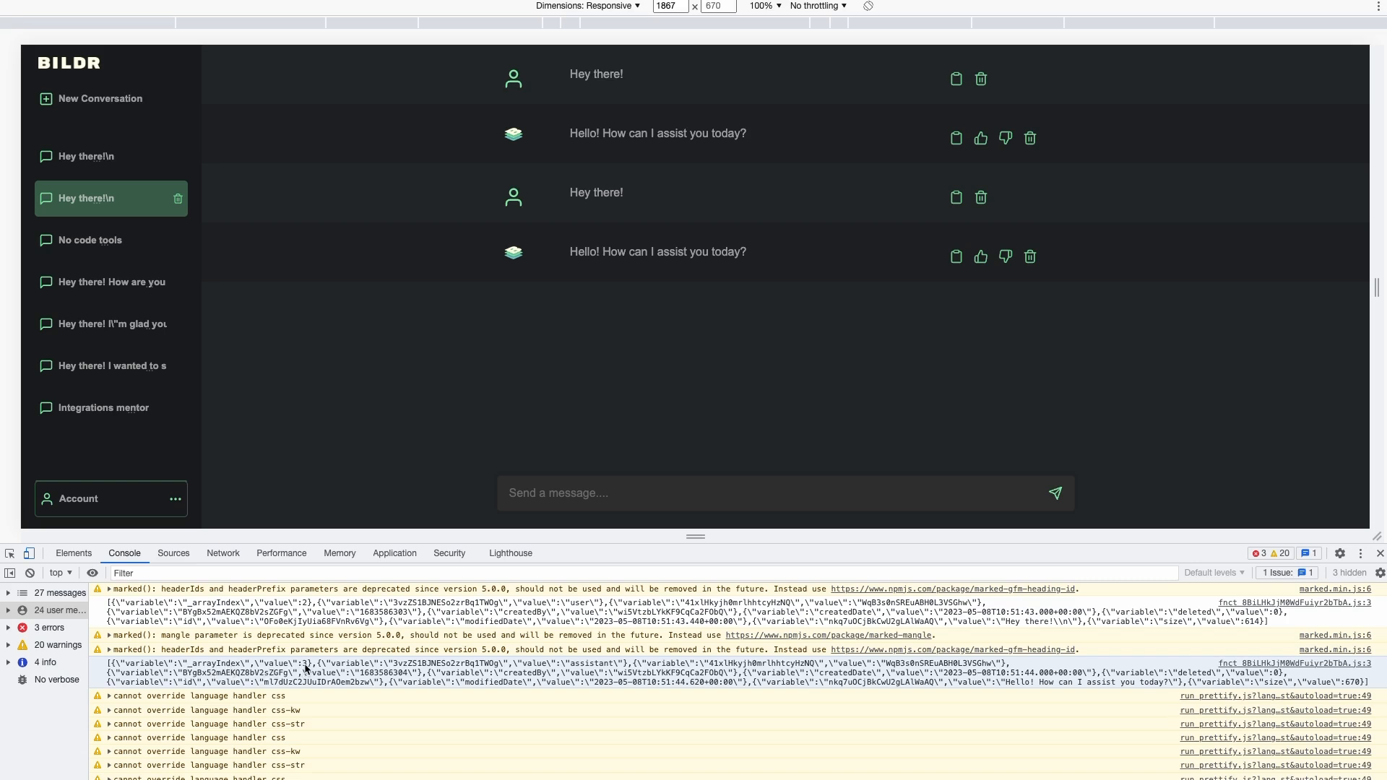
pyautogui.scroll(4, 307, 668)
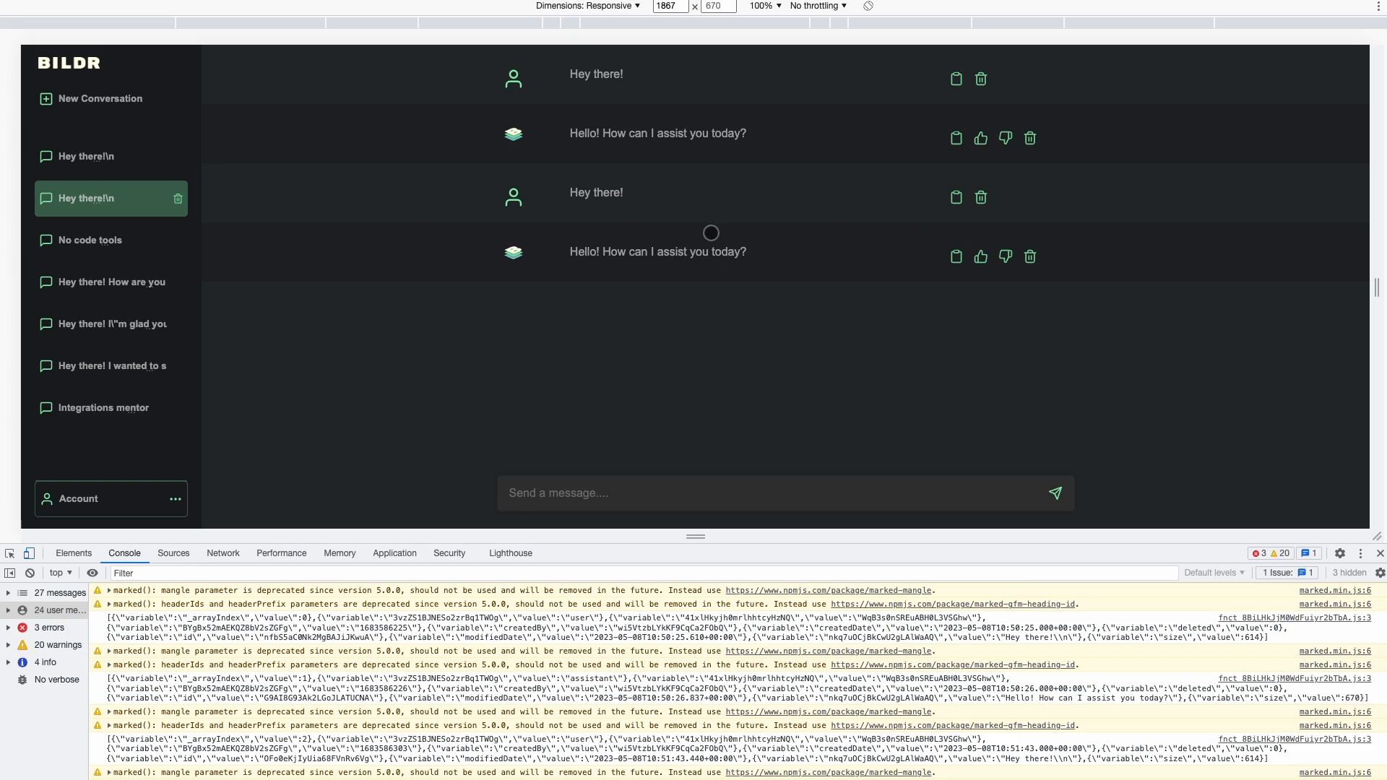
pyautogui.scroll(-3, 379, 698)
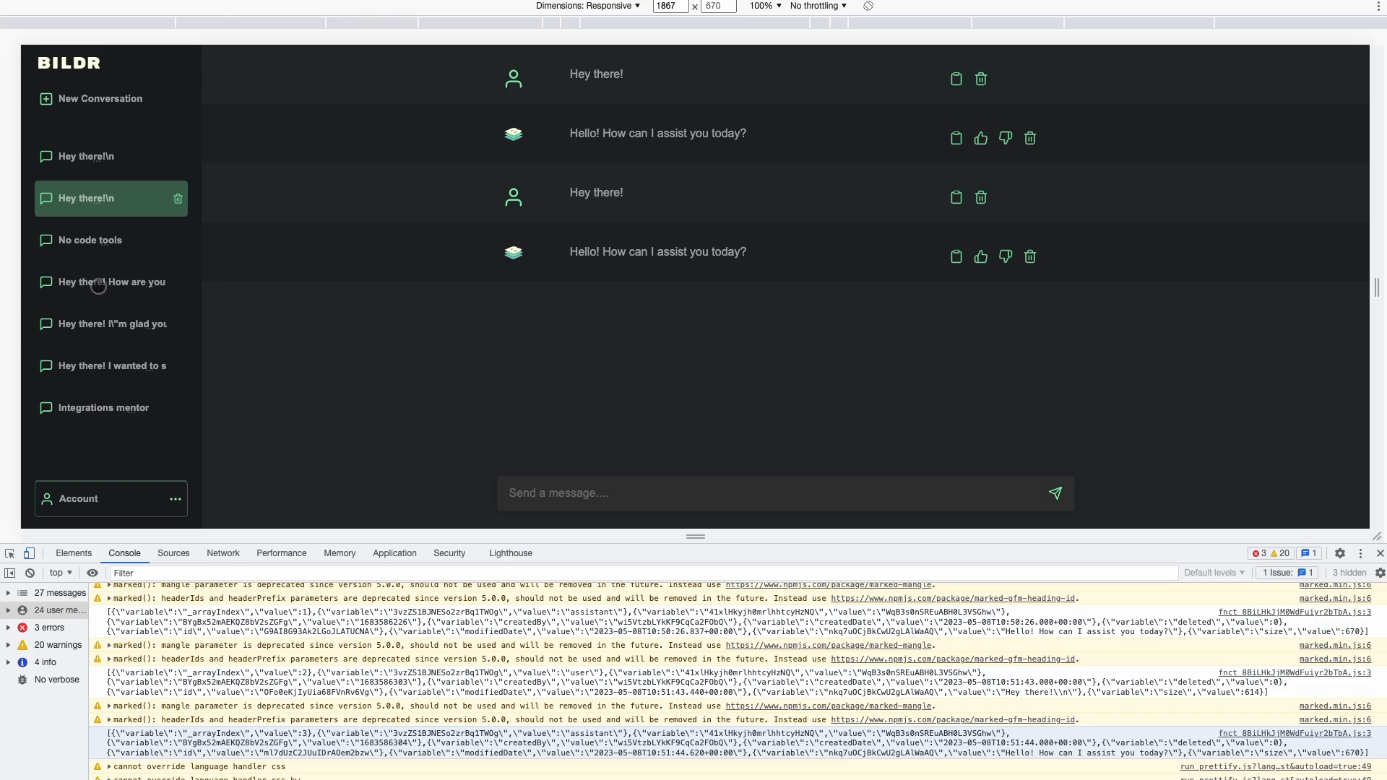
# Switch through the No code tools, greeting and Integrations mentor conversations, checking their logged data
pyautogui.click(103, 241)
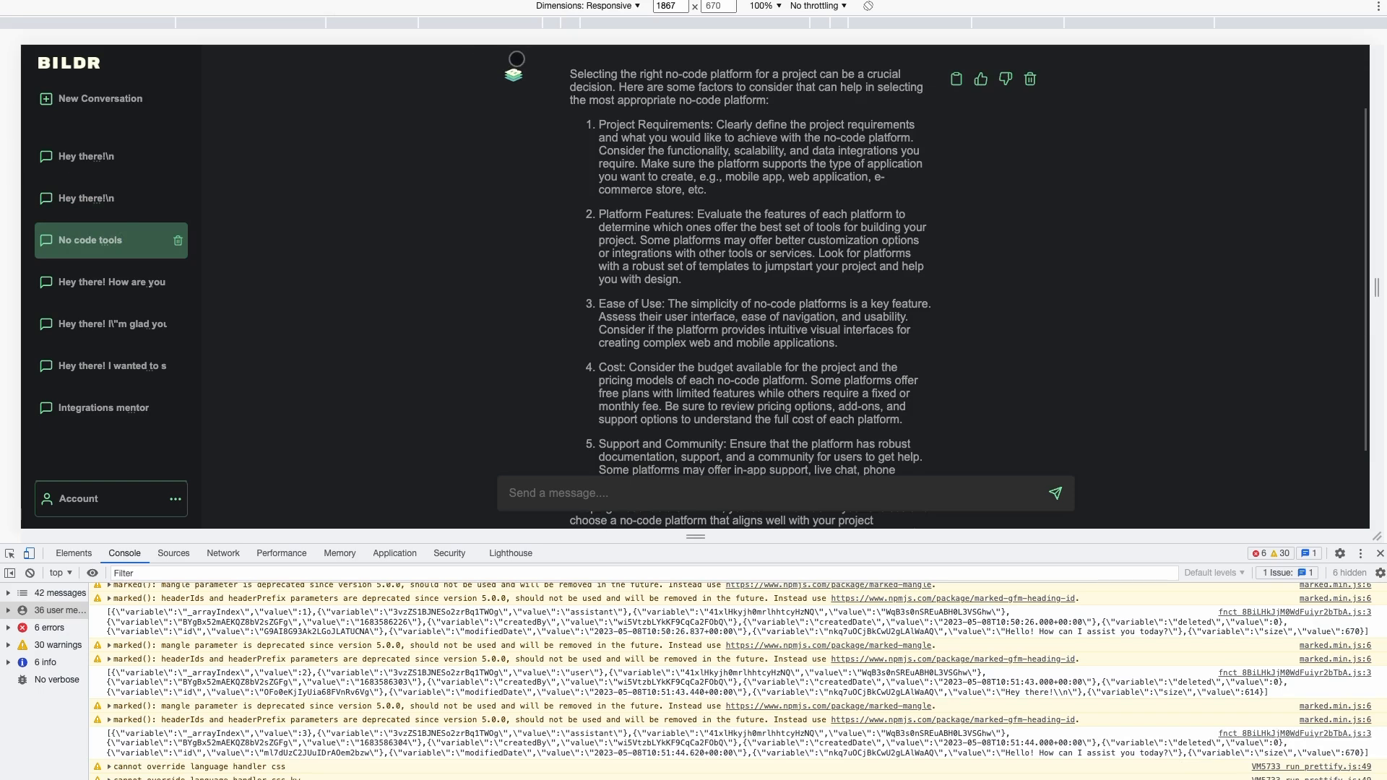
pyautogui.scroll(2, 517, 59)
pyautogui.scroll(-5, 497, 137)
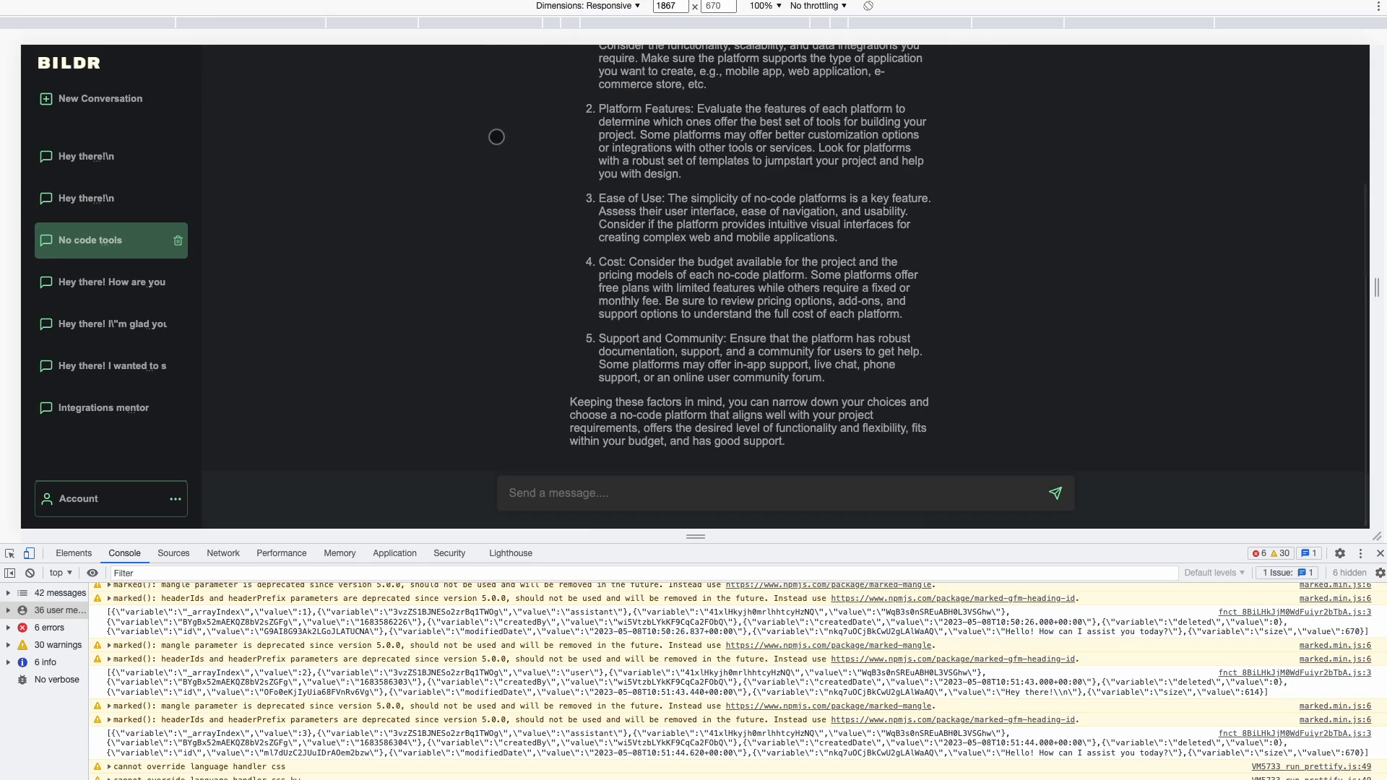
pyautogui.click(89, 328)
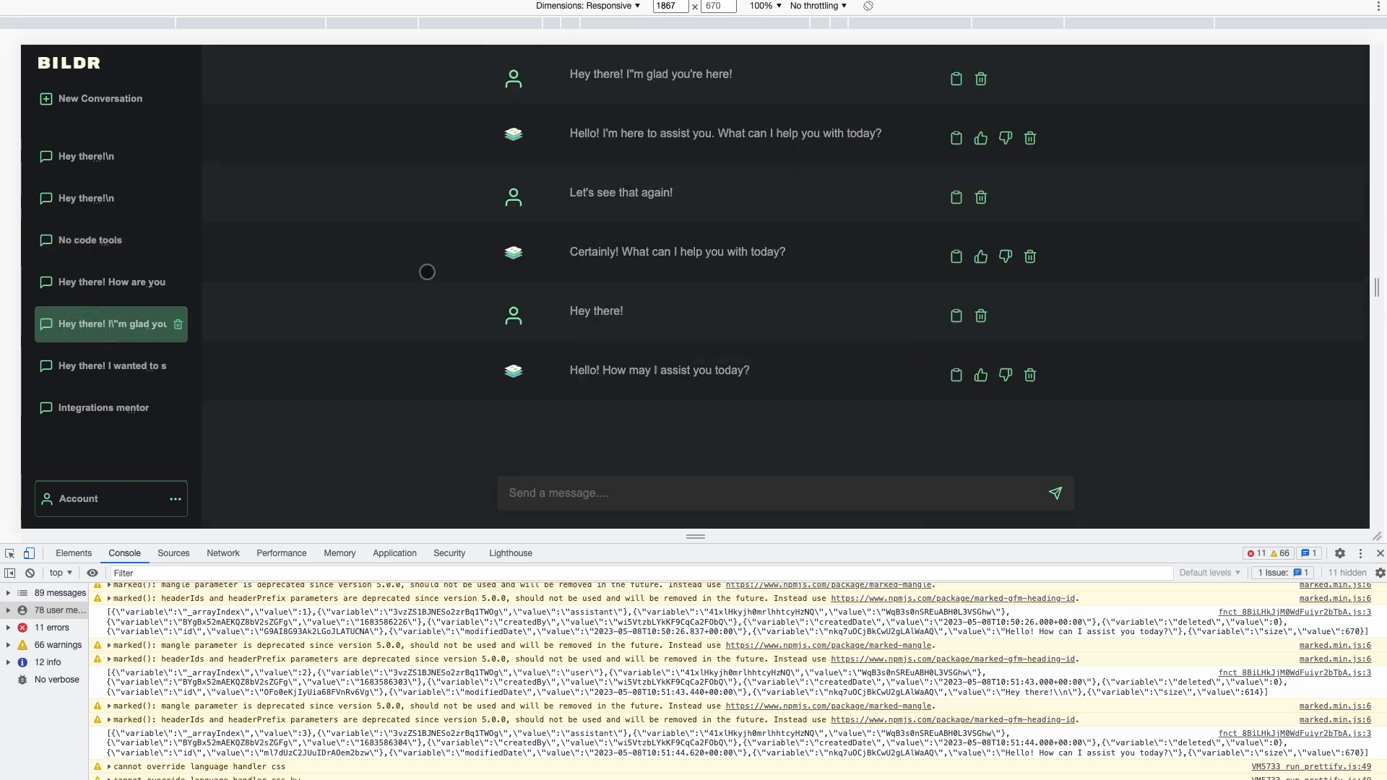
pyautogui.click(92, 286)
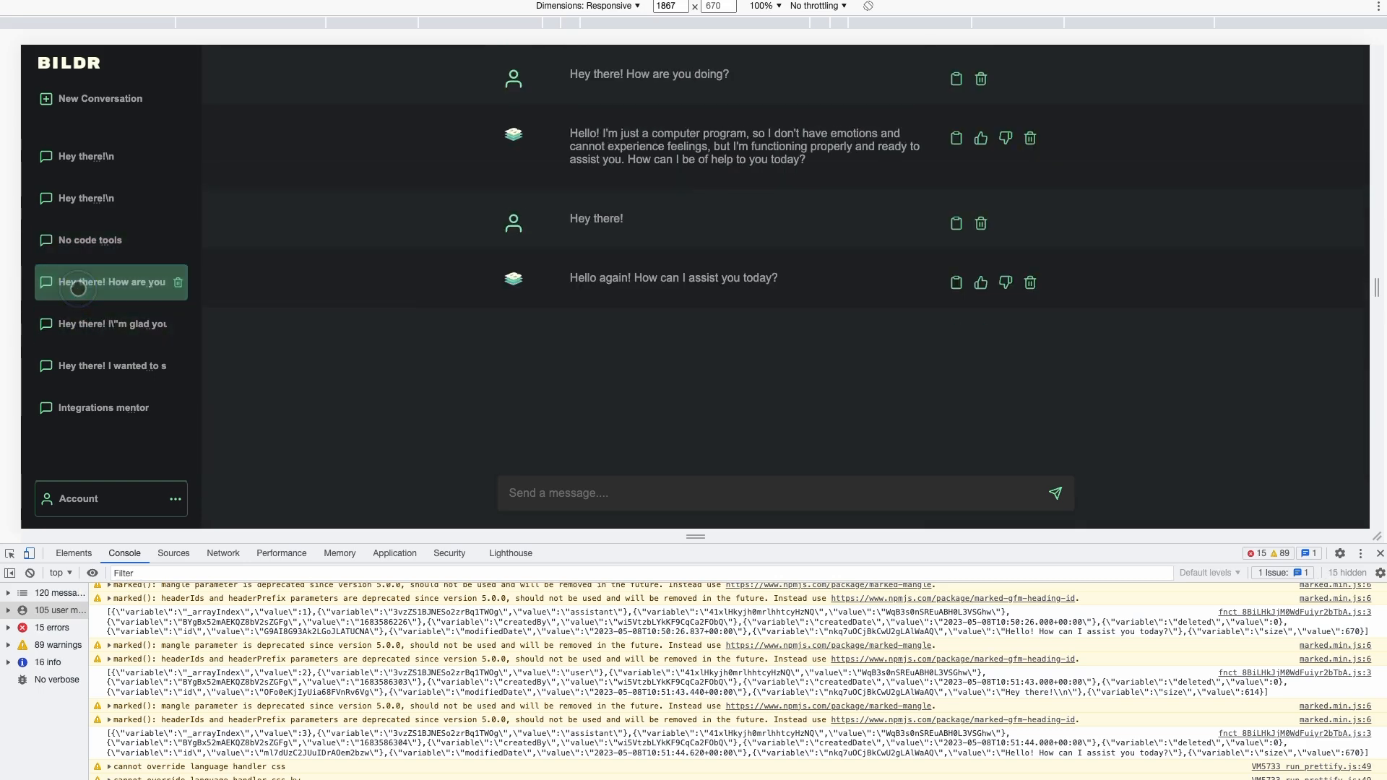
pyautogui.click(132, 394)
pyautogui.scroll(4, 446, 242)
pyautogui.scroll(10, 446, 242)
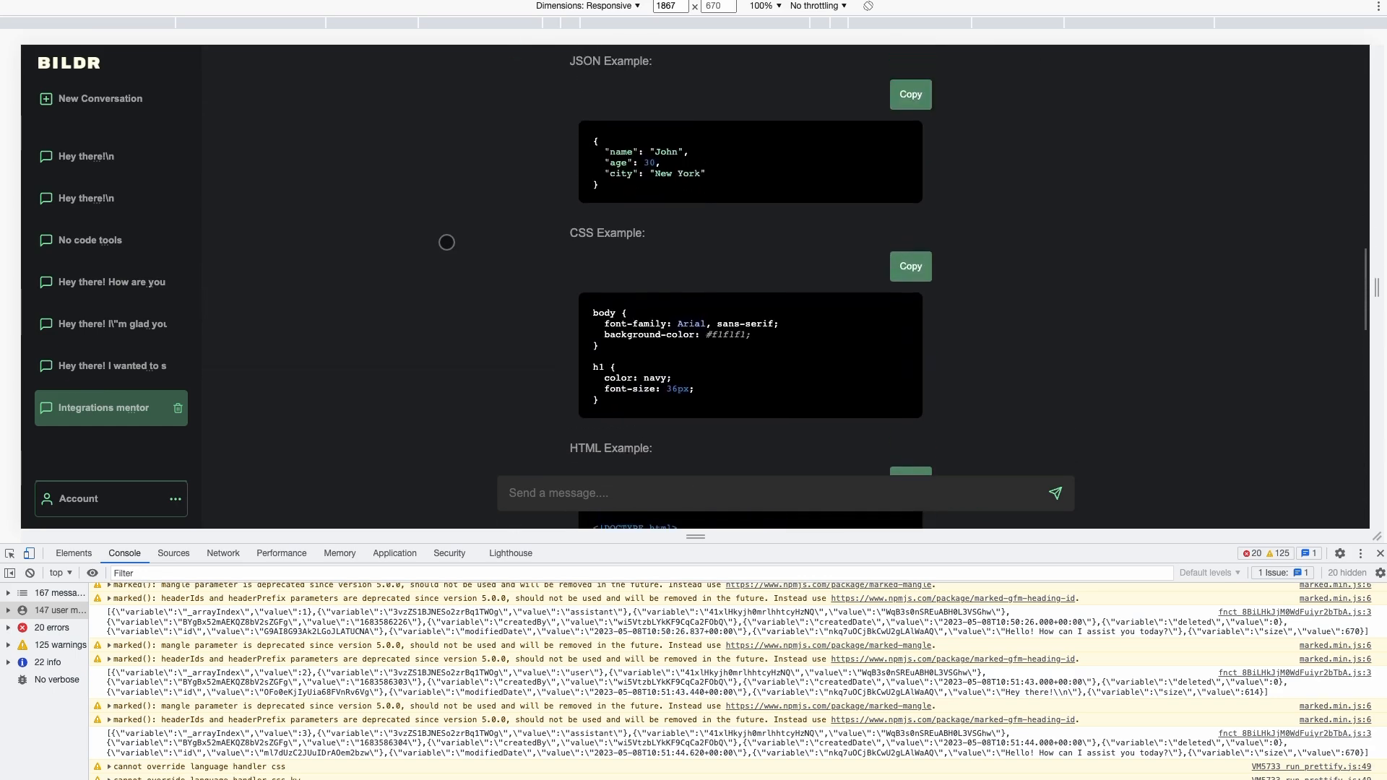
pyautogui.scroll(-8, 446, 242)
pyautogui.scroll(7, 446, 242)
pyautogui.scroll(15, 446, 242)
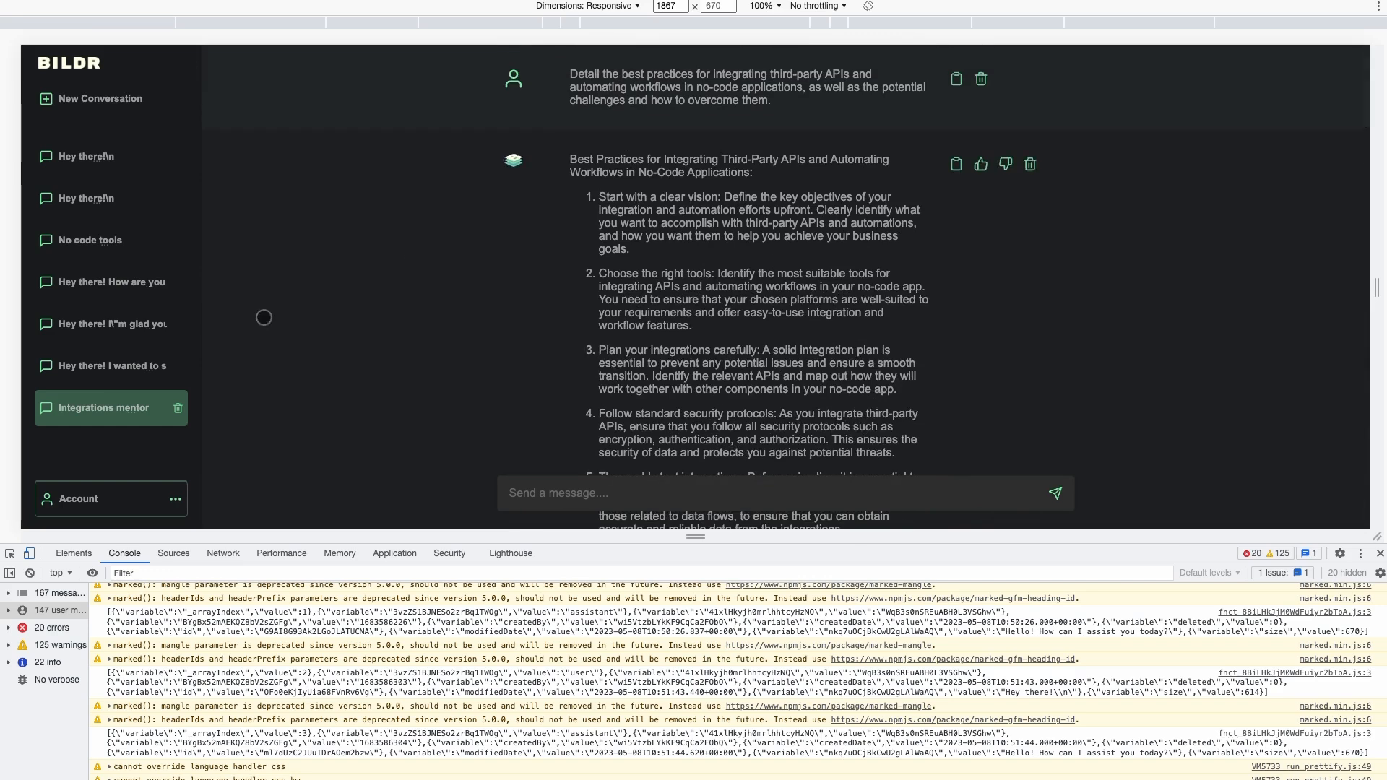
pyautogui.click(96, 365)
pyautogui.click(97, 402)
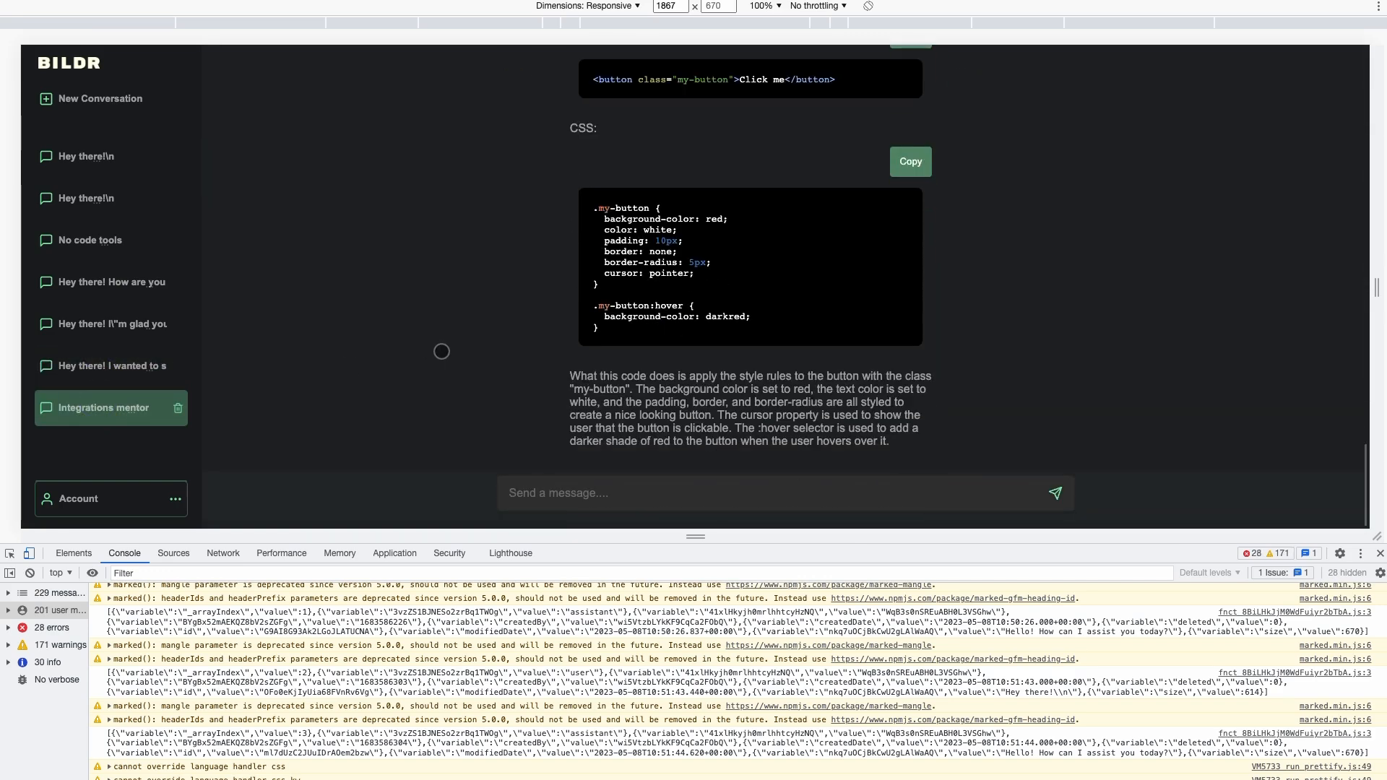
pyautogui.scroll(6, 442, 351)
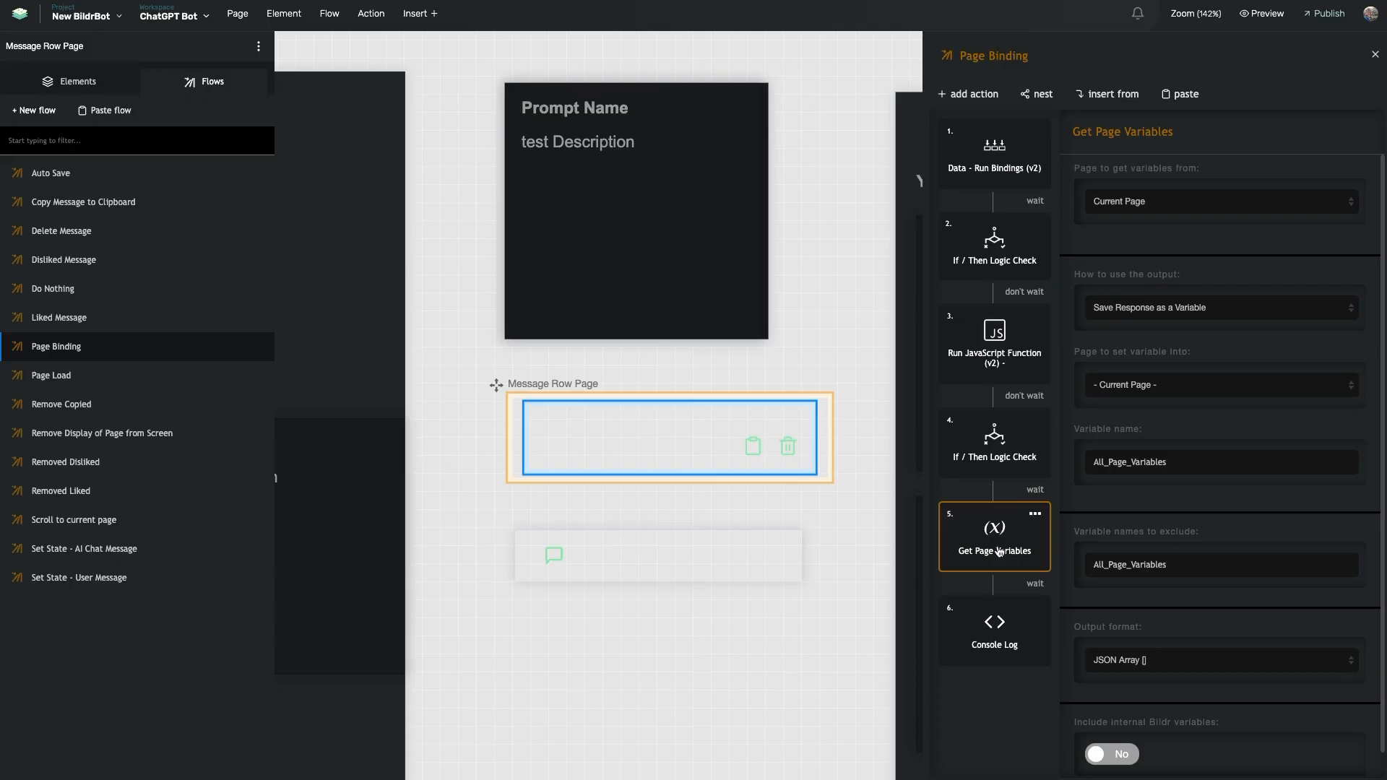
# Delete the Get Page Variables and Console Log actions from the Page Binding flow
pyautogui.click(1042, 513)
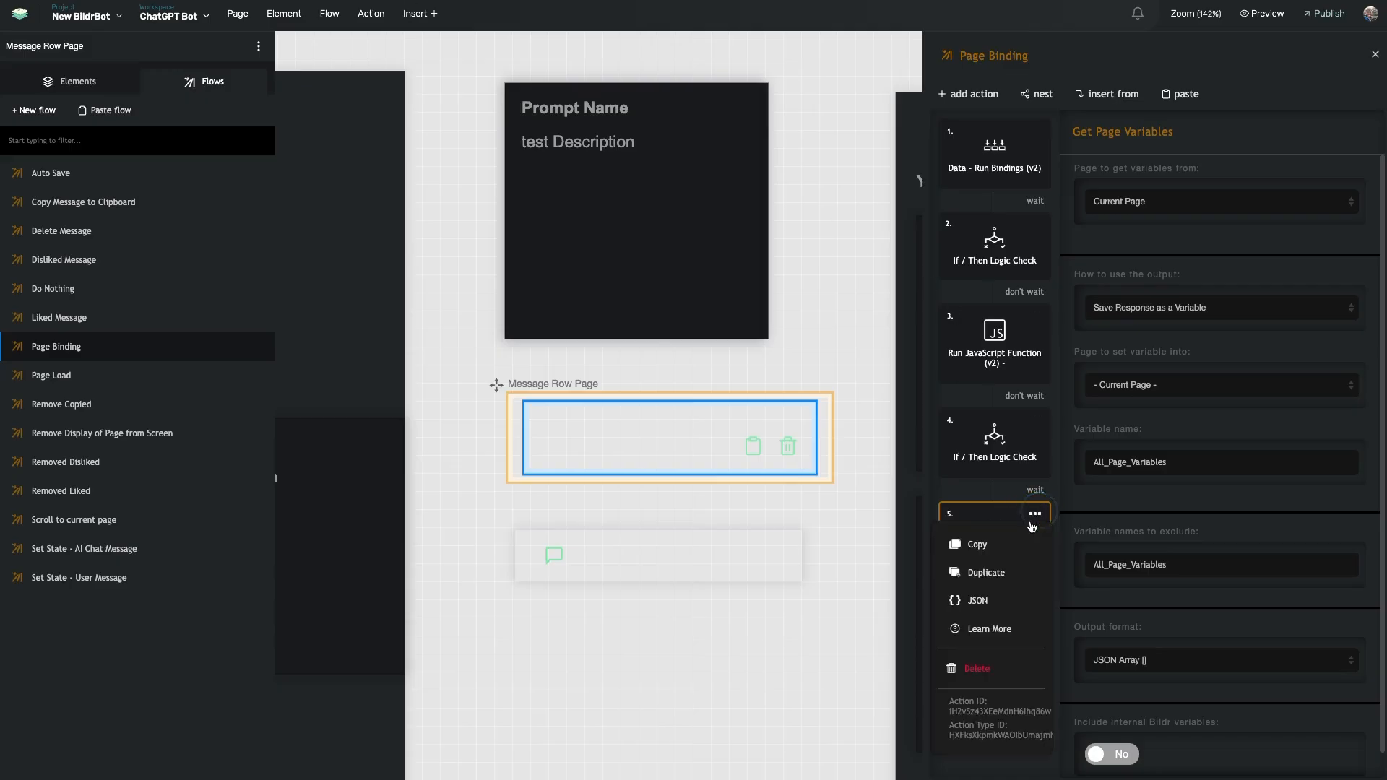
pyautogui.click(976, 668)
pyautogui.click(1036, 517)
pyautogui.click(976, 668)
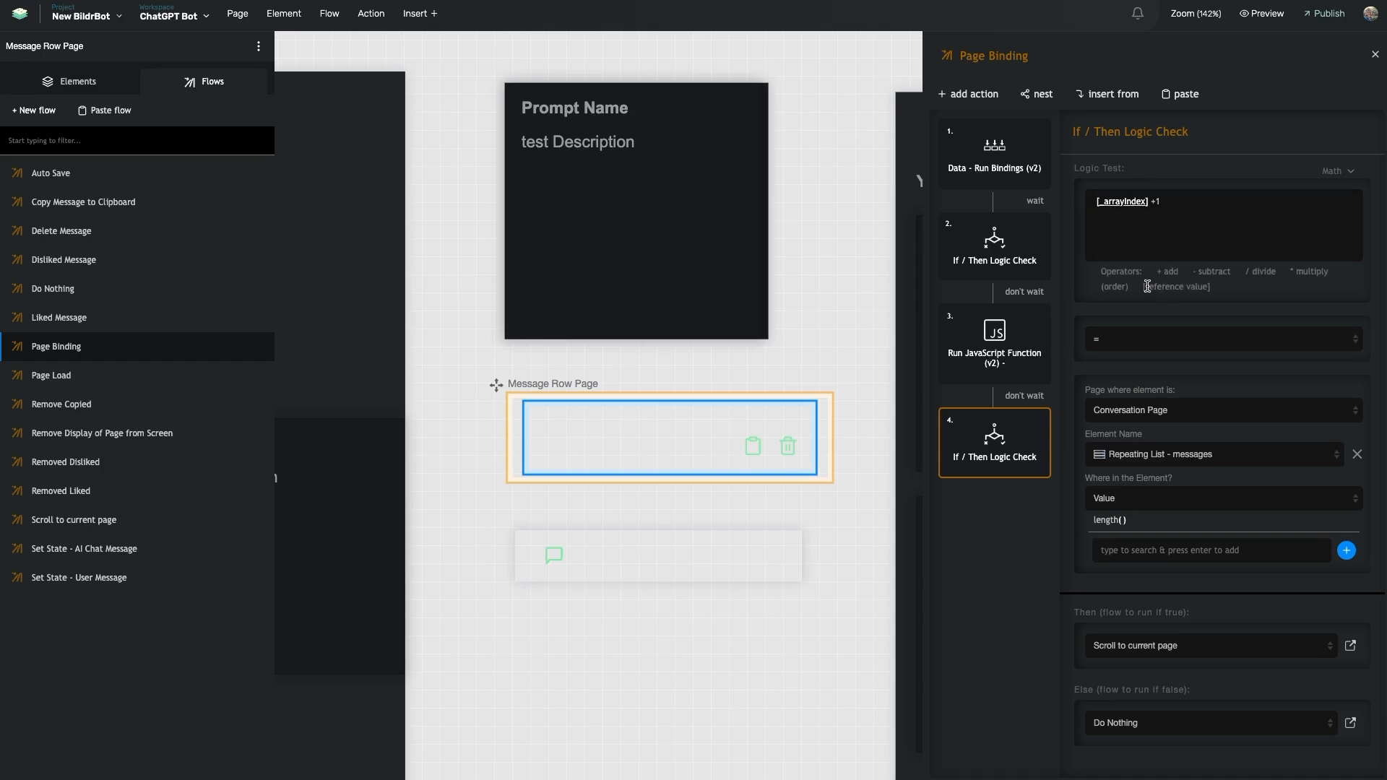
# Review and edit the If/Then logic test expression and its input types
pyautogui.click(1196, 203)
pyautogui.write('[')
pyautogui.click(1335, 174)
pyautogui.scroll(-1, 1279, 397)
pyautogui.click(1179, 203)
pyautogui.hscroll(-3, 450, 257)
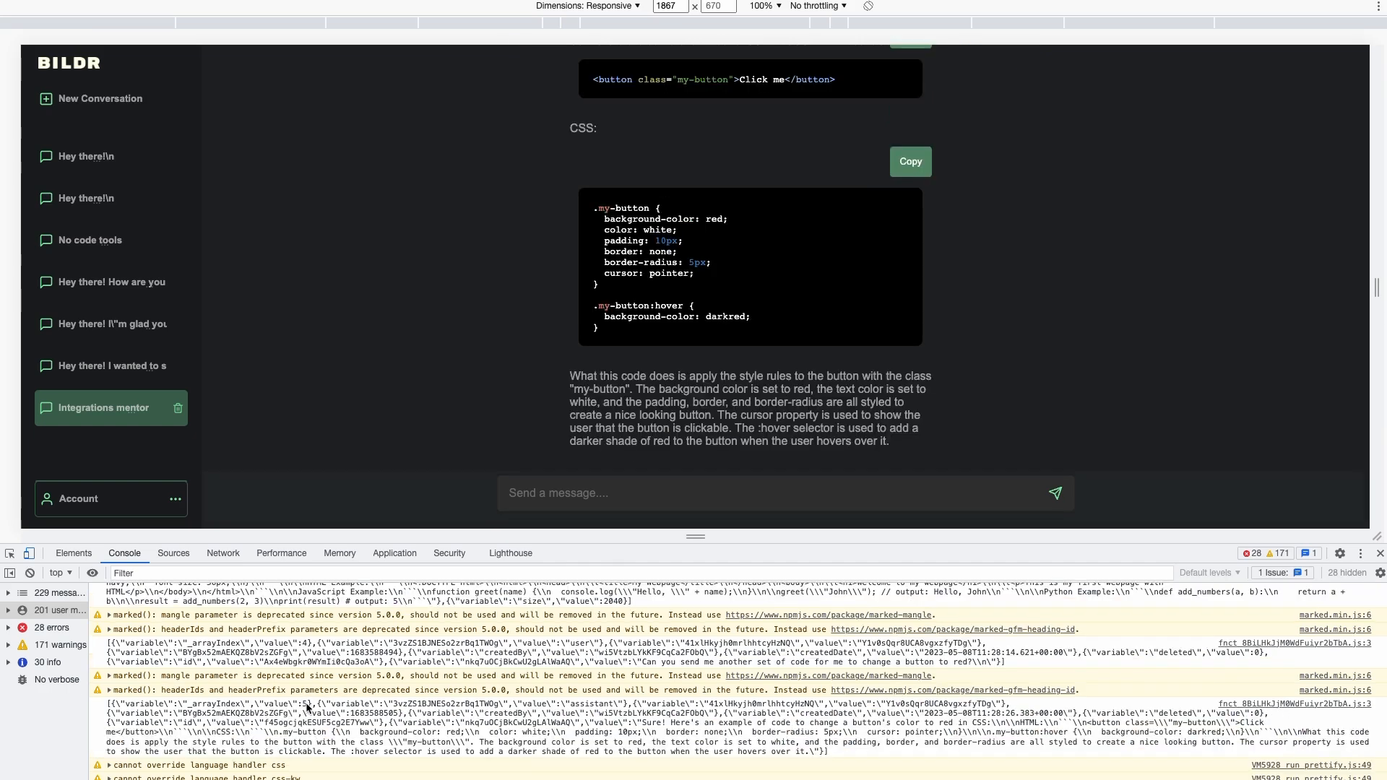
# Scroll through the Integrations mentor conversation's long replies to the red-button CSS example
pyautogui.scroll(7, 532, 362)
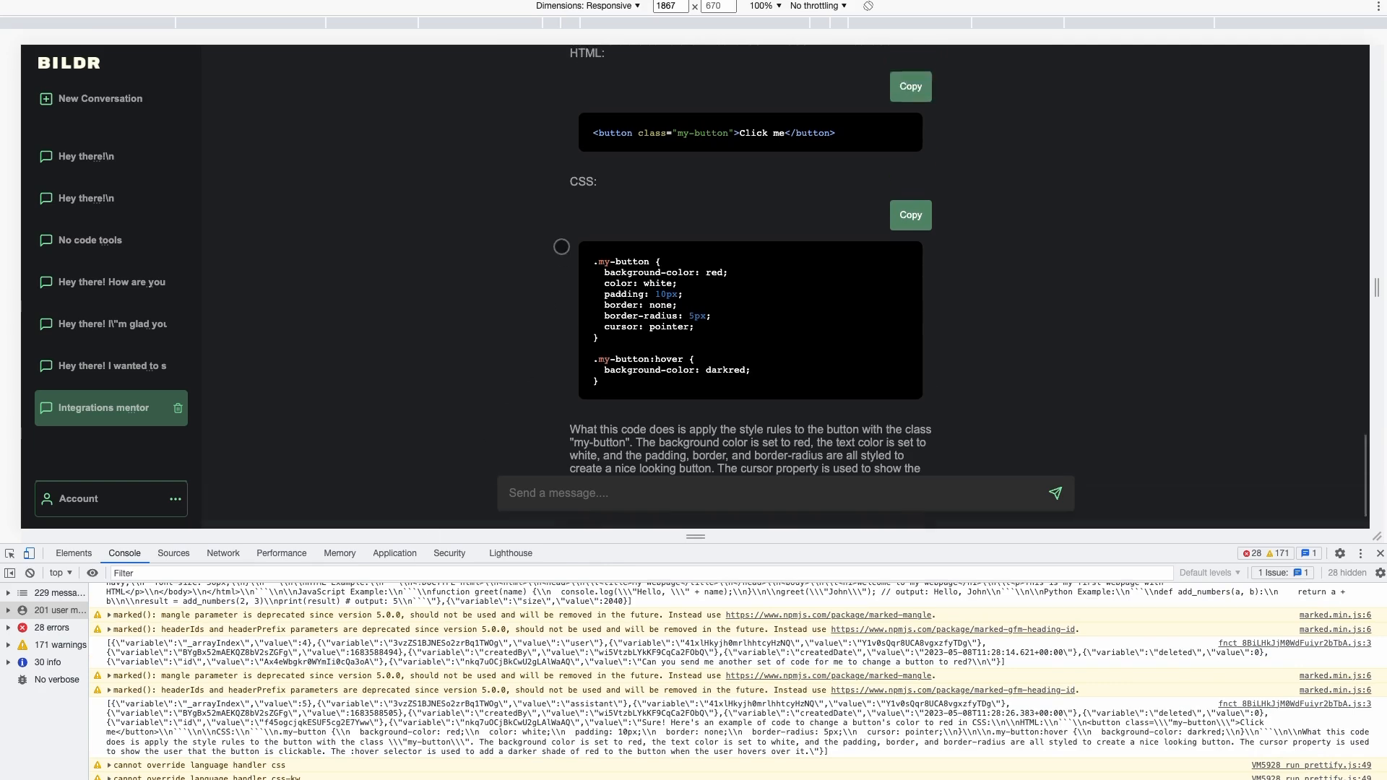
pyautogui.scroll(15, 531, 362)
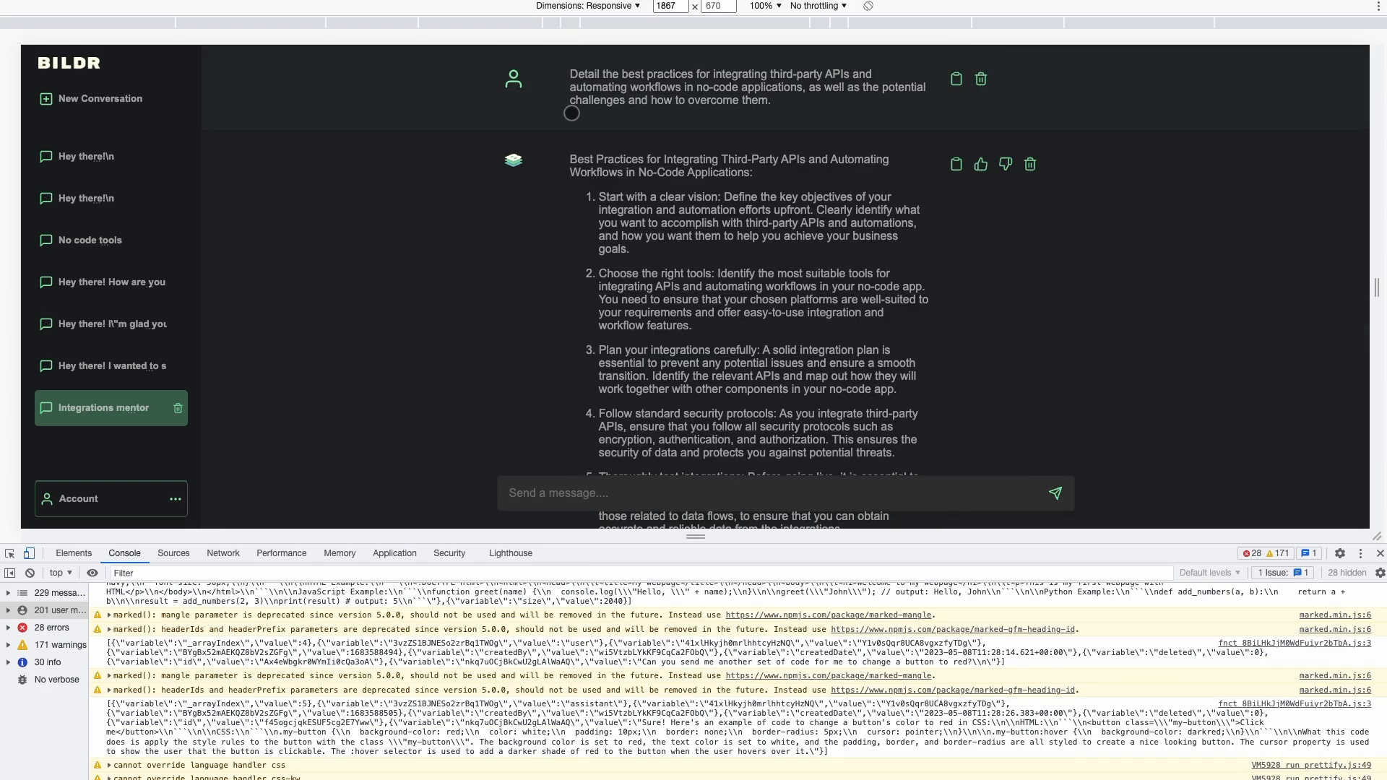
pyautogui.scroll(-7, 483, 214)
pyautogui.scroll(-15, 484, 214)
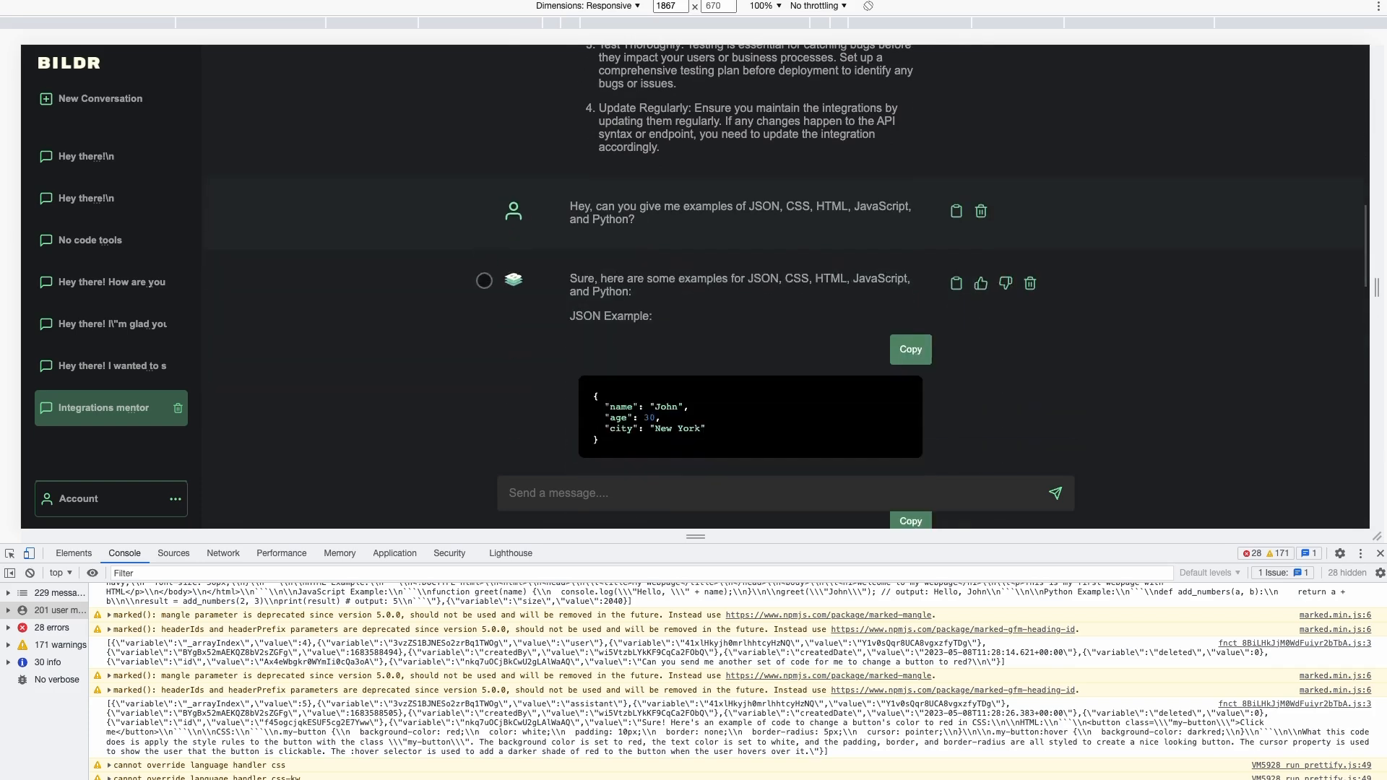
pyautogui.scroll(-8, 479, 293)
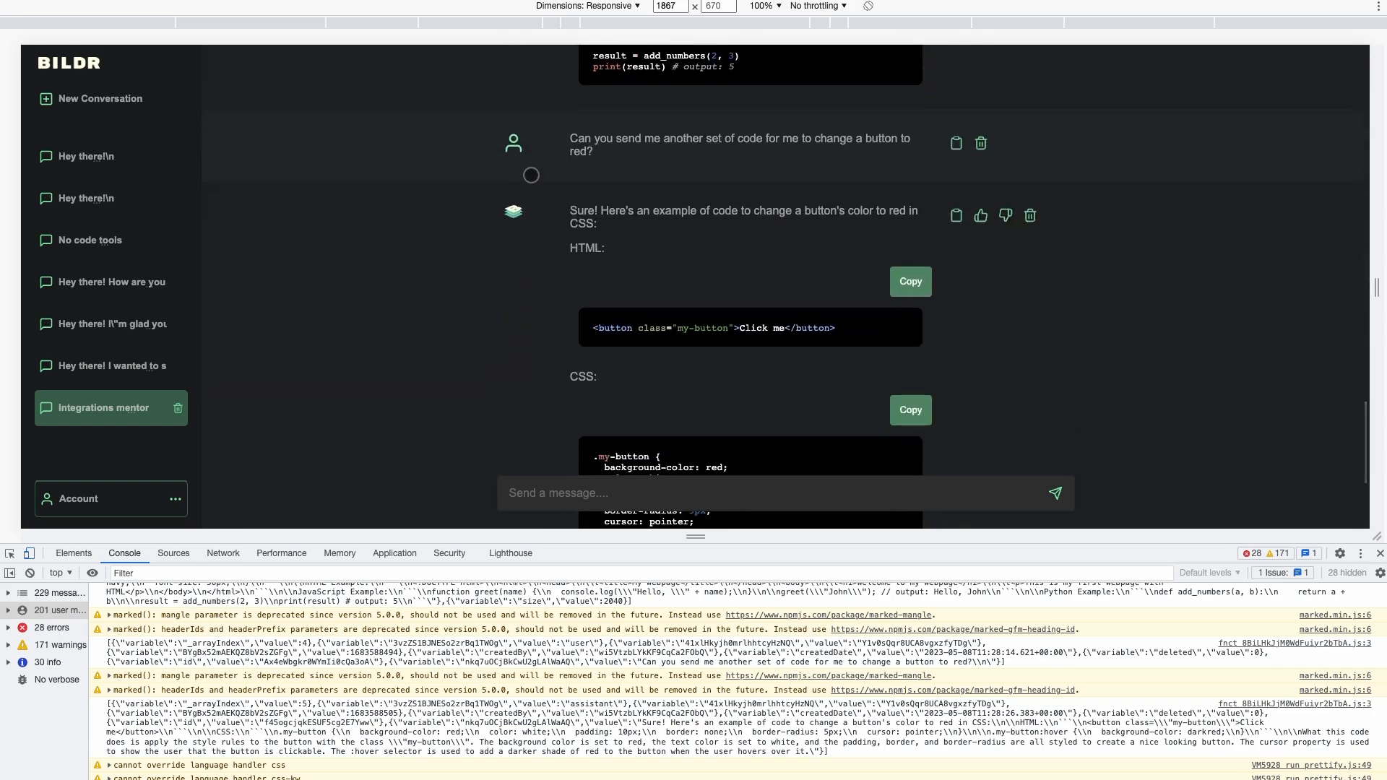
pyautogui.scroll(-3, 566, 354)
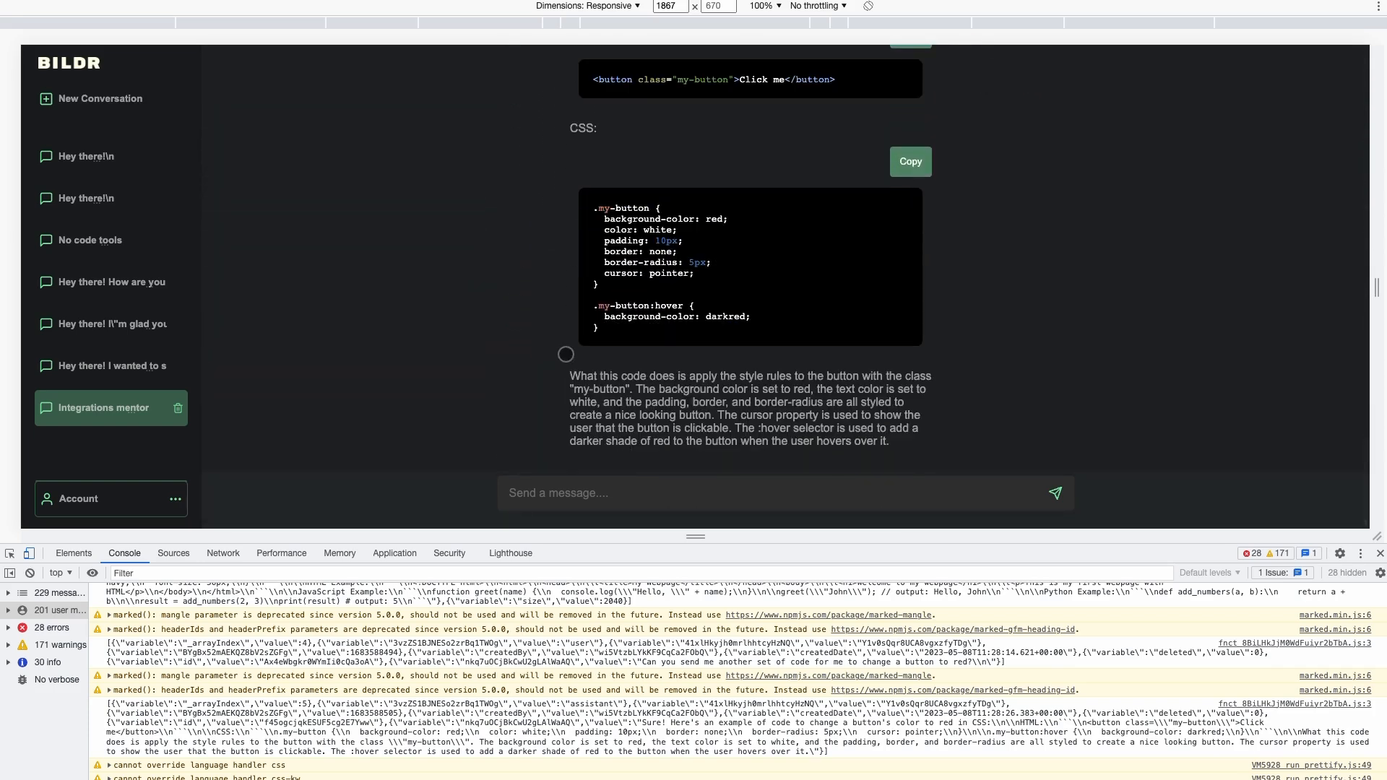
pyautogui.scroll(7, 546, 383)
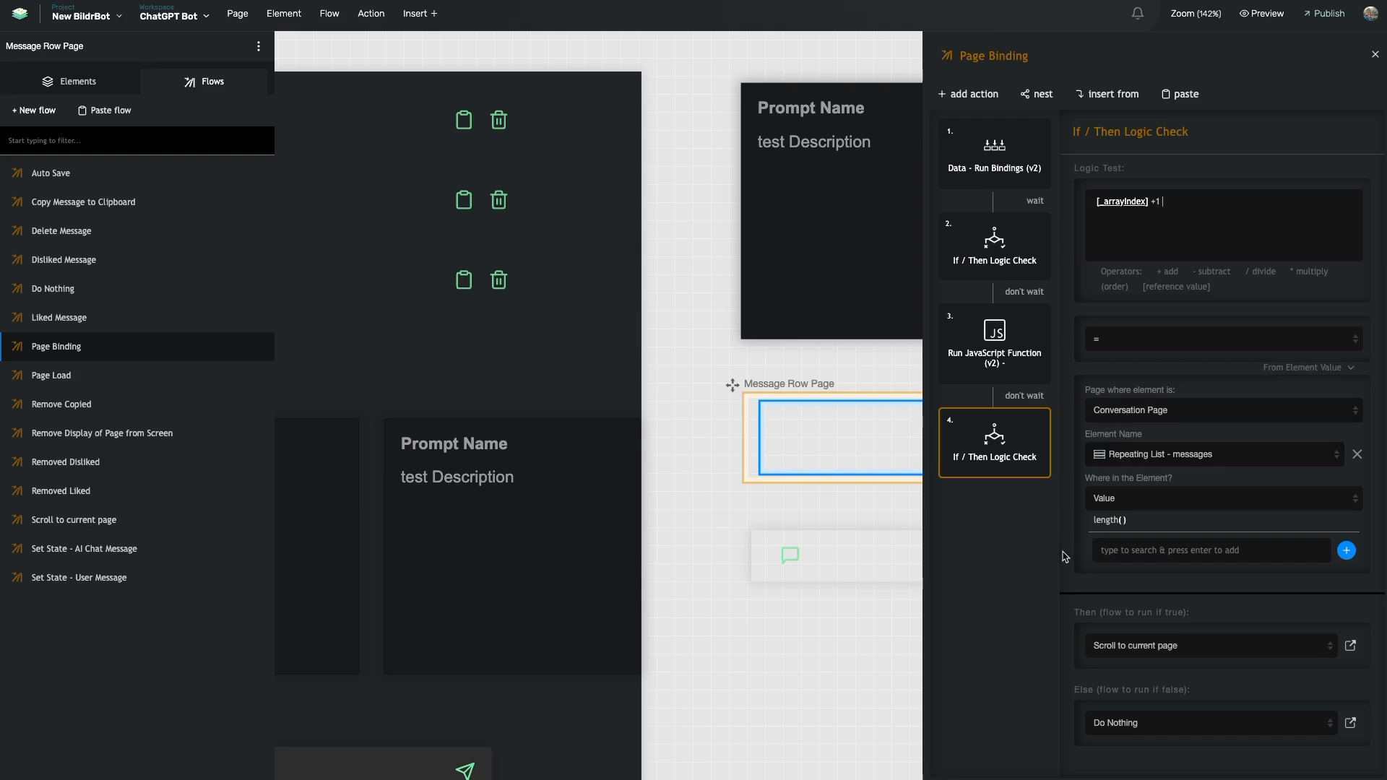
# Set the Scroll to current page flow's Scroll to Element target to the row's outer Div
pyautogui.hscroll(-3, 745, 464)
pyautogui.hscroll(4, 751, 440)
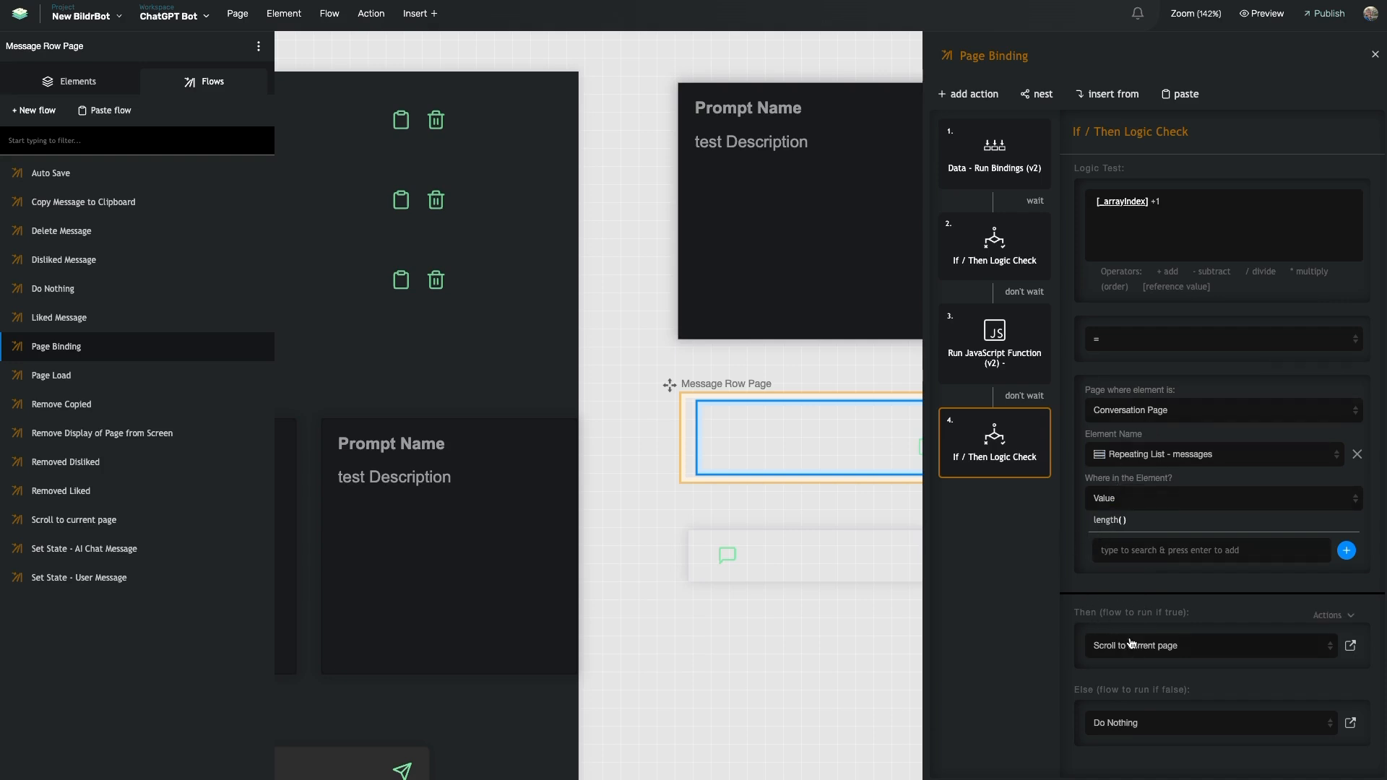
pyautogui.click(1350, 646)
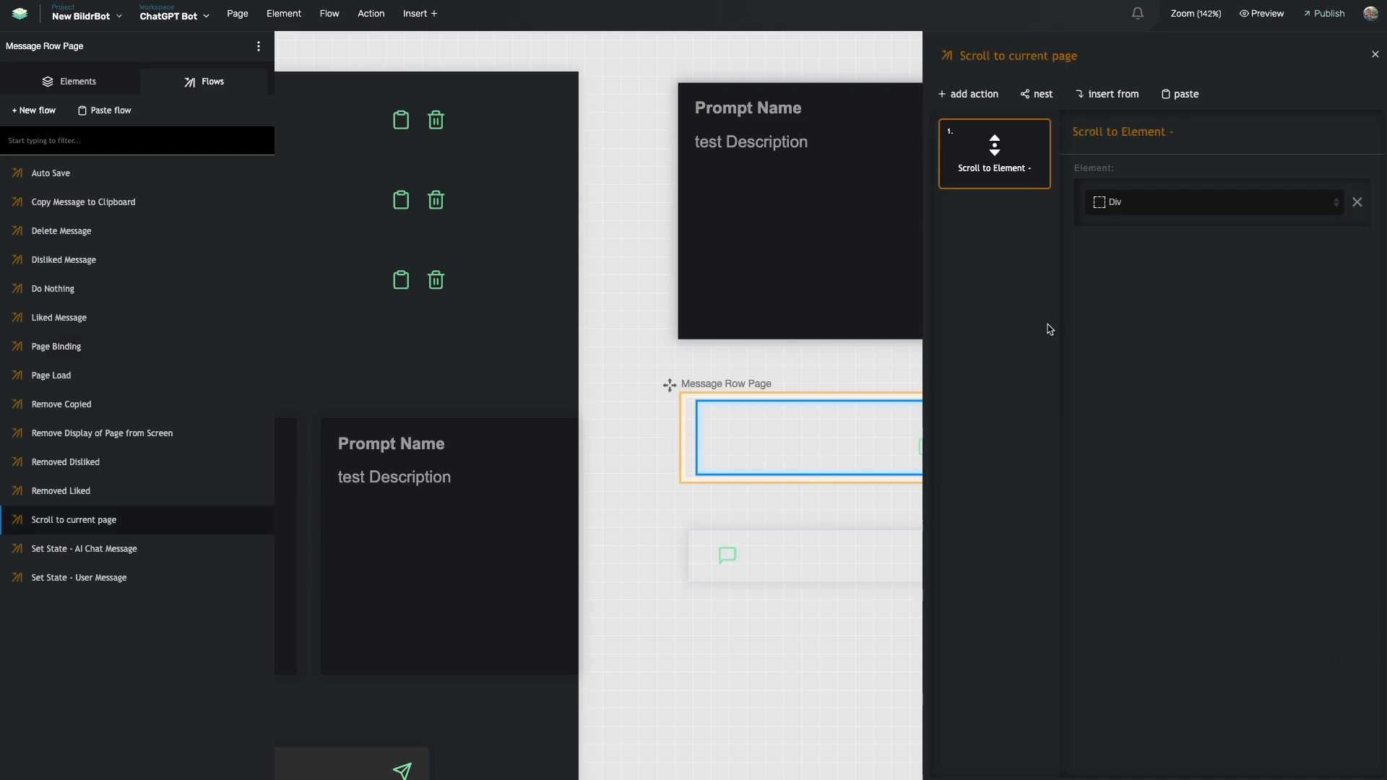
pyautogui.moveTo(1035, 138)
pyautogui.click(1124, 203)
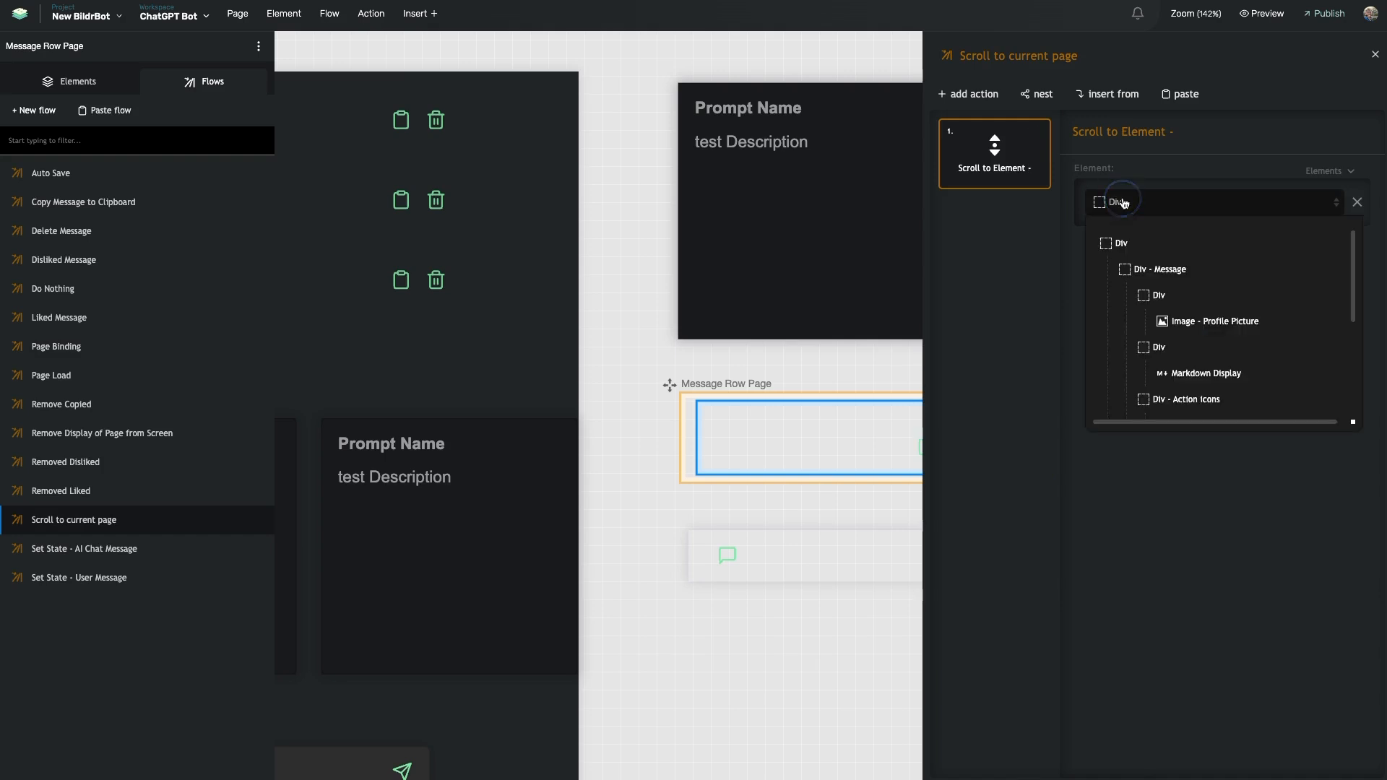
pyautogui.click(1142, 245)
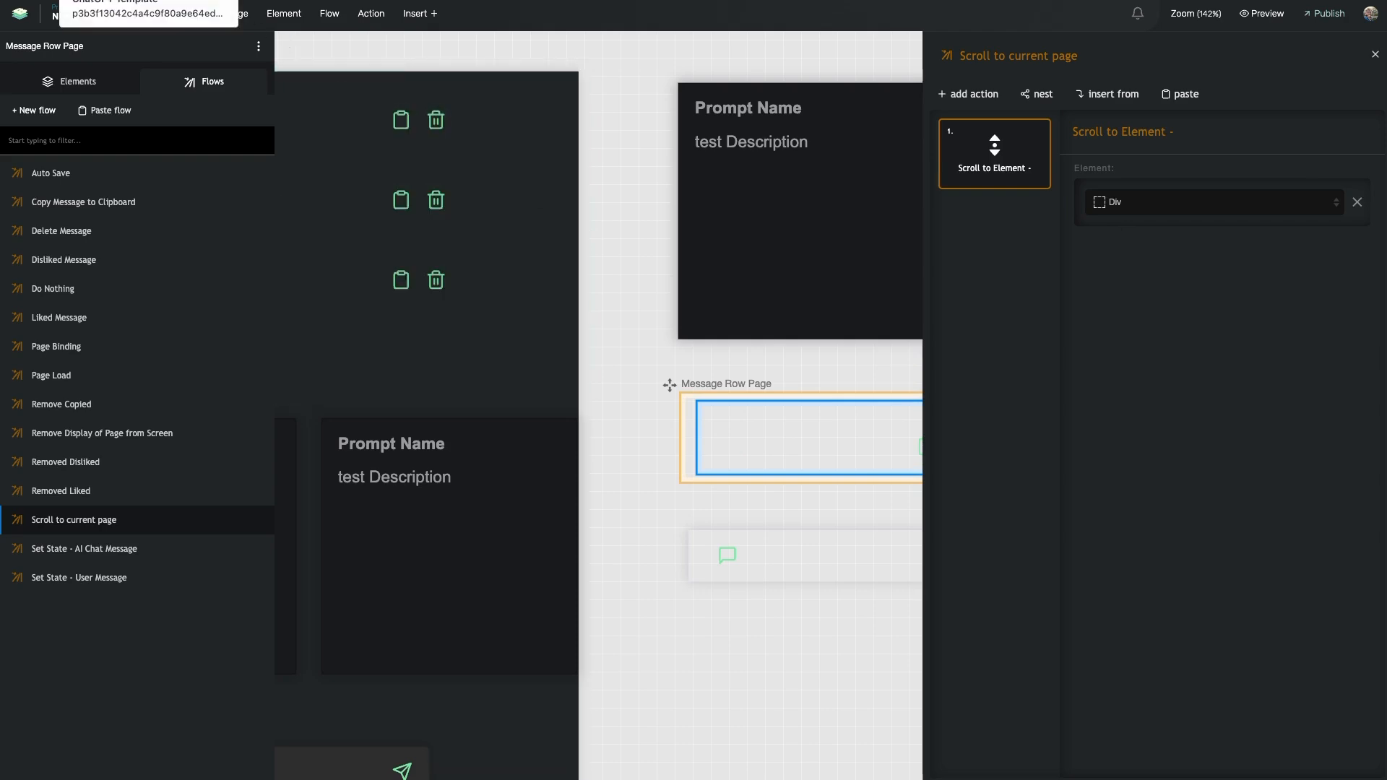
pyautogui.click(144, 1)
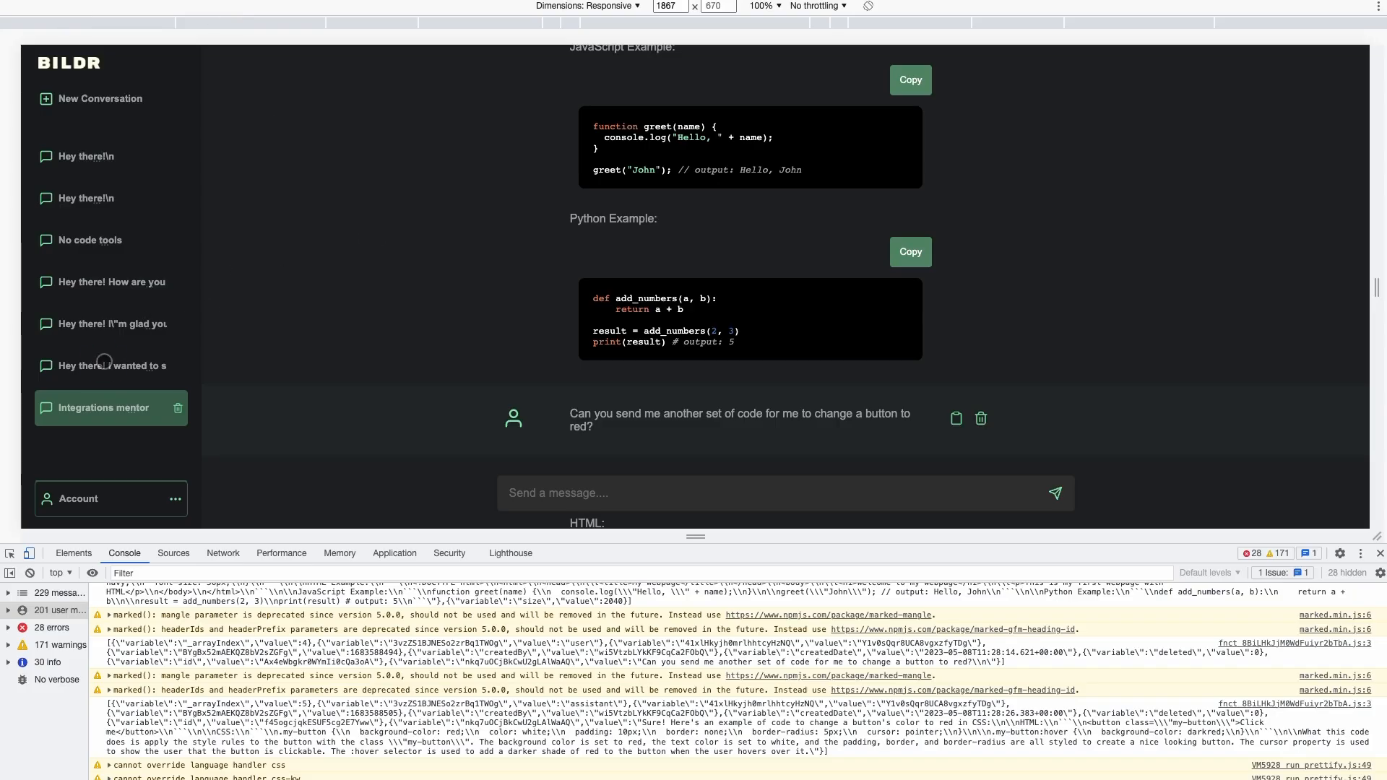
# Switch among the greeting, Integrations mentor, No code tools and second 'Hey there!' conversations to test scrolling
pyautogui.click(105, 364)
pyautogui.click(90, 394)
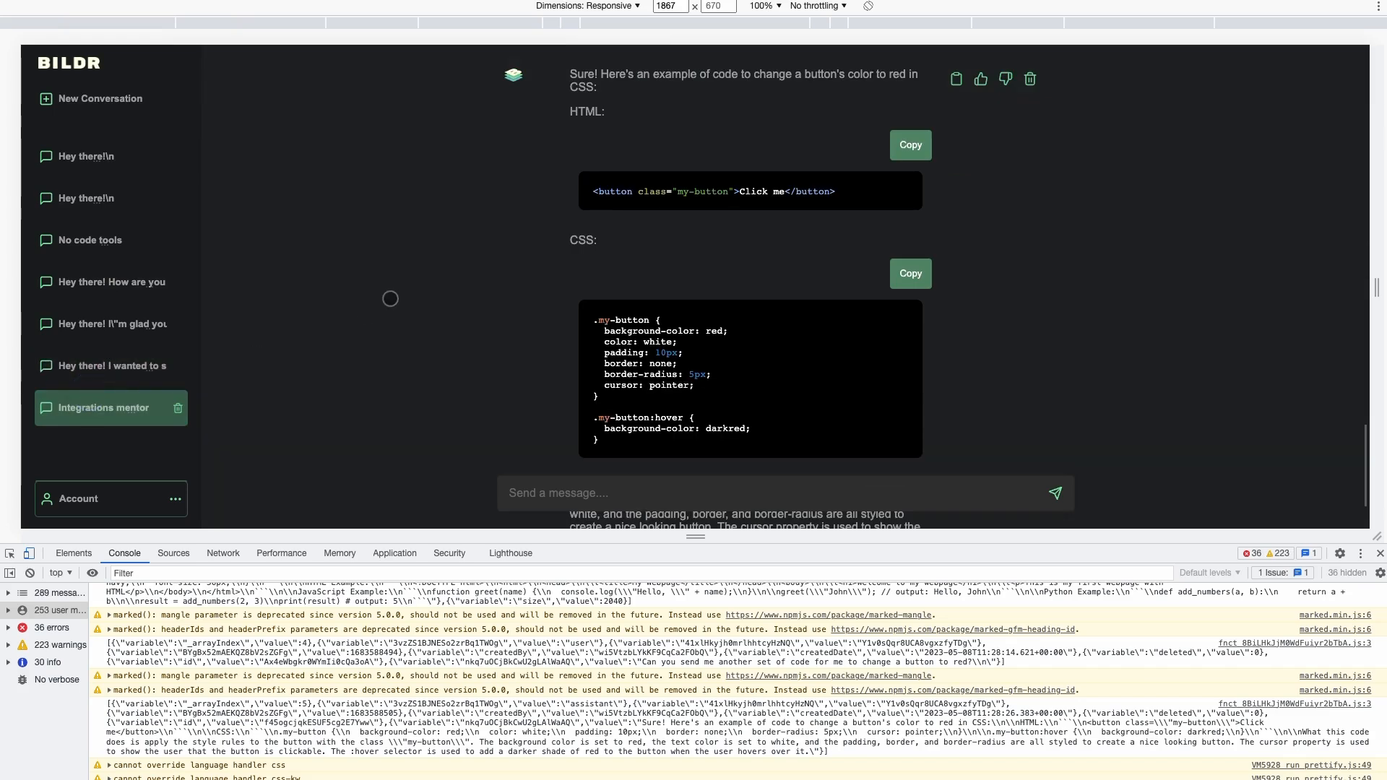
pyautogui.scroll(1, 553, 153)
pyautogui.scroll(10, 553, 153)
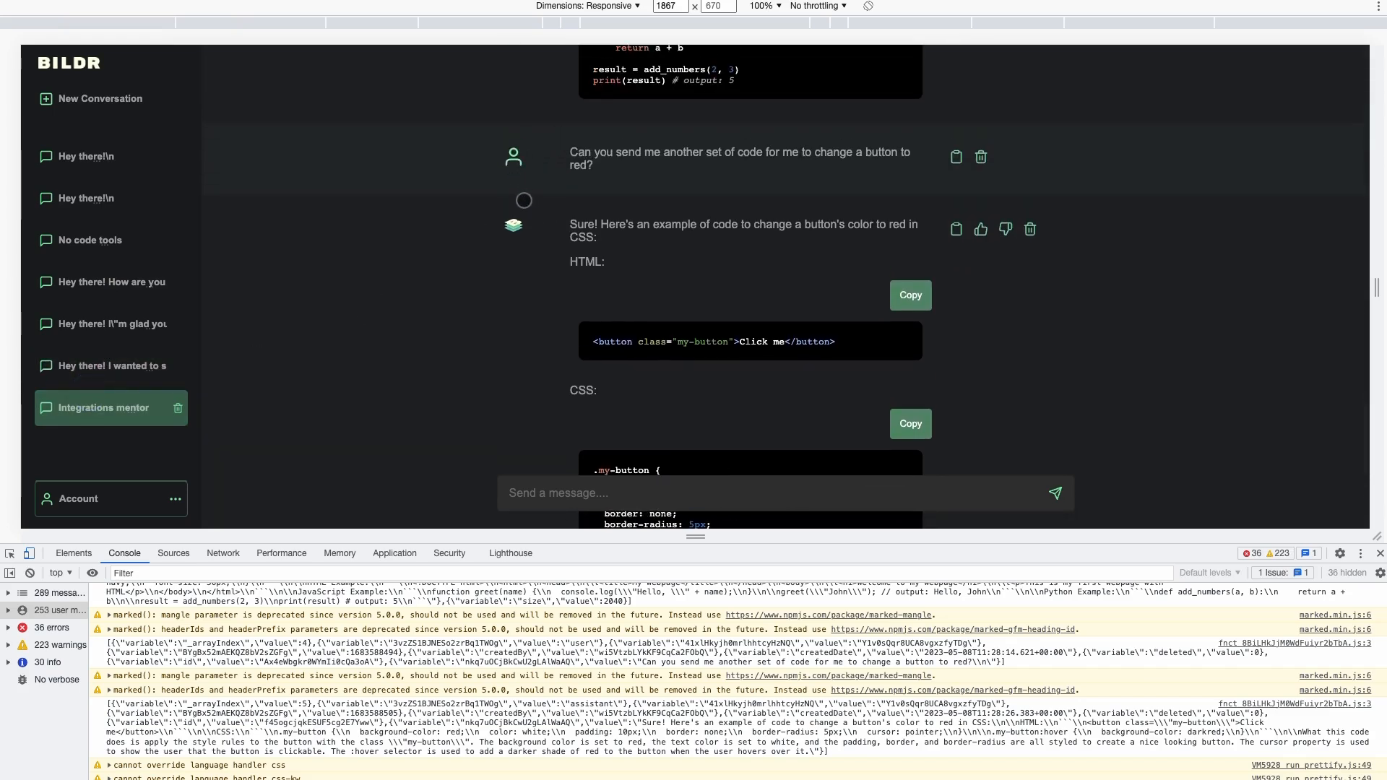
pyautogui.scroll(10, 540, 201)
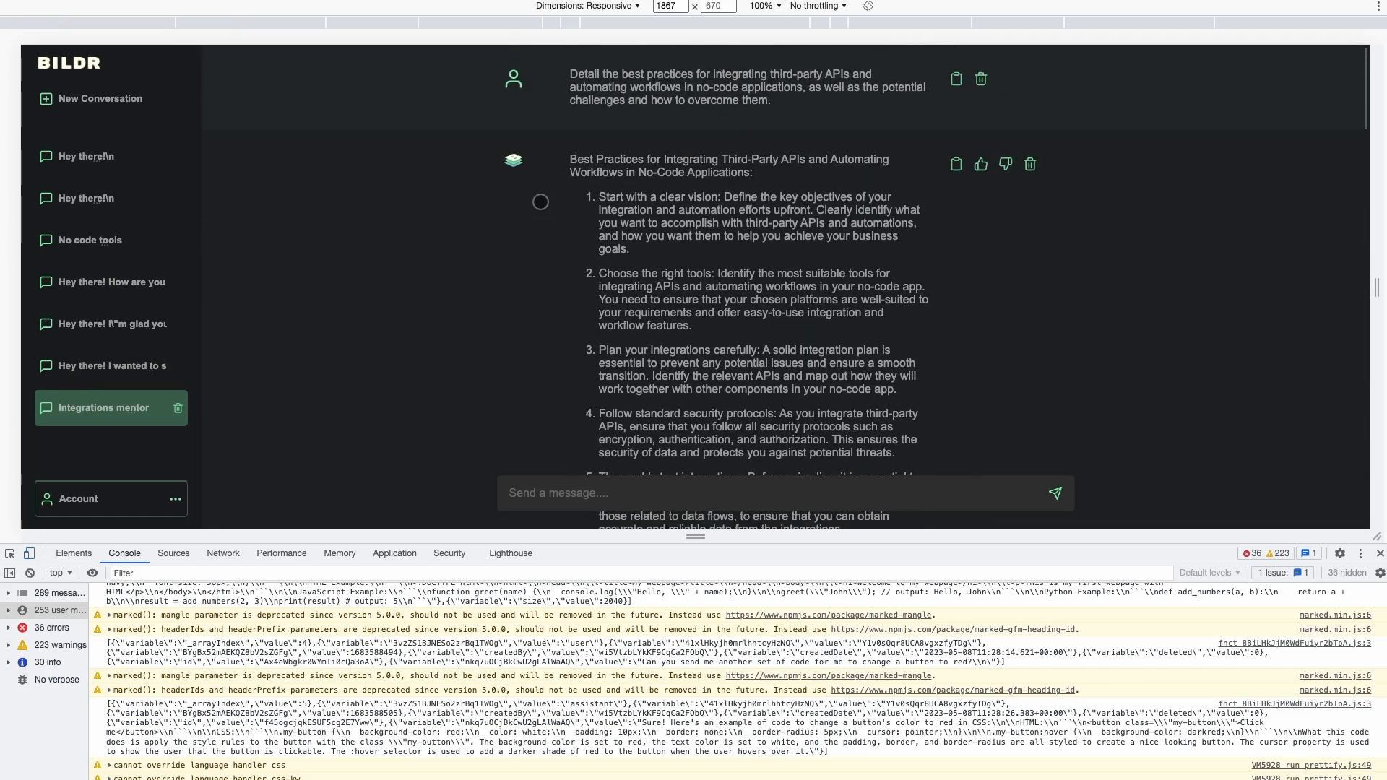
pyautogui.click(102, 231)
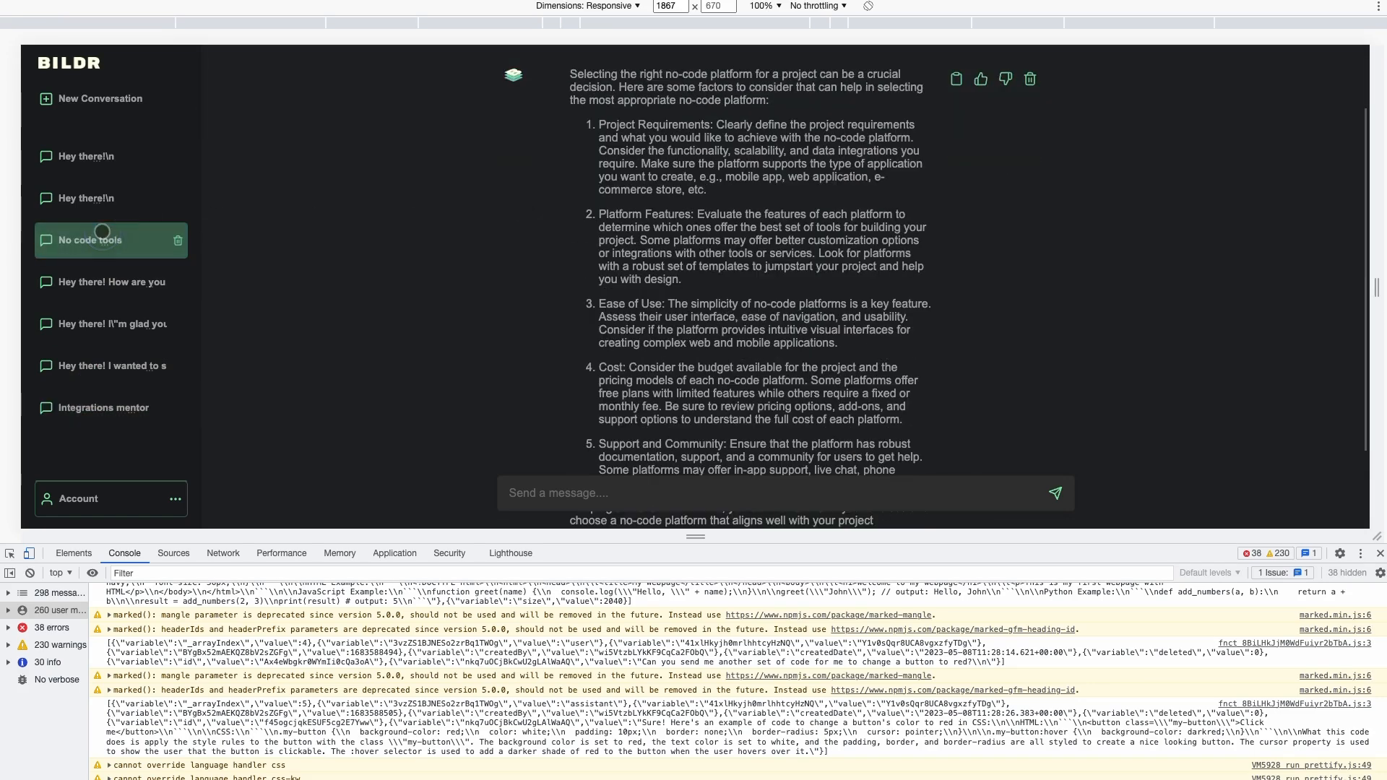
pyautogui.click(78, 201)
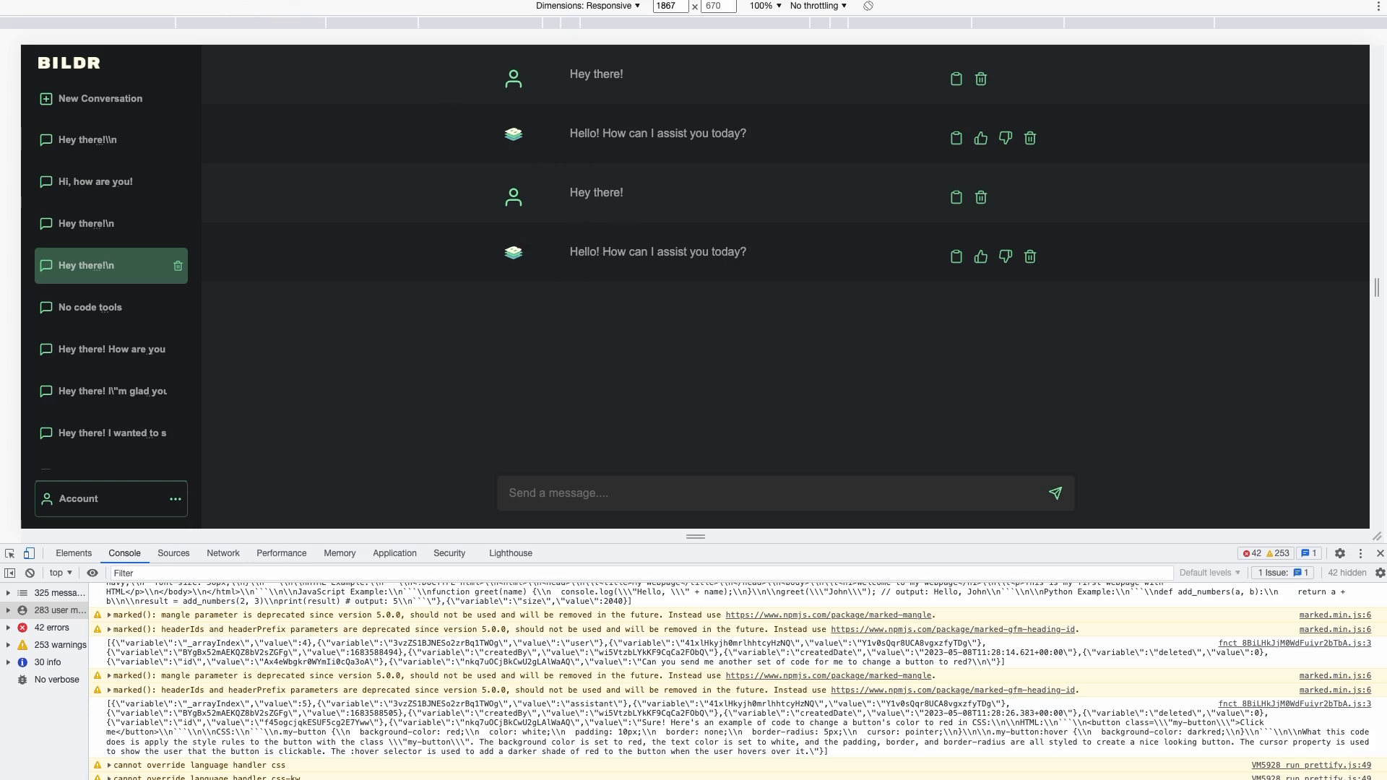
pyautogui.click(321, 1)
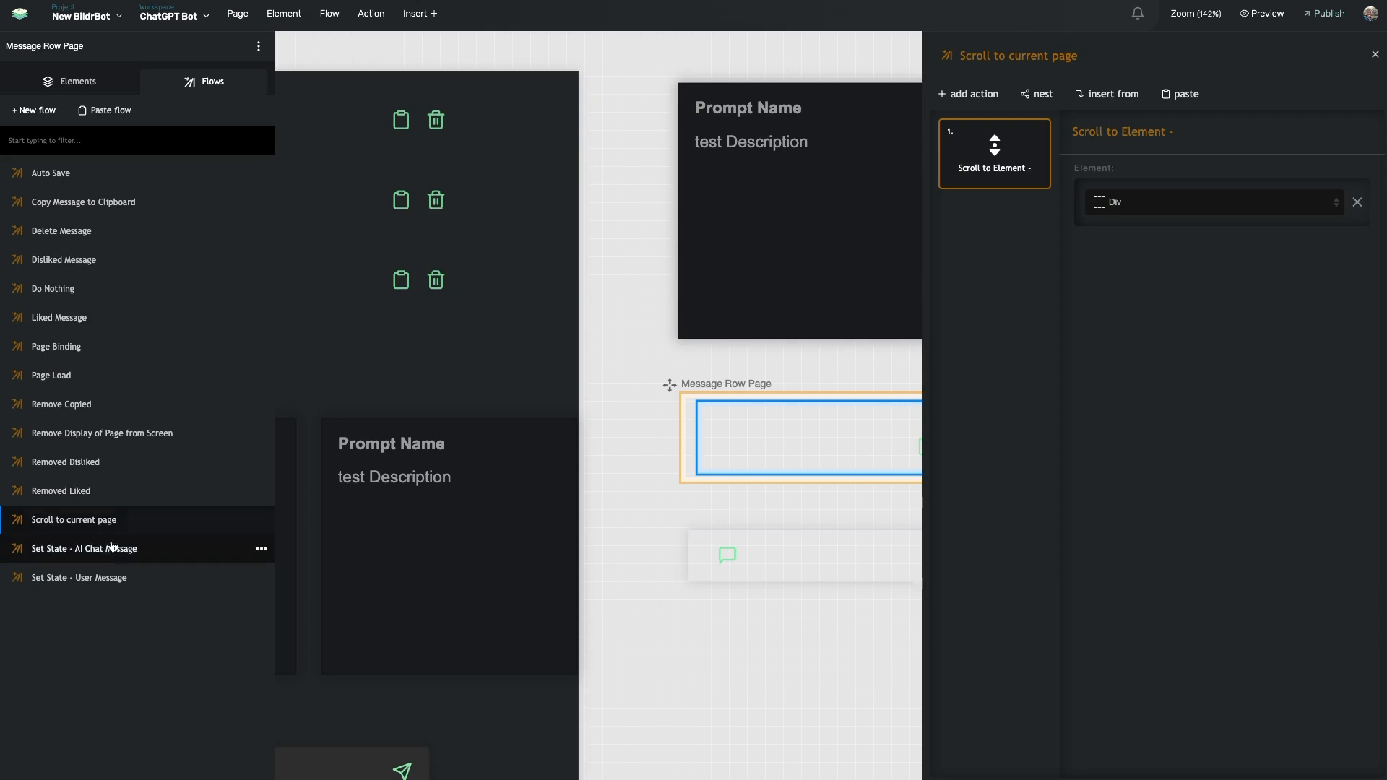
# Inspect Page Binding's user-role and final scroll logic checks, then close the flow panels
pyautogui.click(116, 374)
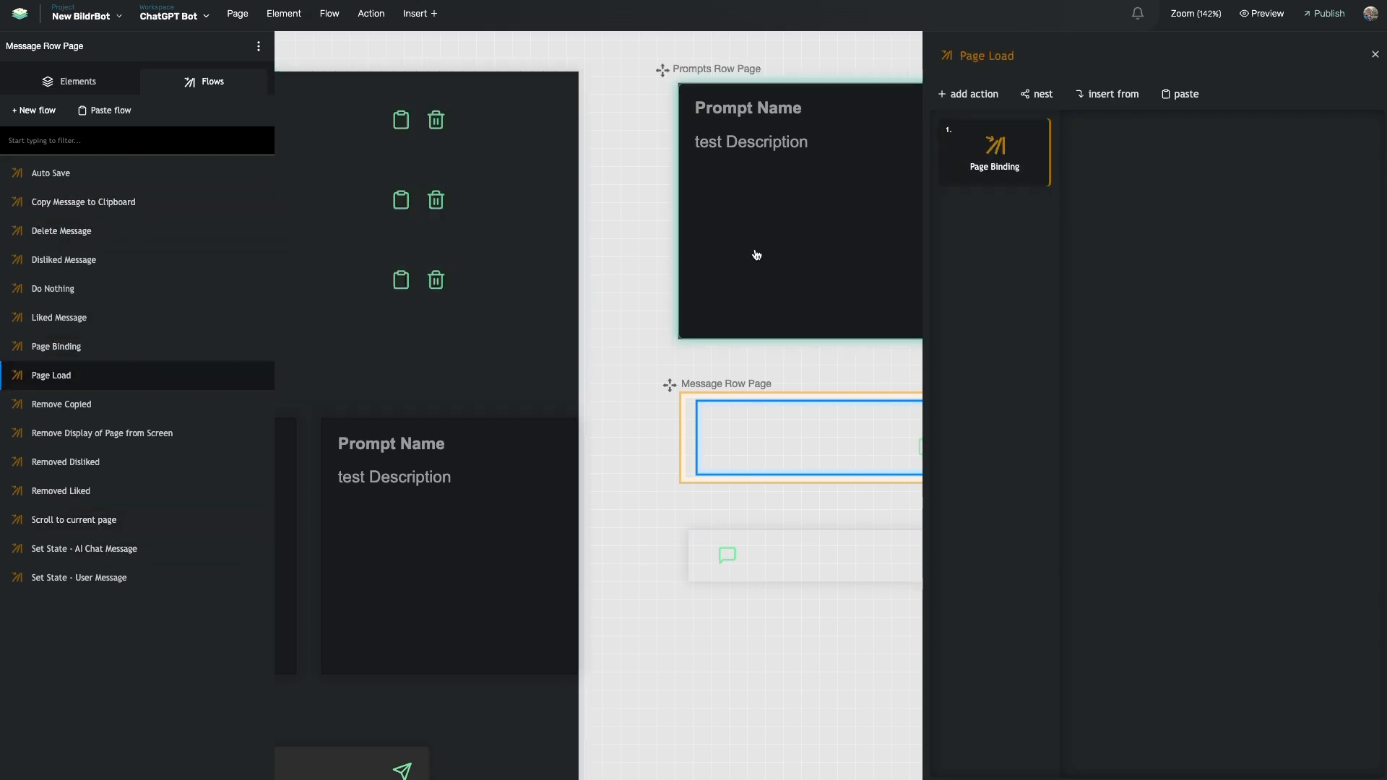
pyautogui.click(986, 165)
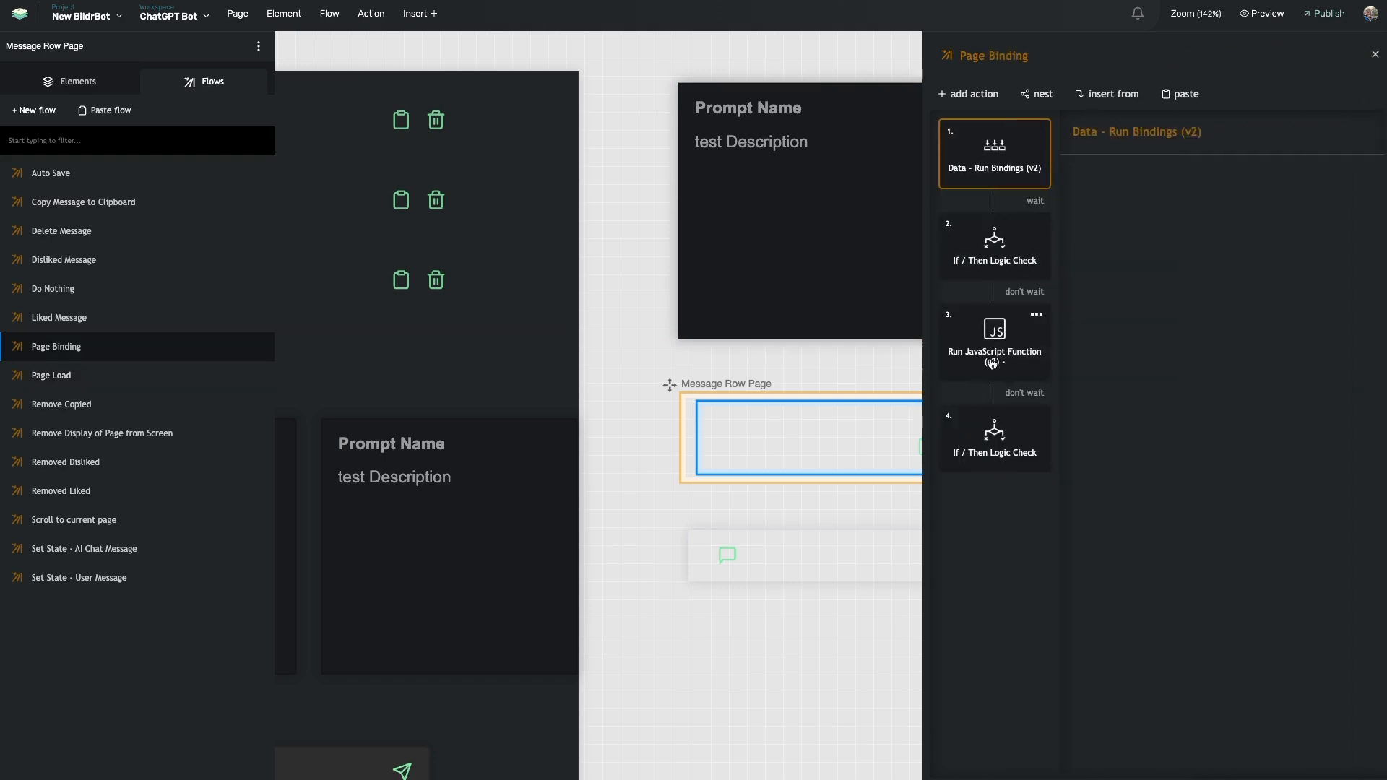
pyautogui.click(1012, 258)
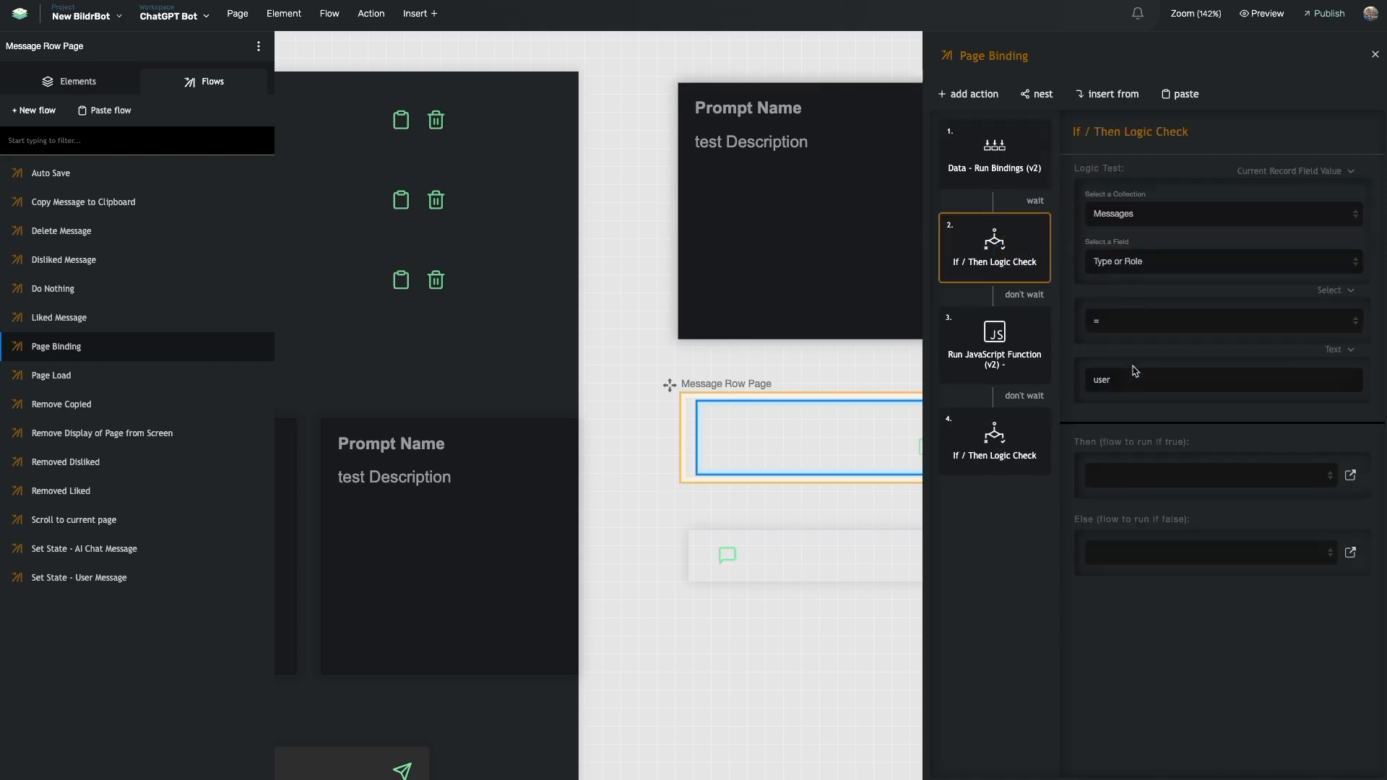
pyautogui.click(1007, 442)
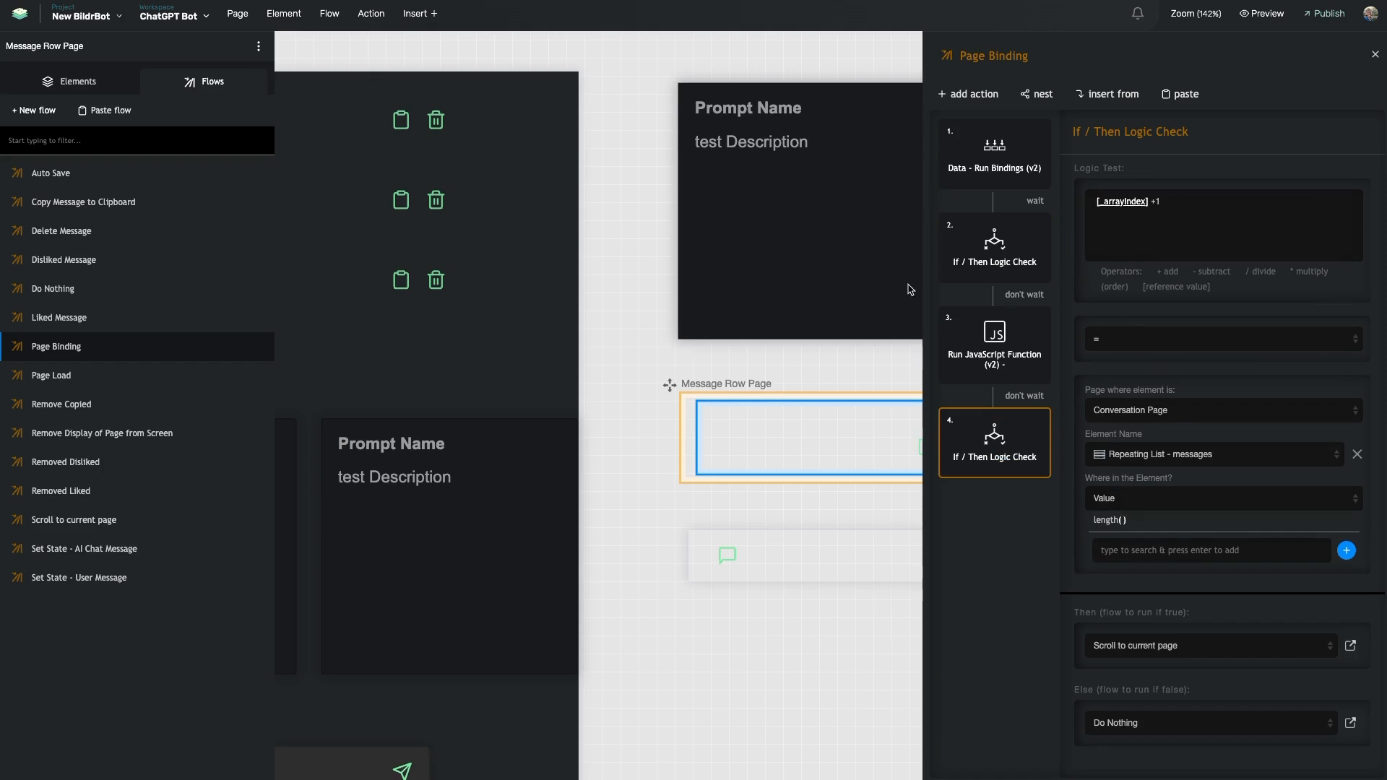
pyautogui.click(635, 354)
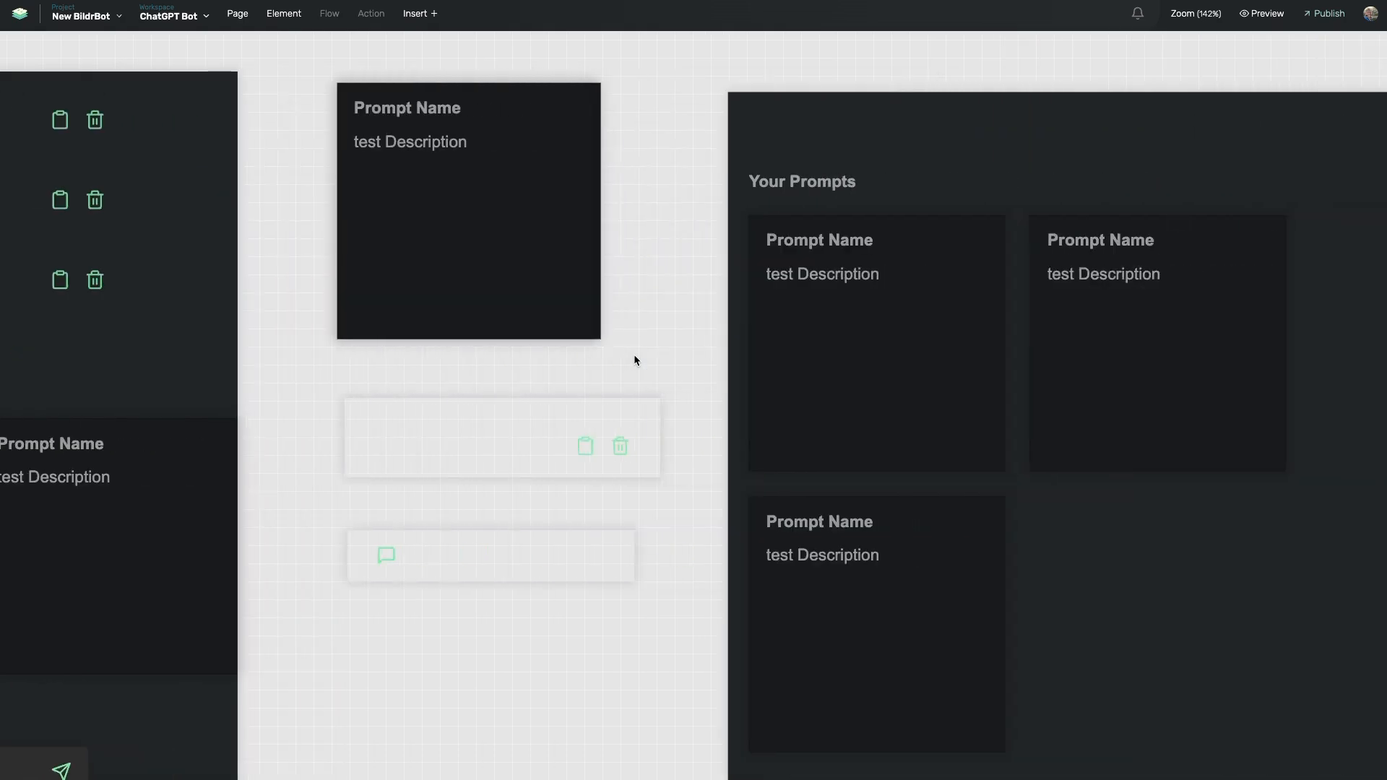